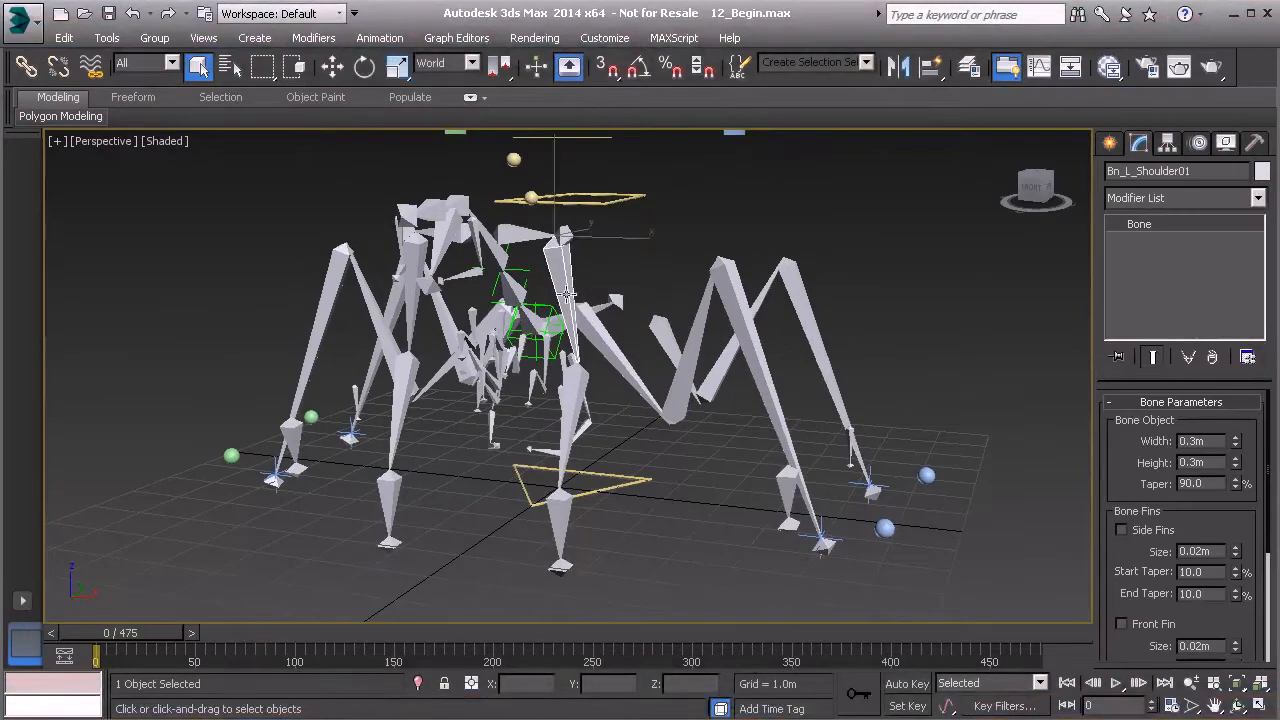
Create an HI Solver IK chain from the left shoulder bone Bn_L_Shoulder01 to the left wrist bone Bn_L_Wrist01.
{"action": "left_click", "coordinate": [386, 37]}
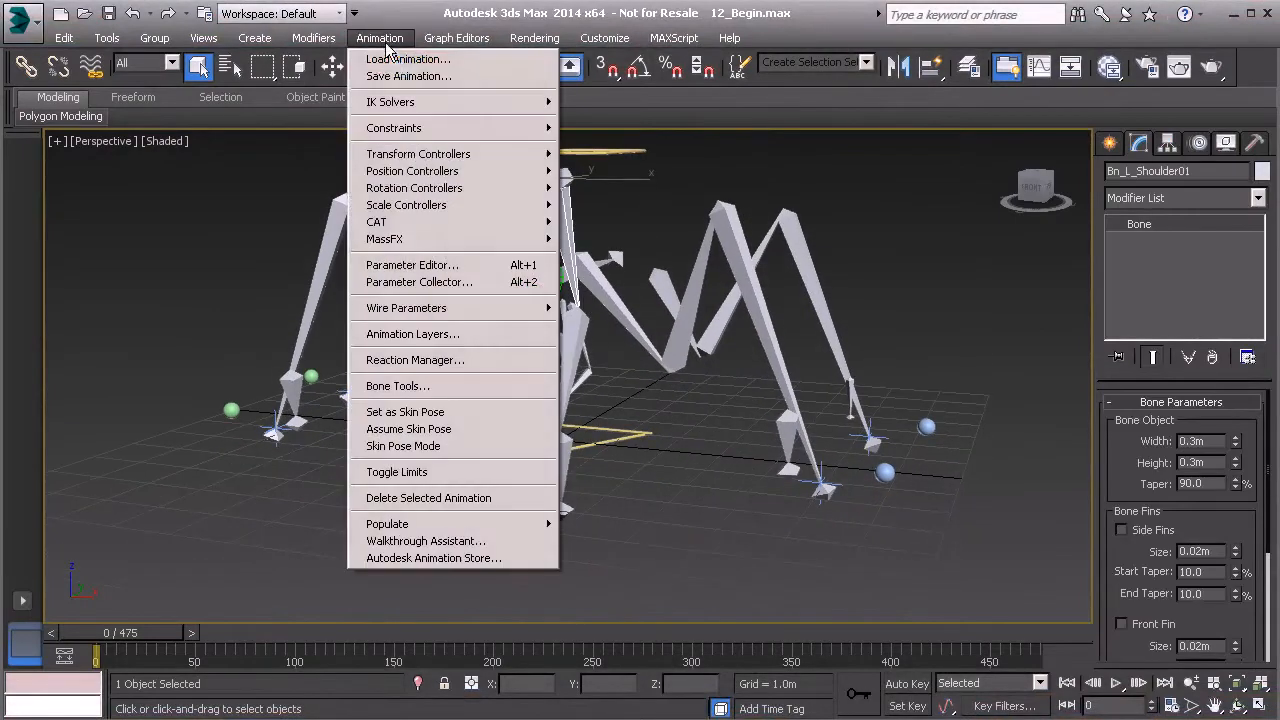
{"action": "mouse_move", "coordinate": [462, 104]}
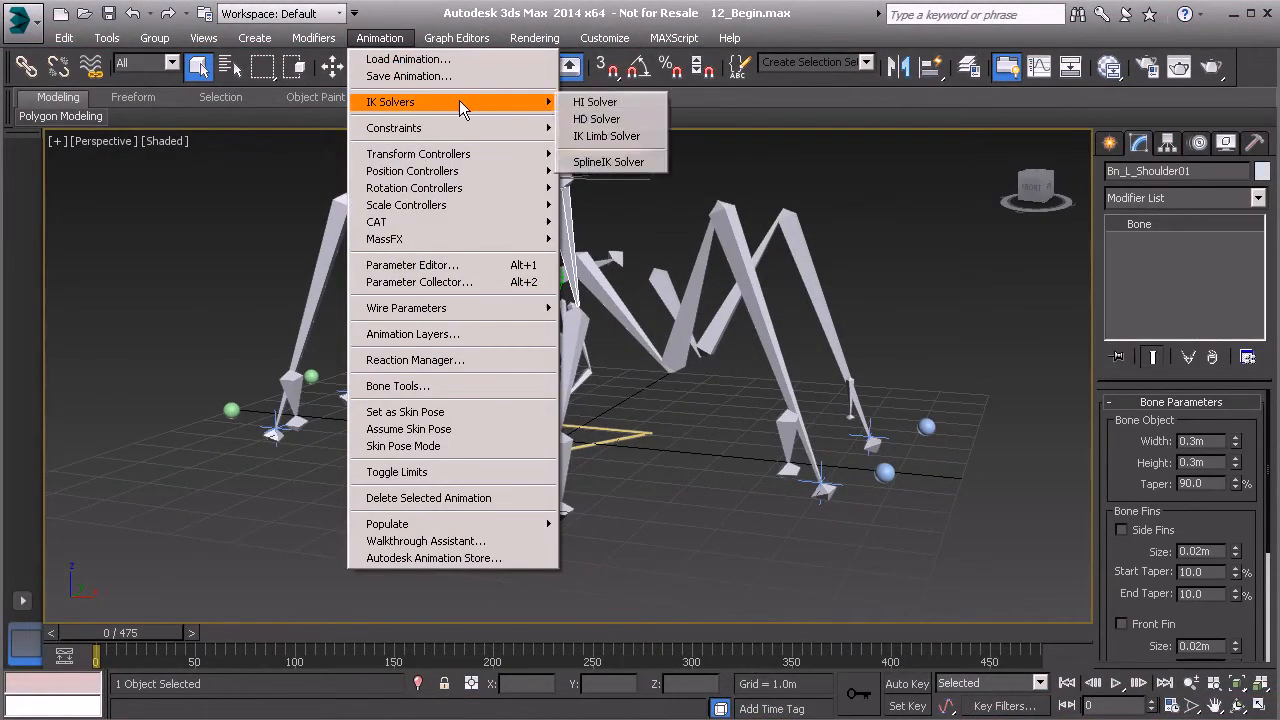
{"action": "left_click", "coordinate": [592, 102]}
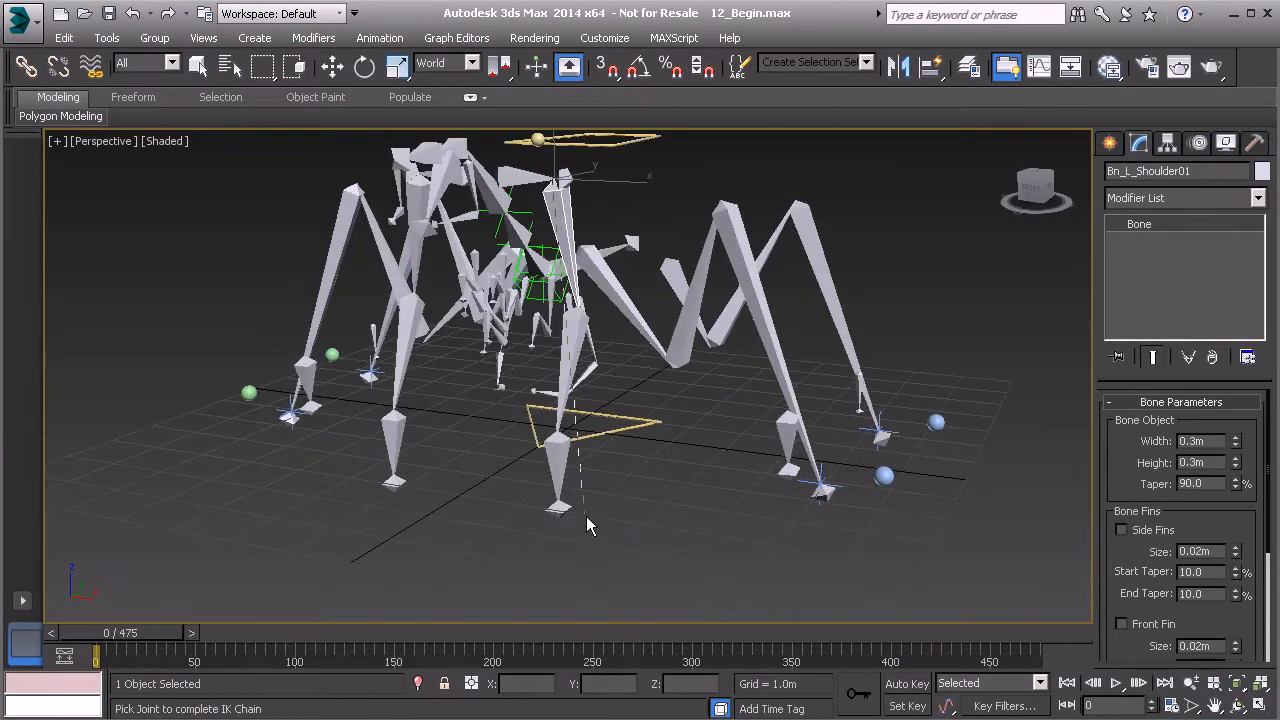
{"action": "scroll", "coordinate": [578, 495], "scroll_direction": "up", "scroll_amount": 2}
{"action": "left_click", "coordinate": [569, 453]}
Try moving the left arm's IK goal to test how the arm bends.
{"action": "middle_click_drag", "start_coordinate": [622, 425], "coordinate": [540, 418], "text": "alt"}
{"action": "left_click_drag", "start_coordinate": [576, 397], "coordinate": [522, 318]}
{"action": "right_click", "coordinate": [521, 318]}
Create an HI Solver IK chain from Bn_R_Shoulder01 to Bn_R_Wrist01 and test-move its goal.
{"action": "middle_click_drag", "start_coordinate": [477, 309], "coordinate": [498, 390], "text": "alt"}
{"action": "middle_click_drag", "start_coordinate": [498, 390], "coordinate": [533, 316], "text": "alt"}
{"action": "left_click", "coordinate": [498, 278]}
{"action": "left_click", "coordinate": [382, 40]}
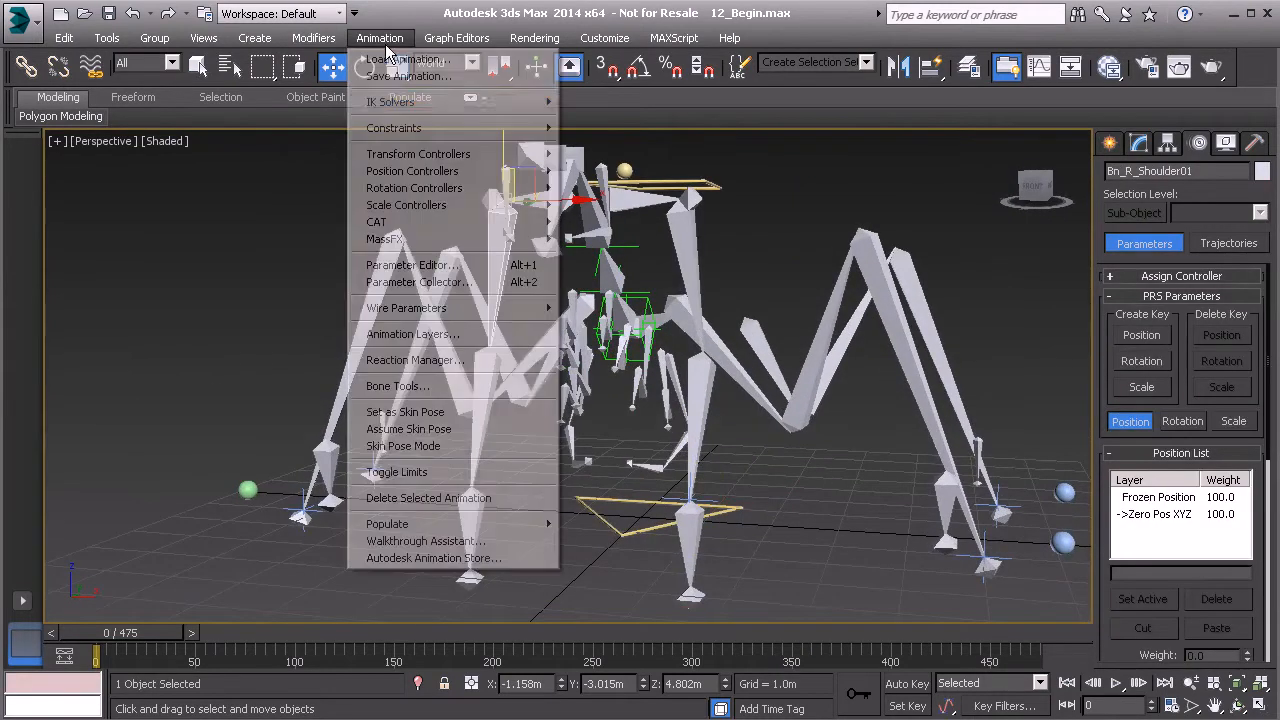
{"action": "mouse_move", "coordinate": [481, 99]}
{"action": "left_click", "coordinate": [592, 104]}
{"action": "middle_click_drag", "start_coordinate": [541, 490], "coordinate": [490, 355]}
{"action": "left_click", "coordinate": [458, 400]}
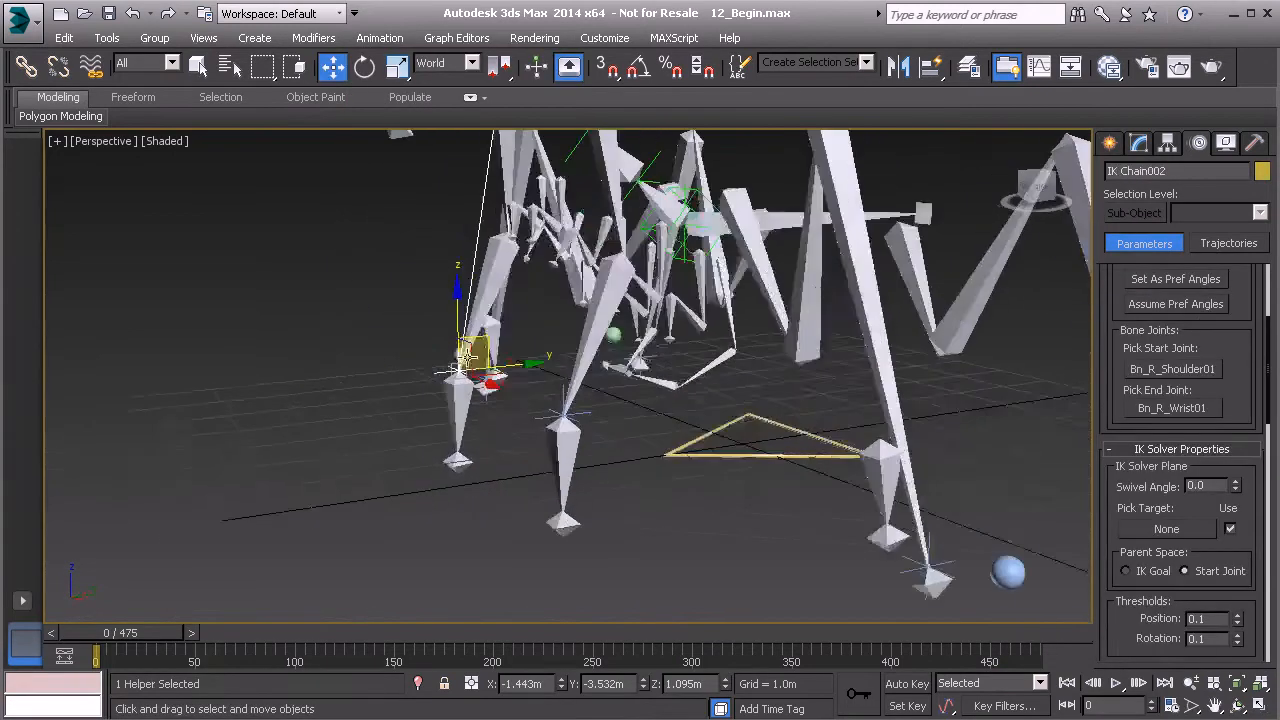
{"action": "left_click_drag", "start_coordinate": [490, 355], "coordinate": [468, 251]}
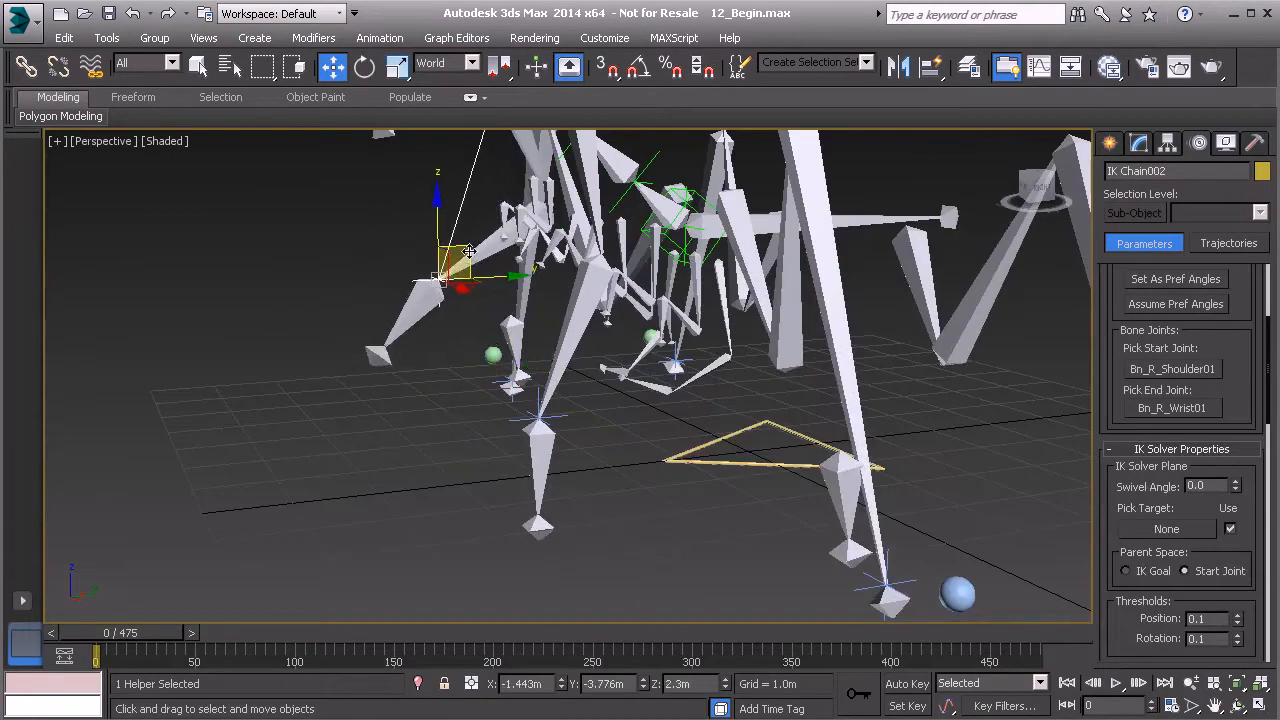
Select both arm IK chains and add them to the IKs layer.
{"action": "middle_click_drag", "start_coordinate": [500, 320], "coordinate": [518, 392], "text": "alt"}
{"action": "left_click", "coordinate": [575, 468], "text": "ctrl"}
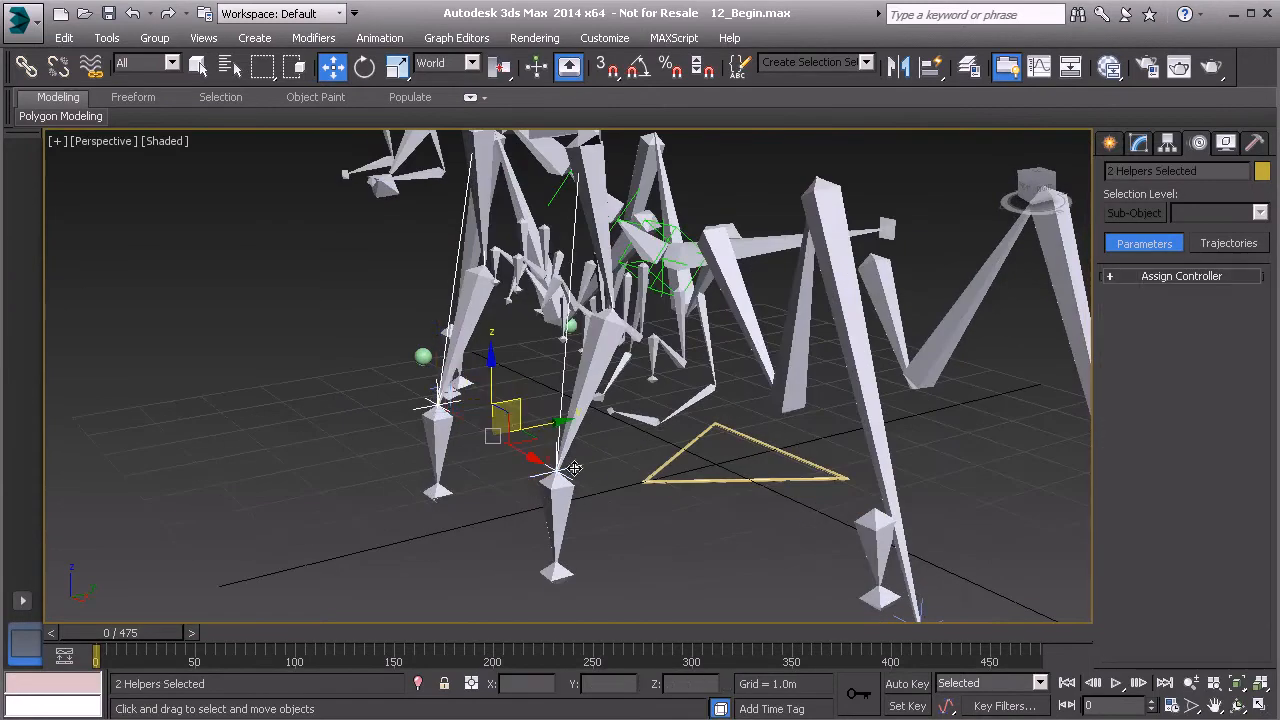
{"action": "left_click", "coordinate": [107, 38]}
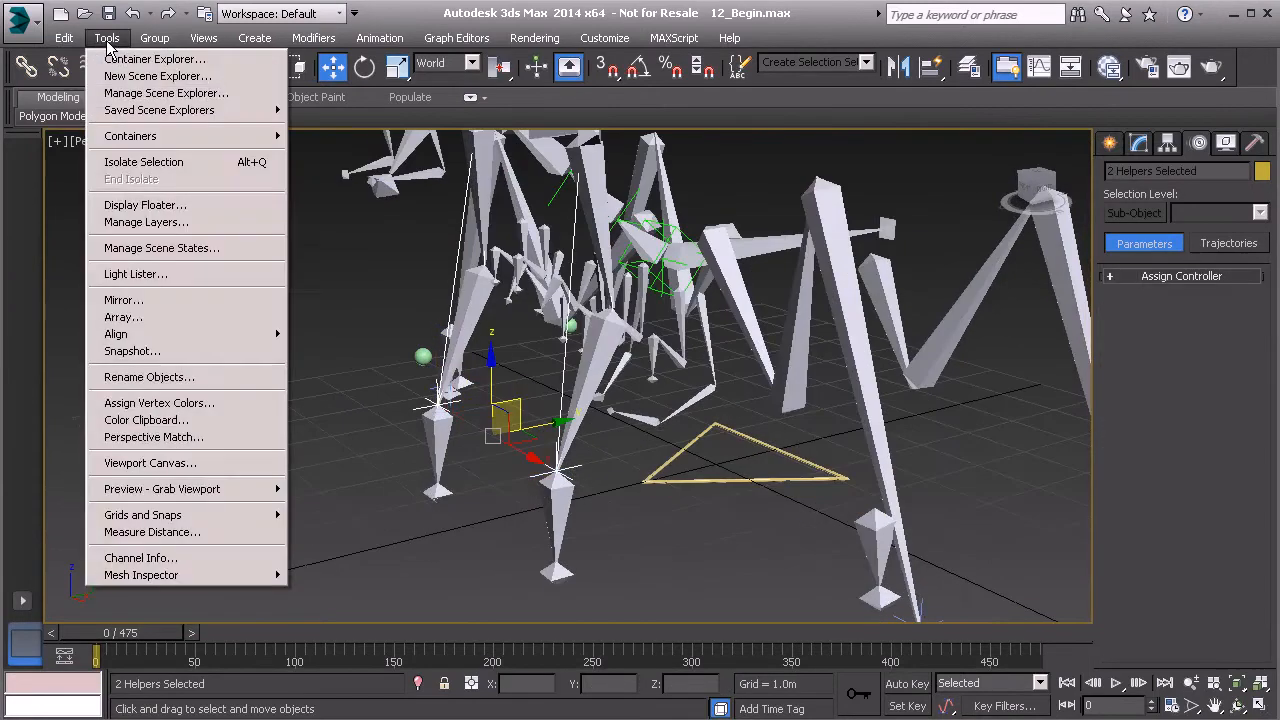
{"action": "left_click", "coordinate": [155, 222]}
{"action": "left_click", "coordinate": [138, 460]}
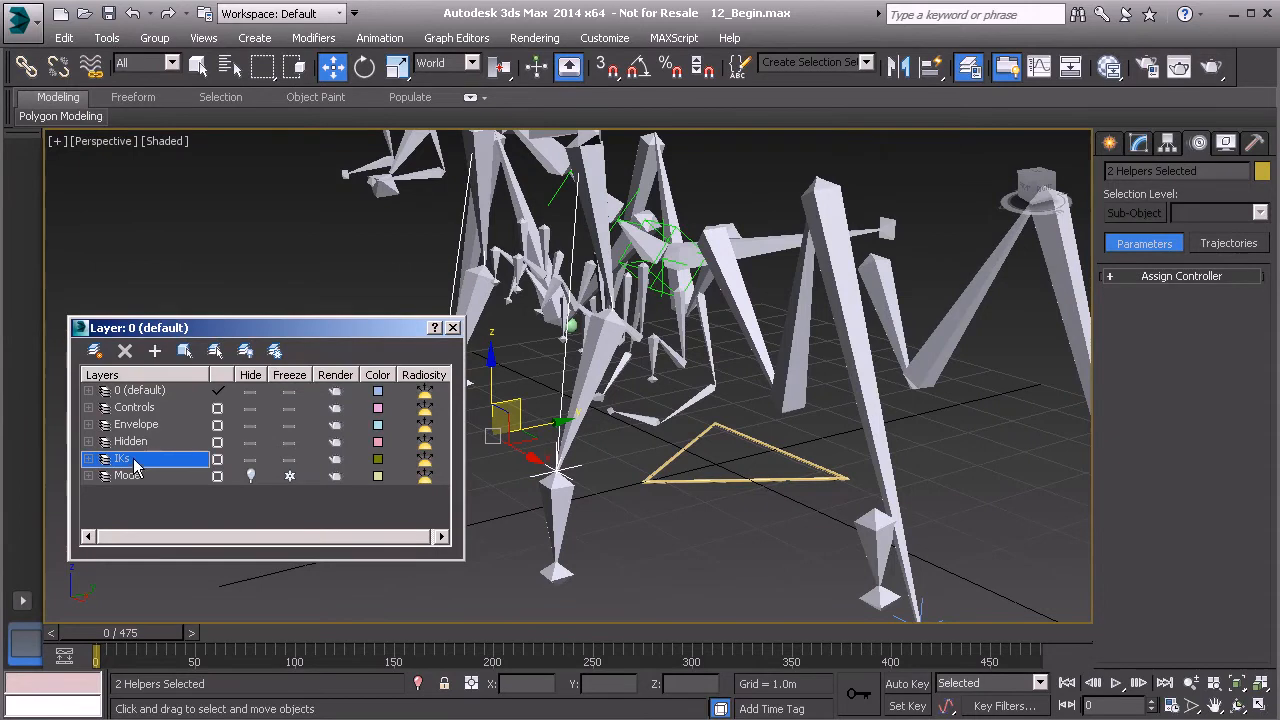
{"action": "left_click", "coordinate": [454, 328]}
Freeze the transforms of both arm IK chains.
{"action": "middle_click_drag", "start_coordinate": [444, 348], "coordinate": [610, 395], "text": "alt"}
{"action": "right_click", "coordinate": [622, 419], "text": "alt"}
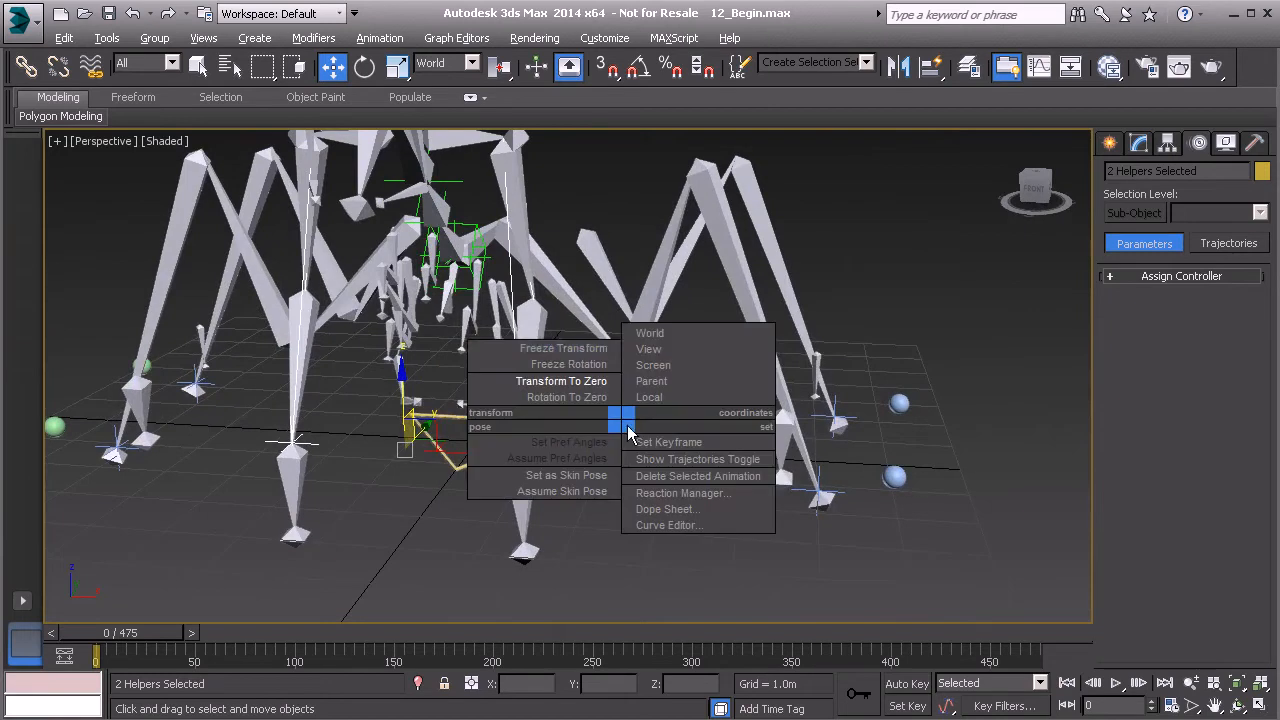
{"action": "left_click", "coordinate": [563, 349]}
Rename the left arm's IK chain HIIK_L_Arm01, reusing the name copied from the left petiole leg's IK chain.
{"action": "left_click", "coordinate": [577, 545]}
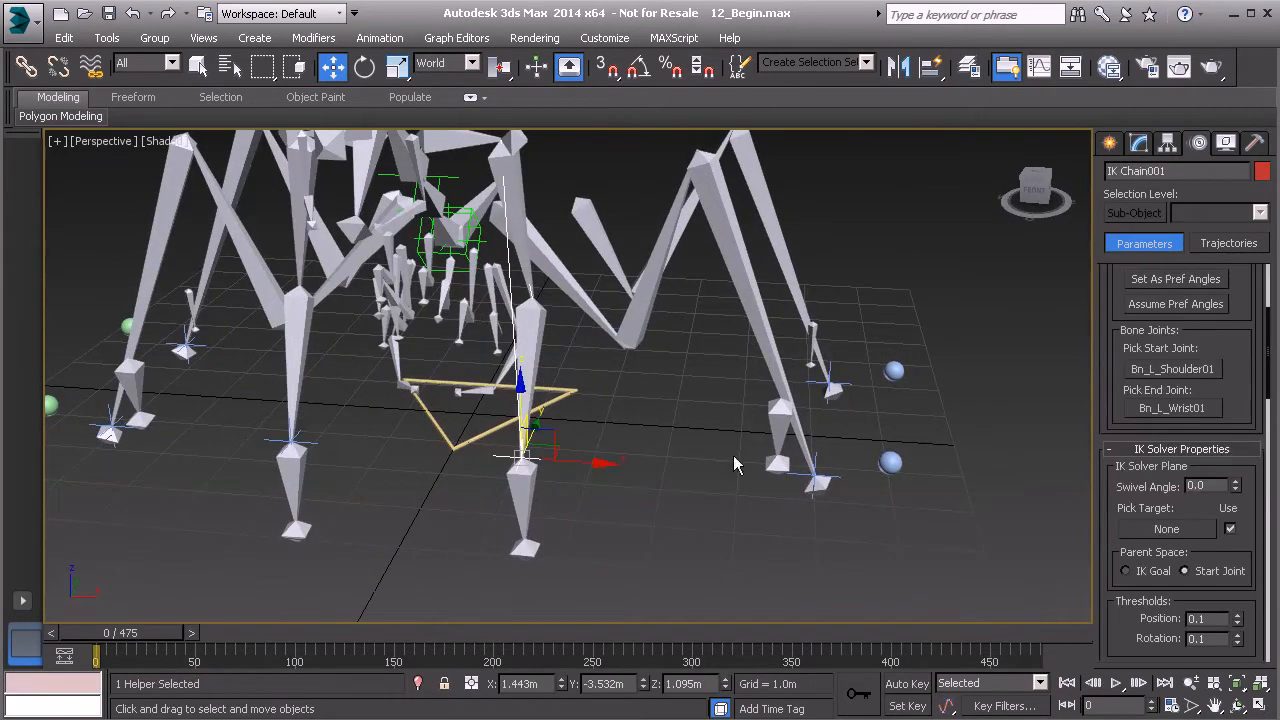
{"action": "left_click", "coordinate": [817, 451]}
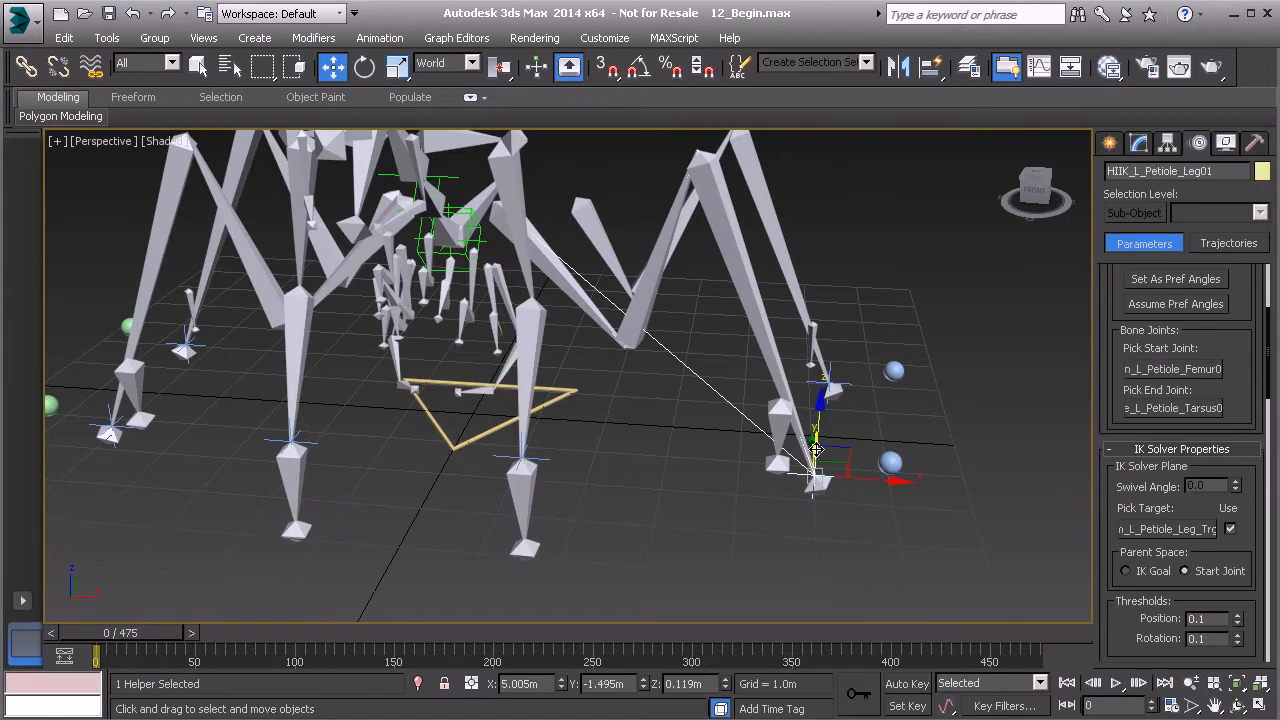
{"action": "left_click_drag", "start_coordinate": [1201, 172], "coordinate": [1095, 177]}
{"action": "key", "text": "ctrl+c"}
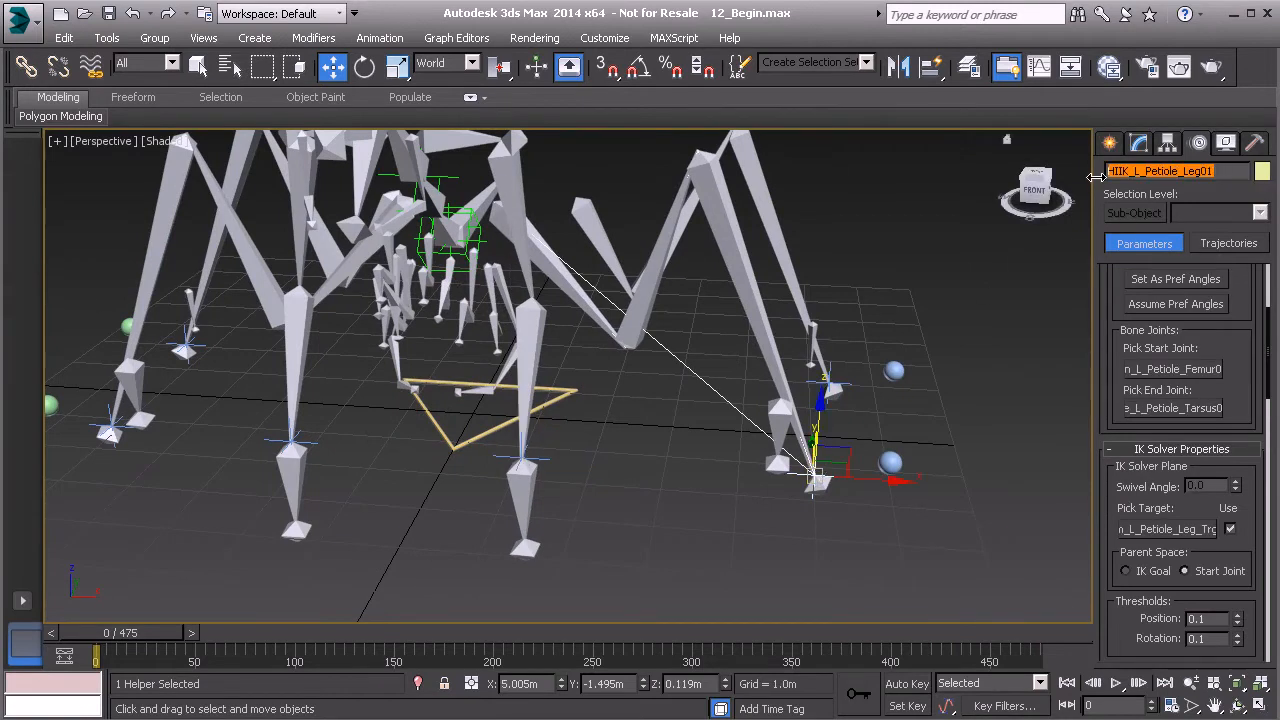
{"action": "left_click", "coordinate": [524, 460]}
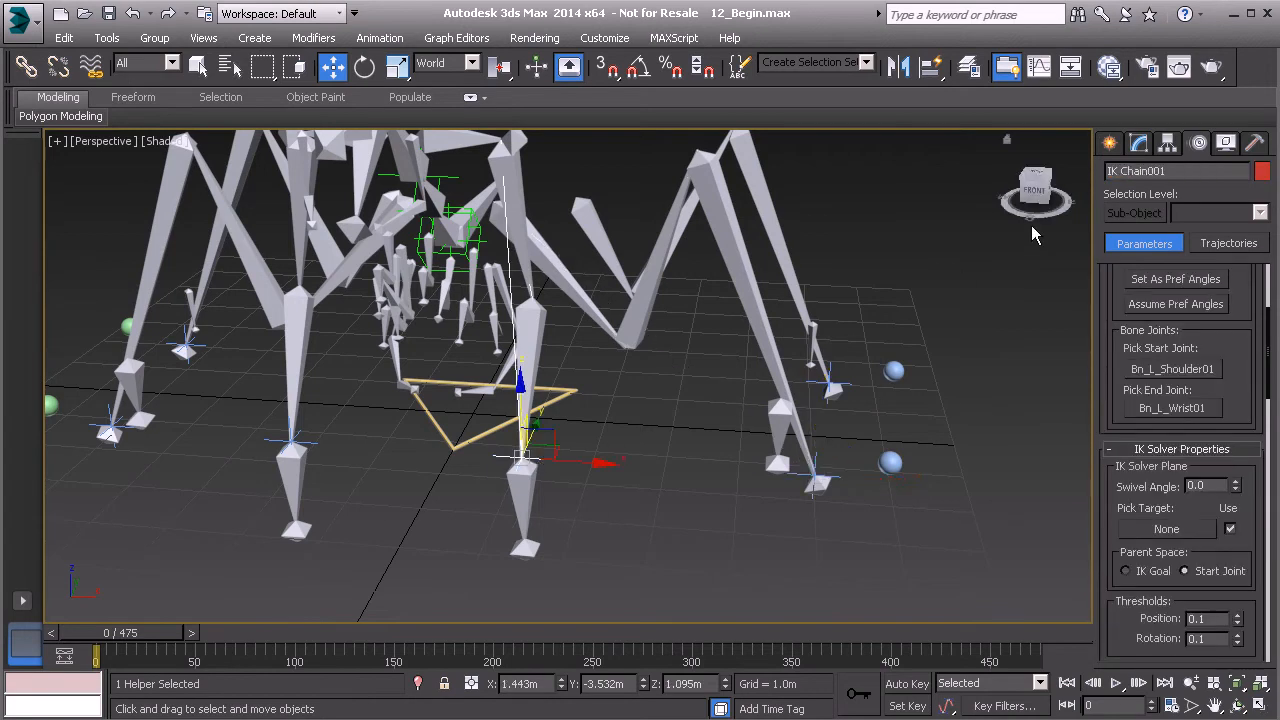
{"action": "left_click_drag", "start_coordinate": [1180, 171], "coordinate": [1085, 176]}
{"action": "key", "text": "ctrl+v"}
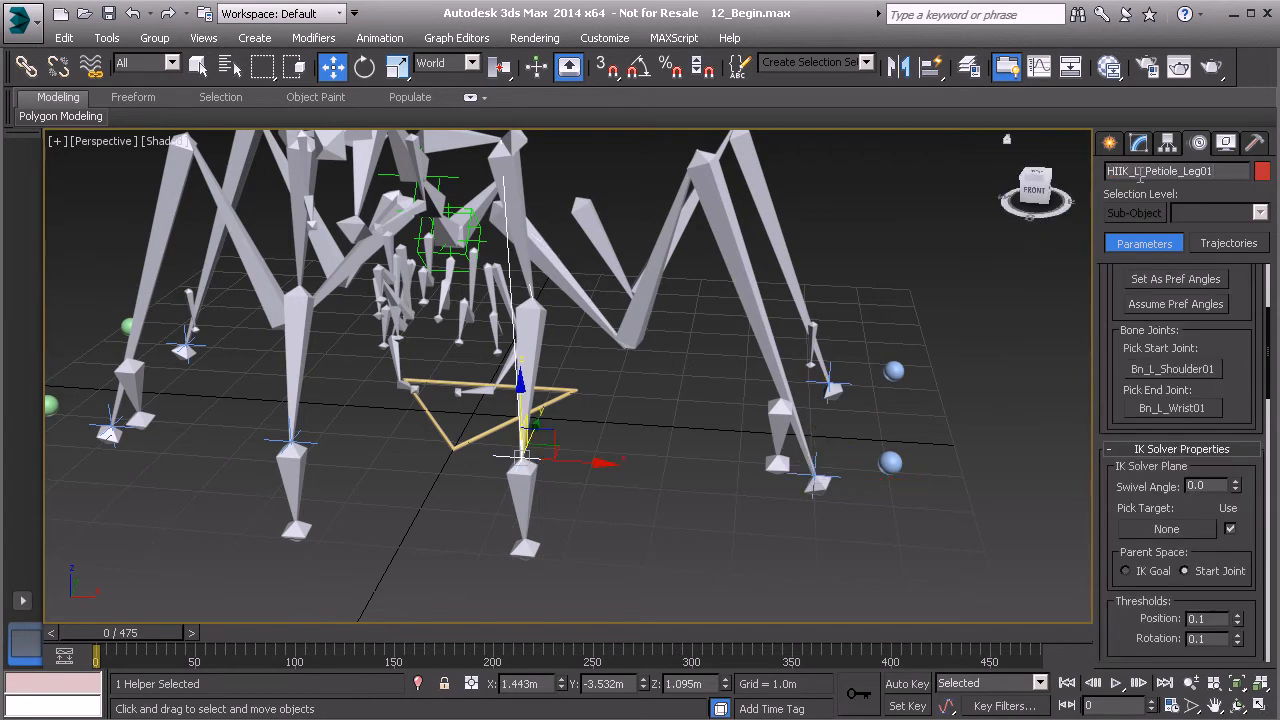
{"action": "left_click_drag", "start_coordinate": [1147, 171], "coordinate": [1218, 187]}
{"action": "type", "text": "Ar"}
Rename the right arm's IK chain HIIK_R_Arm01, based on the left arm chain's name, and clear the selection.
{"action": "left_click_drag", "start_coordinate": [1182, 172], "coordinate": [1110, 172]}
{"action": "key", "text": "ctrl+c"}
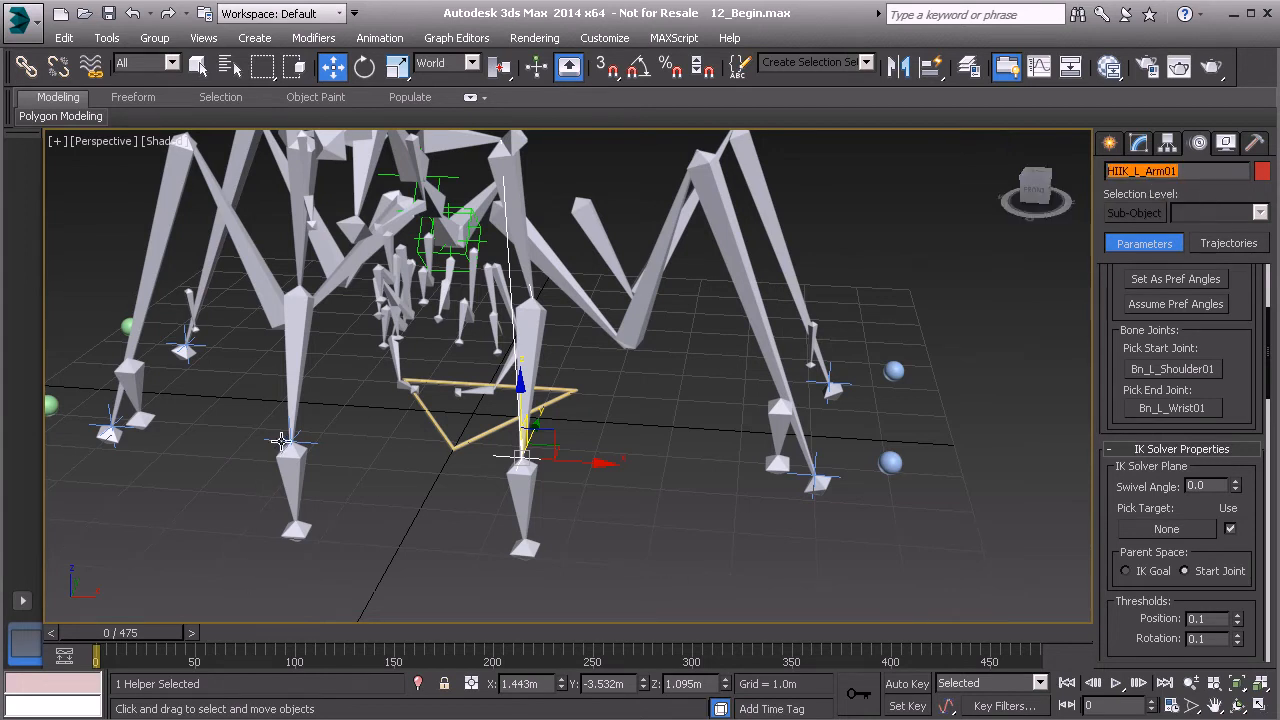
{"action": "left_click", "coordinate": [285, 436]}
{"action": "left_click_drag", "start_coordinate": [1180, 172], "coordinate": [1113, 170]}
{"action": "key", "text": "ctrl+v"}
{"action": "type", "text": "R"}
{"action": "middle_click_drag", "start_coordinate": [550, 350], "coordinate": [592, 391]}
{"action": "middle_click_drag", "start_coordinate": [628, 430], "coordinate": [597, 391]}
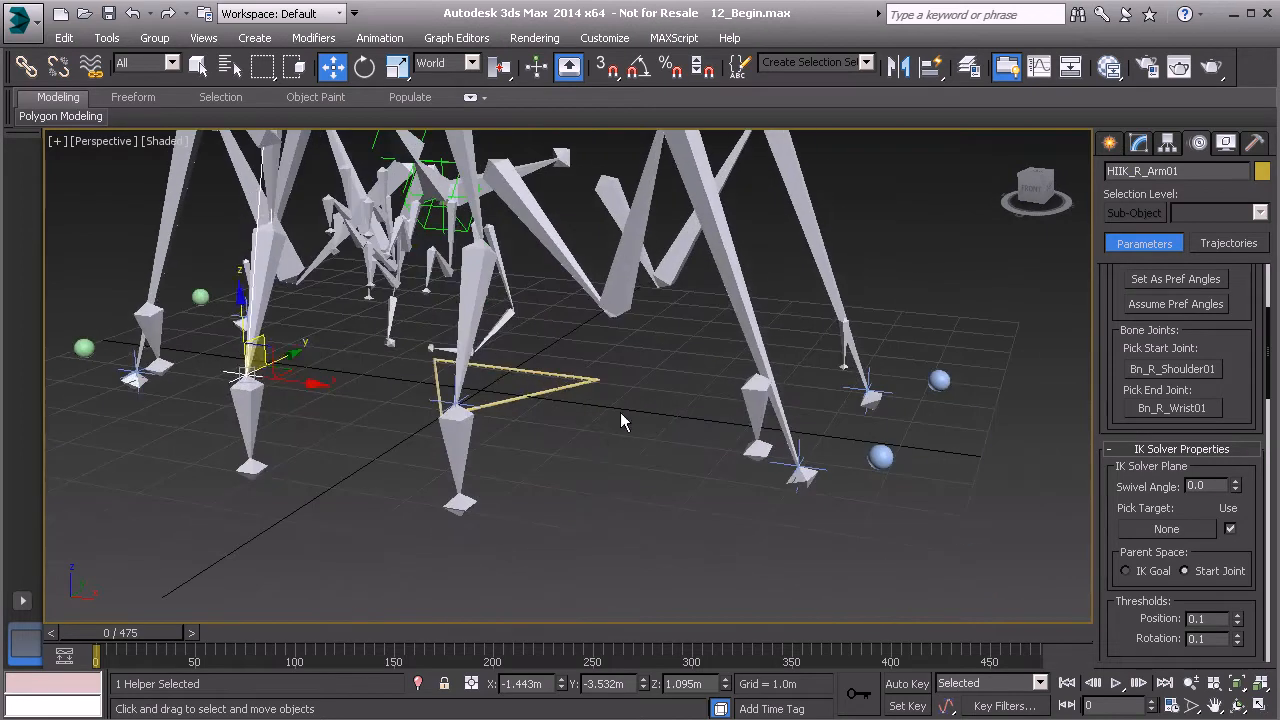
{"action": "left_click", "coordinate": [601, 434]}
{"action": "mouse_move", "coordinate": [602, 435]}
{"action": "middle_mouse_down"}
{"action": "mouse_move", "coordinate": [646, 433]}
{"action": "mouse_move", "coordinate": [611, 452]}
{"action": "middle_mouse_up"}
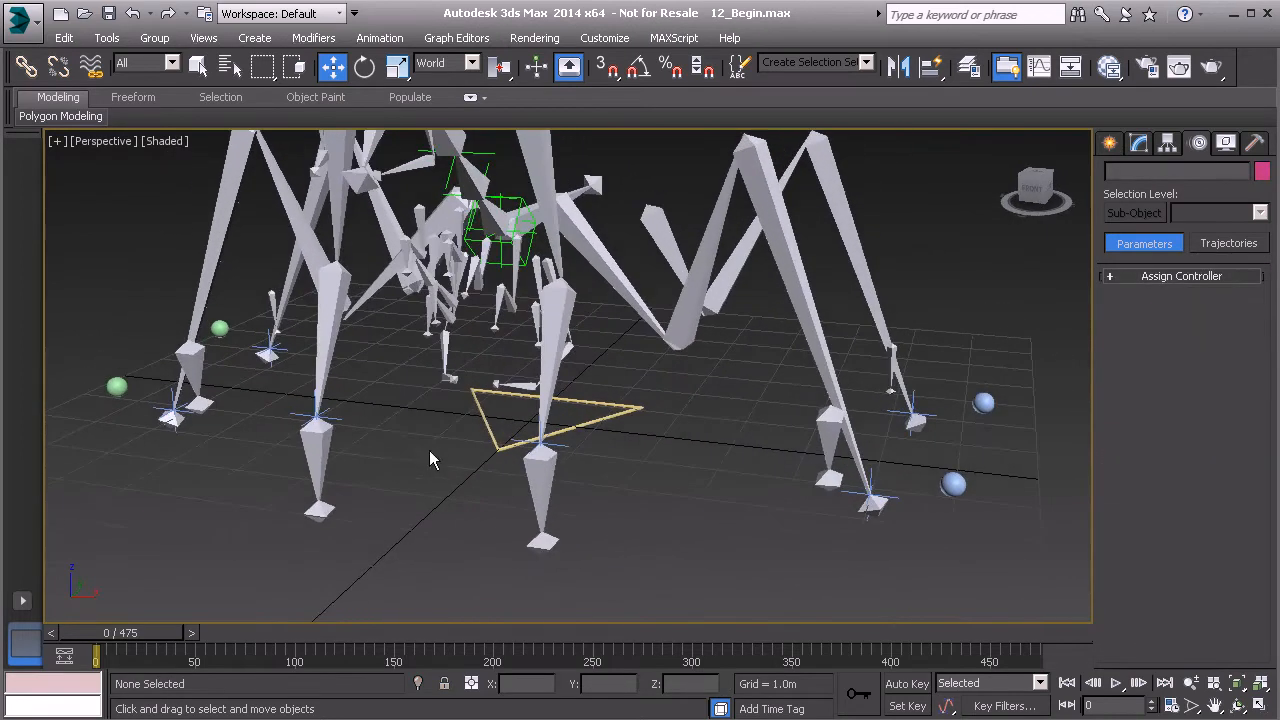
Create a pyramid on the ground beside the left hand, about 0.24 m wide, 0.37 m deep and 0.31 m high.
{"action": "left_click", "coordinate": [1111, 144]}
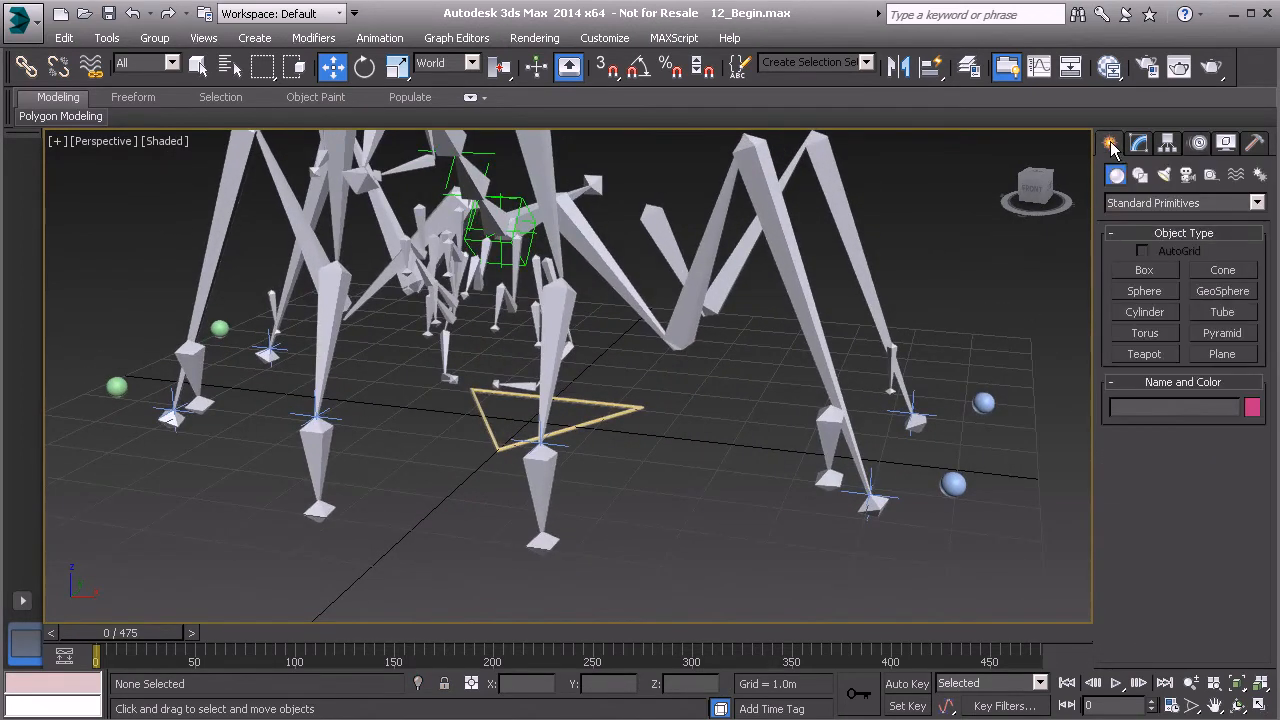
{"action": "left_click", "coordinate": [1232, 338]}
{"action": "left_click_drag", "start_coordinate": [648, 532], "coordinate": [660, 554]}
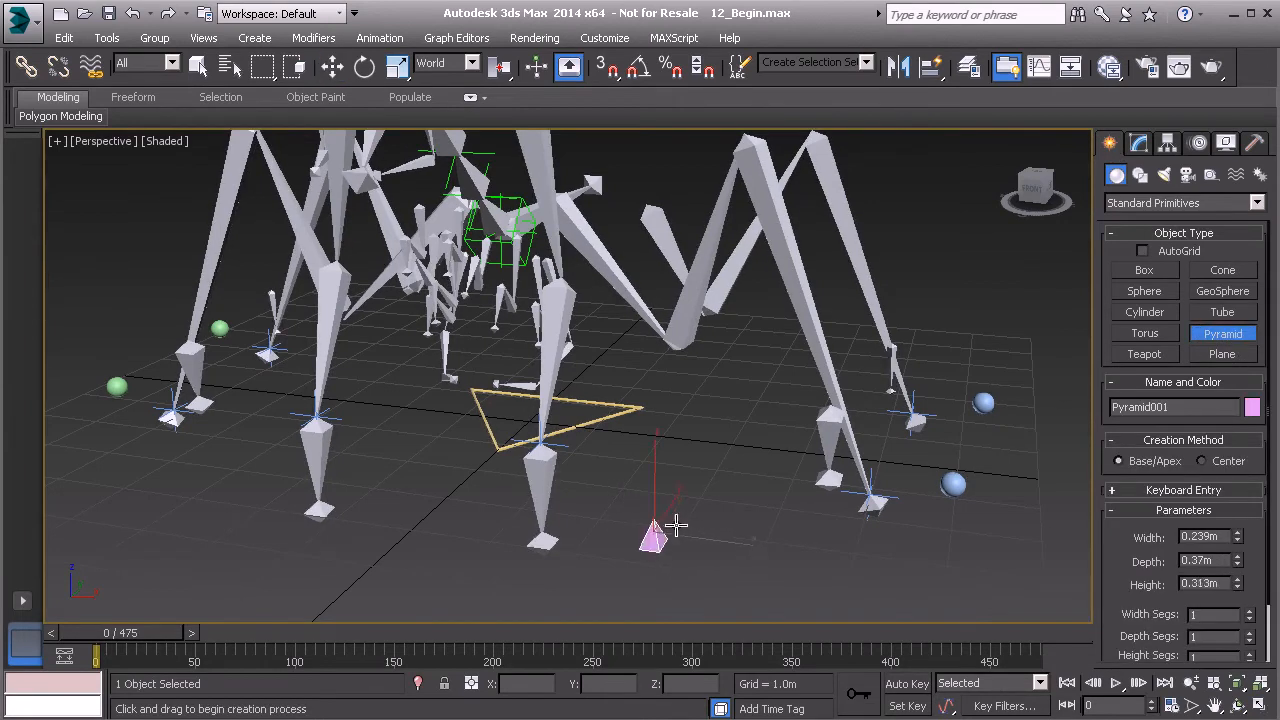
{"action": "left_click", "coordinate": [676, 526]}
{"action": "key", "text": "w"}
{"action": "middle_click_drag", "start_coordinate": [704, 499], "coordinate": [620, 500]}
Set the pyramid's width, depth and height to 0.4 m each.
{"action": "left_click", "coordinate": [1139, 143]}
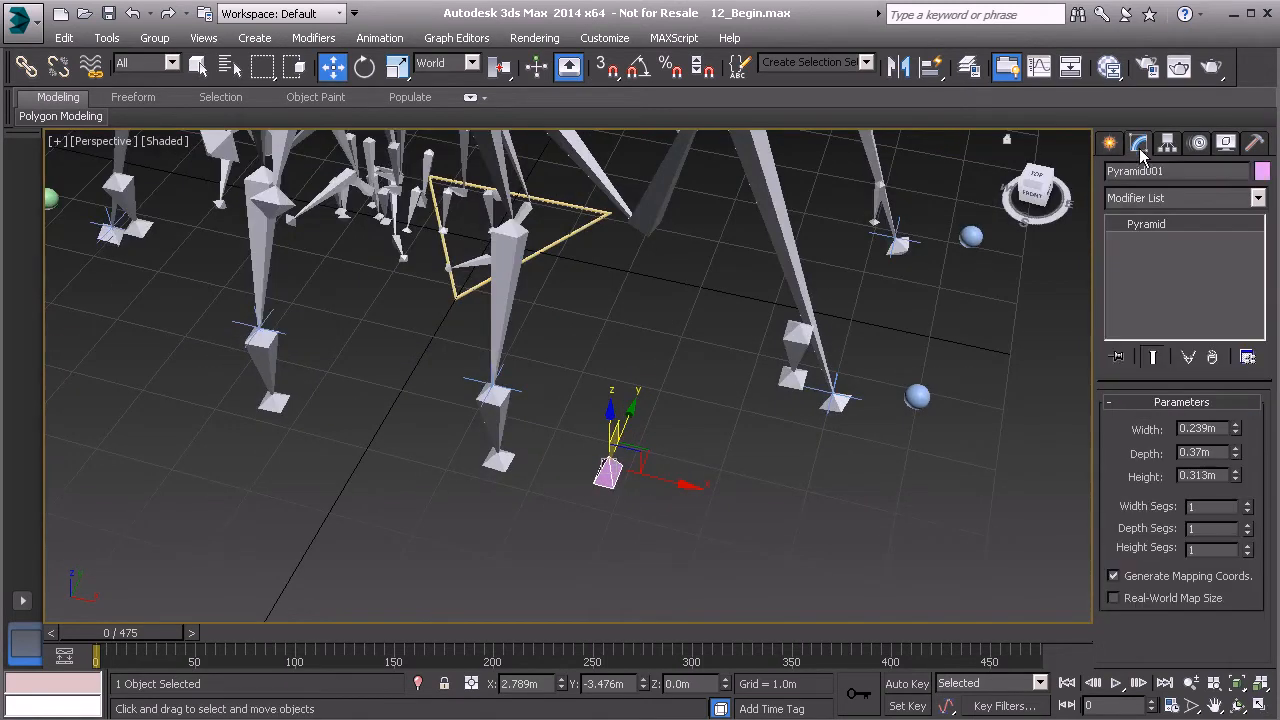
{"action": "double_click", "coordinate": [1197, 429]}
{"action": "type", "text": "0.4"}
{"action": "key", "text": "Return"}
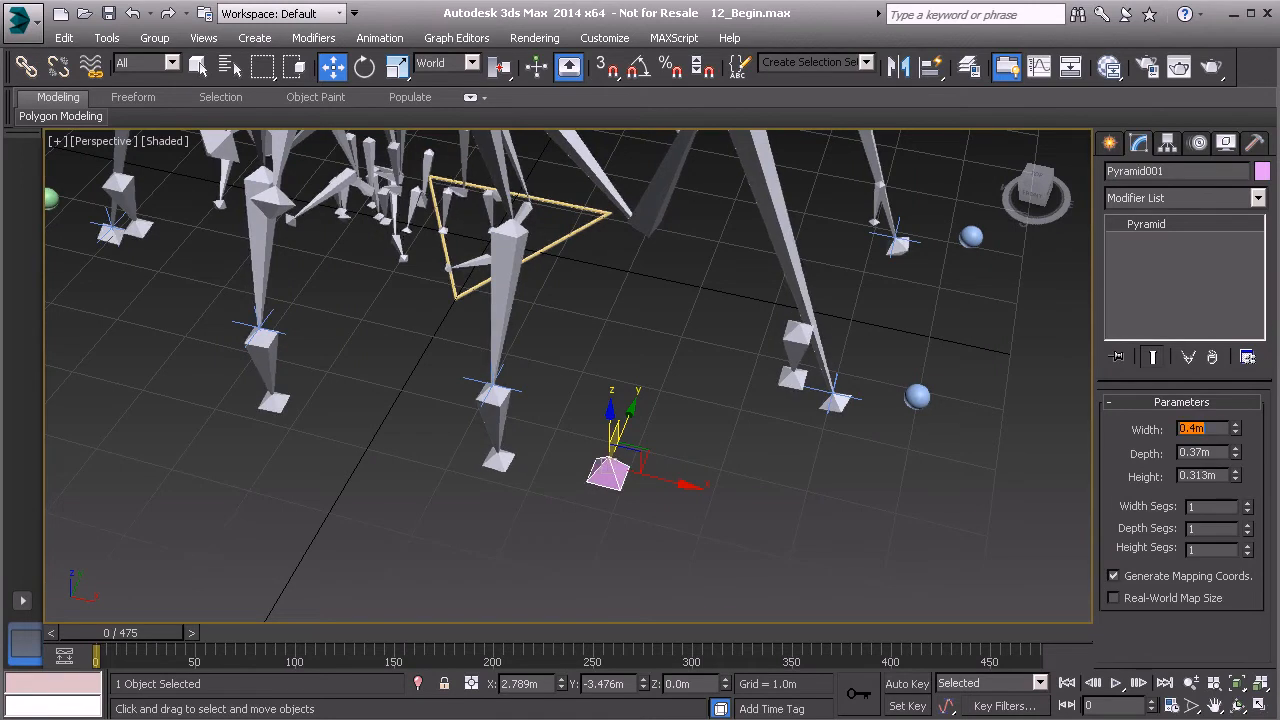
{"action": "double_click", "coordinate": [1199, 454]}
{"action": "type", "text": ".4"}
{"action": "key", "text": "Return"}
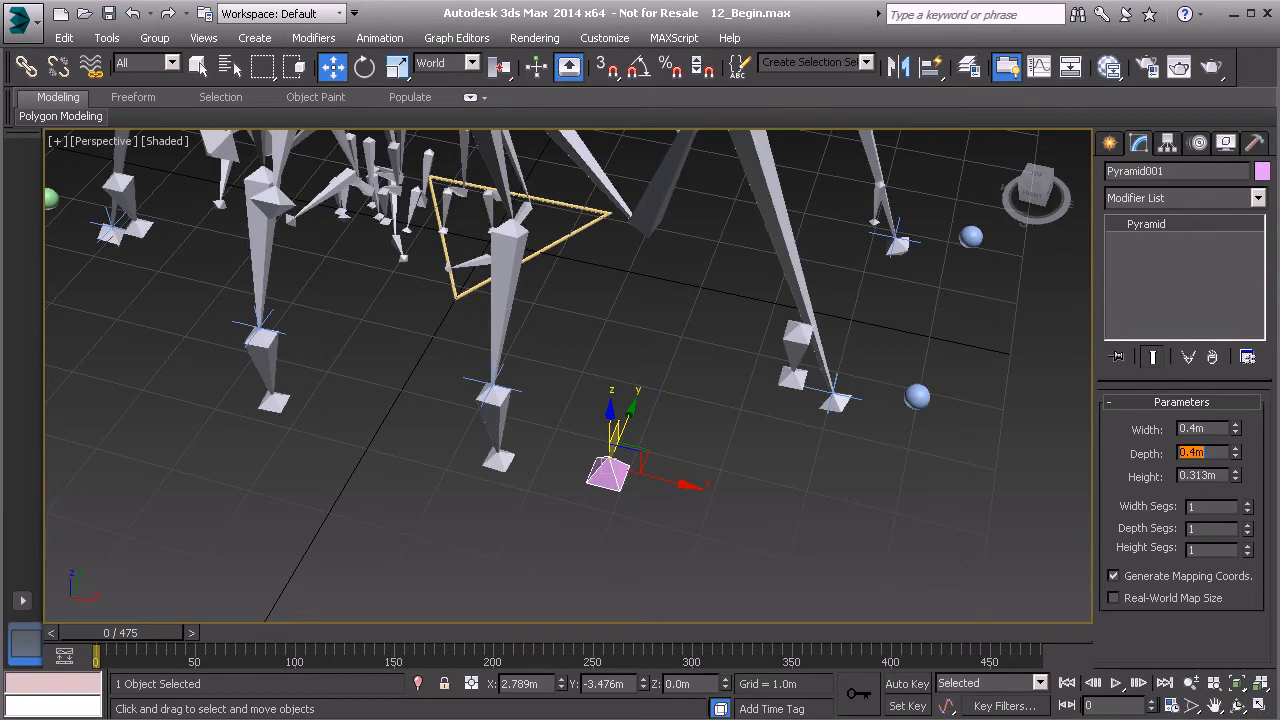
{"action": "double_click", "coordinate": [1215, 477]}
{"action": "type", "text": ".4"}
{"action": "key", "text": "Return"}
Convert the pyramid to an Editable Poly.
{"action": "middle_click_drag", "start_coordinate": [742, 428], "coordinate": [715, 389], "text": "alt"}
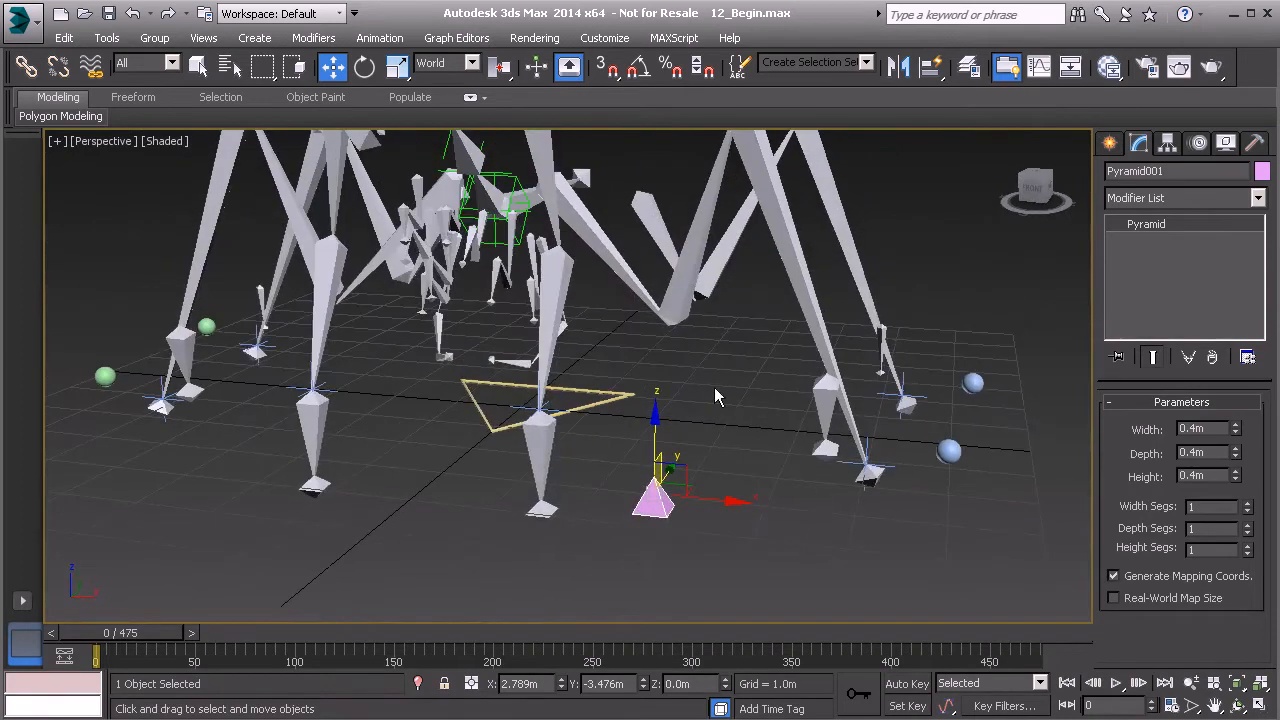
{"action": "right_click", "coordinate": [697, 383]}
{"action": "mouse_move", "coordinate": [783, 565]}
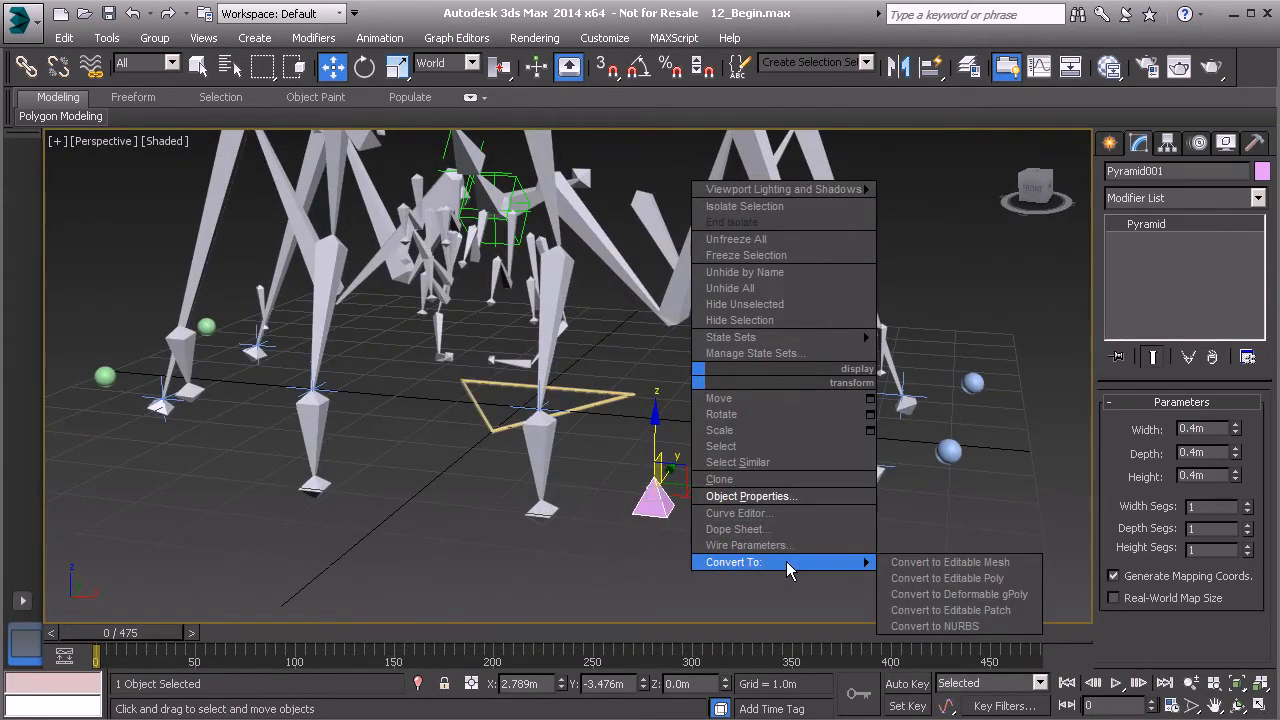
{"action": "left_click", "coordinate": [948, 578]}
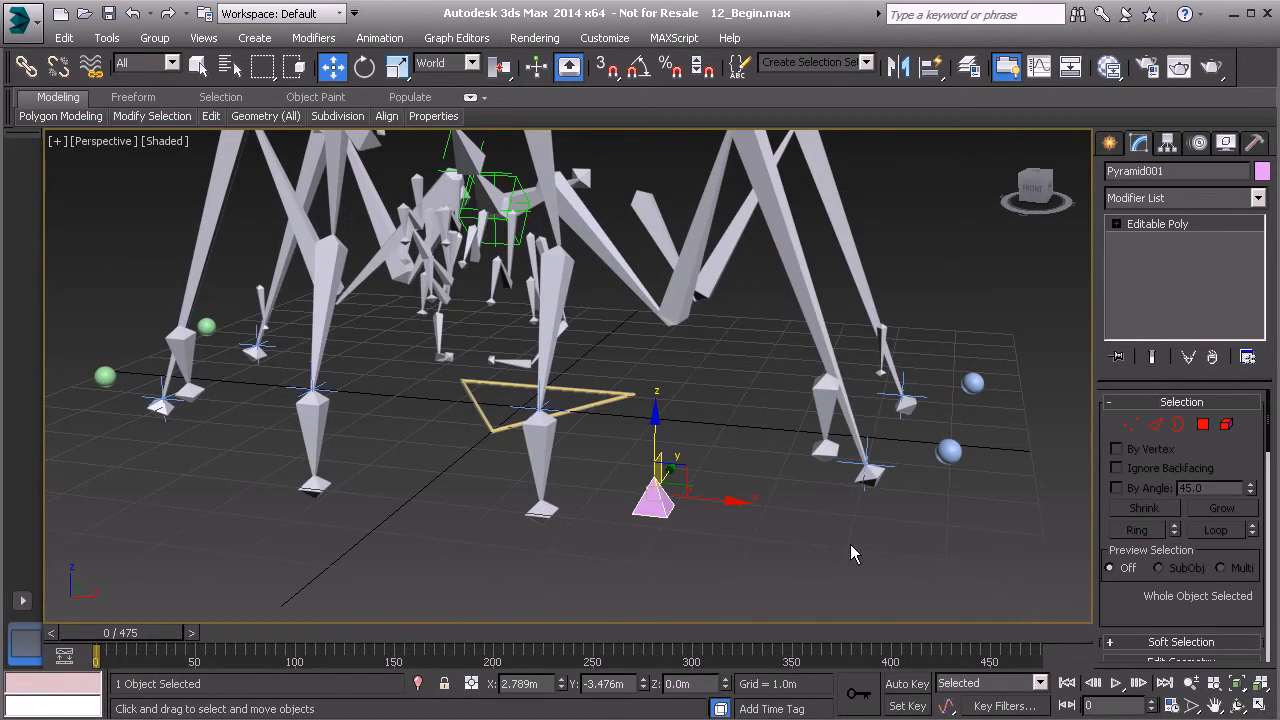
Change the pyramid's object color to light blue.
{"action": "middle_click_drag", "start_coordinate": [806, 520], "coordinate": [783, 517], "text": "alt"}
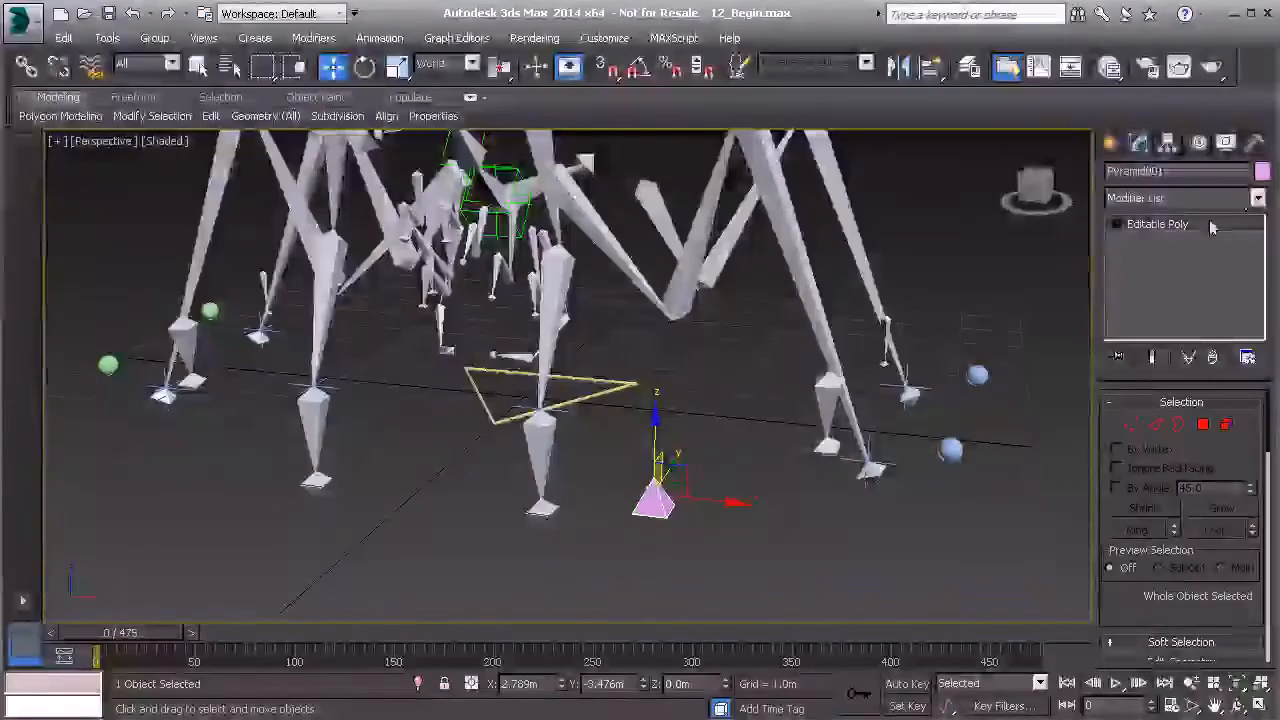
{"action": "left_click", "coordinate": [1262, 171]}
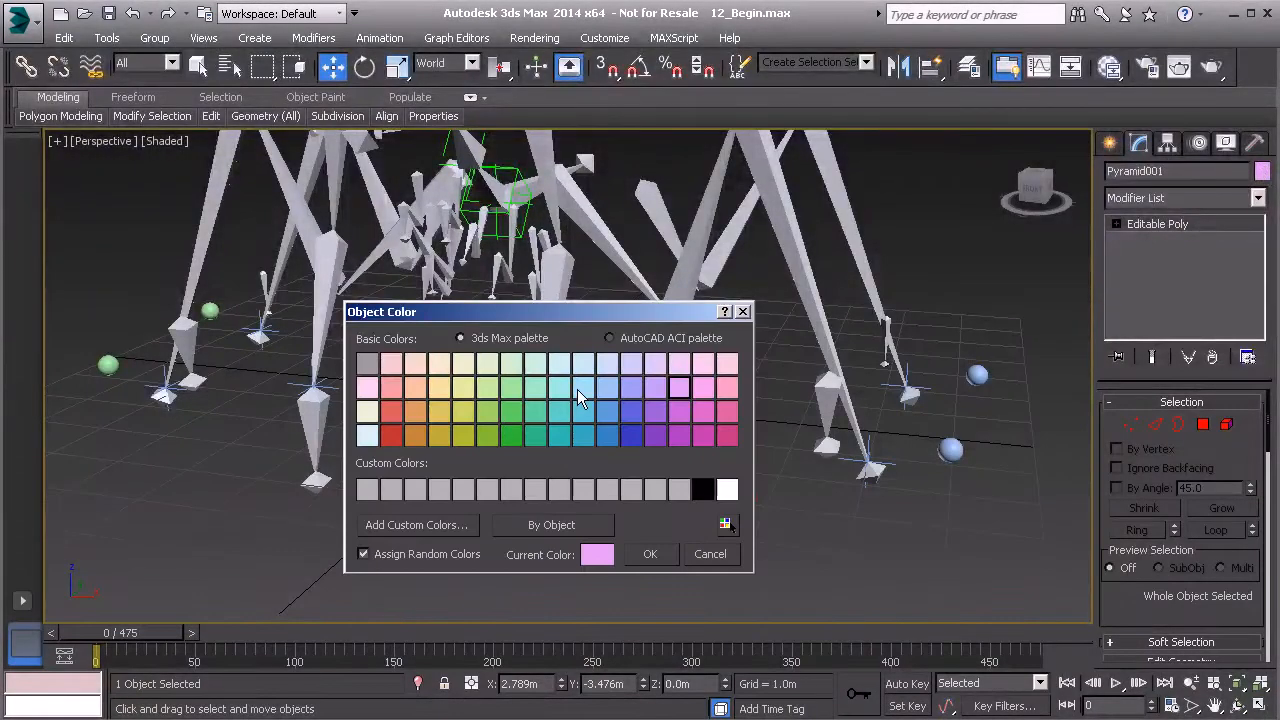
{"action": "left_click", "coordinate": [606, 386]}
{"action": "left_click", "coordinate": [650, 554]}
{"action": "middle_click_drag", "start_coordinate": [522, 490], "coordinate": [500, 432], "text": "alt"}
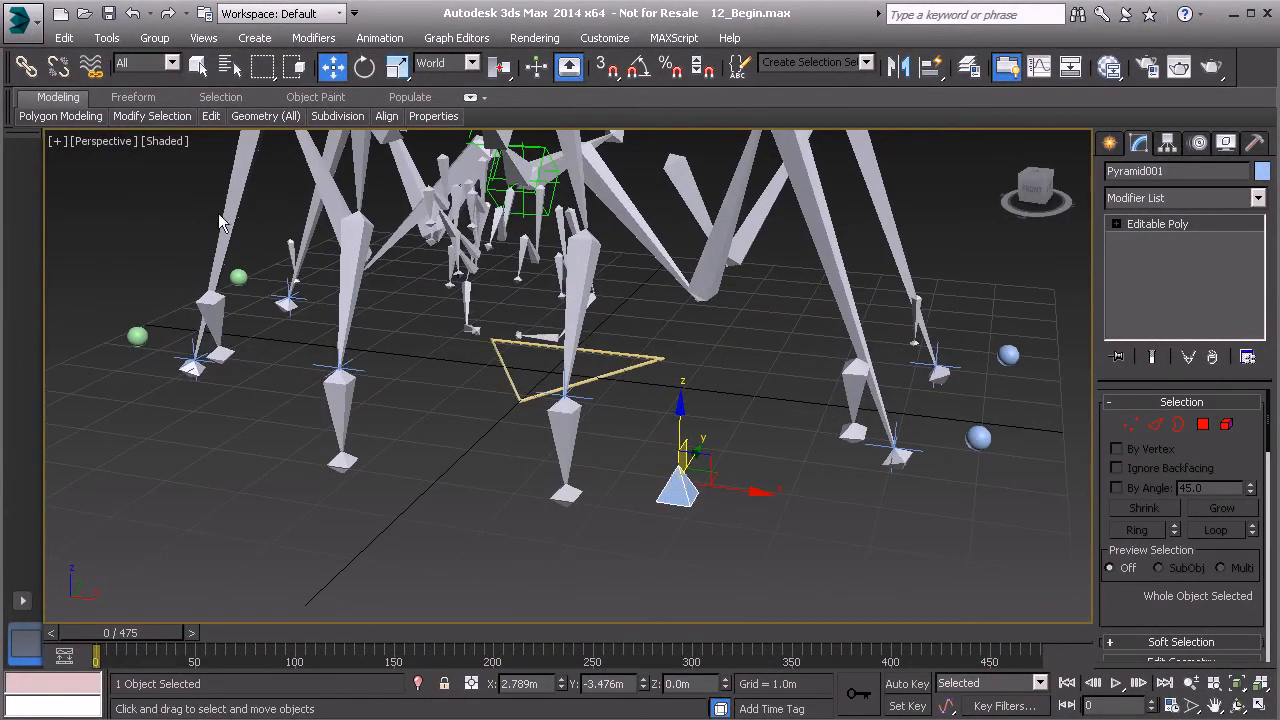
Add the pyramid to the Controls layer.
{"action": "left_click", "coordinate": [104, 38]}
{"action": "left_click", "coordinate": [150, 222]}
{"action": "left_click", "coordinate": [135, 408]}
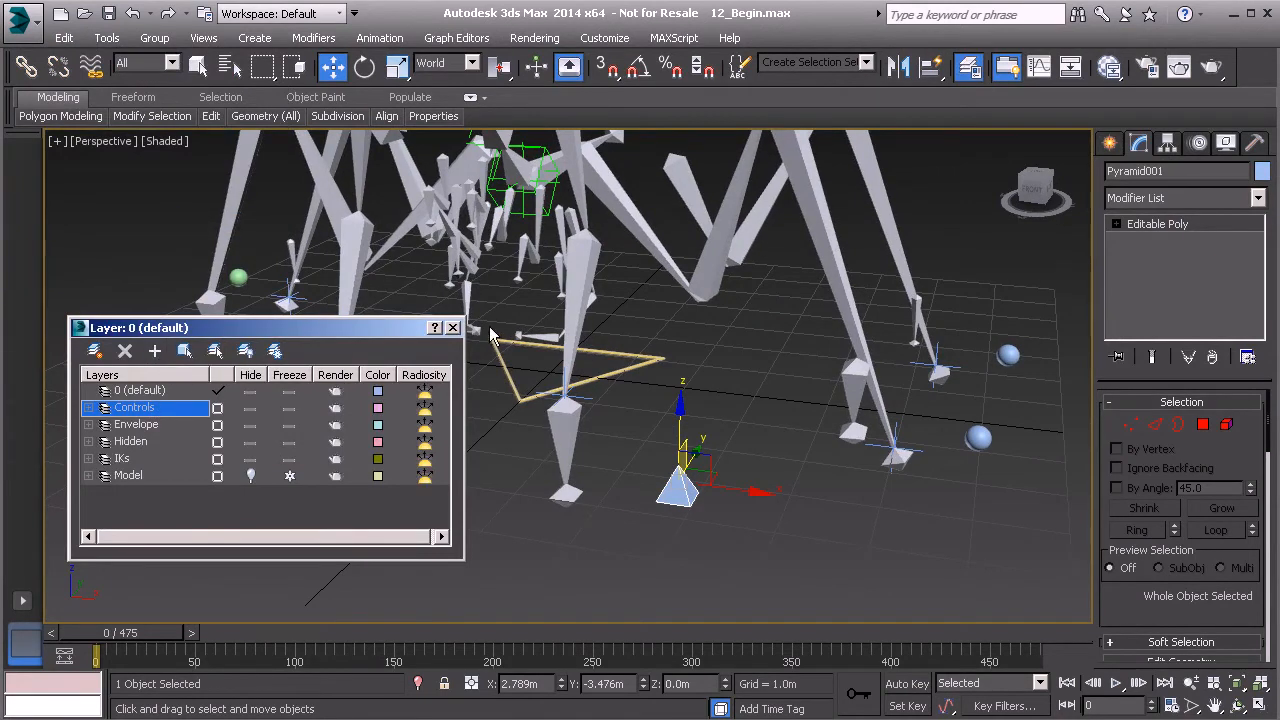
{"action": "left_click", "coordinate": [453, 327]}
Align the pyramid to the left arm's IK goal and move it in front of the left hand, to about Y -4.6 m and Z 0.3 m.
{"action": "middle_click_drag", "start_coordinate": [600, 385], "coordinate": [622, 472], "text": "alt"}
{"action": "scroll", "coordinate": [622, 472], "scroll_direction": "up", "scroll_amount": 3}
{"action": "scroll", "coordinate": [619, 395], "scroll_direction": "up", "scroll_amount": 3}
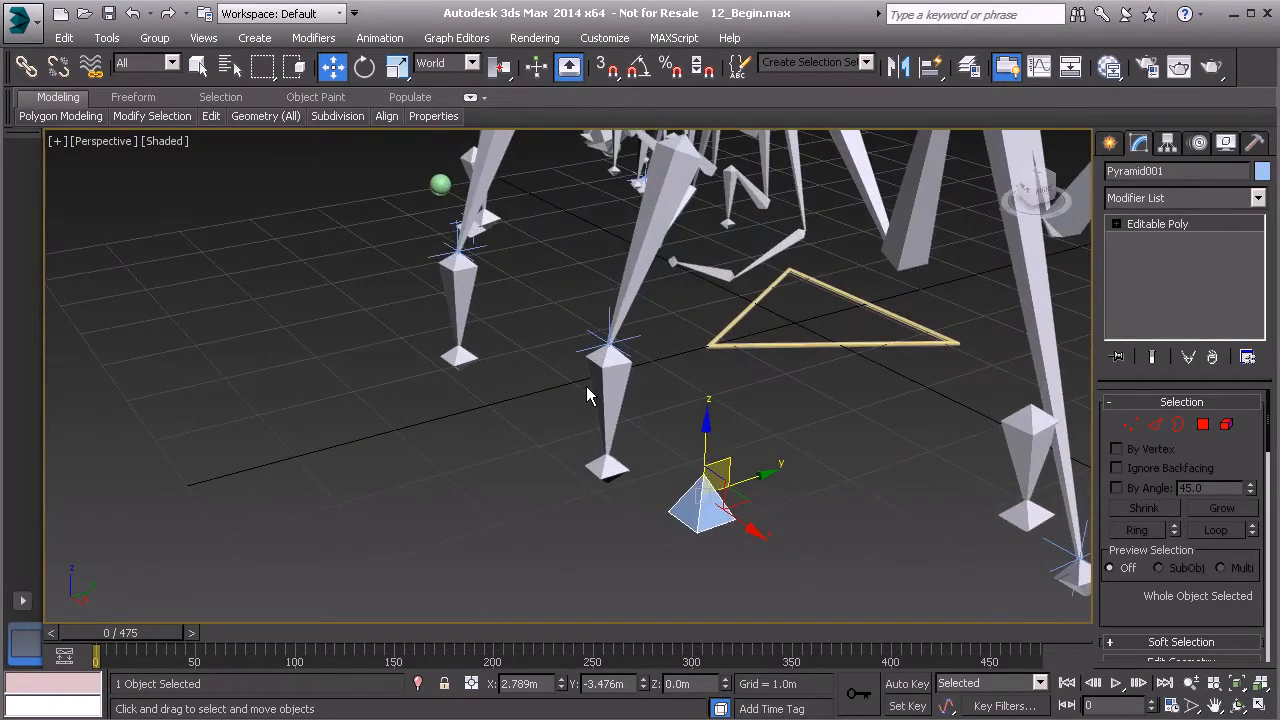
{"action": "key", "text": "alt+a"}
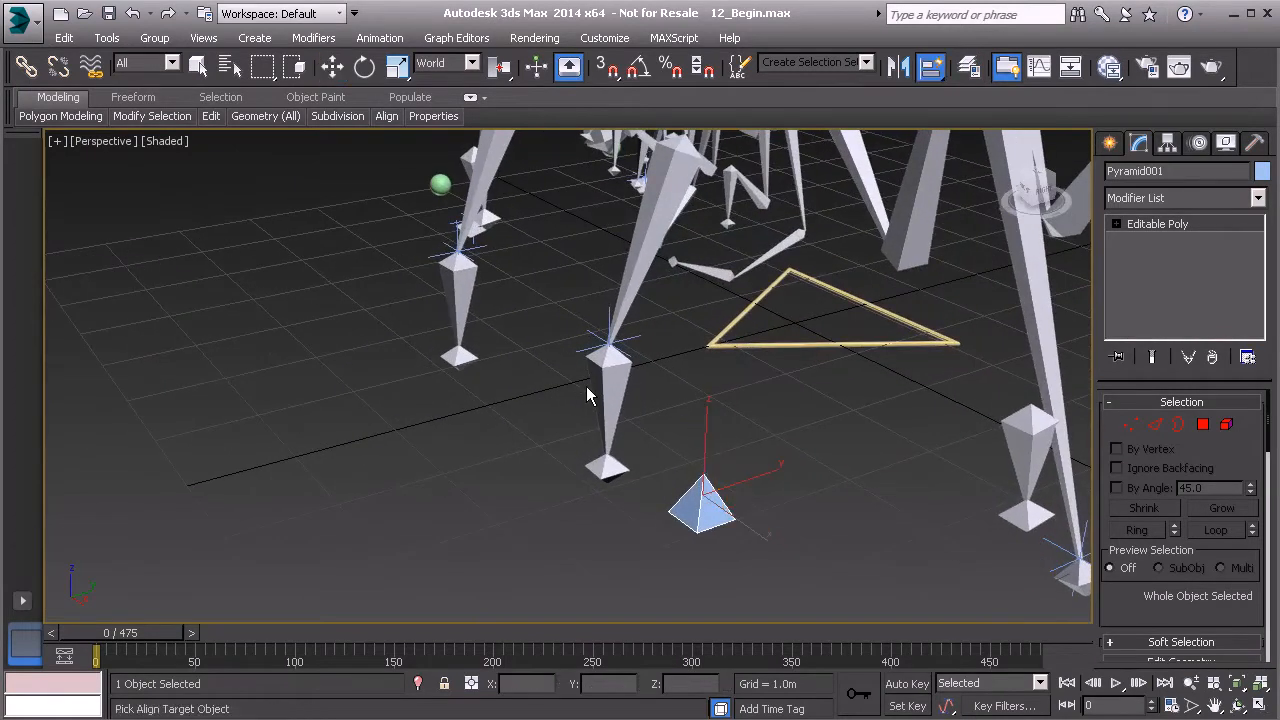
{"action": "left_click", "coordinate": [594, 332]}
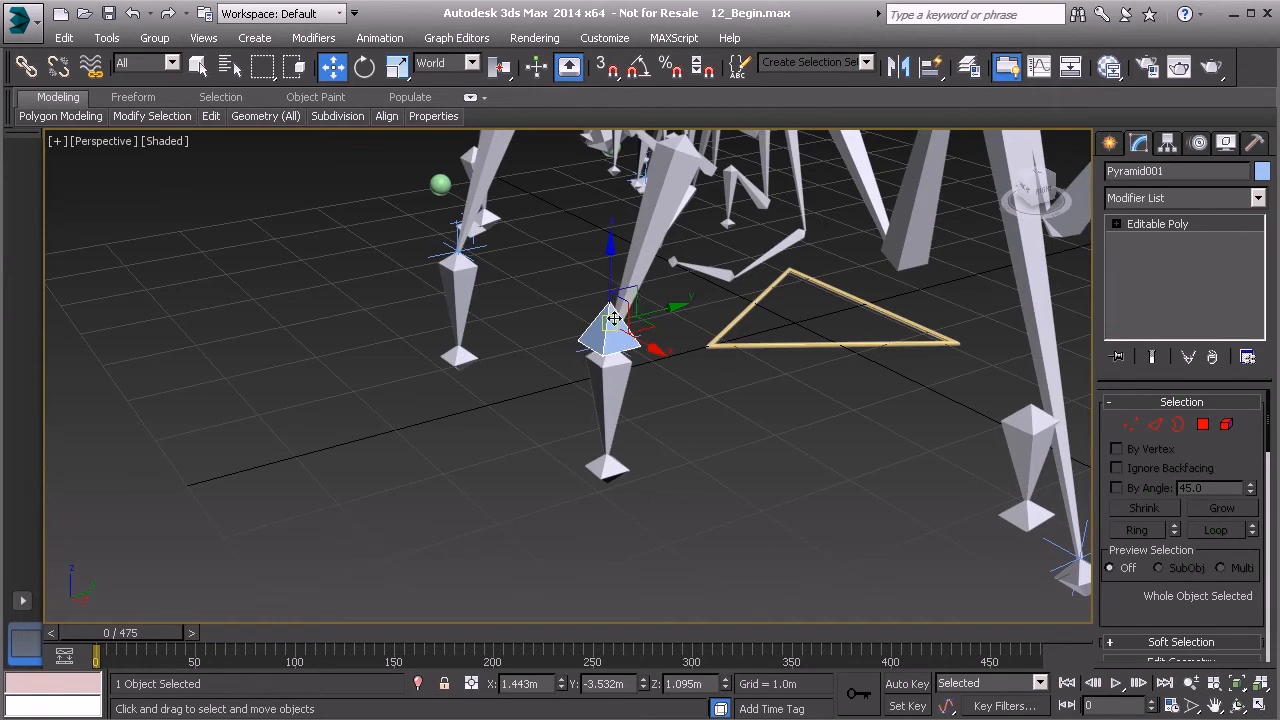
{"action": "middle_click_drag", "start_coordinate": [677, 378], "coordinate": [664, 405], "text": "alt"}
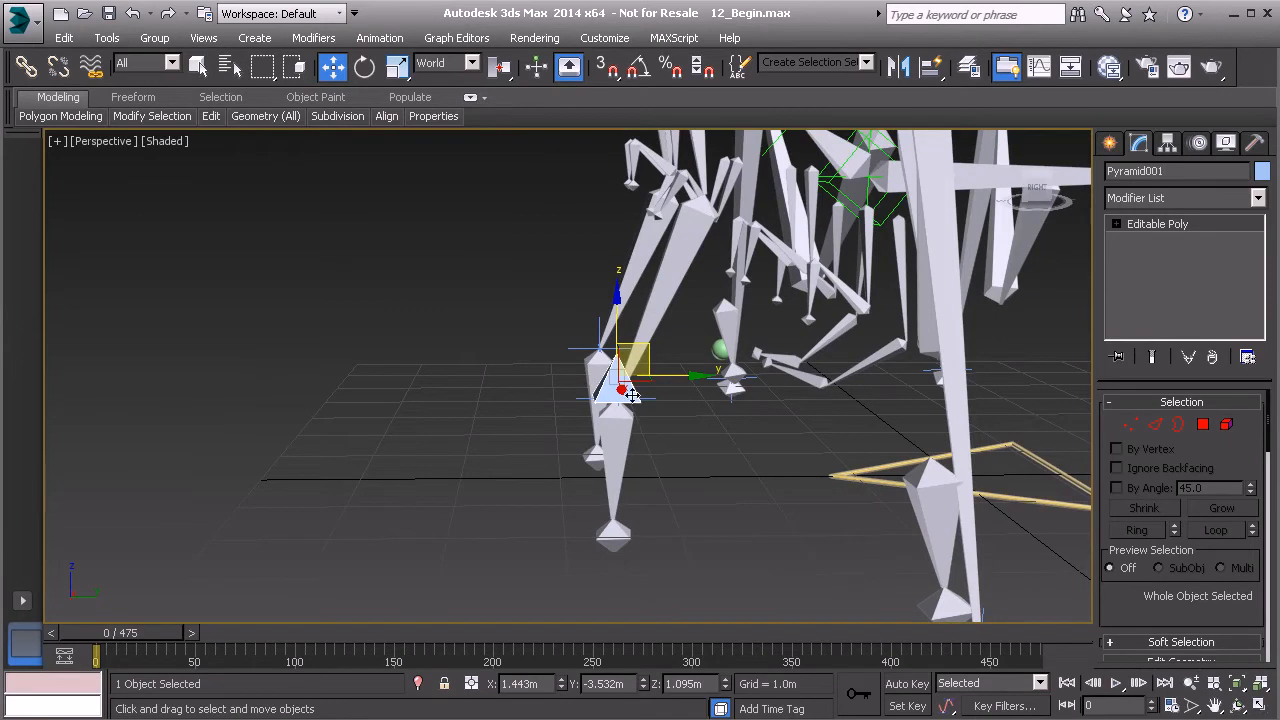
{"action": "left_click_drag", "start_coordinate": [645, 353], "coordinate": [585, 467]}
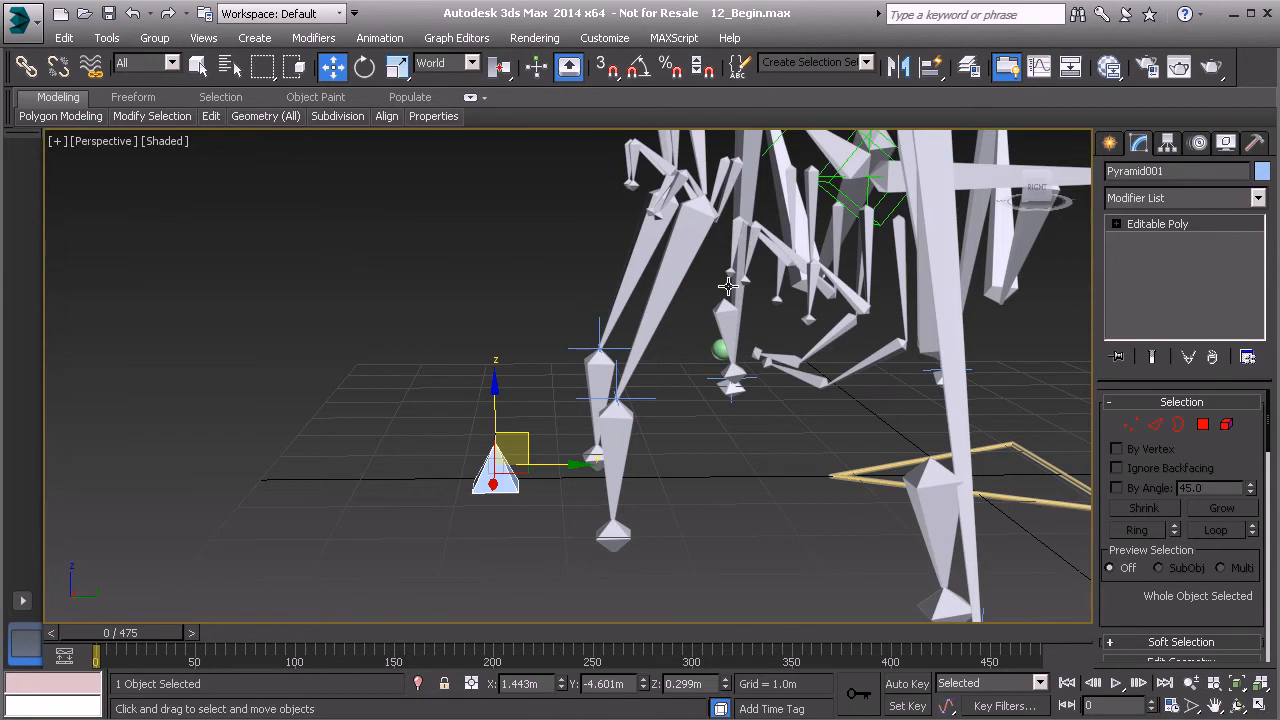
Undo the pyramid's last move back to the IK goal and rename it Anim_L_Arm01.
{"action": "key", "text": "ctrl+z"}
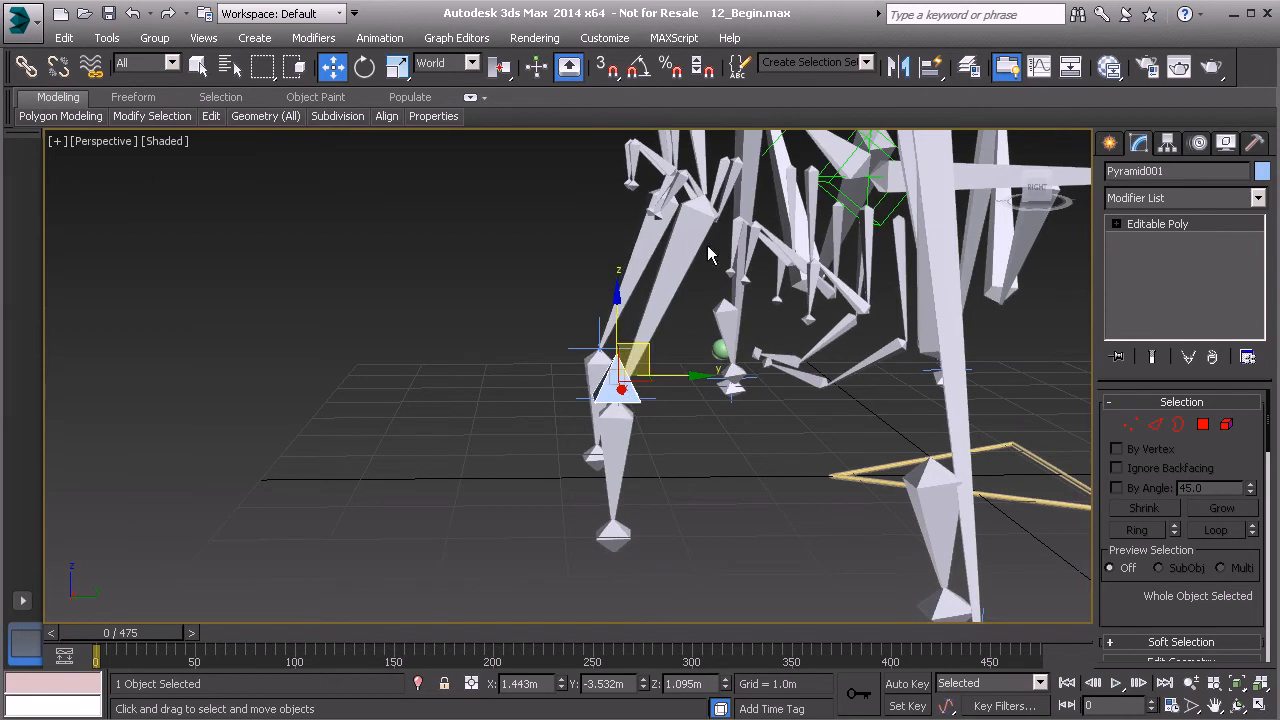
{"action": "middle_click_drag", "start_coordinate": [637, 340], "coordinate": [1038, 275], "text": "alt"}
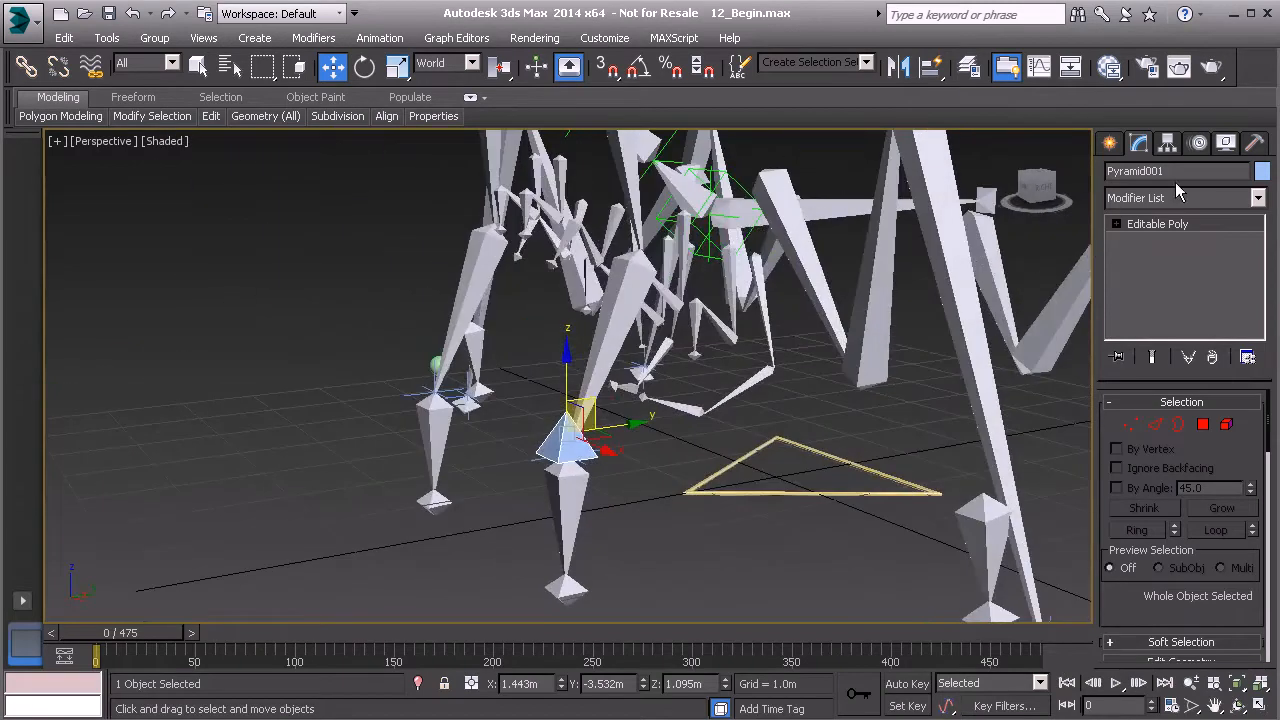
{"action": "left_click_drag", "start_coordinate": [1170, 171], "coordinate": [1097, 181]}
{"action": "type", "text": "Anim_L_Arm01"}
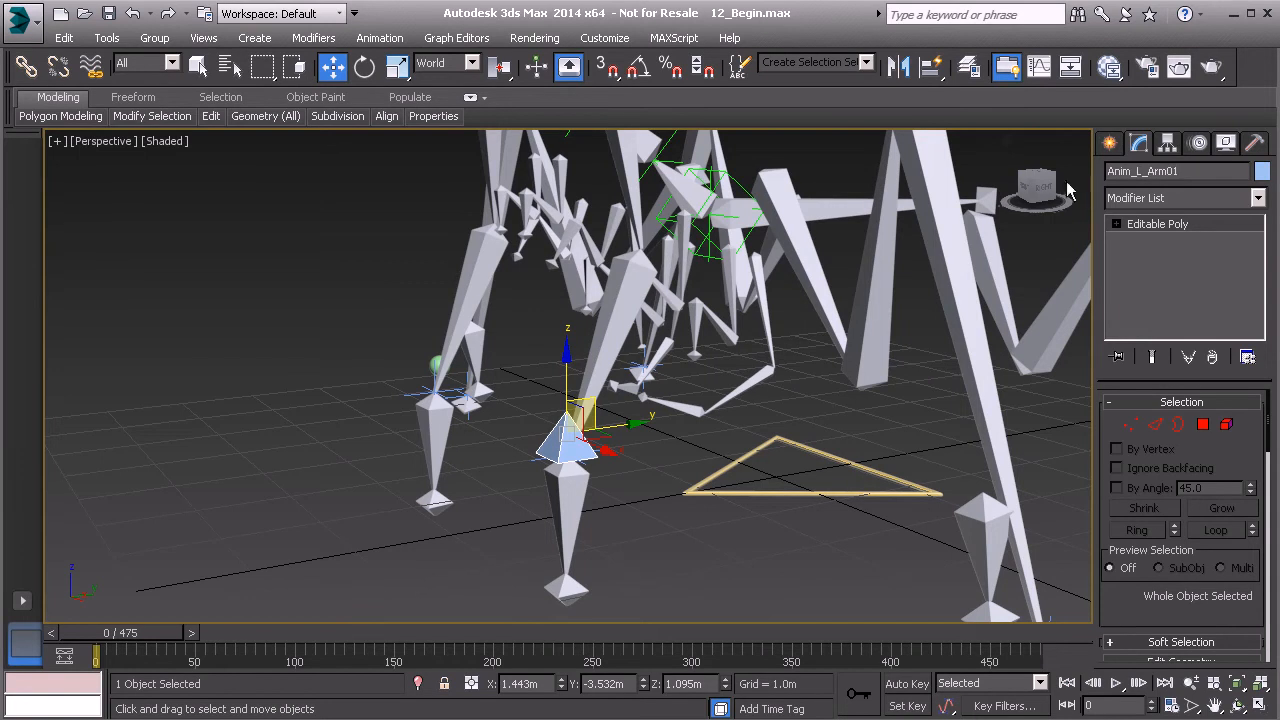
Unhide the Model layer so the ant's mesh shows around the left arm.
{"action": "middle_click_drag", "start_coordinate": [628, 373], "coordinate": [549, 346], "text": "alt"}
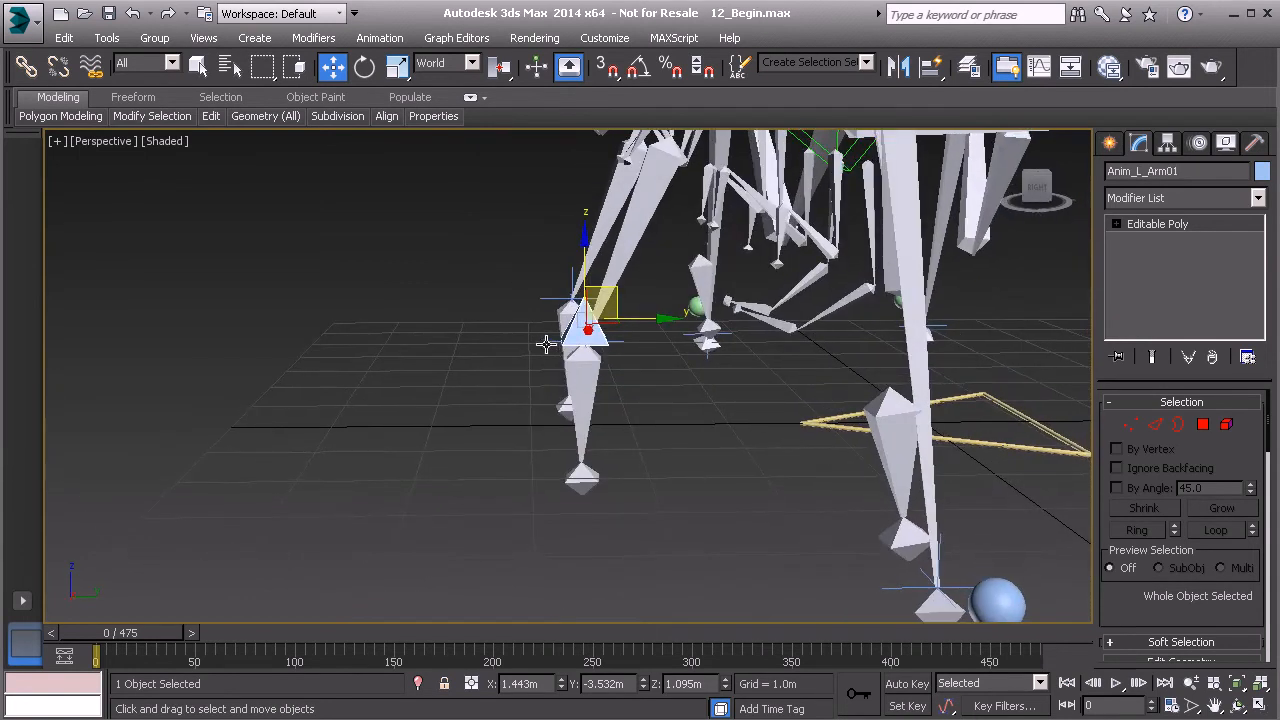
{"action": "left_click", "coordinate": [104, 38]}
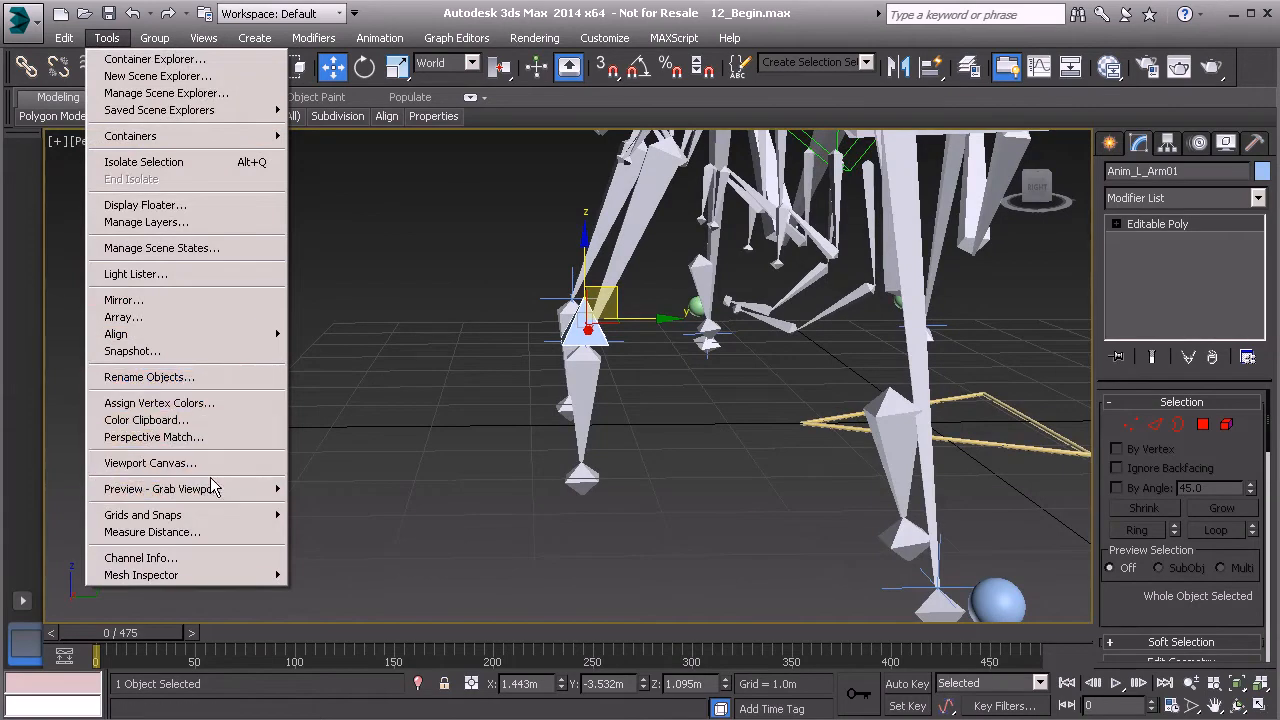
{"action": "left_click", "coordinate": [189, 222]}
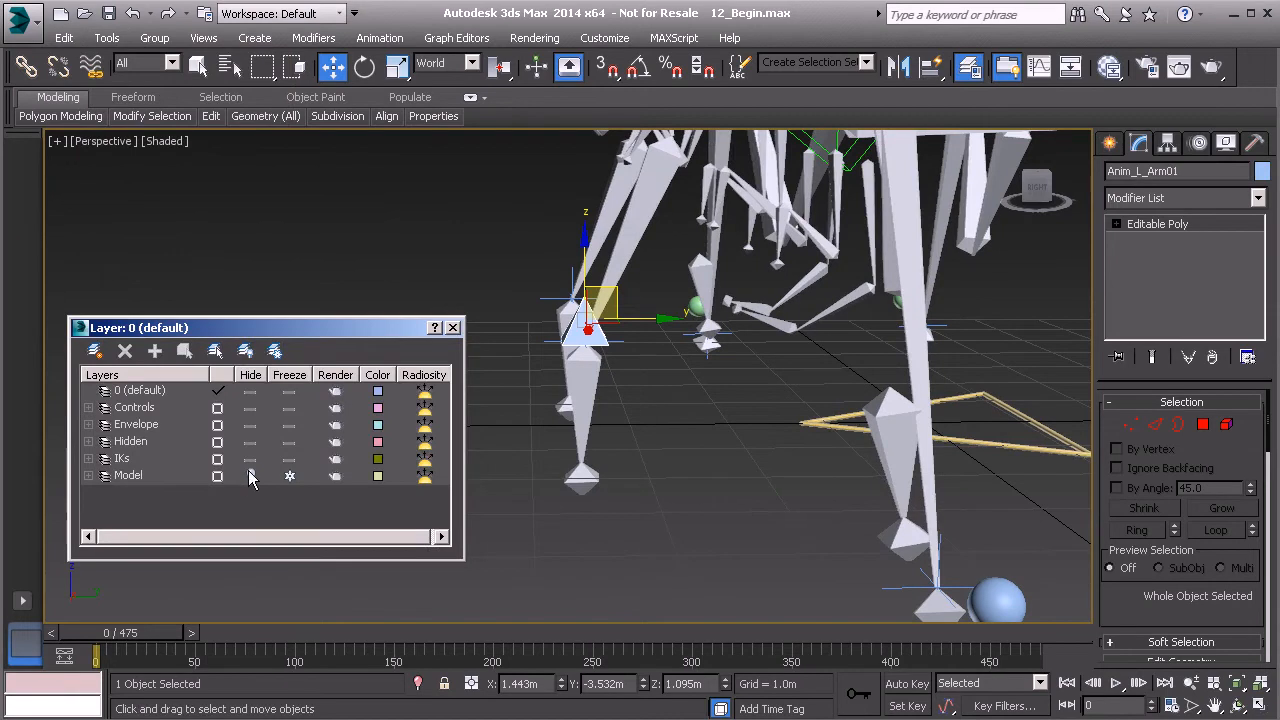
{"action": "left_click", "coordinate": [248, 472]}
{"action": "middle_click_drag", "start_coordinate": [624, 345], "coordinate": [715, 464]}
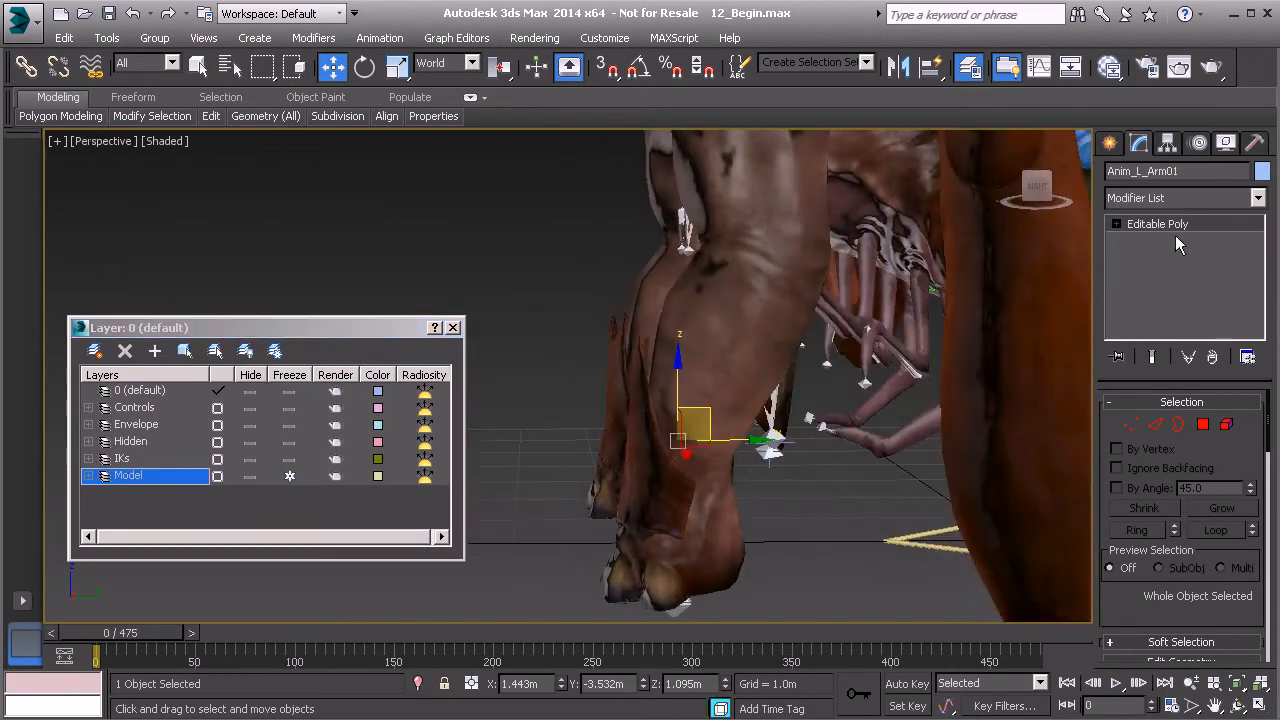
Move all the pyramid's vertices at sub-object level in front of the left hand, to about Y -4.7 m.
{"action": "left_click", "coordinate": [1202, 218]}
{"action": "left_click_drag", "start_coordinate": [768, 463], "coordinate": [857, 574]}
{"action": "middle_click_drag", "start_coordinate": [735, 462], "coordinate": [845, 426]}
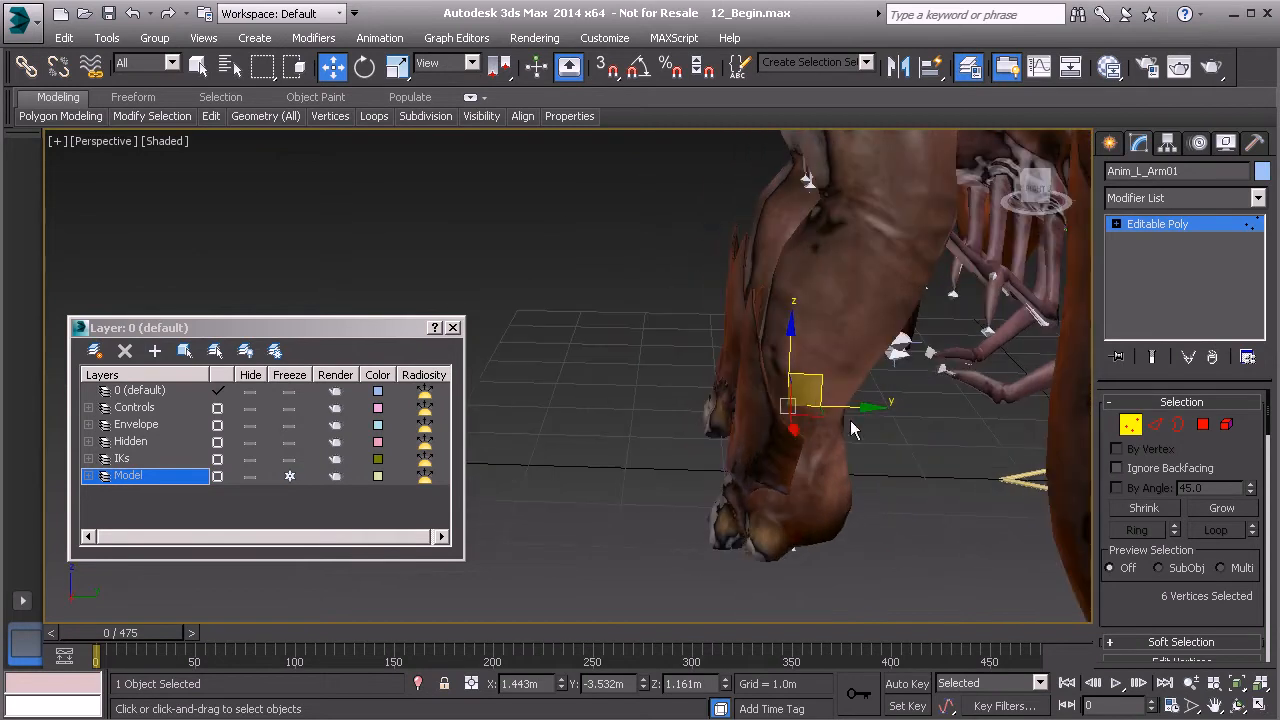
{"action": "left_click_drag", "start_coordinate": [846, 409], "coordinate": [740, 403]}
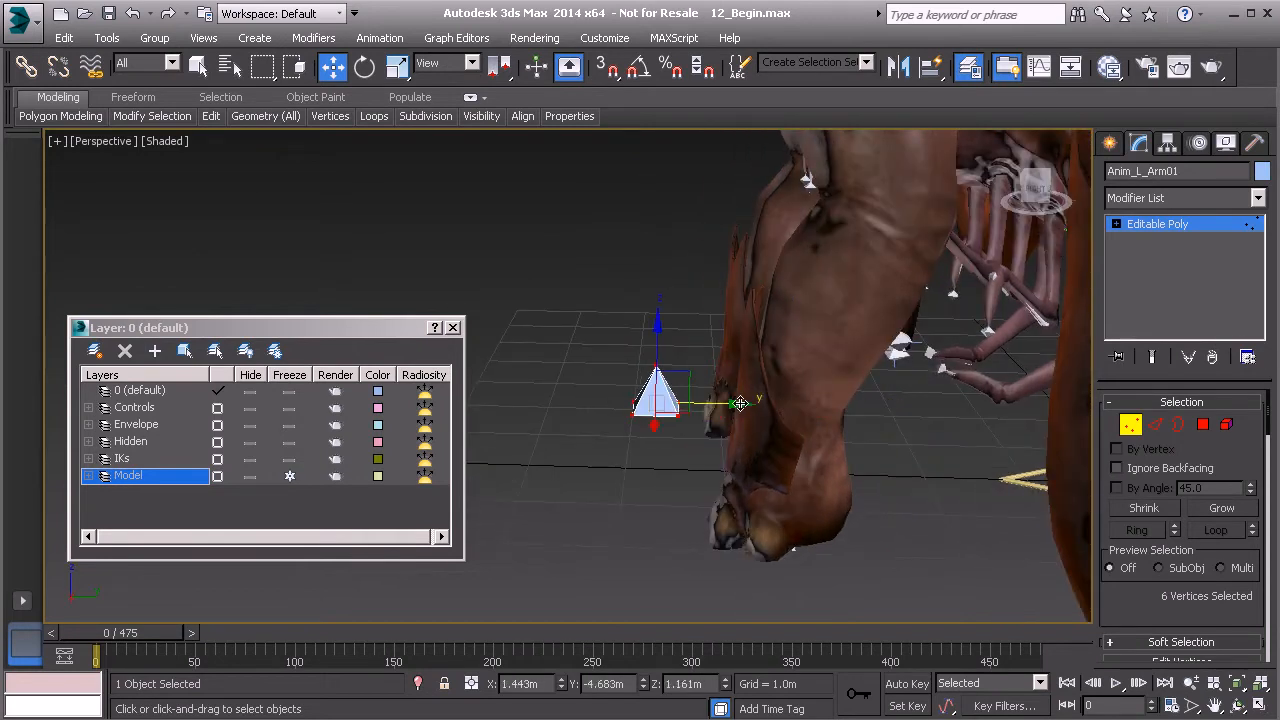
{"action": "left_click", "coordinate": [1186, 223]}
Reselect the left arm's pyramid and hide the Model layer.
{"action": "left_click", "coordinate": [590, 251]}
{"action": "middle_click_drag", "start_coordinate": [600, 340], "coordinate": [664, 448], "text": "alt"}
{"action": "left_click", "coordinate": [685, 514]}
{"action": "left_click", "coordinate": [249, 476]}
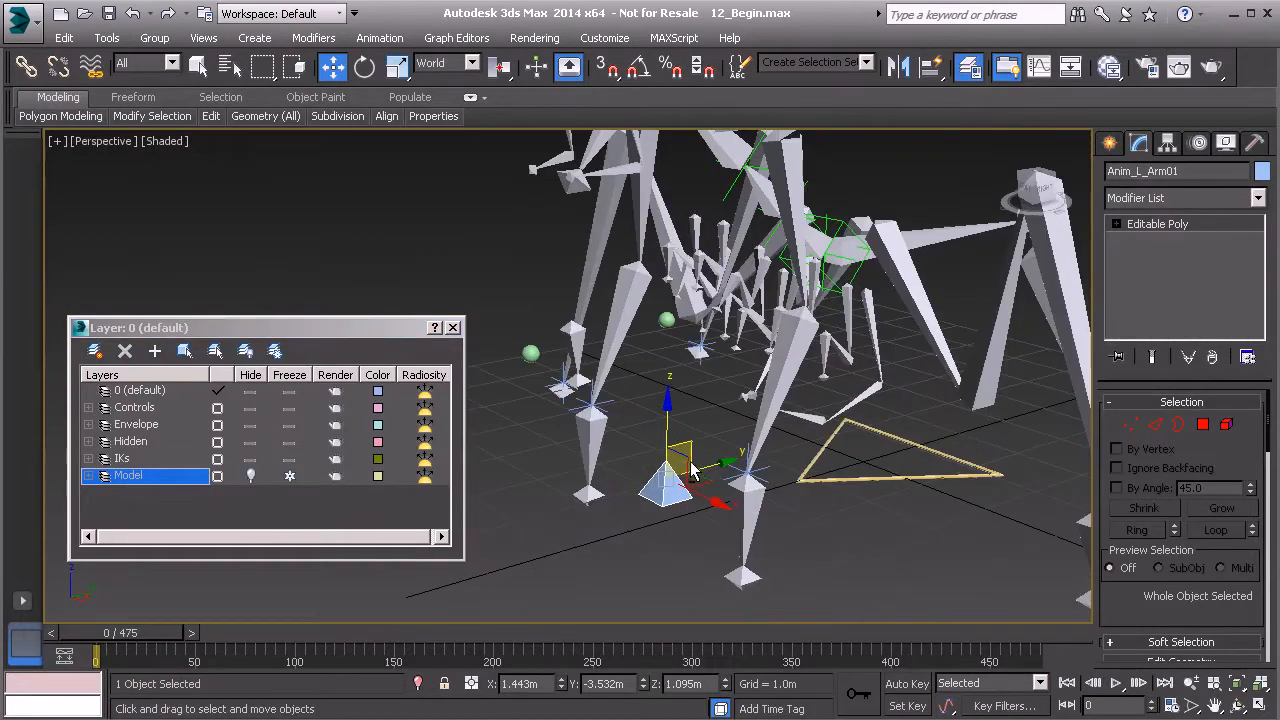
Set the transform center to the pivot point and clone the pyramid as a copy named Anim_R_Arm01.
{"action": "left_click_drag", "start_coordinate": [503, 66], "coordinate": [503, 106]}
{"action": "mouse_move", "coordinate": [715, 463]}
{"action": "middle_mouse_down", "text": "alt"}
{"action": "mouse_move", "coordinate": [628, 432]}
{"action": "mouse_move", "coordinate": [820, 495]}
{"action": "mouse_move", "coordinate": [700, 434]}
{"action": "mouse_move", "coordinate": [703, 448]}
{"action": "middle_mouse_up", "text": "alt"}
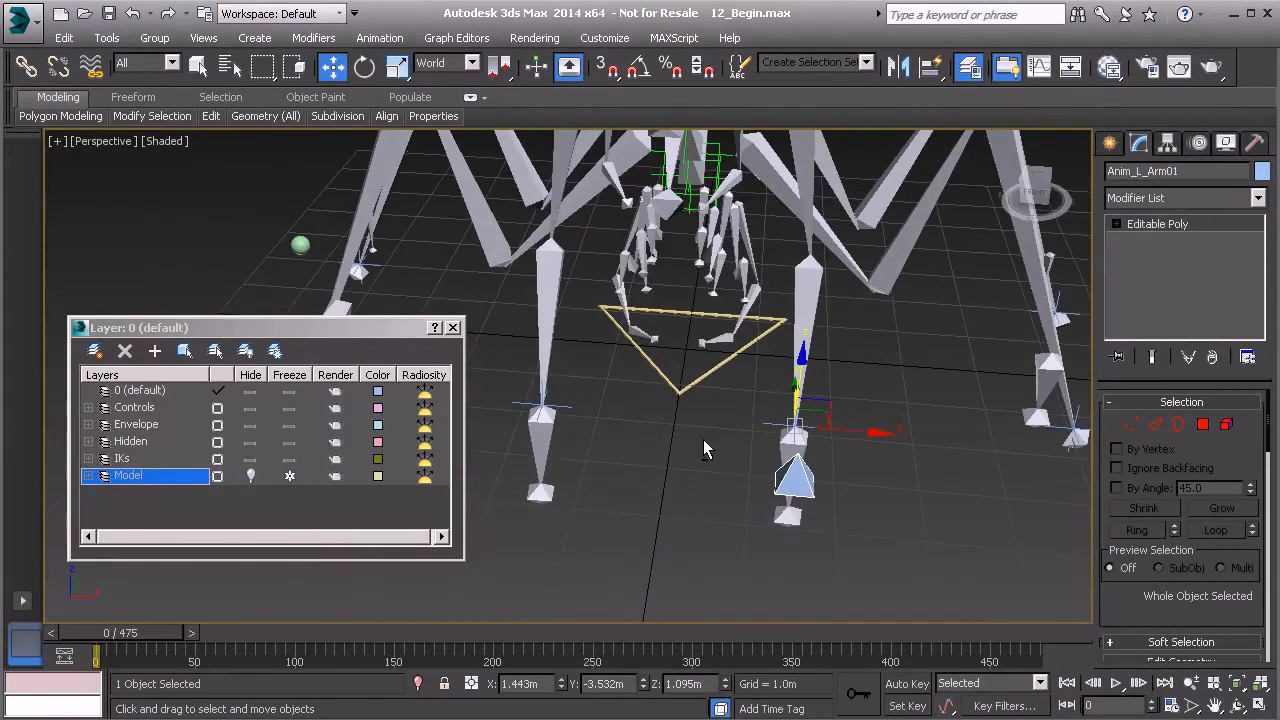
{"action": "key", "text": "ctrl+v"}
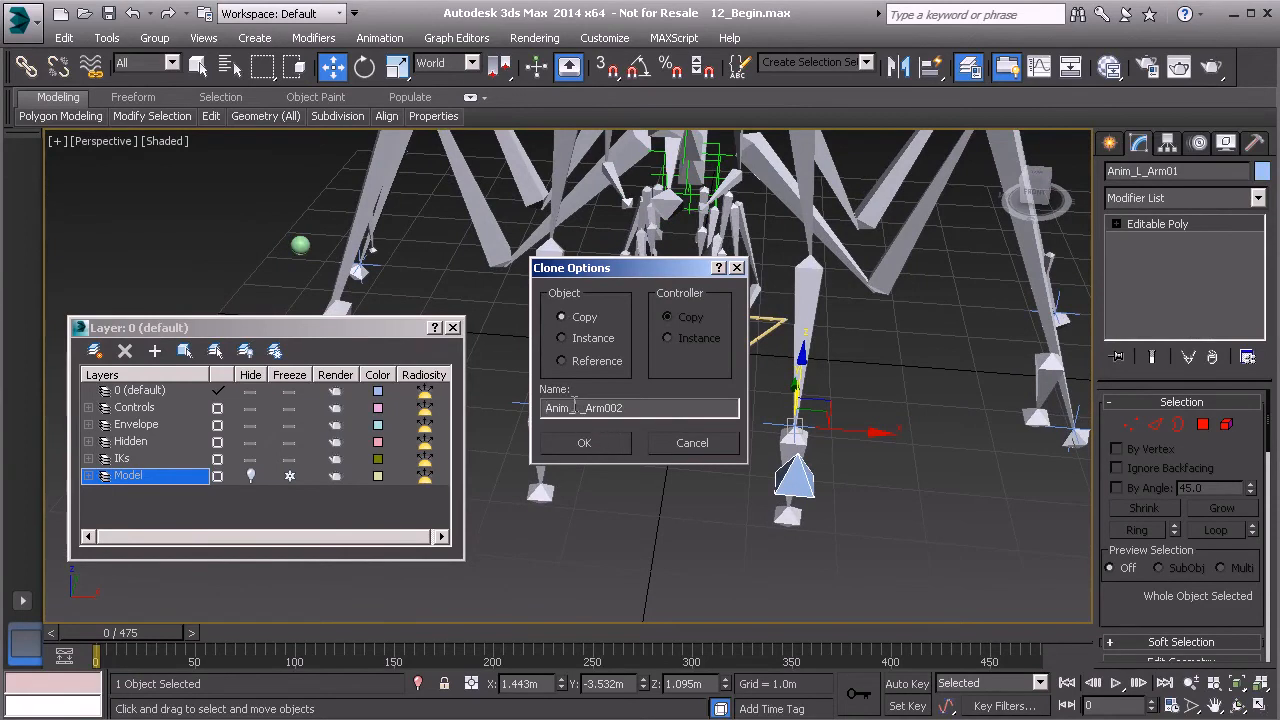
{"action": "type", "text": "R"}
{"action": "left_click_drag", "start_coordinate": [650, 412], "coordinate": [609, 414]}
{"action": "left_click", "coordinate": [604, 446]}
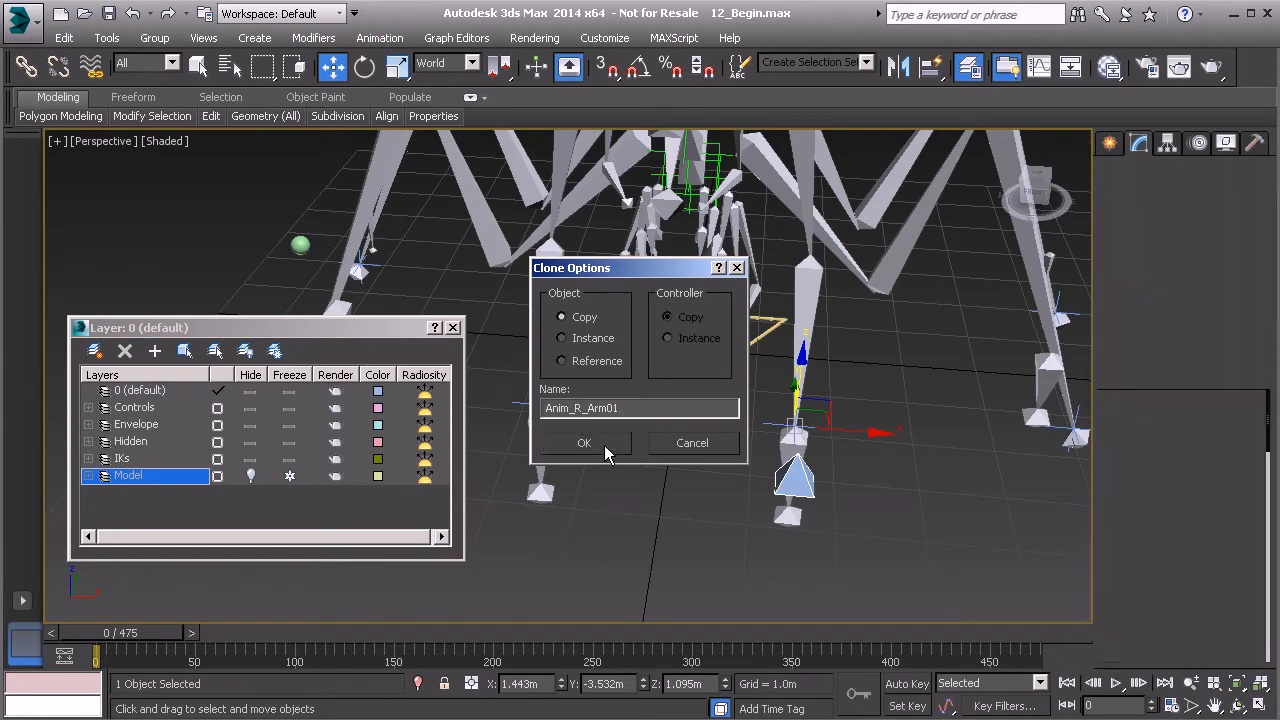
Align the copied pyramid to the right arm's IK goal.
{"action": "middle_click_drag", "start_coordinate": [604, 445], "coordinate": [606, 457]}
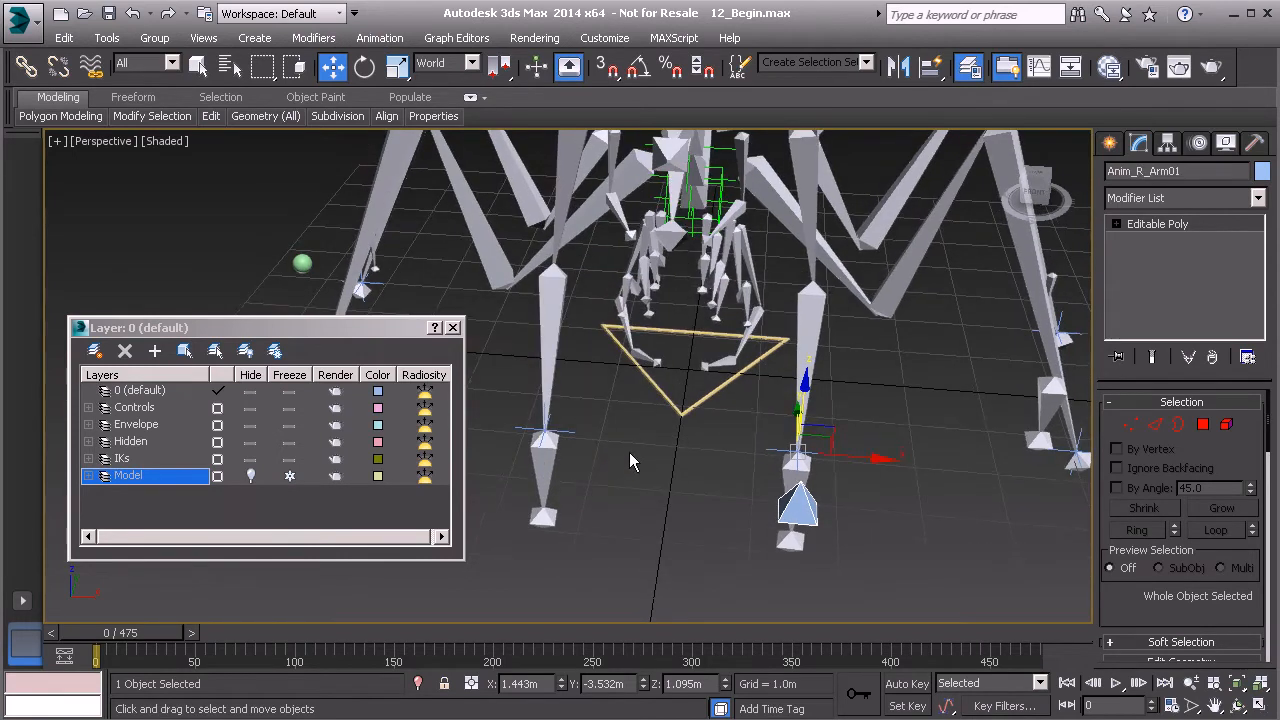
{"action": "key", "text": "alt+a"}
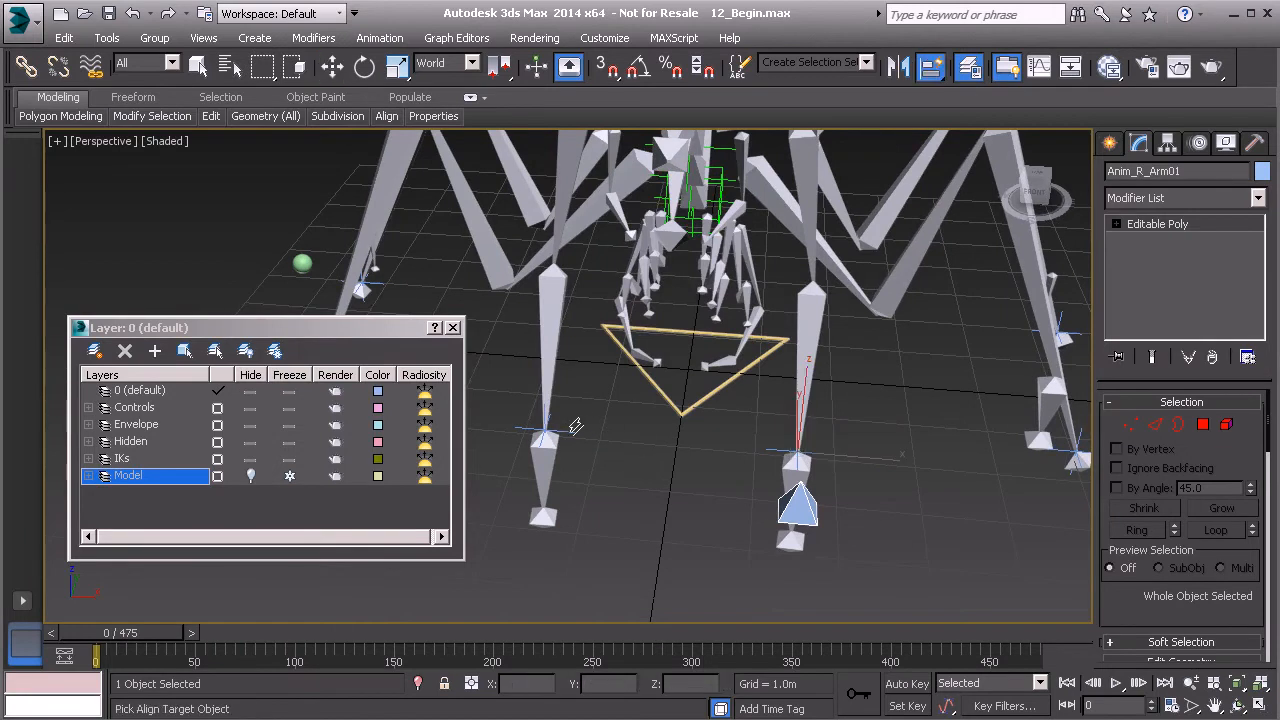
{"action": "left_click", "coordinate": [570, 433]}
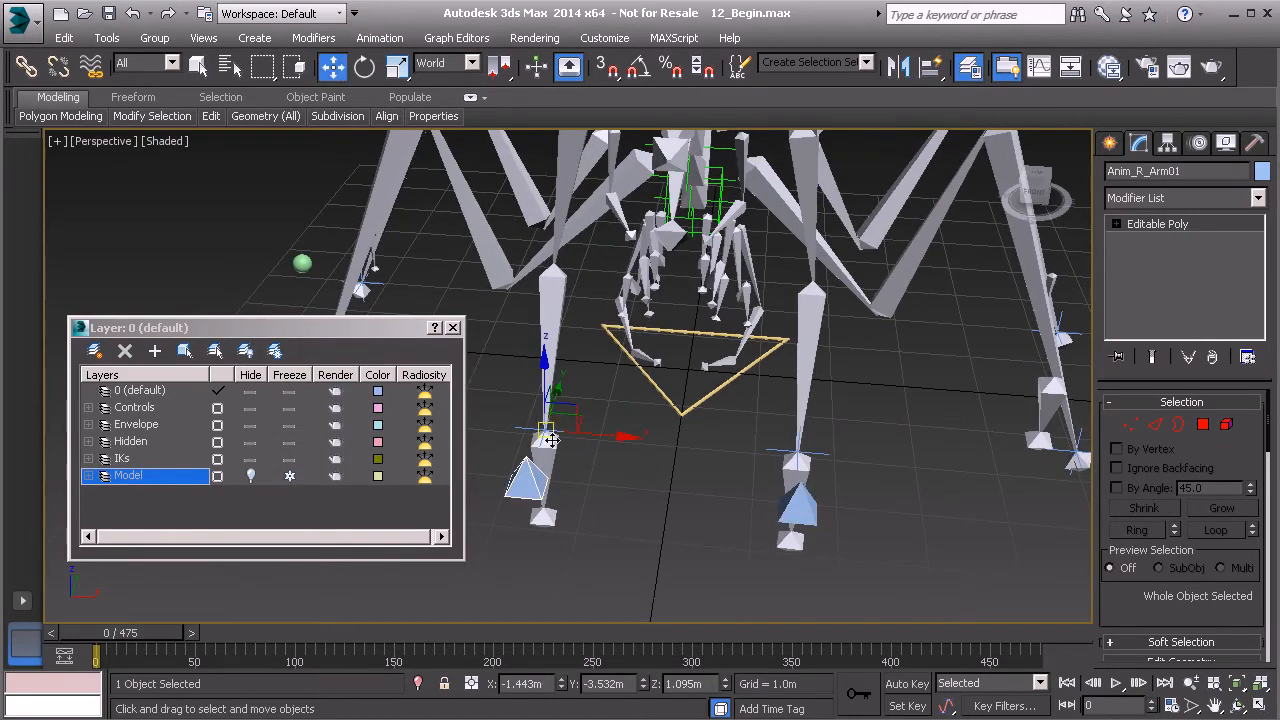
Change the right arm pyramid's object color to light green.
{"action": "middle_click_drag", "start_coordinate": [620, 467], "coordinate": [612, 443], "text": "alt"}
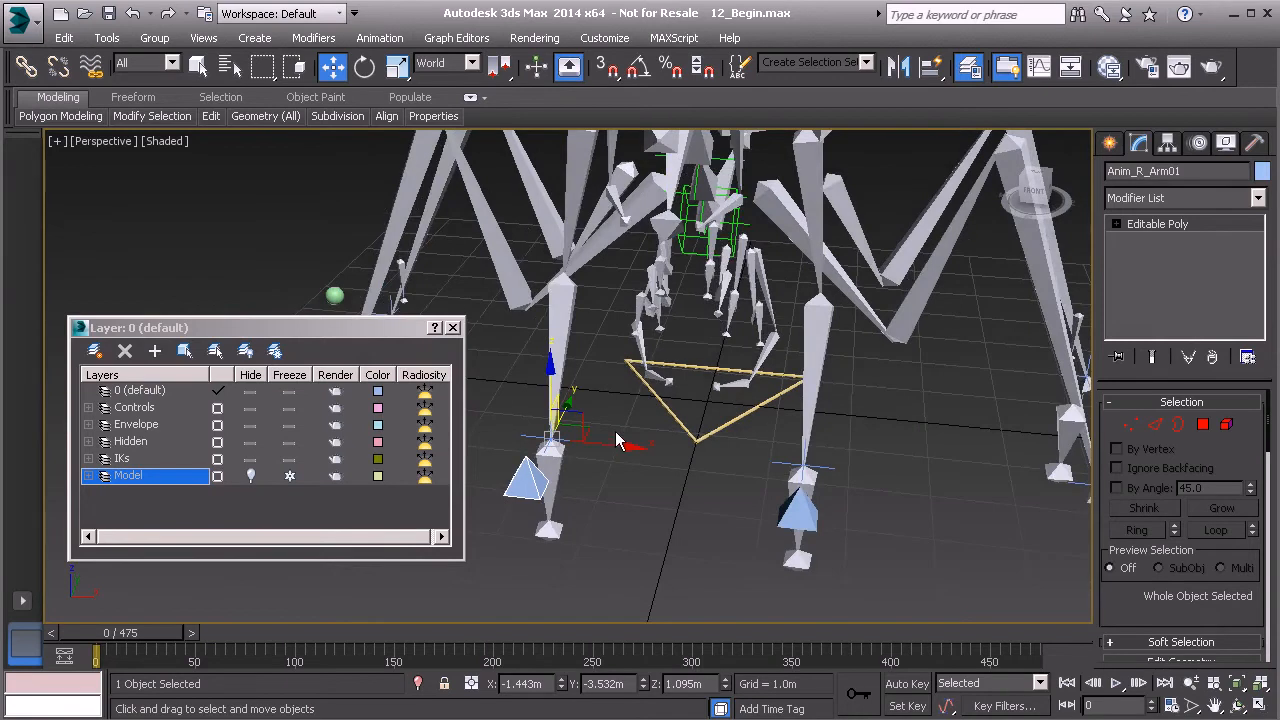
{"action": "left_click", "coordinate": [1264, 173]}
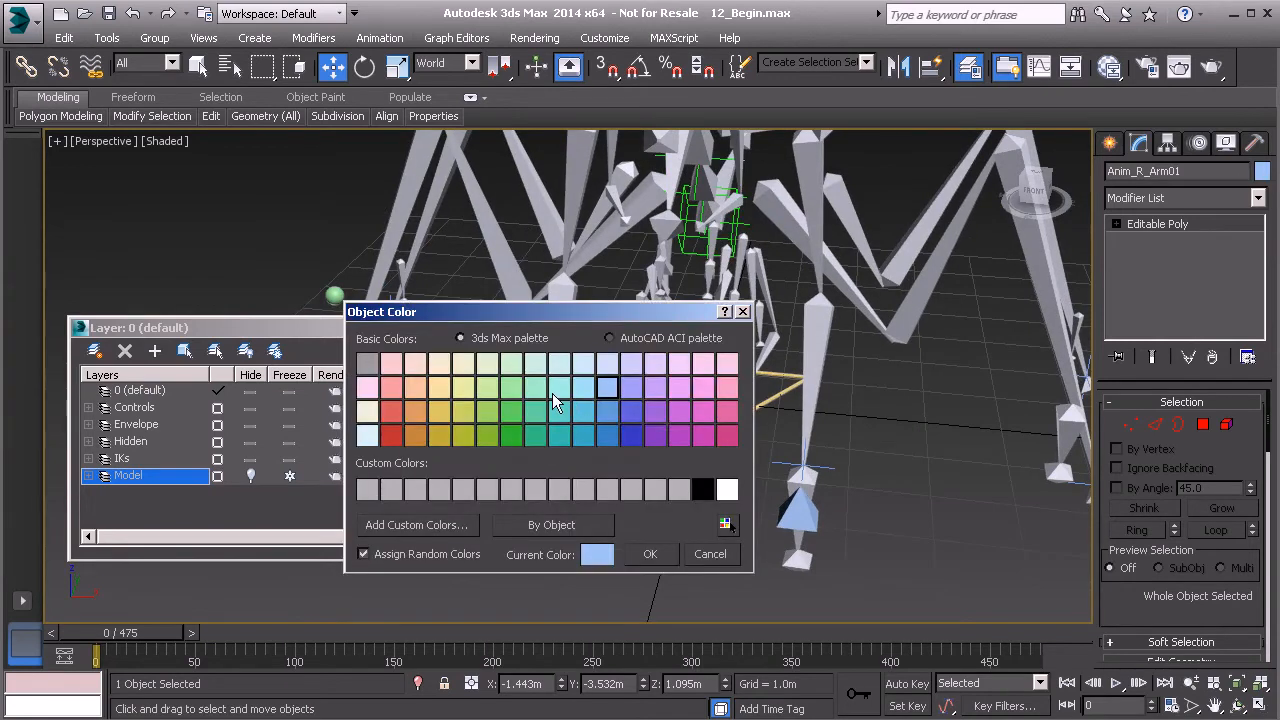
{"action": "left_click", "coordinate": [510, 395]}
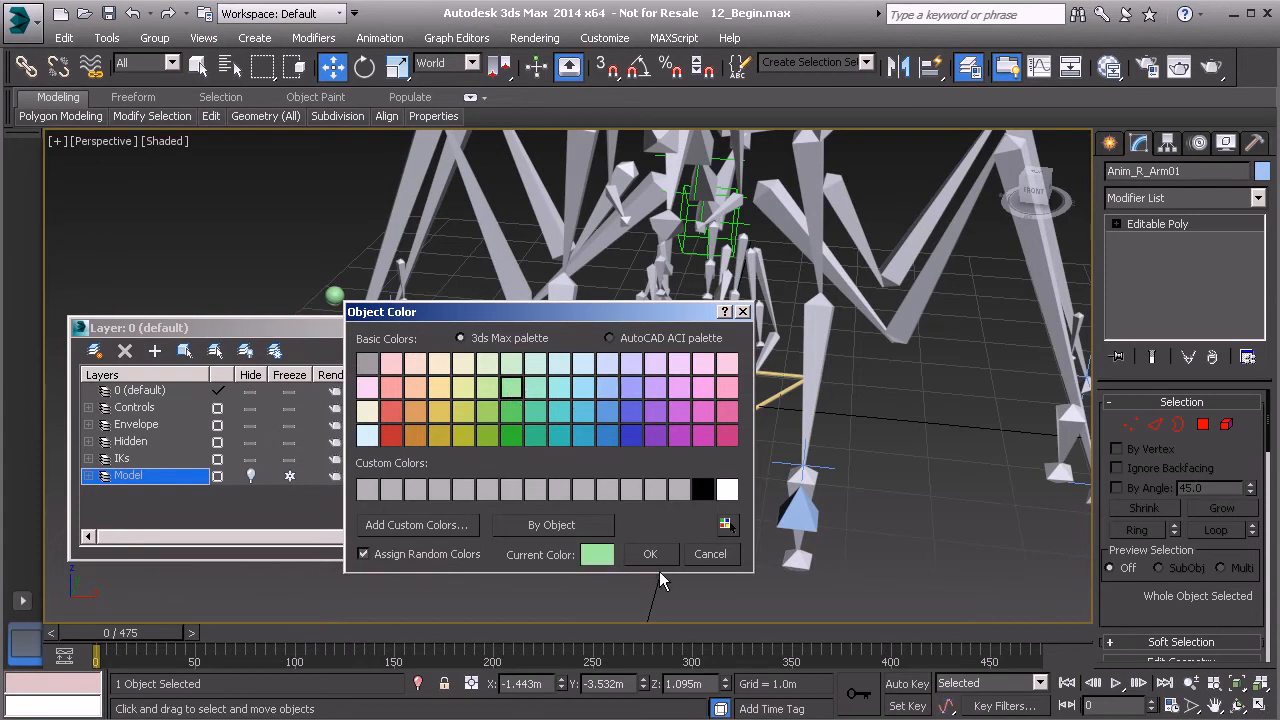
{"action": "left_click", "coordinate": [650, 554]}
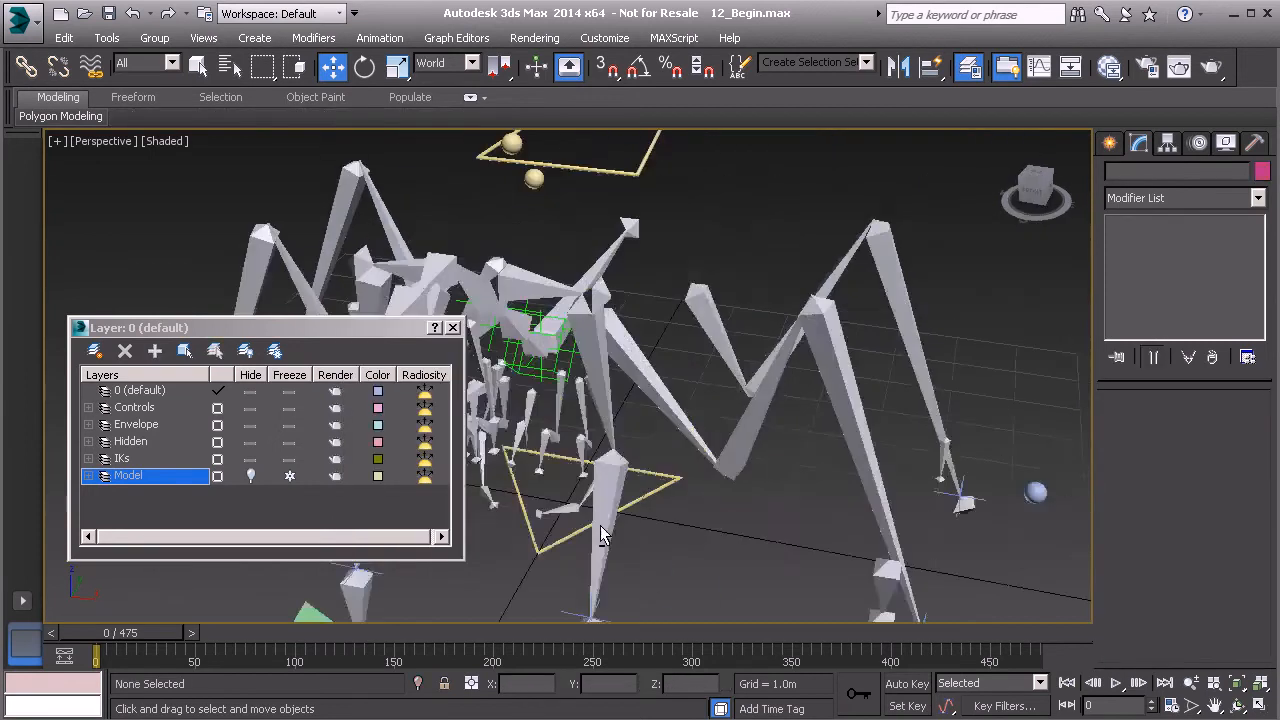
Link both arm pyramids to the yellow triangular control on the ground.
{"action": "middle_click_drag", "start_coordinate": [600, 535], "coordinate": [664, 472], "text": "alt"}
{"action": "left_click", "coordinate": [505, 473]}
{"action": "left_click", "coordinate": [891, 513], "text": "ctrl"}
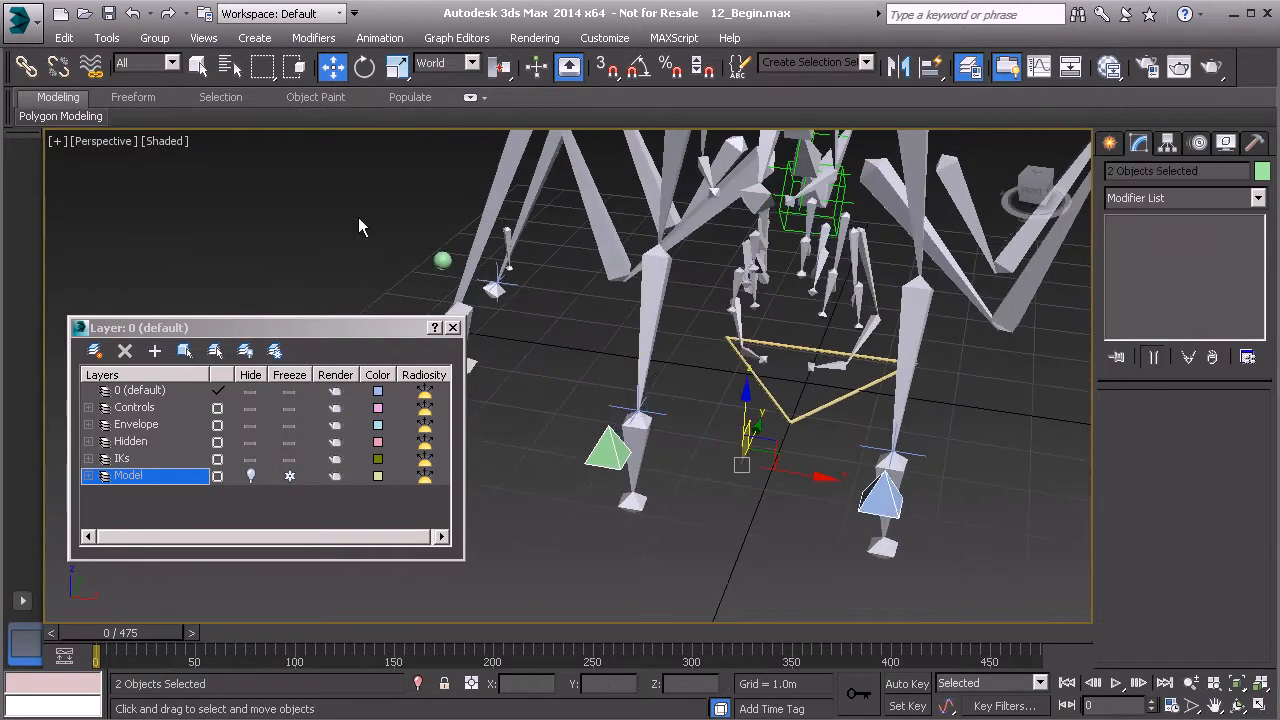
{"action": "left_click", "coordinate": [27, 69]}
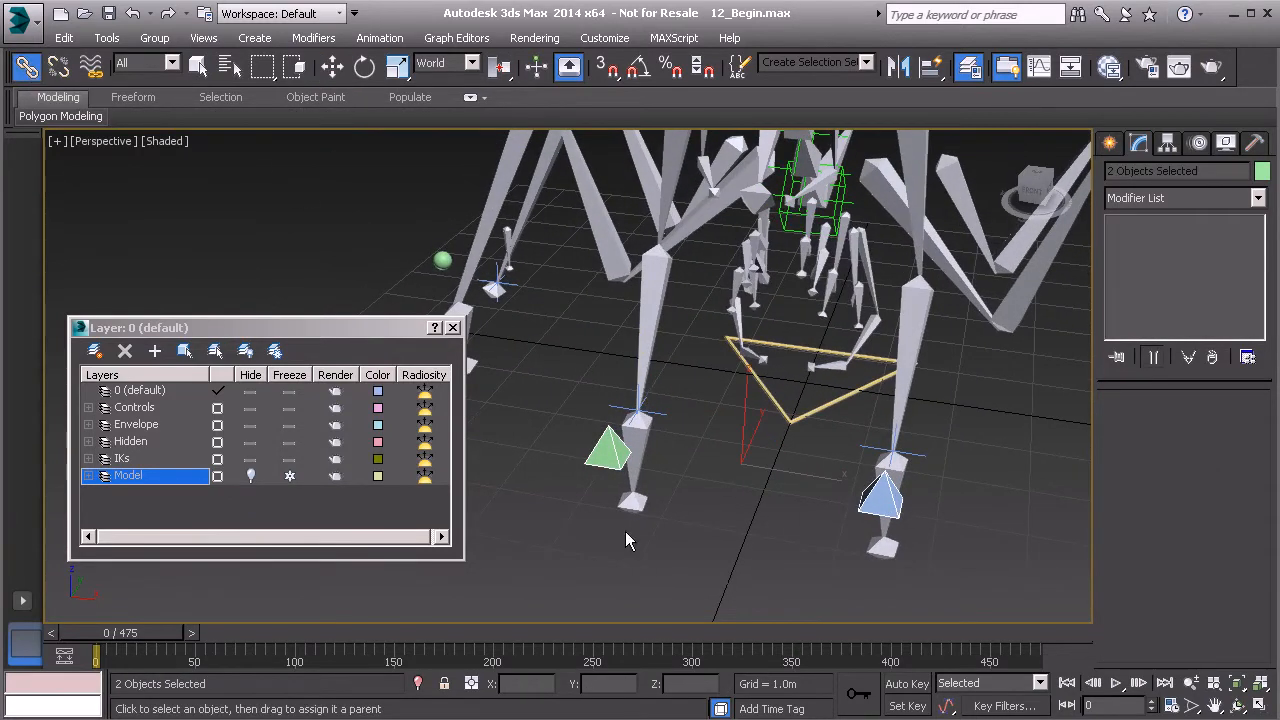
{"action": "left_click_drag", "start_coordinate": [608, 450], "coordinate": [789, 420]}
Apply Freeze Transform to the two linked arm pyramids.
{"action": "right_click", "coordinate": [526, 336], "text": "alt"}
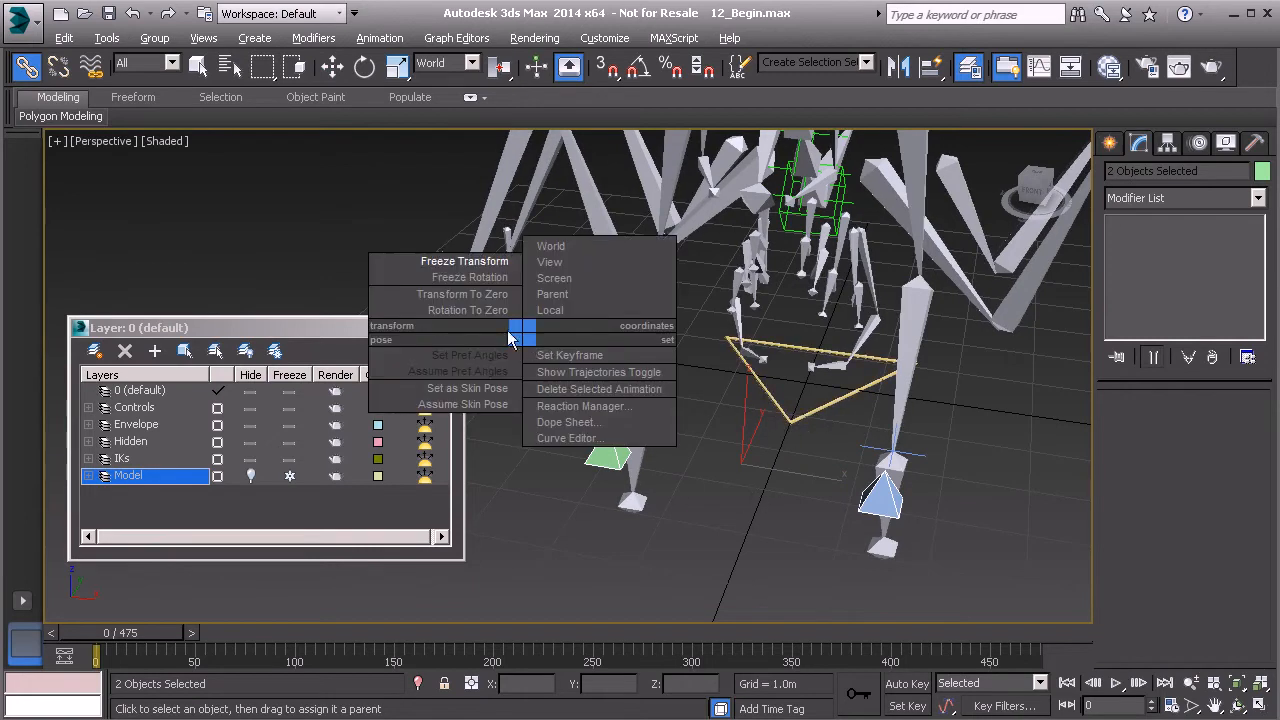
{"action": "left_click", "coordinate": [476, 265]}
{"action": "left_click", "coordinate": [578, 545]}
Link HIIK_L_Arm01 to the blue pyramid and HIIK_R_Arm01 to the green pyramid.
{"action": "middle_click_drag", "start_coordinate": [677, 536], "coordinate": [799, 498], "text": "alt"}
{"action": "left_click", "coordinate": [798, 485]}
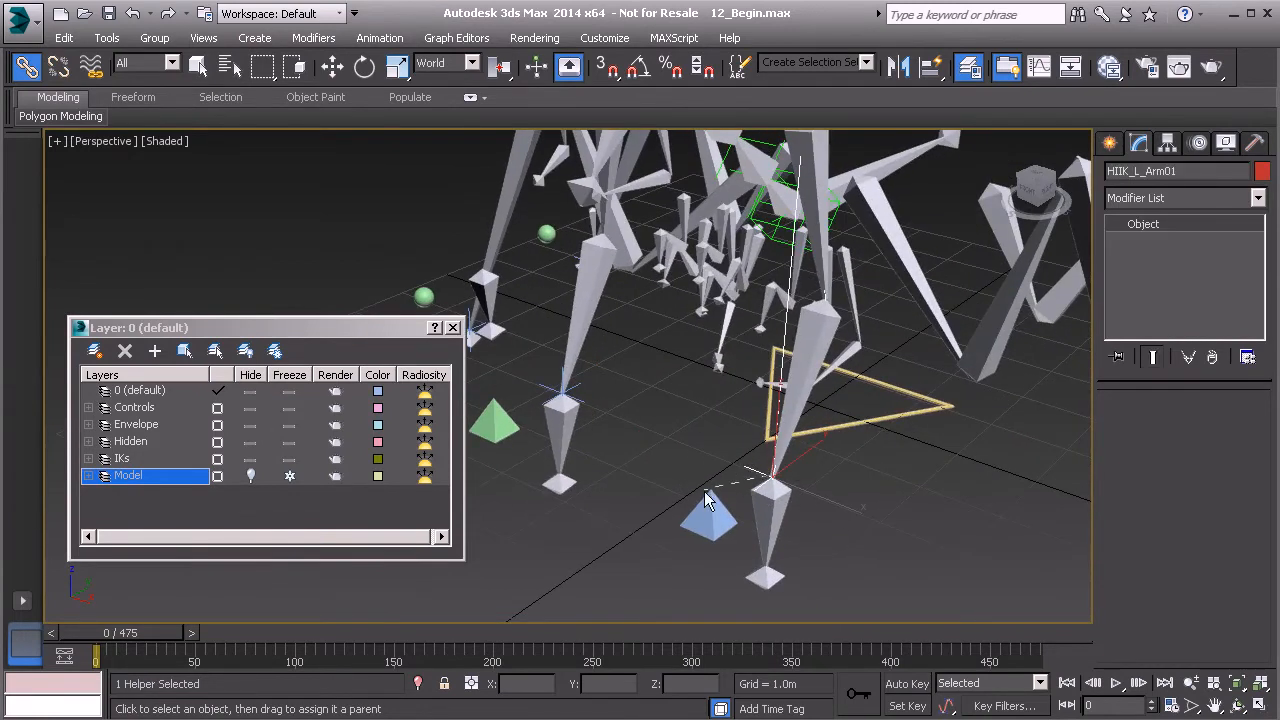
{"action": "middle_click_drag", "start_coordinate": [598, 418], "coordinate": [619, 405]}
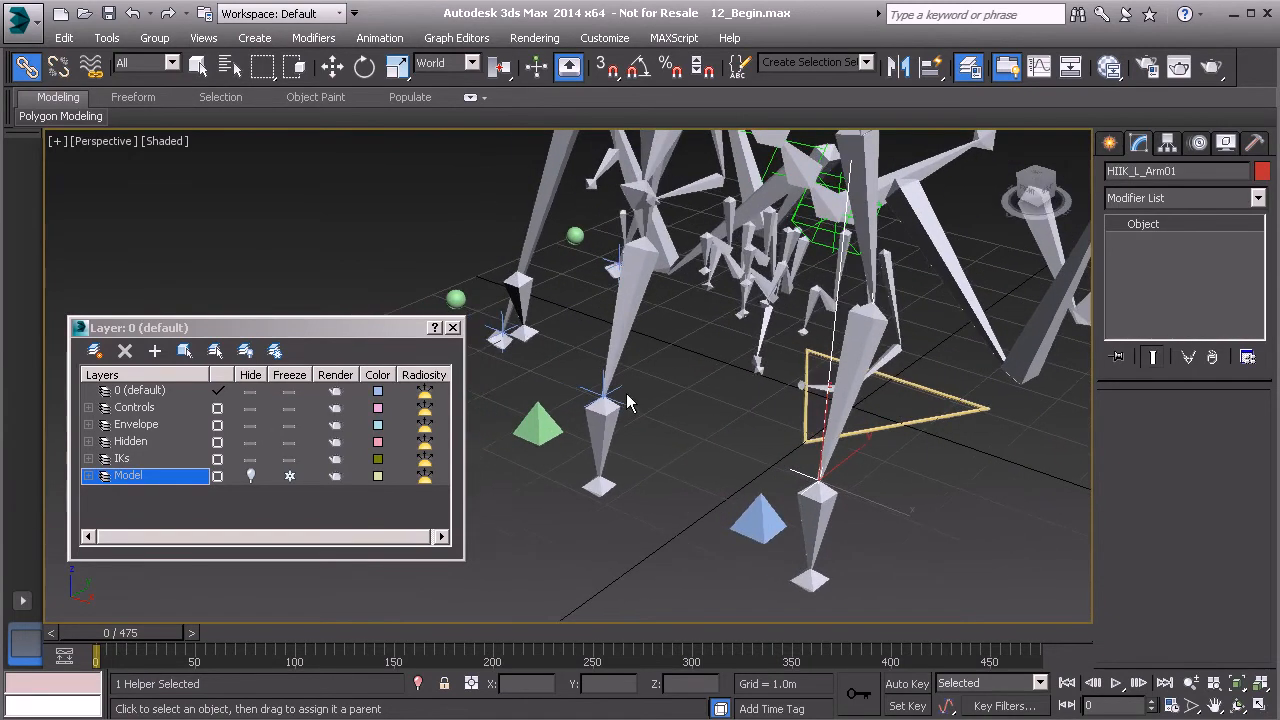
{"action": "left_click_drag", "start_coordinate": [618, 392], "coordinate": [537, 416]}
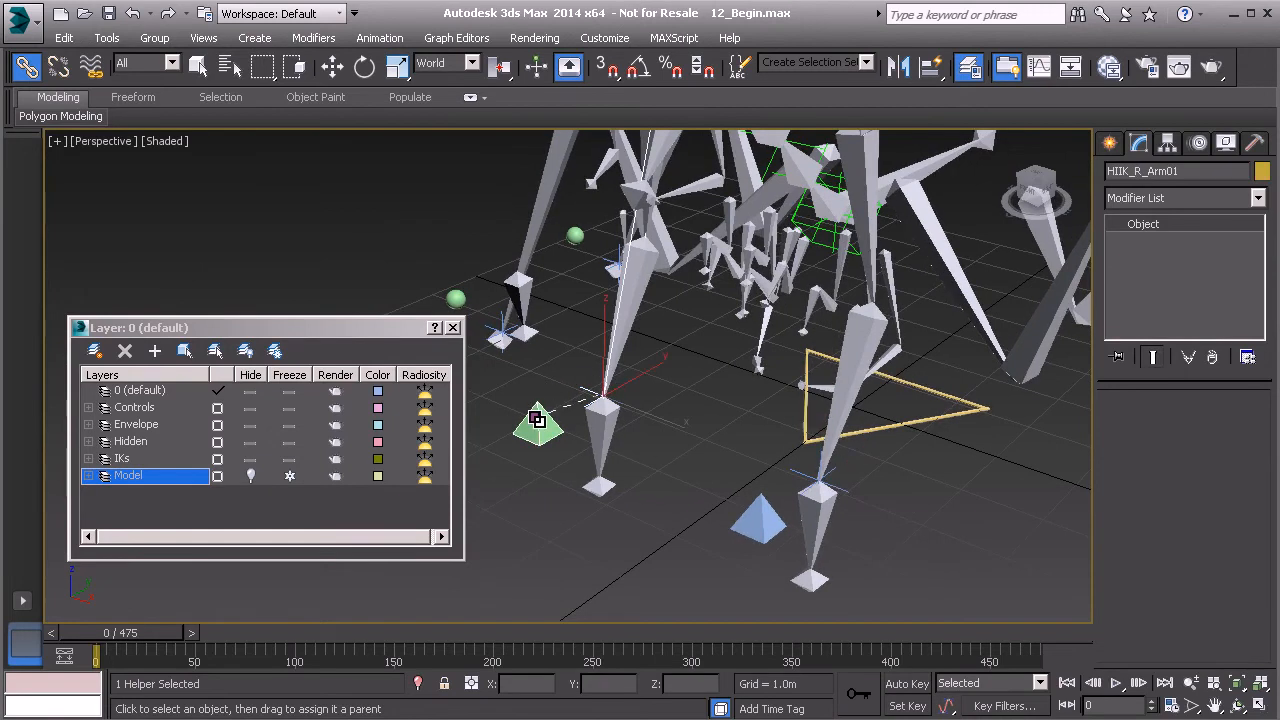
Select both arm pyramids and freeze their transforms again.
{"action": "left_click", "coordinate": [537, 420]}
{"action": "left_click", "coordinate": [762, 520], "text": "ctrl"}
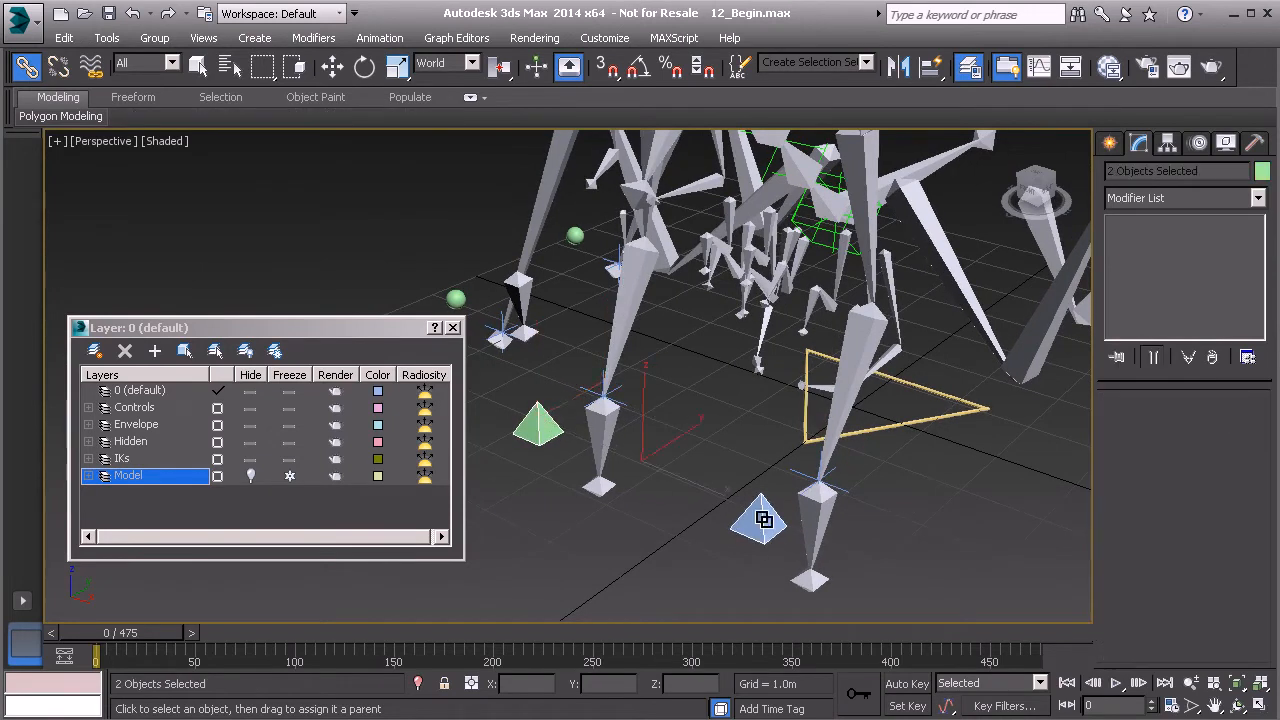
{"action": "right_click", "coordinate": [704, 384]}
{"action": "left_click", "coordinate": [630, 318]}
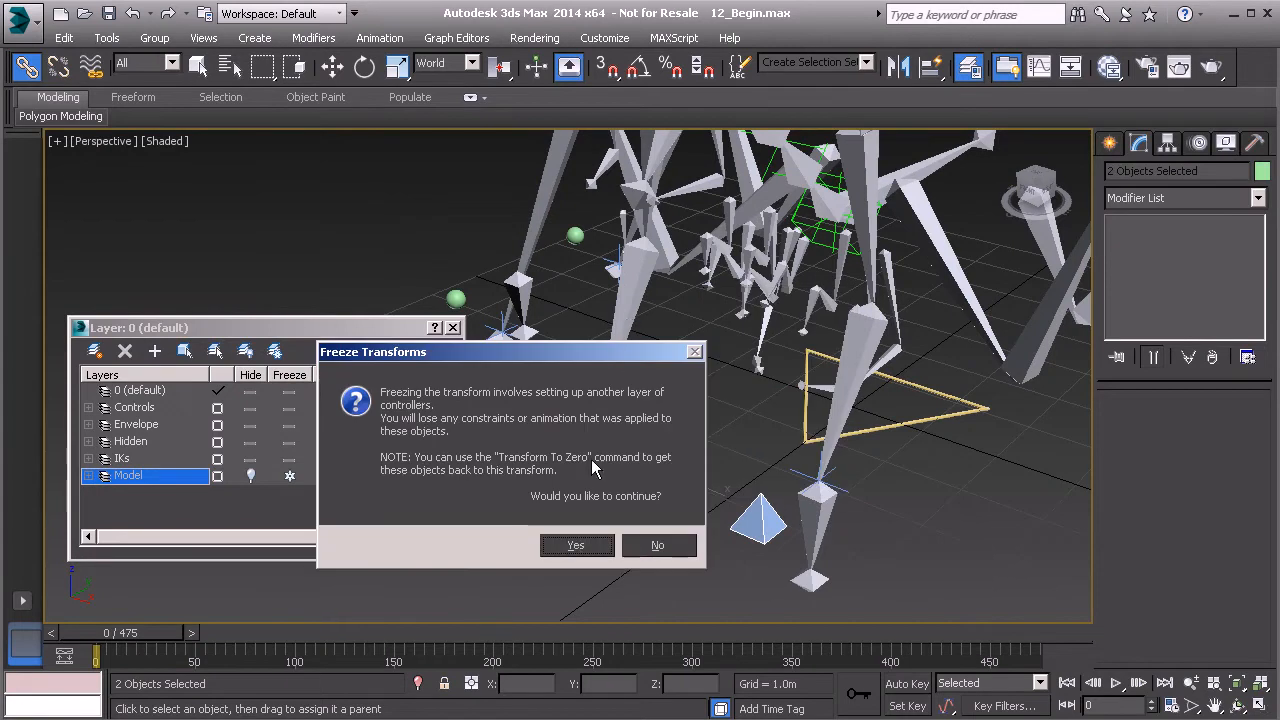
{"action": "left_click", "coordinate": [577, 552]}
Freeze the transforms of both arm IK goals, HIIK_L_Arm01 and HIIK_R_Arm01.
{"action": "left_click", "coordinate": [816, 490]}
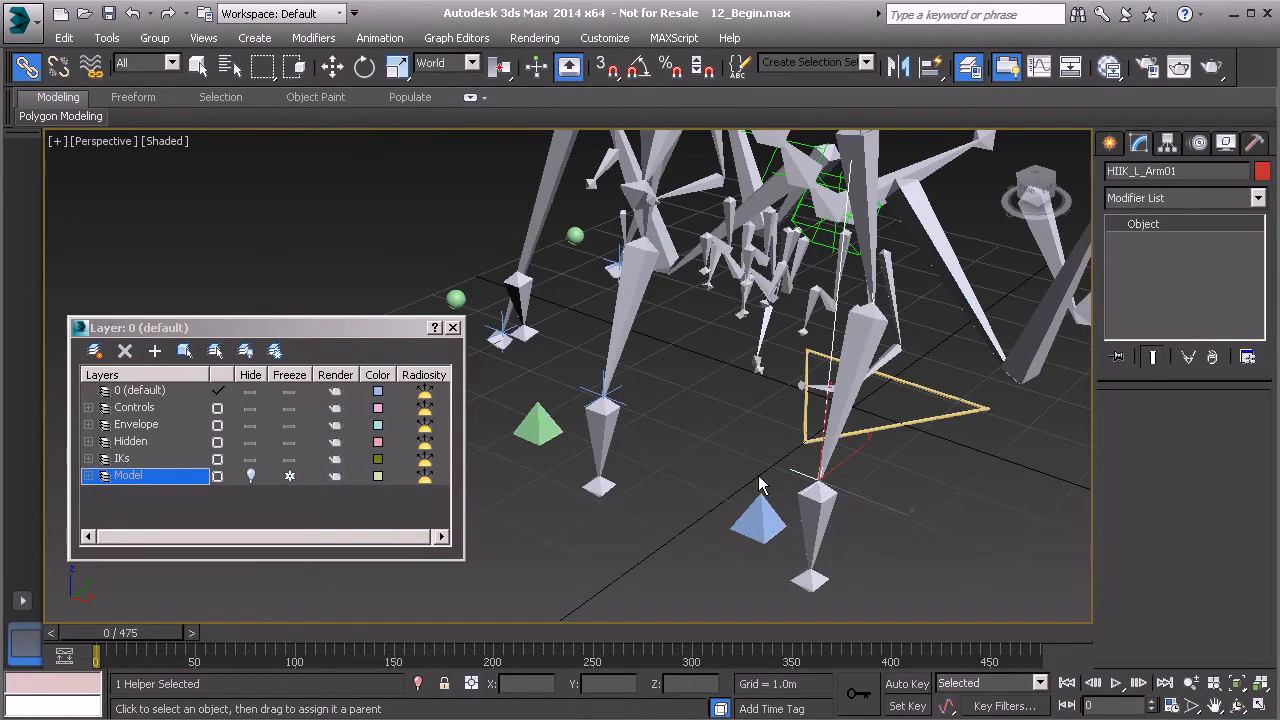
{"action": "left_click", "coordinate": [619, 390], "text": "ctrl"}
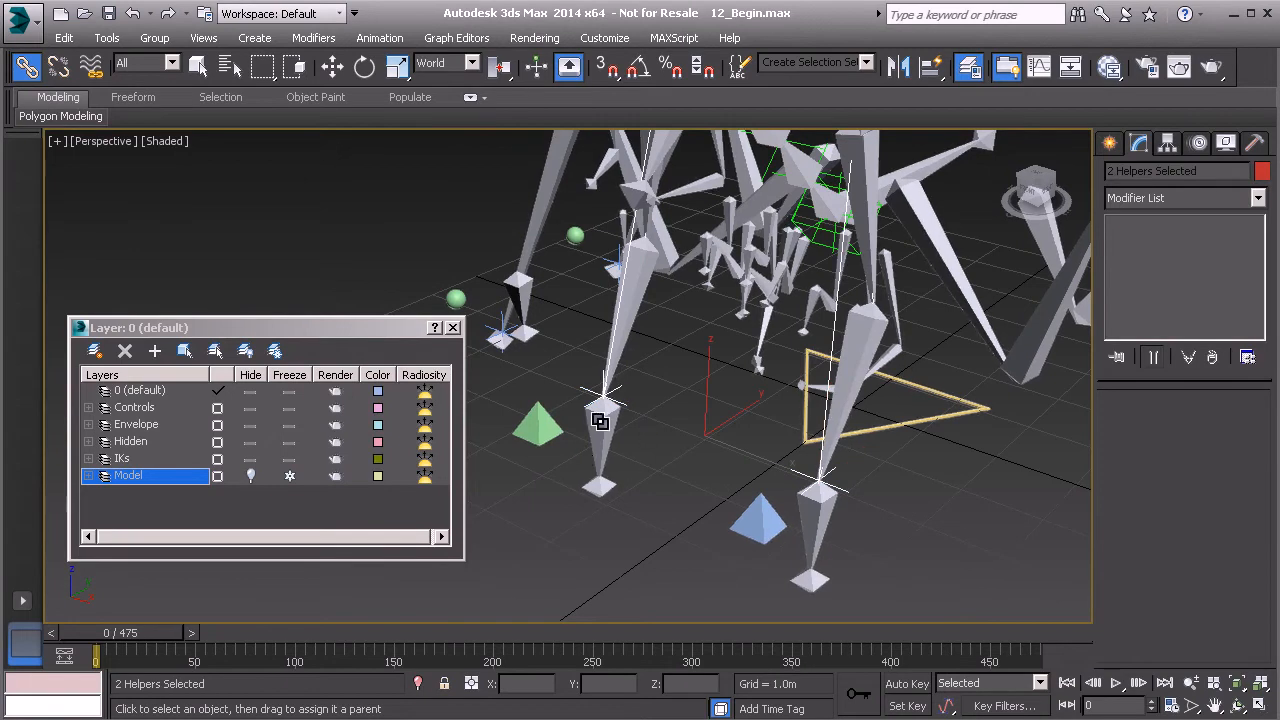
{"action": "right_click", "coordinate": [660, 434], "text": "alt"}
{"action": "left_click", "coordinate": [604, 363]}
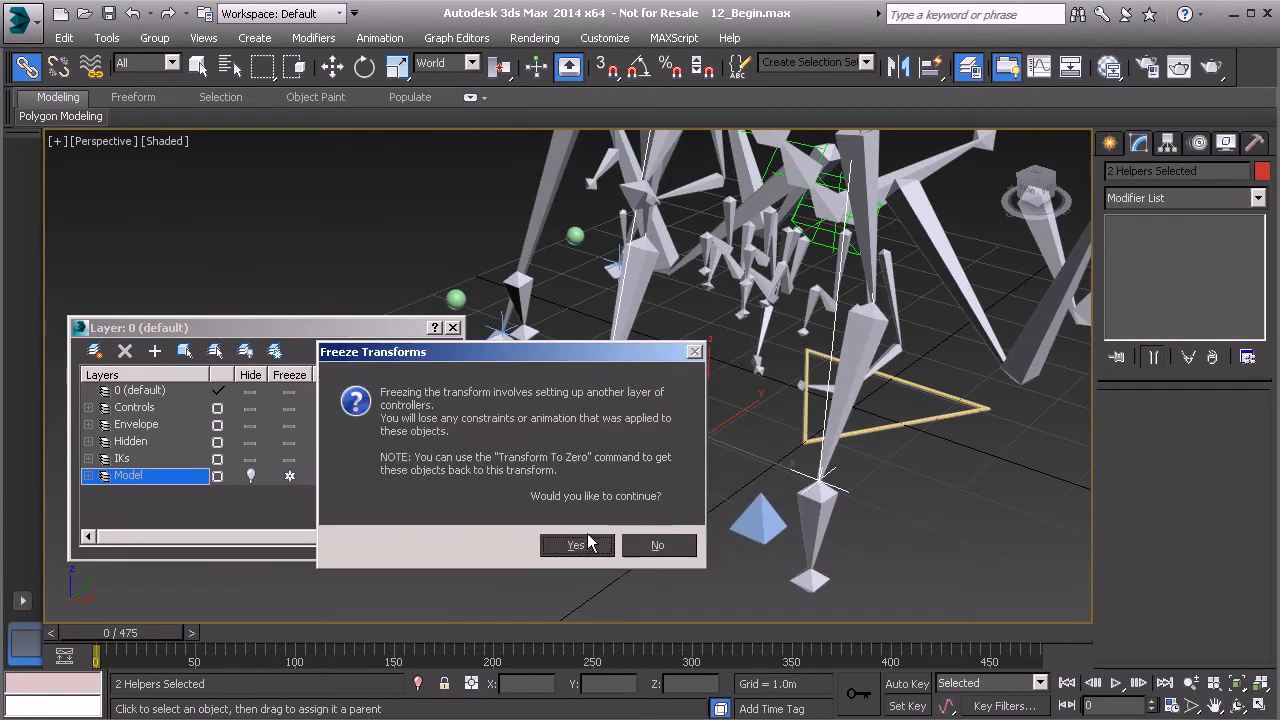
{"action": "left_click", "coordinate": [581, 543]}
Test HIIK_R_Arm01 by moving it to about X -1.9 m, Y -3.6 m, Z 1.6 m and reset it with Transform To Zero.
{"action": "left_click", "coordinate": [662, 439]}
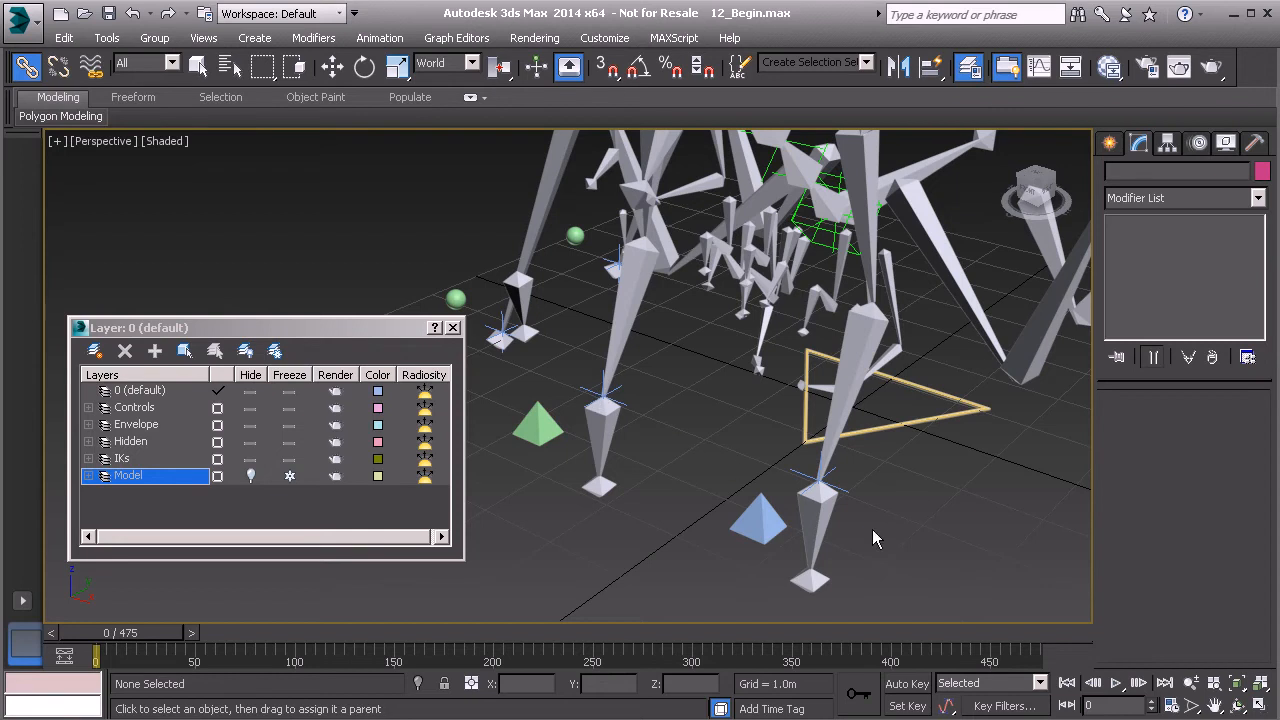
{"action": "left_click", "coordinate": [608, 393]}
{"action": "key", "text": "w"}
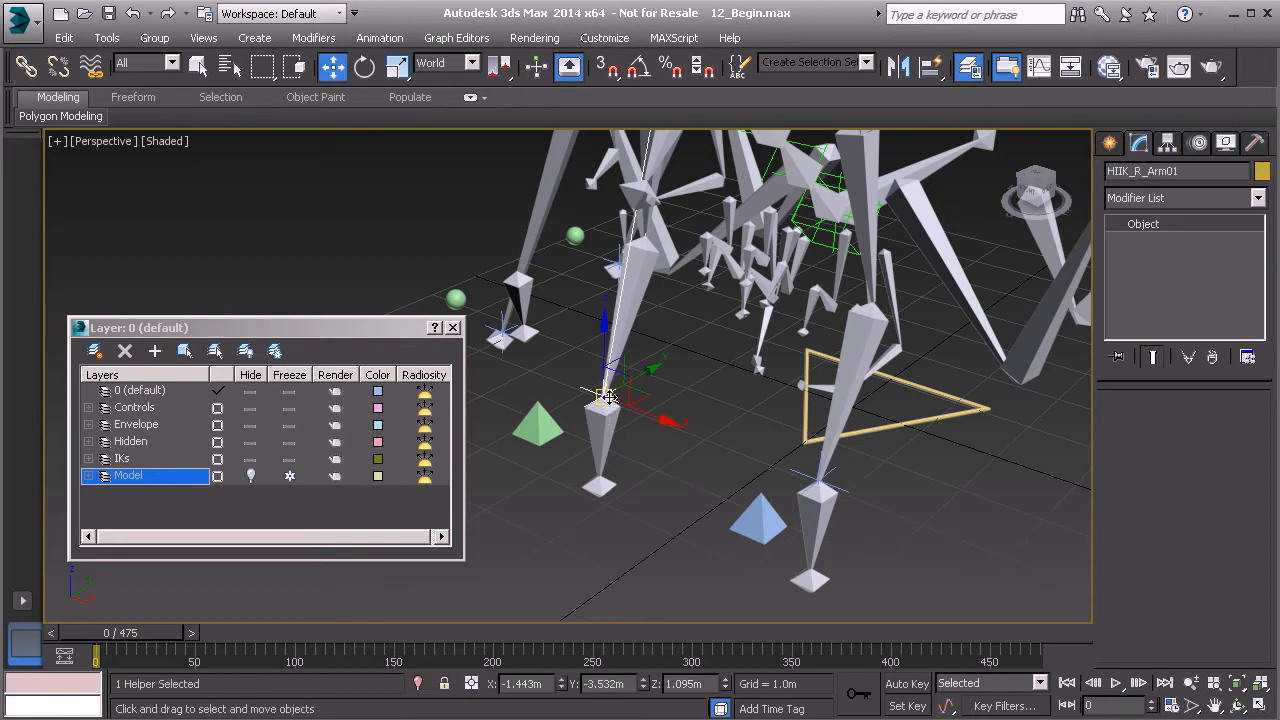
{"action": "left_click_drag", "start_coordinate": [604, 394], "coordinate": [571, 348]}
{"action": "right_click", "coordinate": [658, 430]}
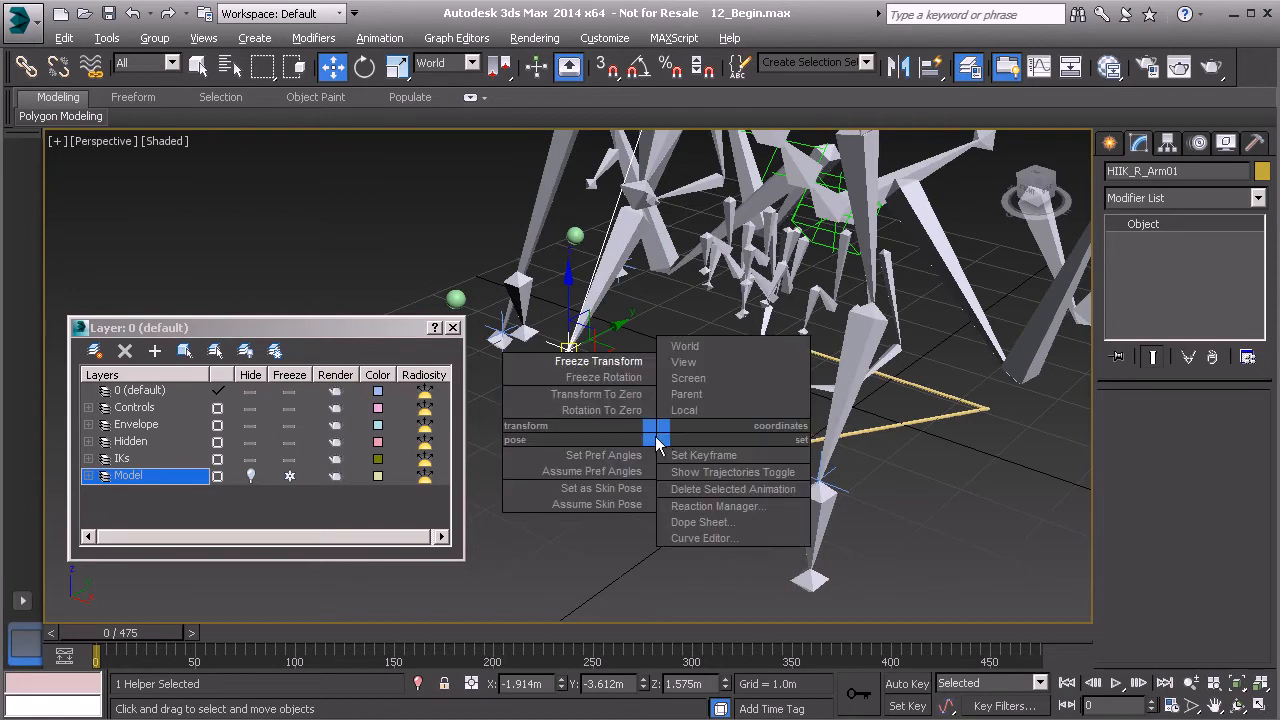
{"action": "left_click", "coordinate": [608, 395]}
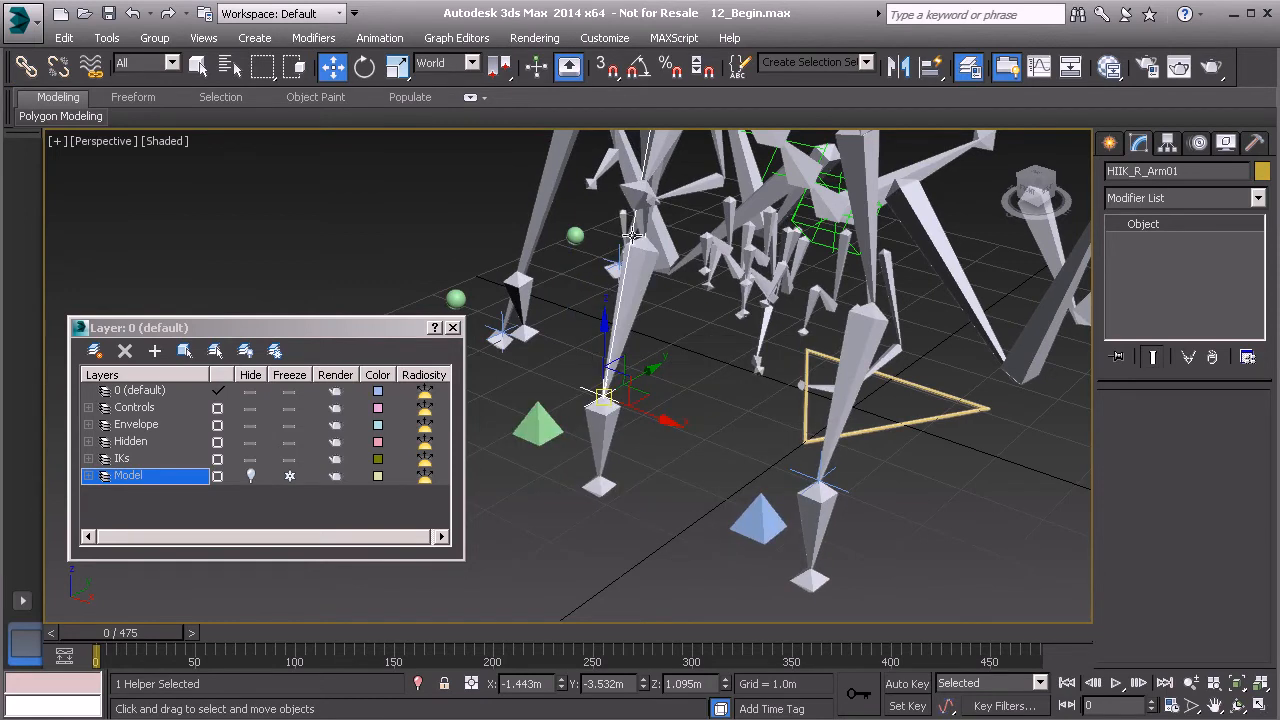
Add an Attribute Holder modifier to the blue pyramid control Anim_L_Arm01.
{"action": "middle_click_drag", "start_coordinate": [604, 407], "coordinate": [783, 457], "text": "alt"}
{"action": "left_click", "coordinate": [738, 443]}
{"action": "middle_click_drag", "start_coordinate": [730, 395], "coordinate": [837, 423], "text": "alt"}
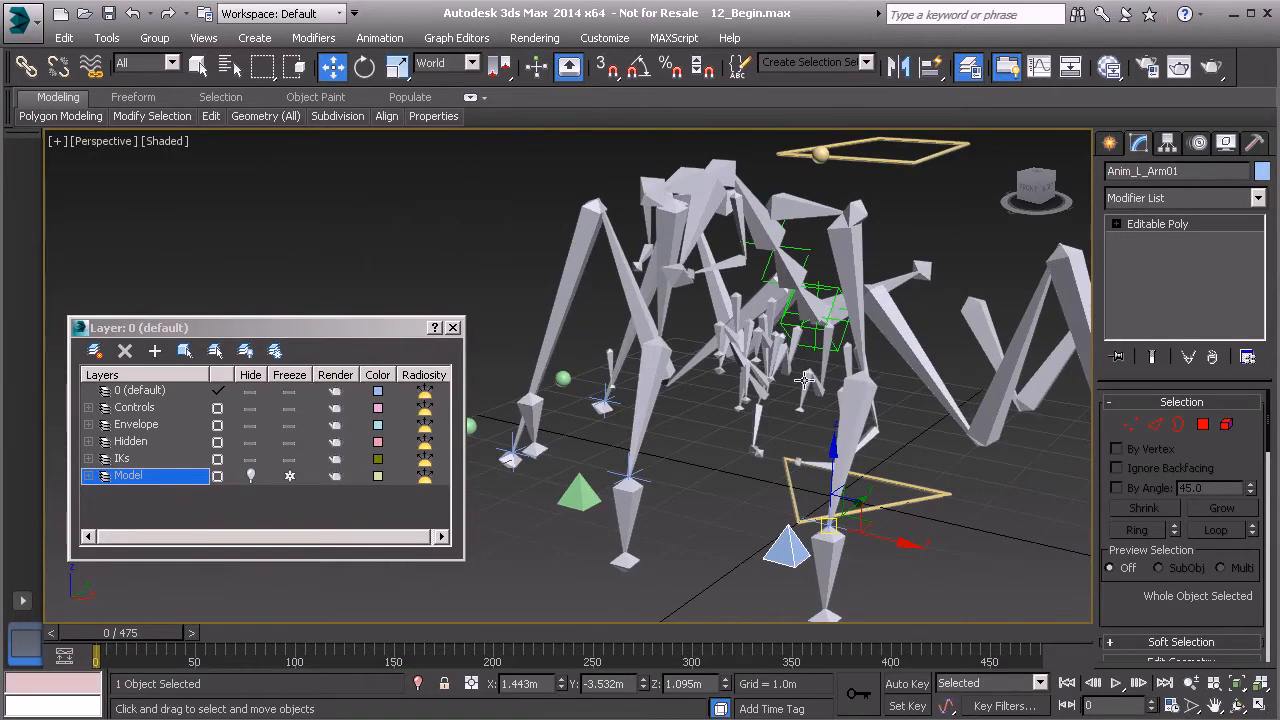
{"action": "middle_click_drag", "start_coordinate": [769, 380], "coordinate": [655, 450], "text": "alt"}
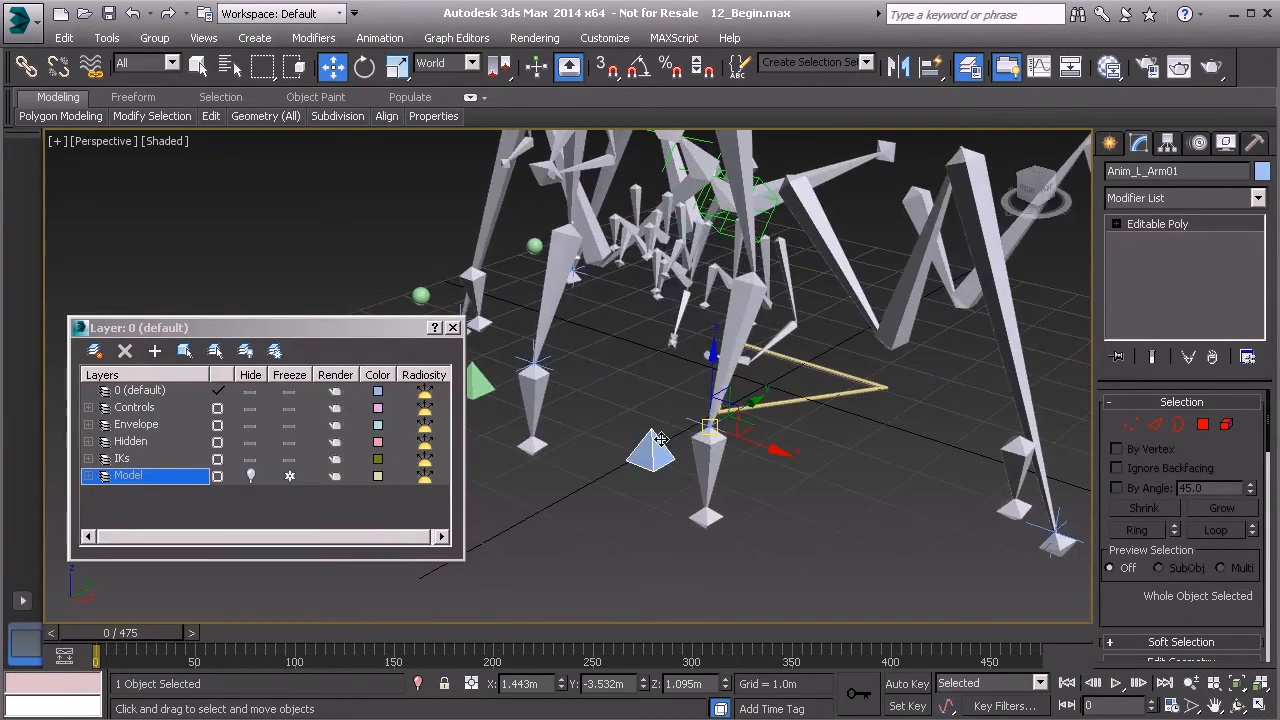
{"action": "mouse_move", "coordinate": [667, 436]}
{"action": "middle_mouse_down", "text": "alt"}
{"action": "mouse_move", "coordinate": [654, 434]}
{"action": "mouse_move", "coordinate": [655, 458]}
{"action": "middle_mouse_up", "text": "alt"}
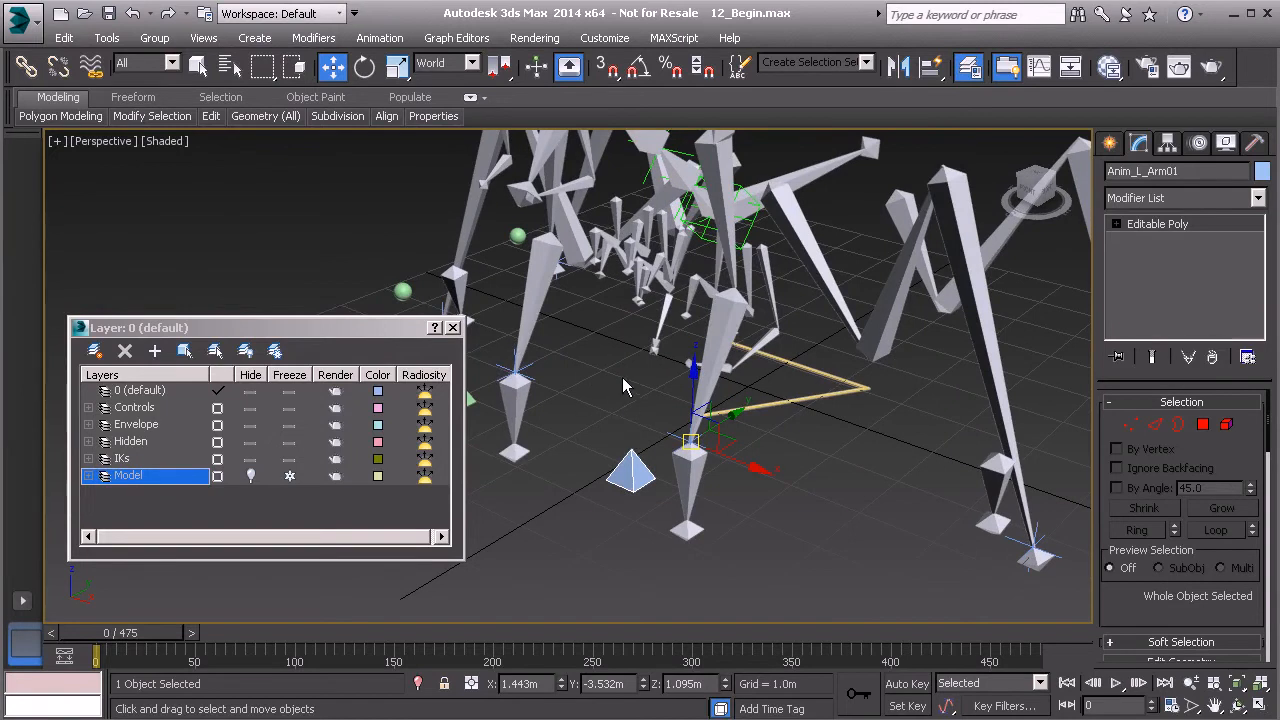
{"action": "left_click", "coordinate": [1182, 199]}
{"action": "key", "text": "a"}
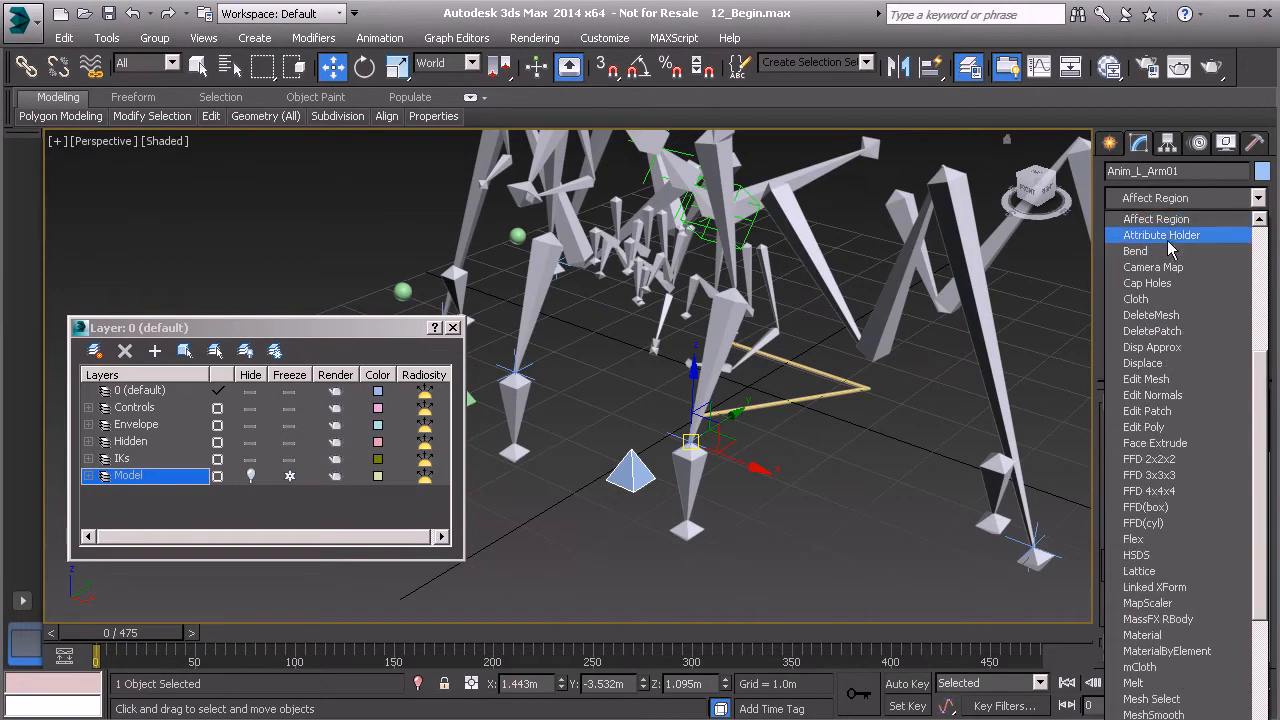
{"action": "left_click", "coordinate": [1177, 236]}
Rename the blue pyramid's Attribute Holder modifier as ExtraControls.
{"action": "right_click", "coordinate": [1178, 226]}
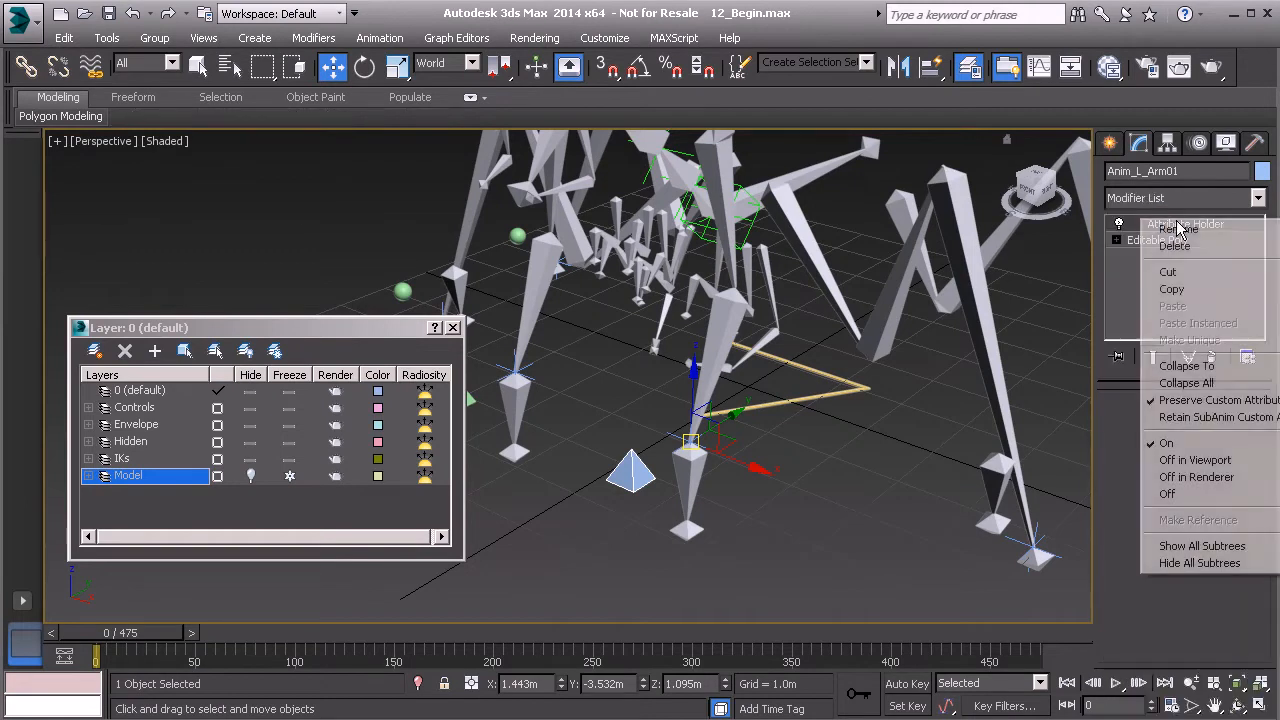
{"action": "left_click", "coordinate": [1178, 230]}
{"action": "type", "text": "Extra"}
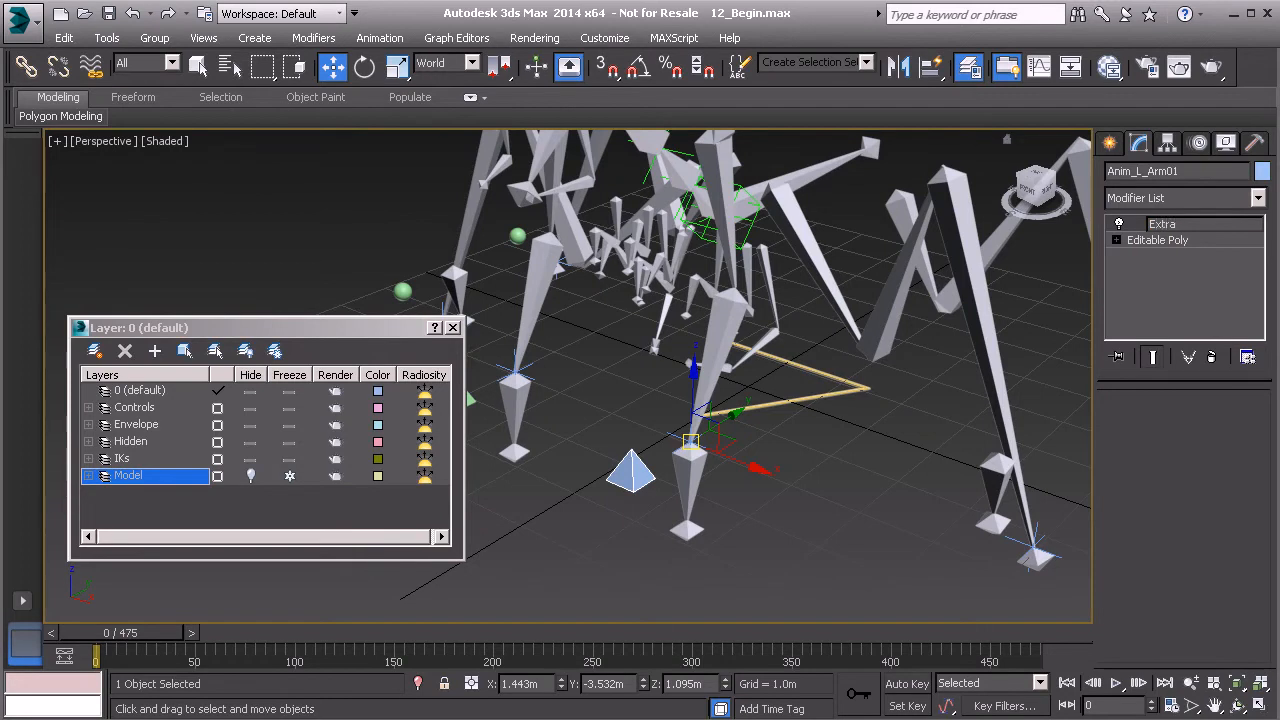
{"action": "type", "text": "Controls"}
{"action": "key", "text": "Return"}
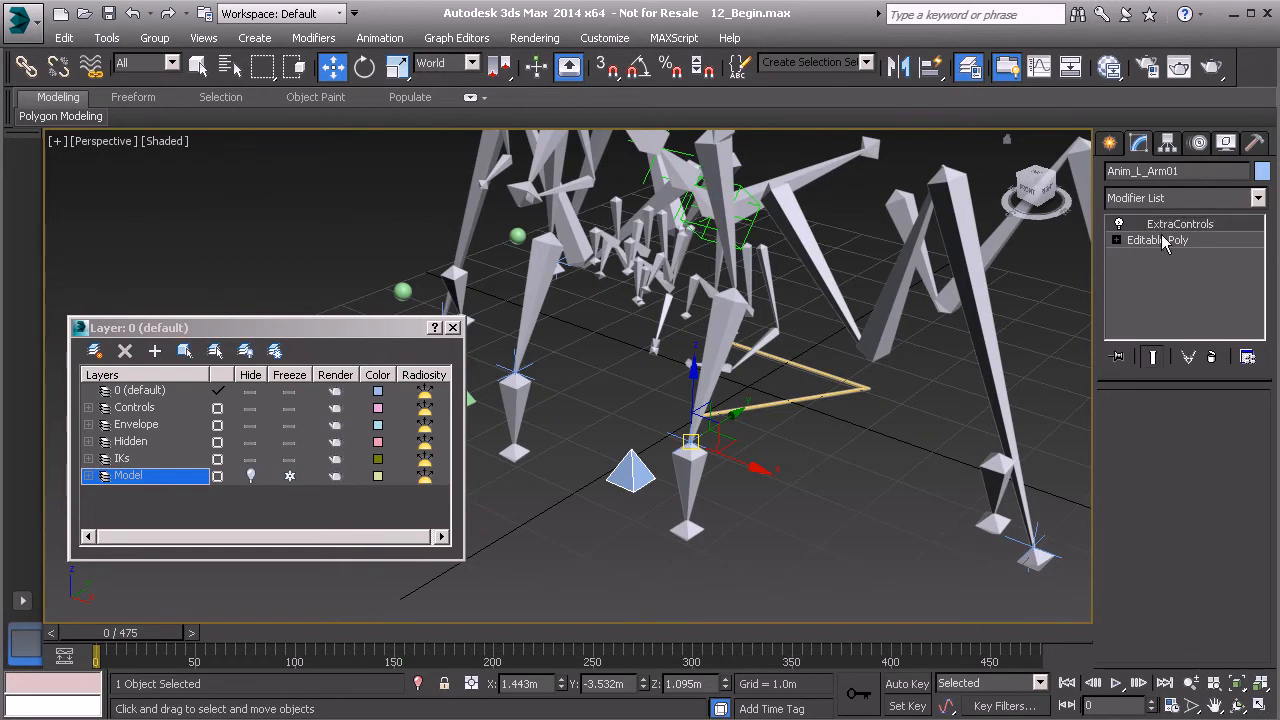
Add a float spinner parameter named Elbow to the blue pyramid's ExtraControls modifier.
{"action": "middle_click_drag", "start_coordinate": [811, 423], "coordinate": [791, 439]}
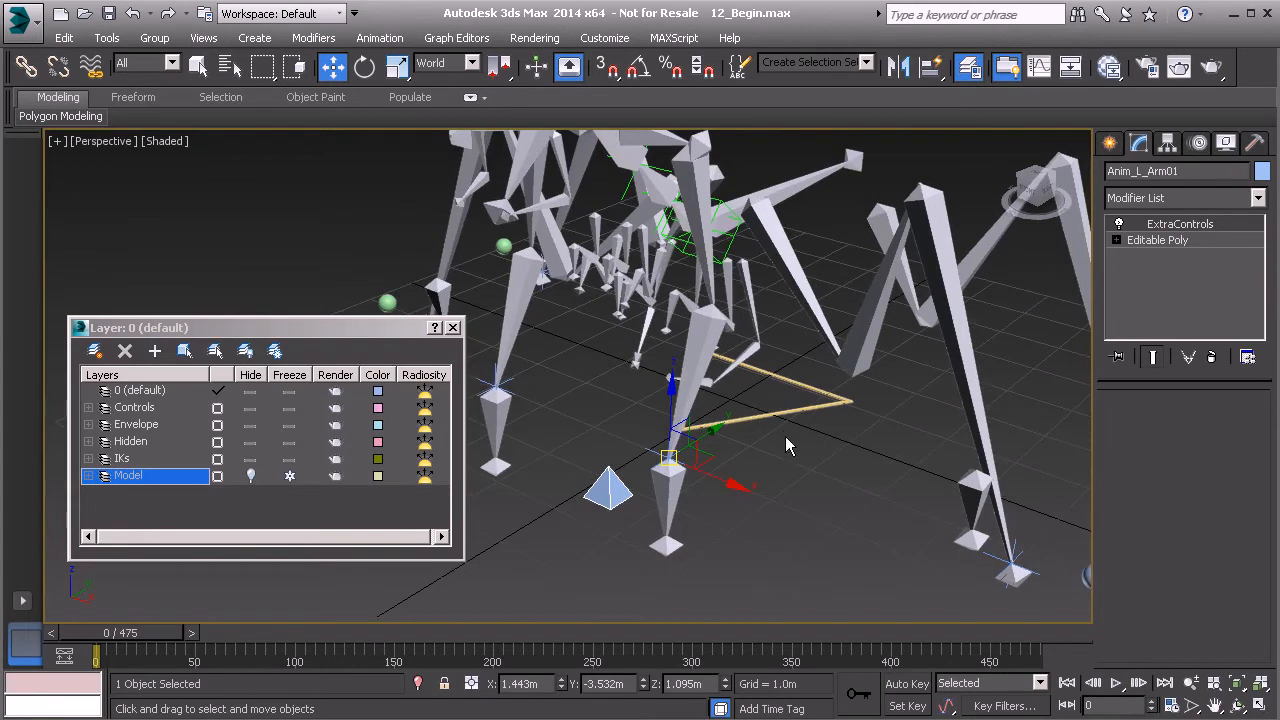
{"action": "key", "text": "alt+1"}
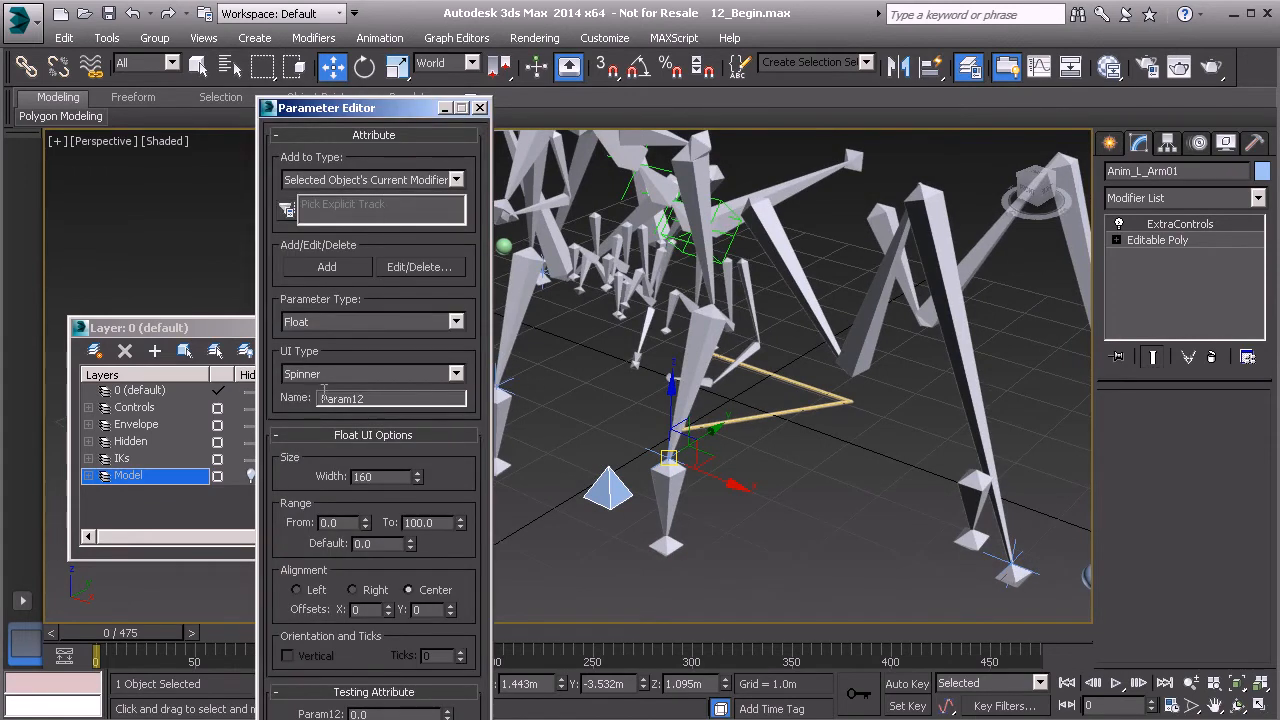
{"action": "double_click", "coordinate": [379, 398]}
{"action": "type", "text": "Elbow"}
{"action": "left_click", "coordinate": [330, 270]}
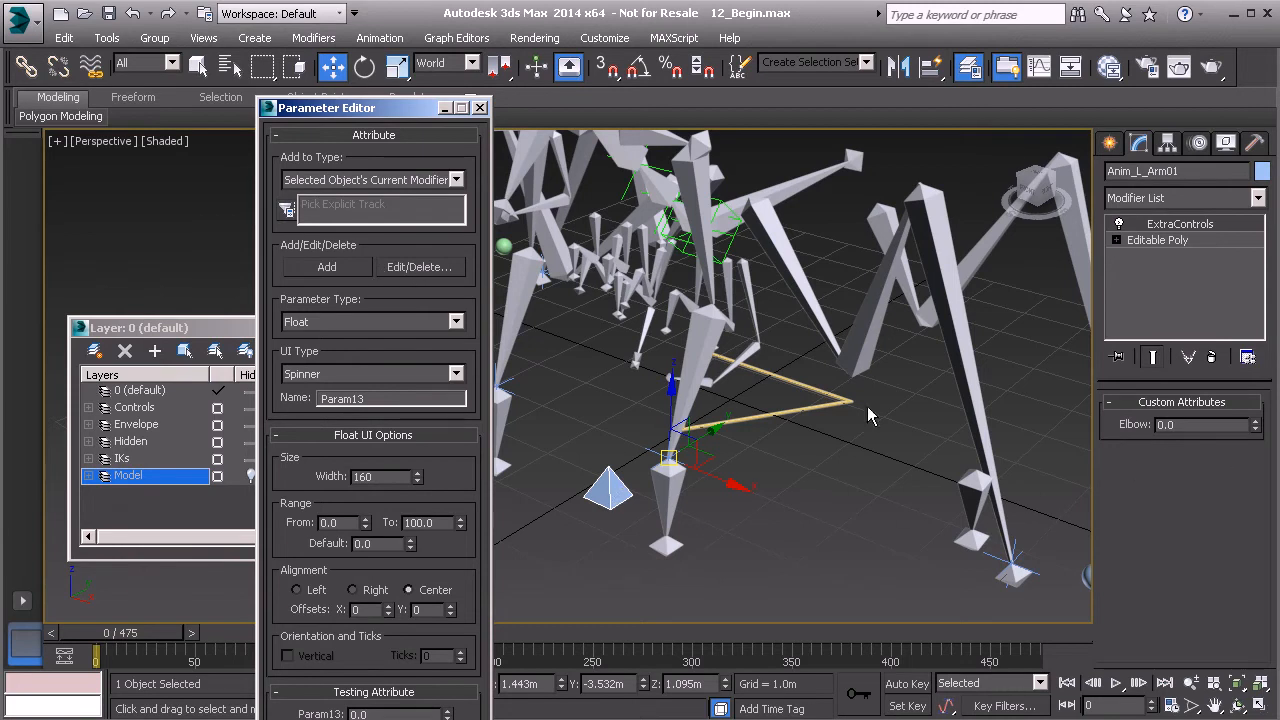
Set the Elbow parameter's range from -360 to 360, apply the change and close the Parameter Editor.
{"action": "left_click", "coordinate": [419, 266]}
{"action": "left_click", "coordinate": [564, 414]}
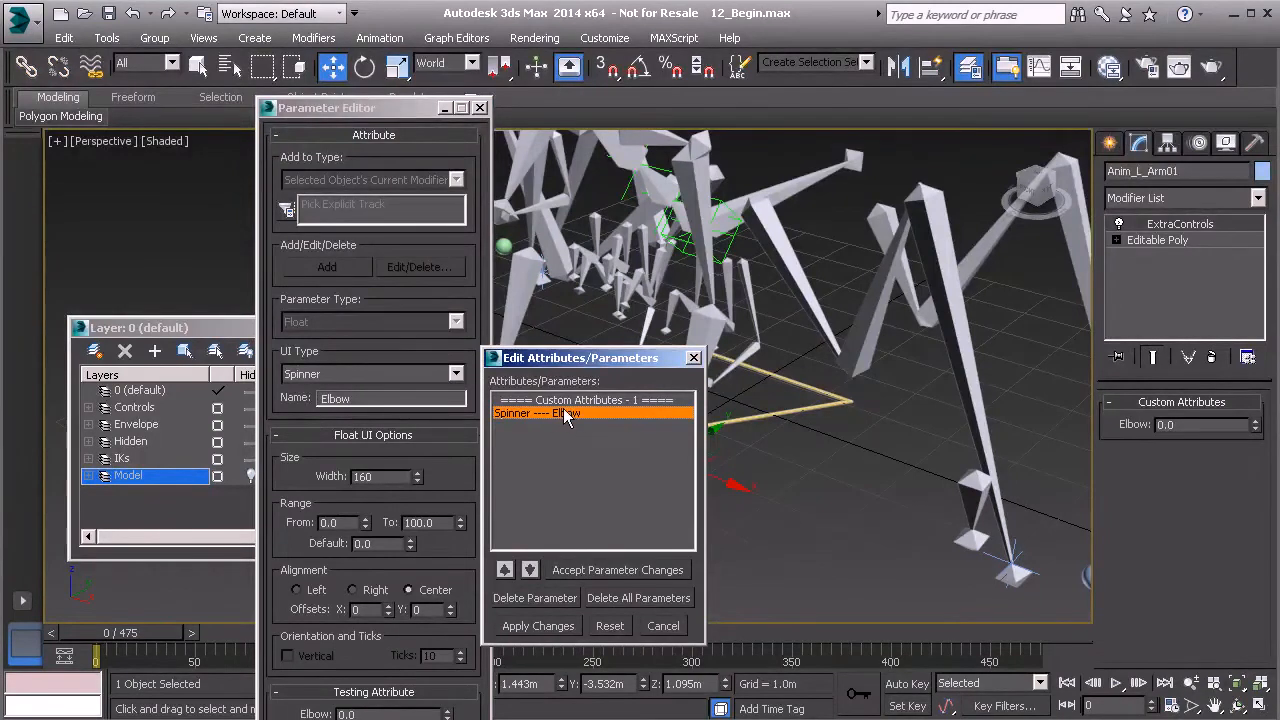
{"action": "double_click", "coordinate": [340, 523]}
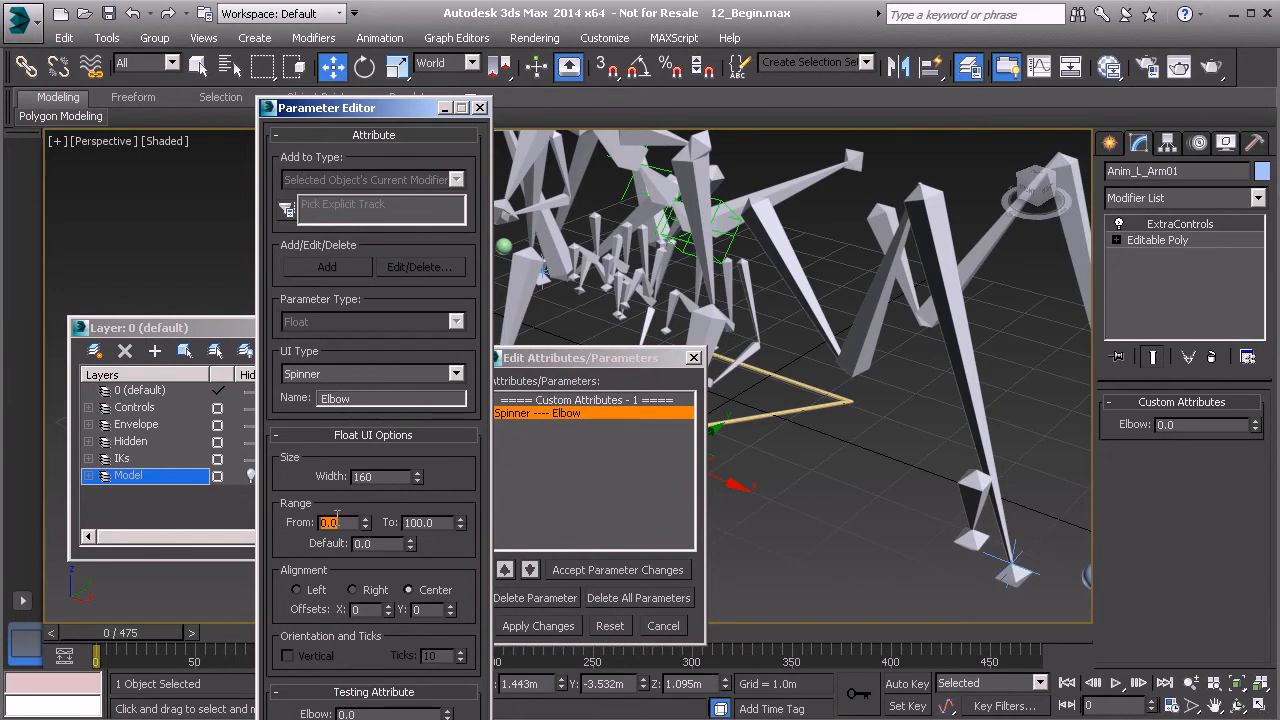
{"action": "type", "text": "-"}
{"action": "double_click", "coordinate": [424, 523]}
{"action": "type", "text": "360"}
{"action": "left_click_drag", "start_coordinate": [556, 354], "coordinate": [585, 308]}
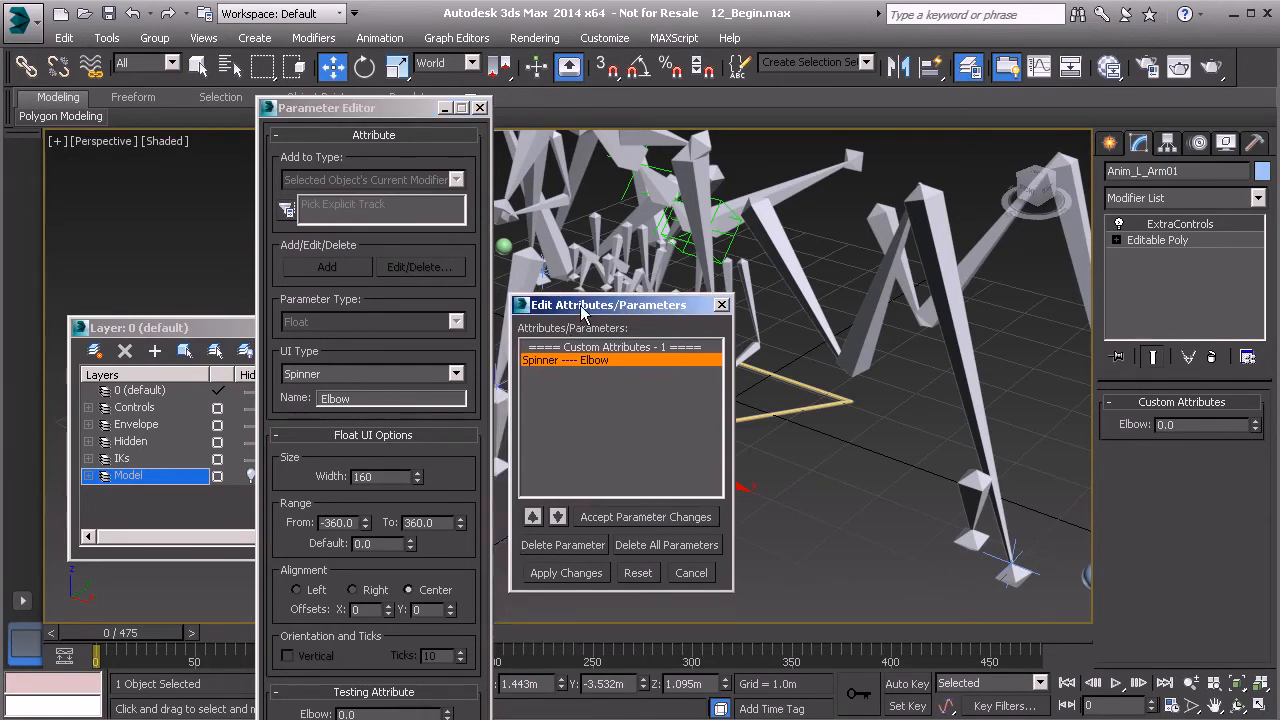
{"action": "left_click", "coordinate": [614, 516]}
{"action": "left_click", "coordinate": [565, 575]}
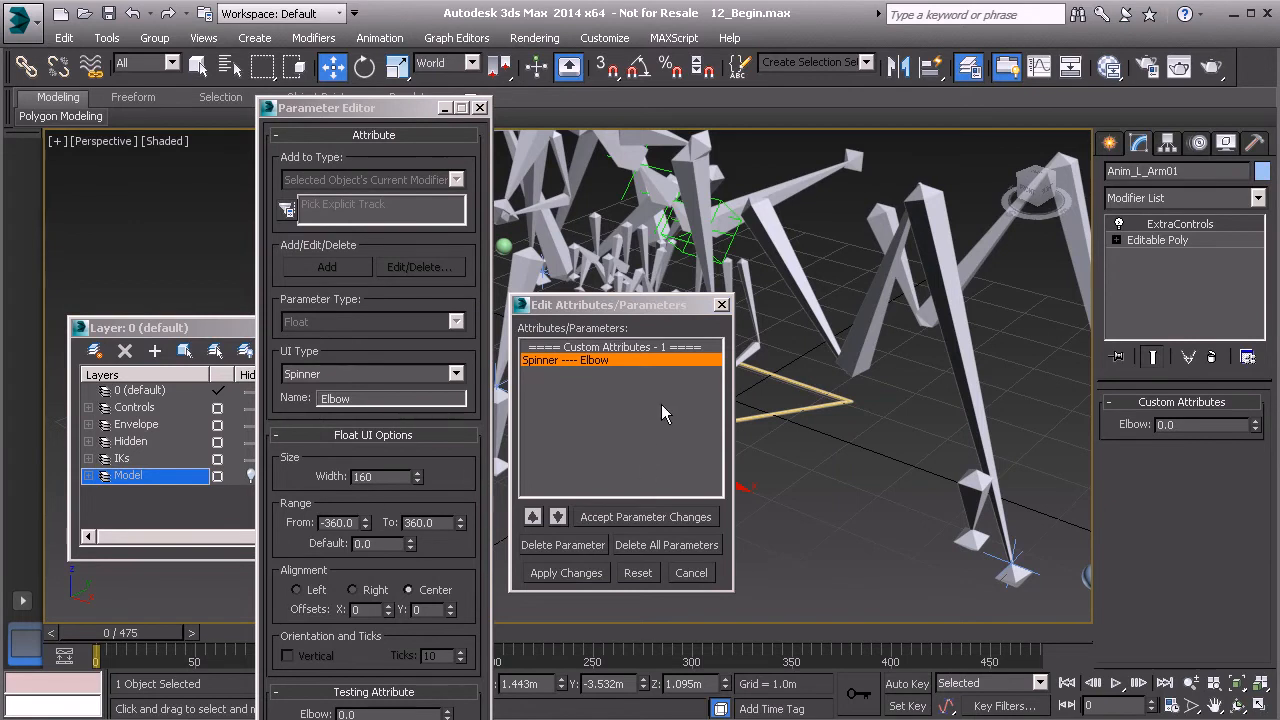
{"action": "left_click", "coordinate": [723, 305]}
{"action": "left_click", "coordinate": [724, 306]}
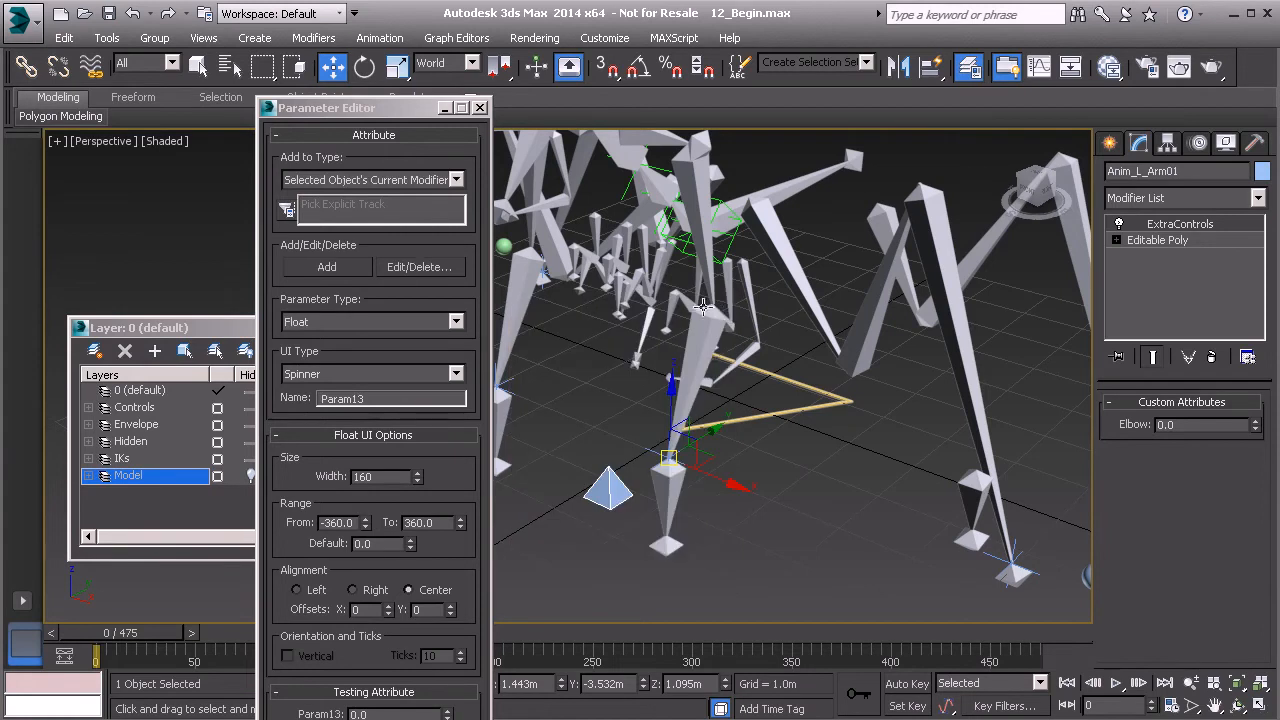
{"action": "left_click", "coordinate": [480, 108]}
{"action": "middle_click_drag", "start_coordinate": [574, 410], "coordinate": [630, 430], "text": "alt"}
{"action": "left_click", "coordinate": [588, 540]}
{"action": "middle_click_drag", "start_coordinate": [592, 541], "coordinate": [554, 470]}
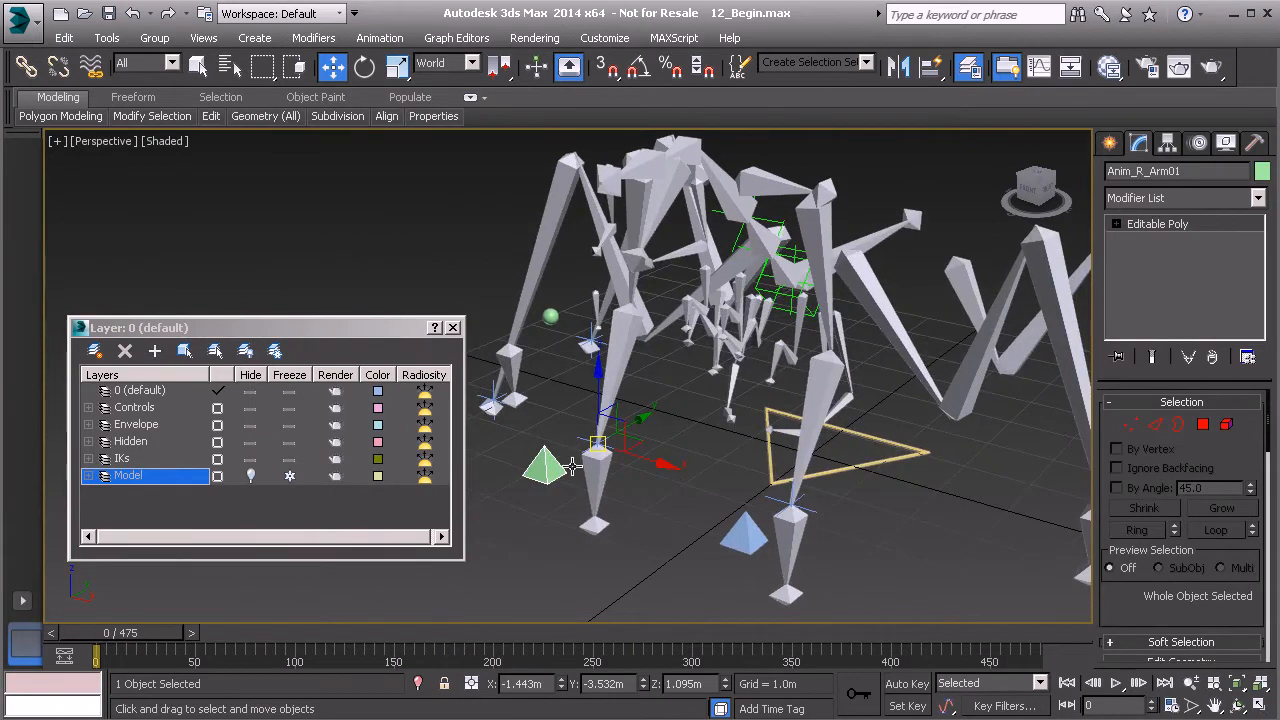
{"action": "middle_click_drag", "start_coordinate": [735, 476], "coordinate": [708, 456]}
{"action": "scroll", "coordinate": [700, 512], "scroll_direction": "up", "scroll_amount": 1}
{"action": "scroll", "coordinate": [686, 460], "scroll_direction": "up", "scroll_amount": 1}
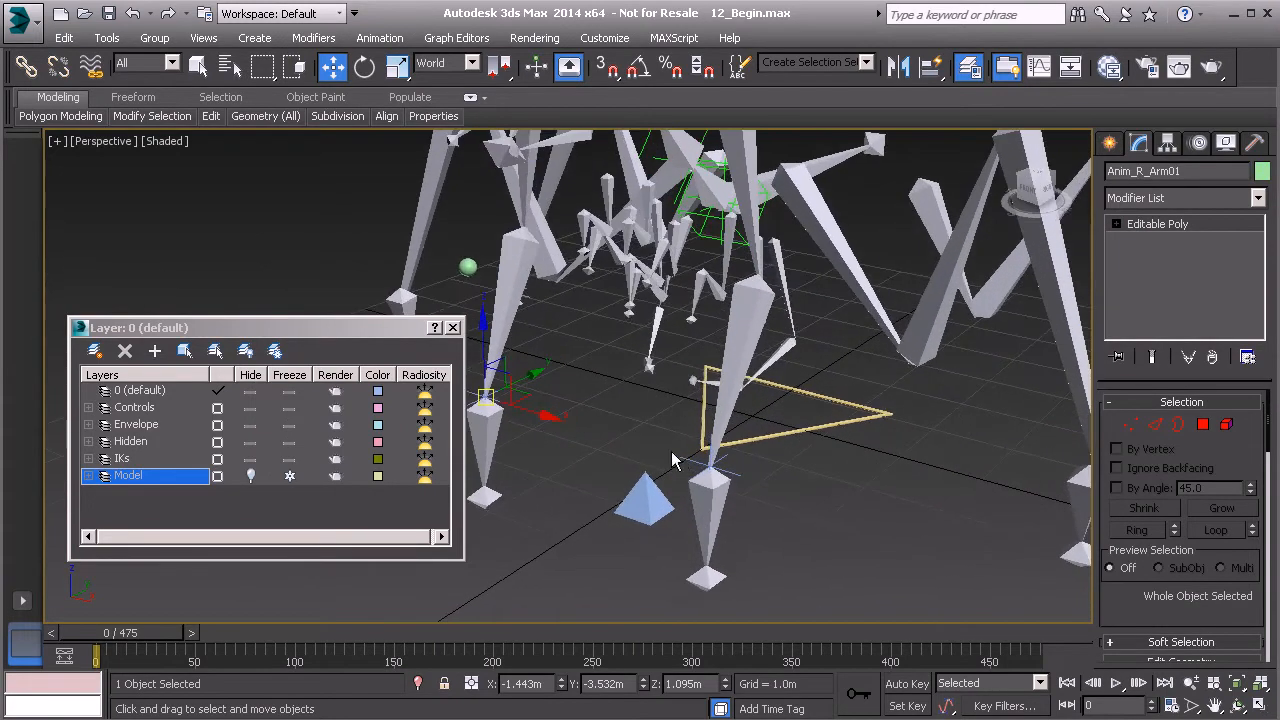
{"action": "middle_click_drag", "start_coordinate": [722, 390], "coordinate": [722, 509]}
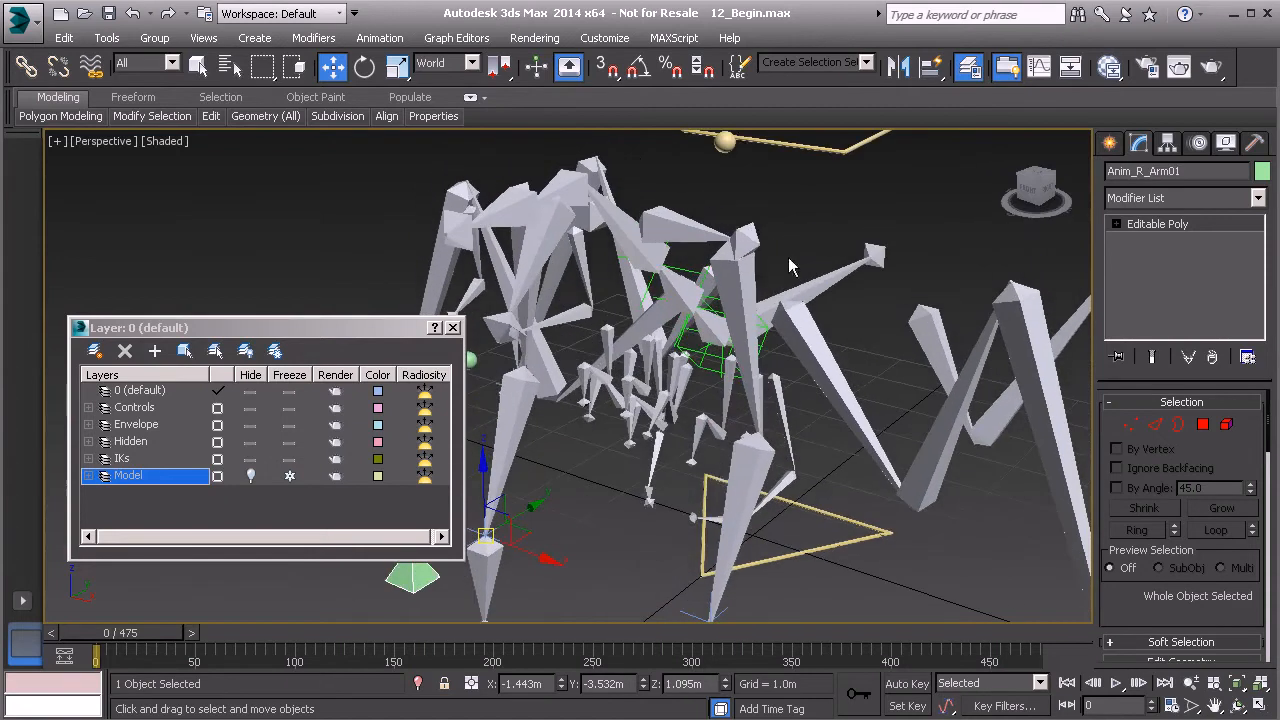
Start wiring the blue pyramid's Elbow attribute under ExtraControls to the Swivel Angle of HIIK_L_Arm01.
{"action": "middle_click_drag", "start_coordinate": [710, 436], "coordinate": [738, 482], "text": "alt"}
{"action": "middle_click_drag", "start_coordinate": [744, 520], "coordinate": [580, 465]}
{"action": "left_click", "coordinate": [579, 456]}
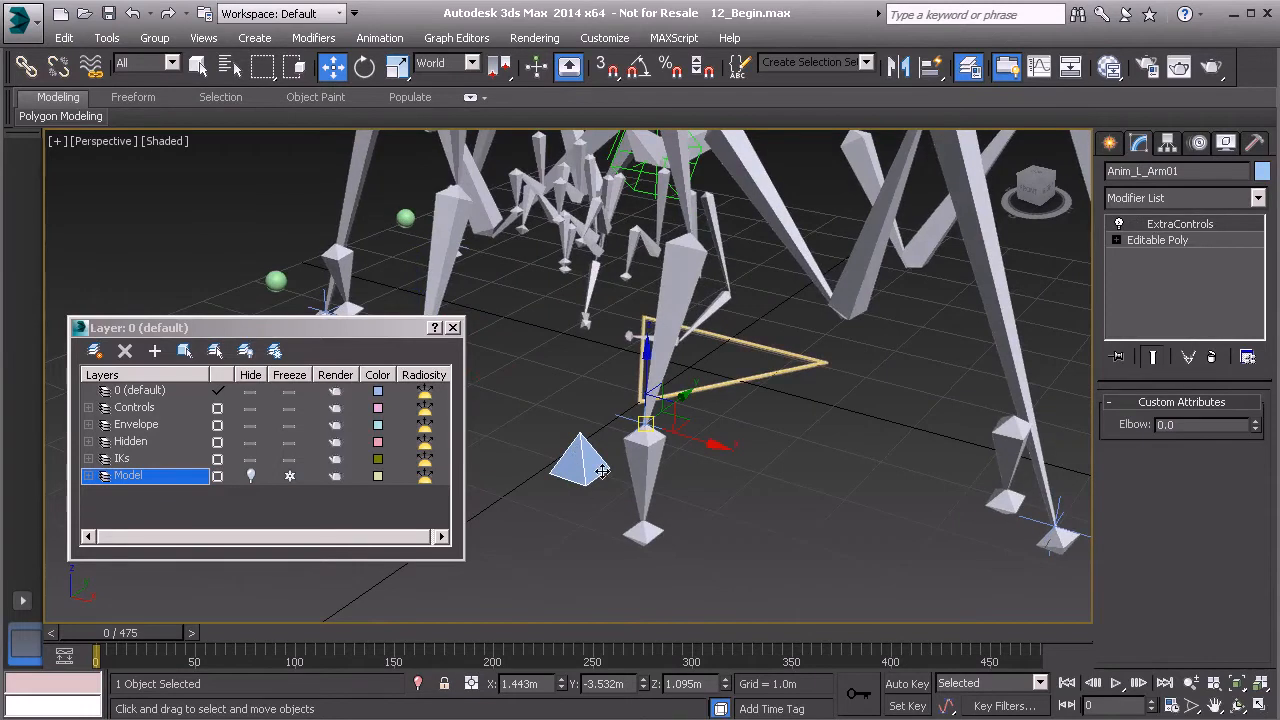
{"action": "right_click", "coordinate": [769, 413]}
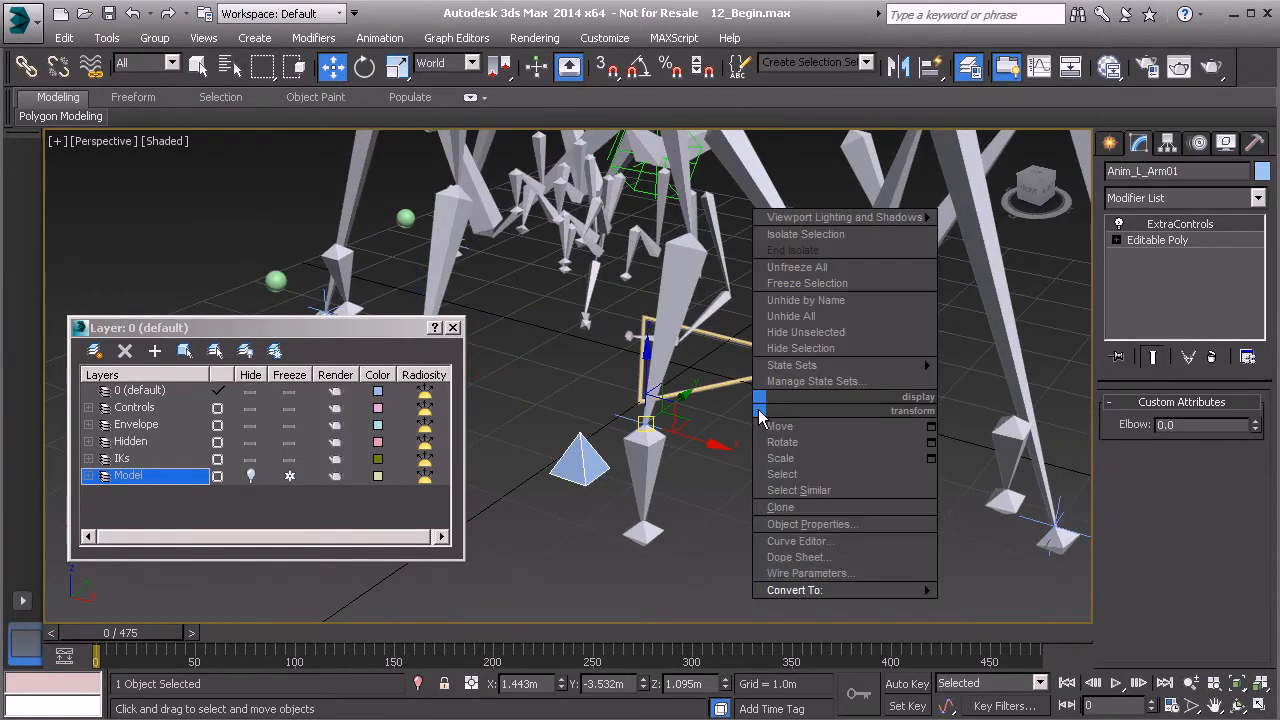
{"action": "left_click", "coordinate": [790, 572]}
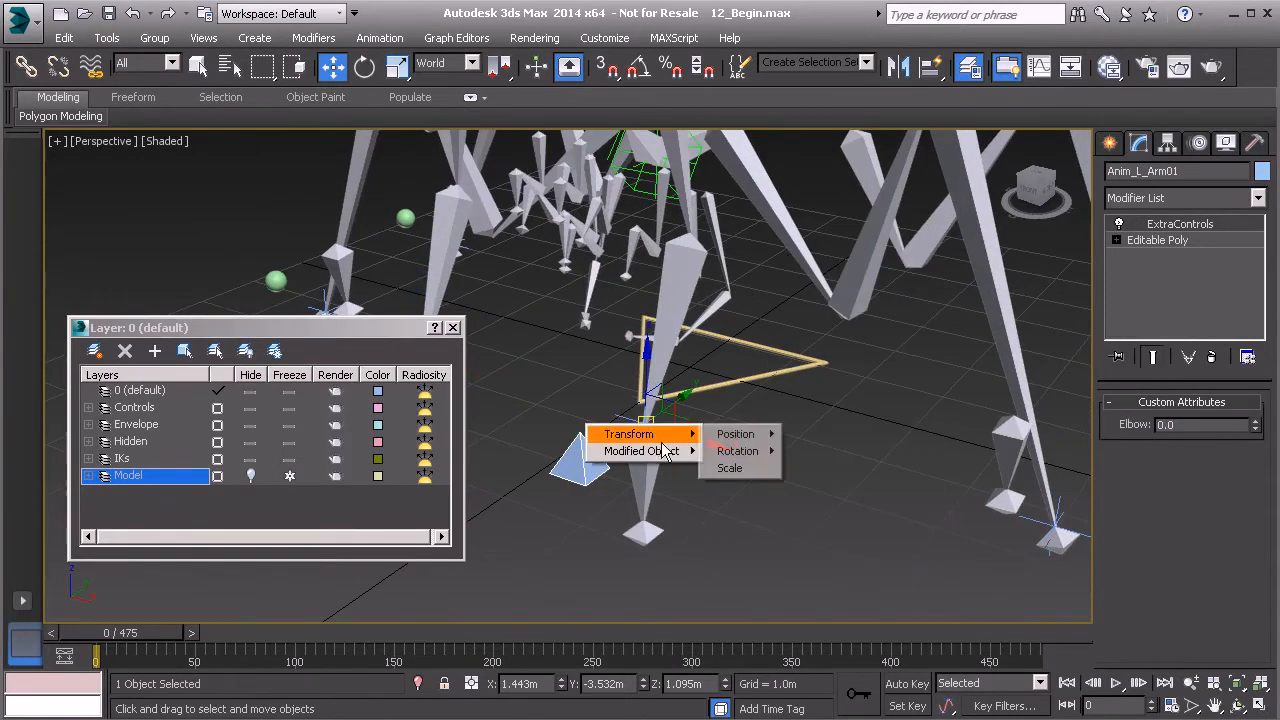
{"action": "mouse_move", "coordinate": [673, 456]}
{"action": "mouse_move", "coordinate": [766, 451]}
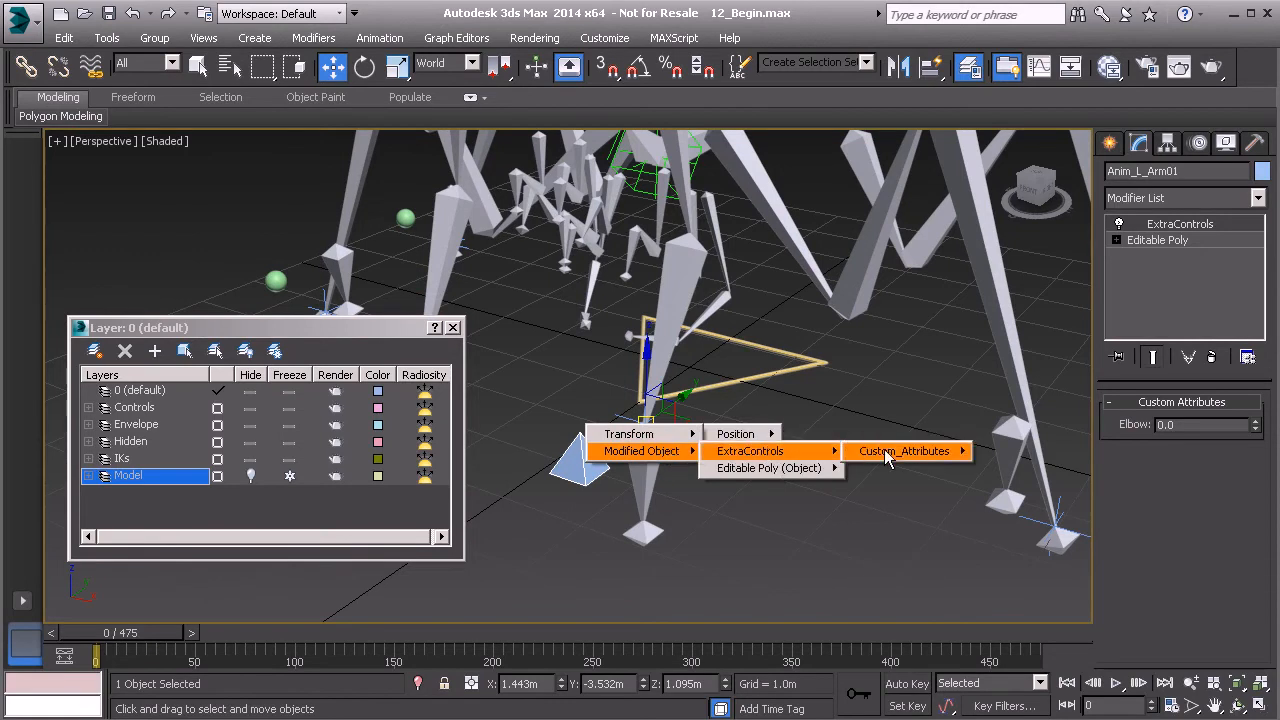
{"action": "mouse_move", "coordinate": [904, 456]}
{"action": "left_click", "coordinate": [1001, 452]}
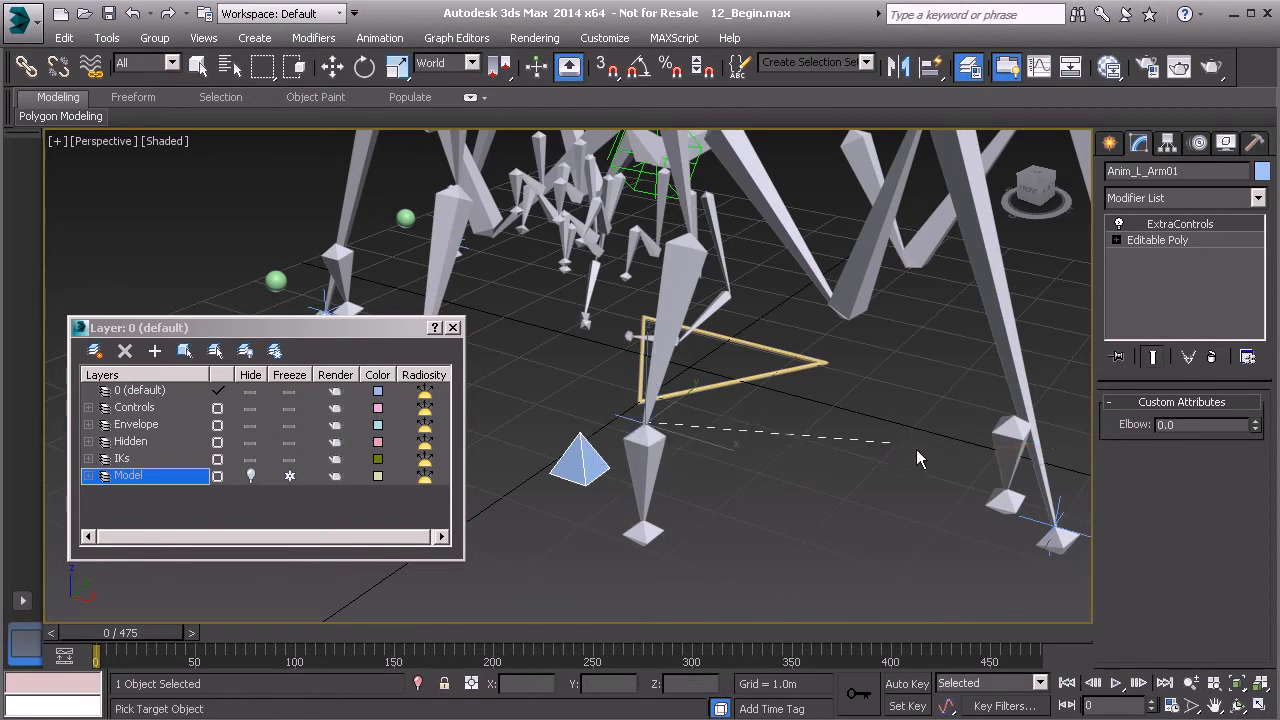
{"action": "left_click", "coordinate": [620, 415]}
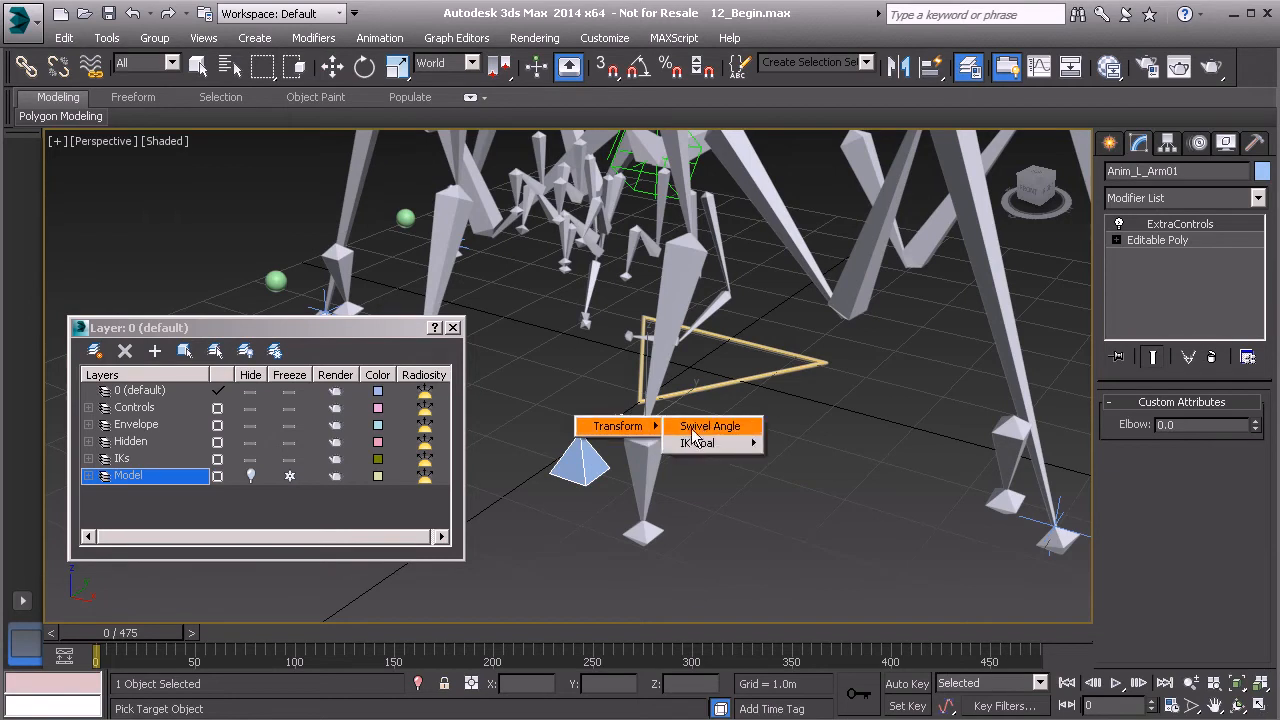
{"action": "left_click", "coordinate": [676, 428]}
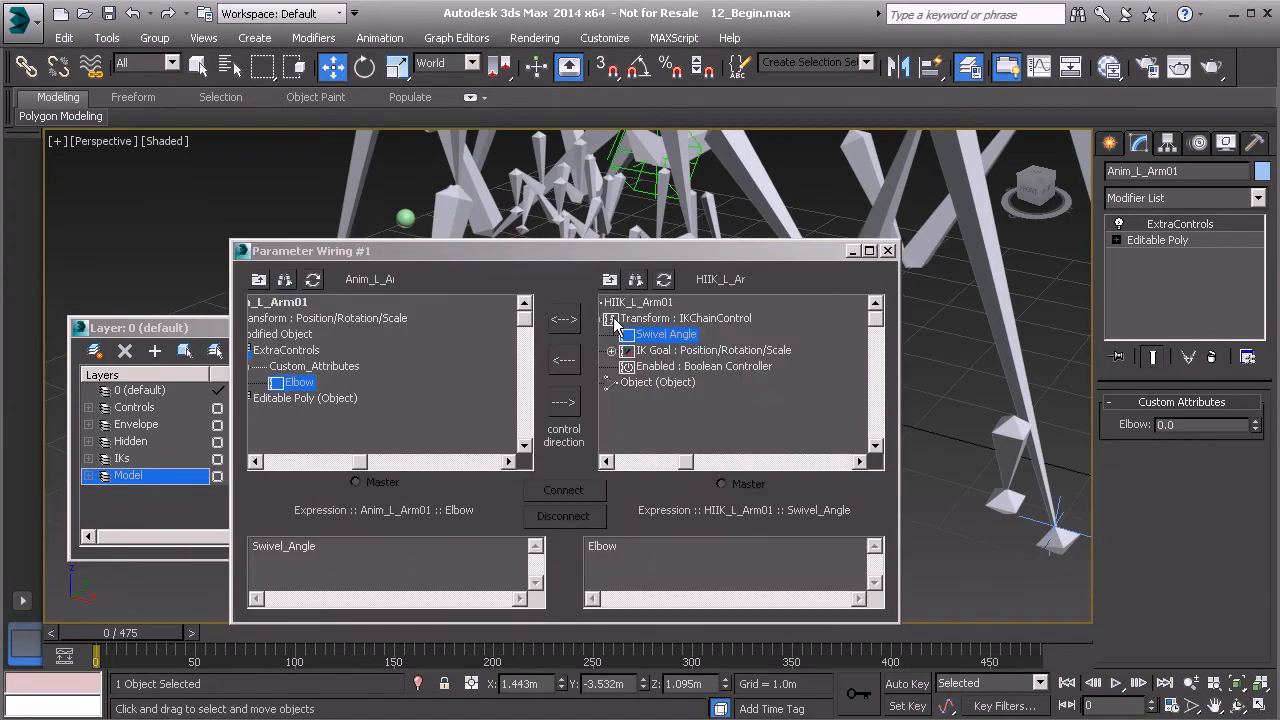
Connect Elbow one-way to the Swivel Angle of HIIK_L_Arm01 with the expression DegToRad(Elbow) and close the wiring dialog.
{"action": "left_click_drag", "start_coordinate": [680, 259], "coordinate": [642, 184]}
{"action": "left_click", "coordinate": [525, 327]}
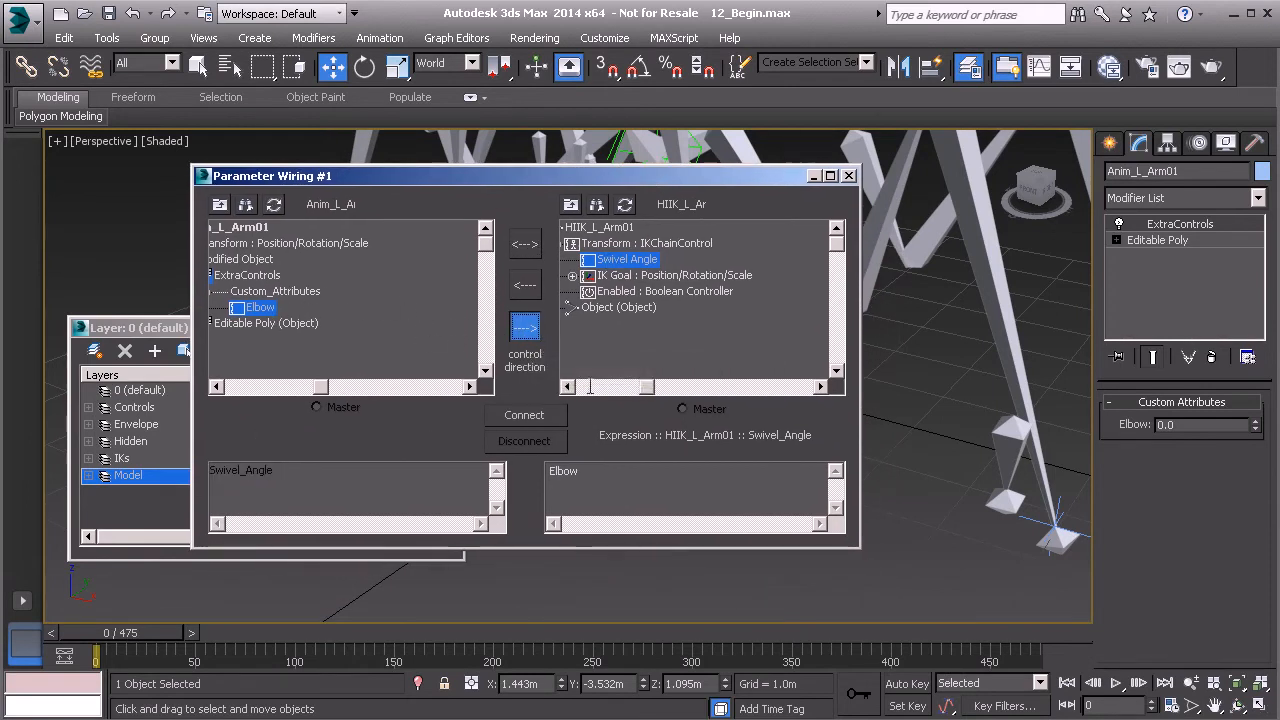
{"action": "left_click", "coordinate": [550, 470]}
{"action": "type", "text": "De"}
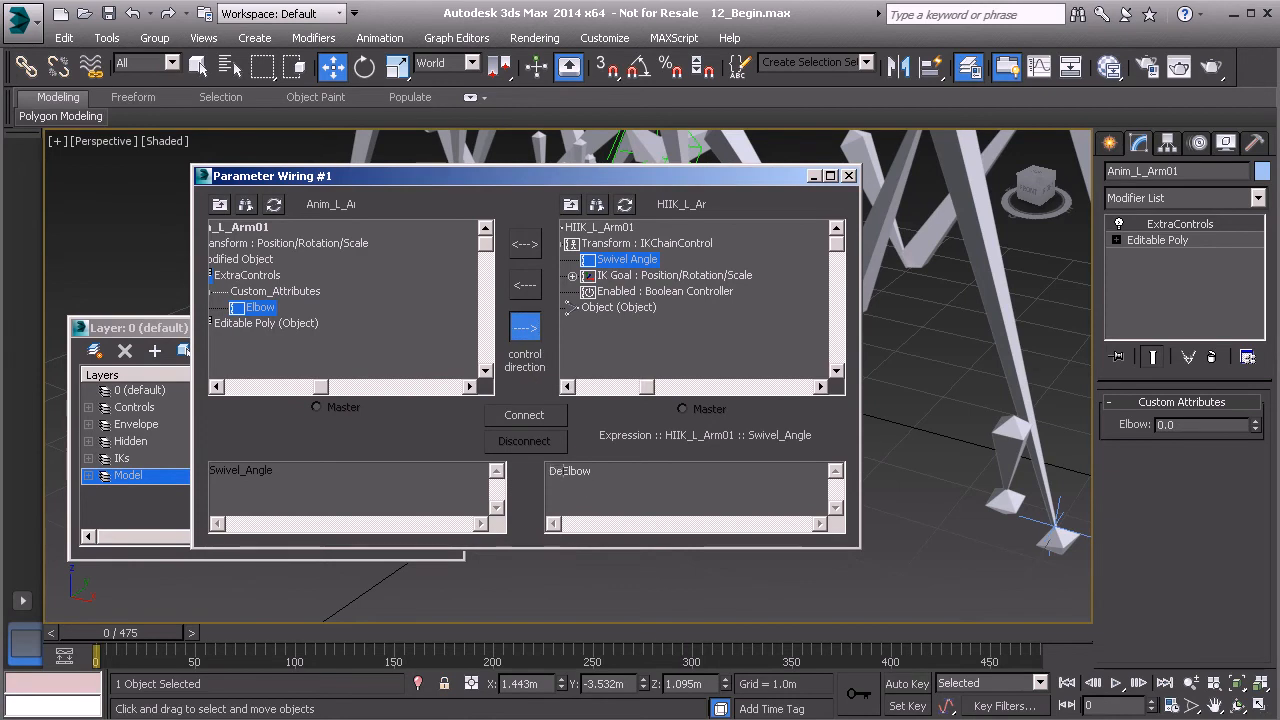
{"action": "type", "text": "gToRad("}
{"action": "double_click", "coordinate": [671, 478]}
{"action": "left_click", "coordinate": [671, 478]}
{"action": "type", "text": ")"}
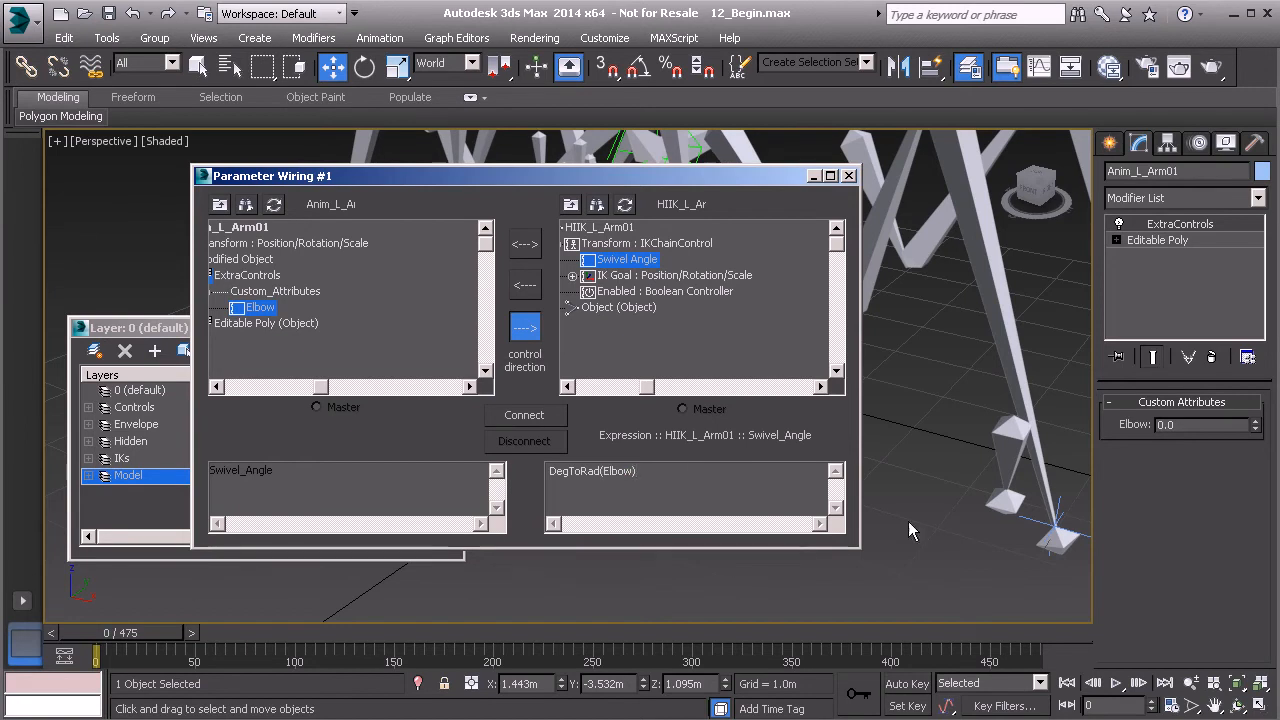
{"action": "left_click", "coordinate": [534, 416]}
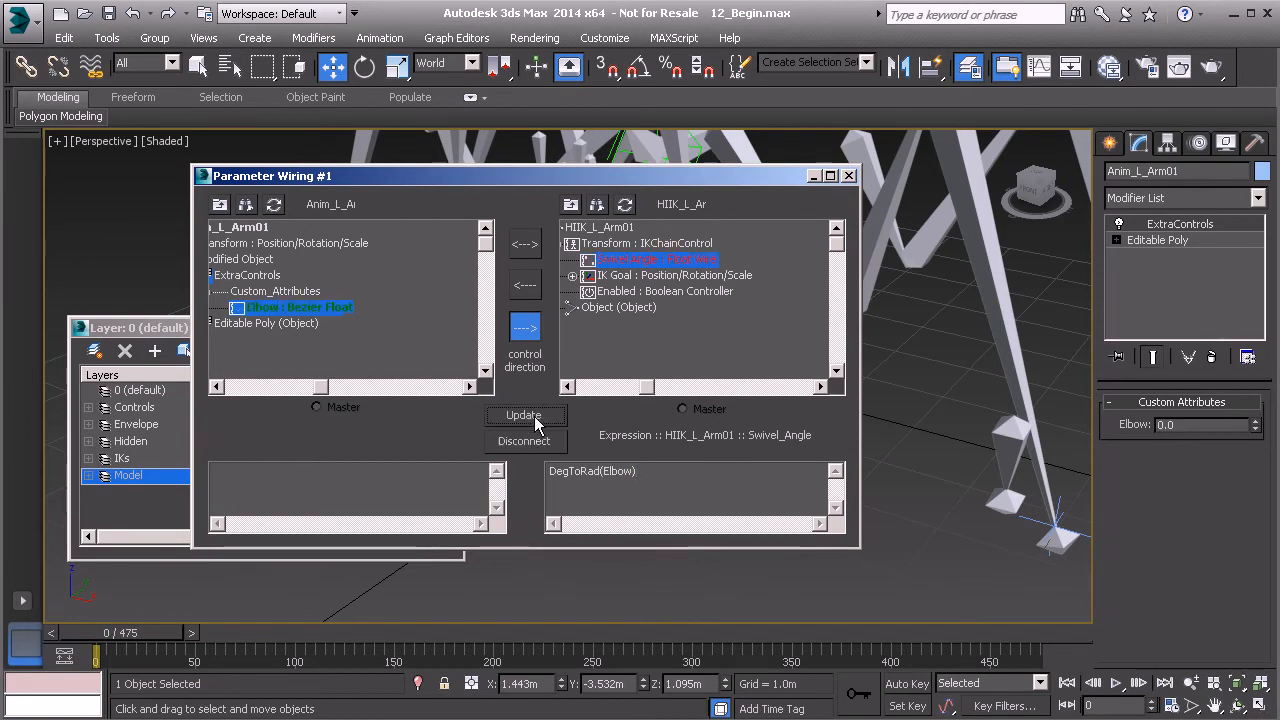
{"action": "left_click", "coordinate": [848, 175]}
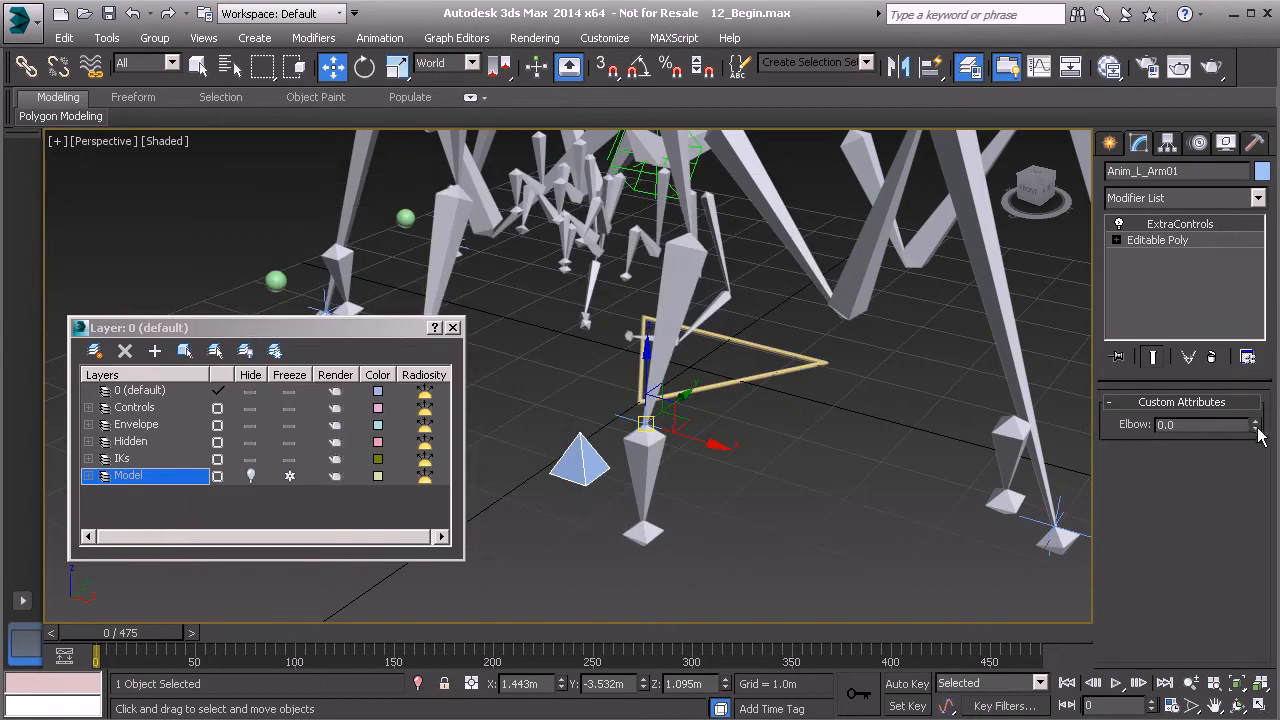
Test the Elbow spinner on the blue pyramid by changing its value and undo the change.
{"action": "left_click_drag", "start_coordinate": [1256, 428], "coordinate": [1077, 247]}
{"action": "key", "text": "ctrl+z"}
{"action": "middle_click_drag", "start_coordinate": [690, 391], "coordinate": [731, 420]}
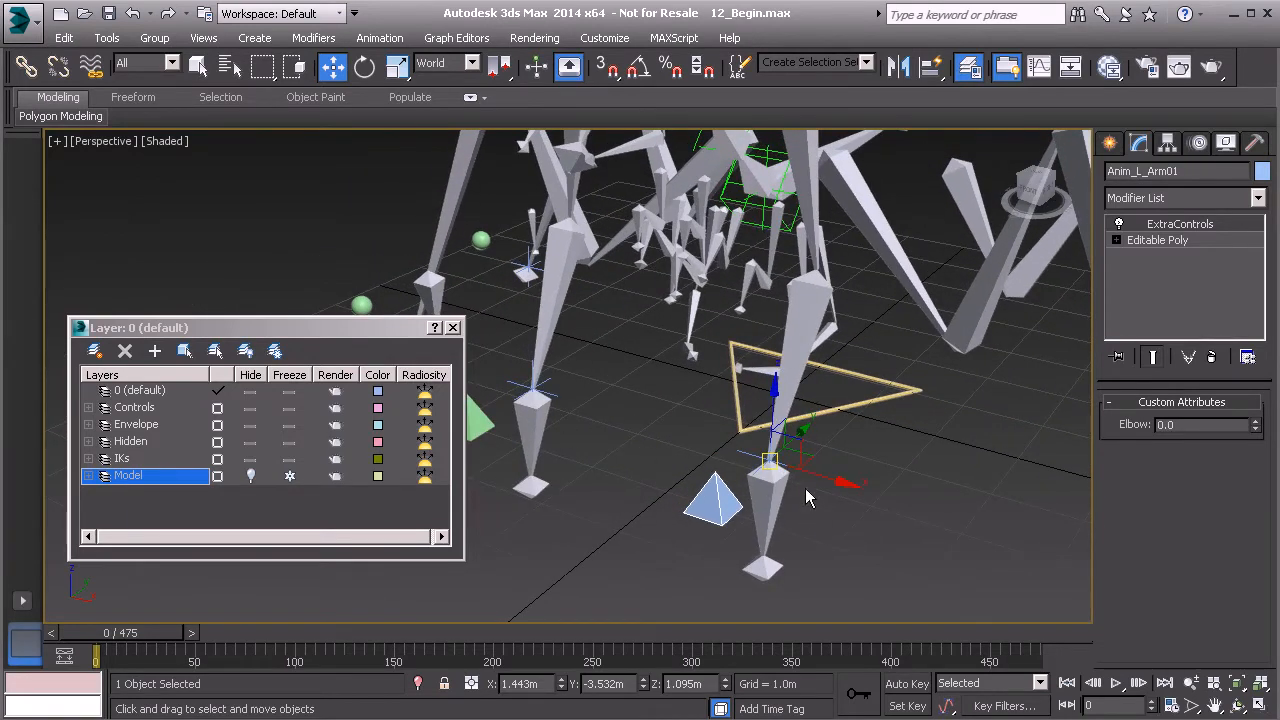
Examine the blue pyramid's move, rotate and scale locks in its Link Info and return to its modifier parameters.
{"action": "middle_click_drag", "start_coordinate": [783, 497], "coordinate": [754, 234], "text": "alt"}
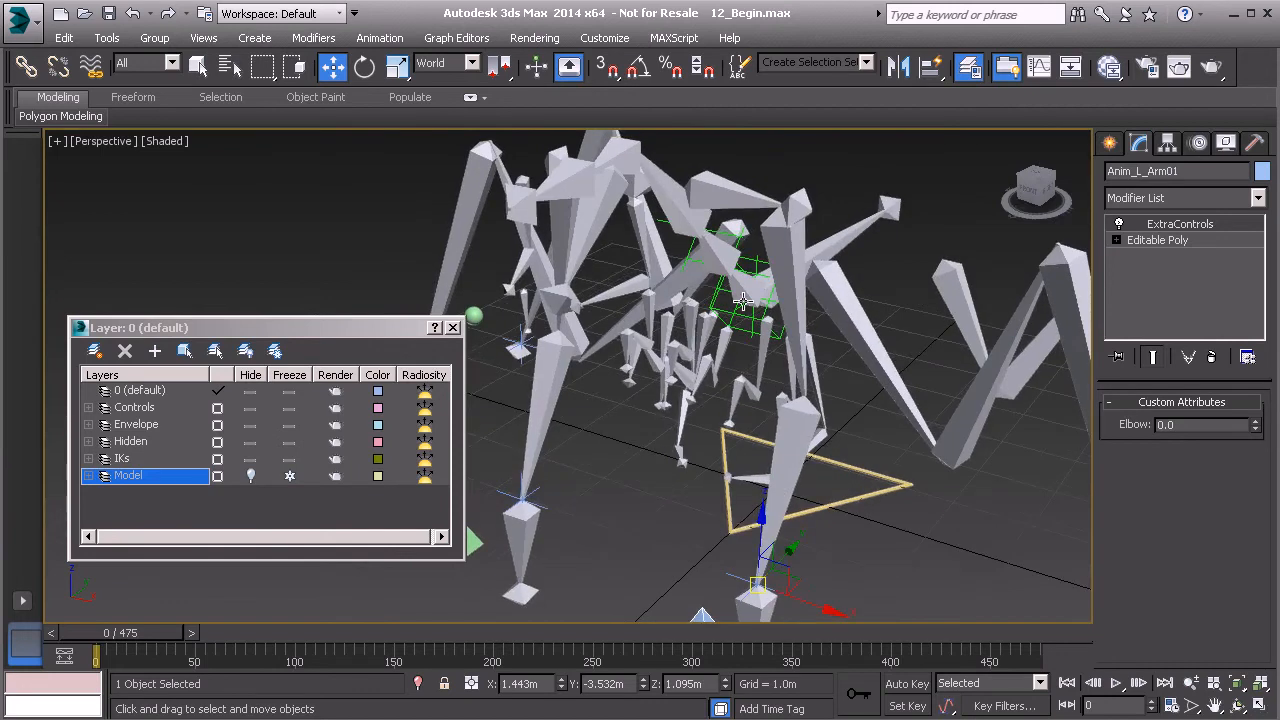
{"action": "middle_click_drag", "start_coordinate": [743, 304], "coordinate": [748, 397], "text": "alt"}
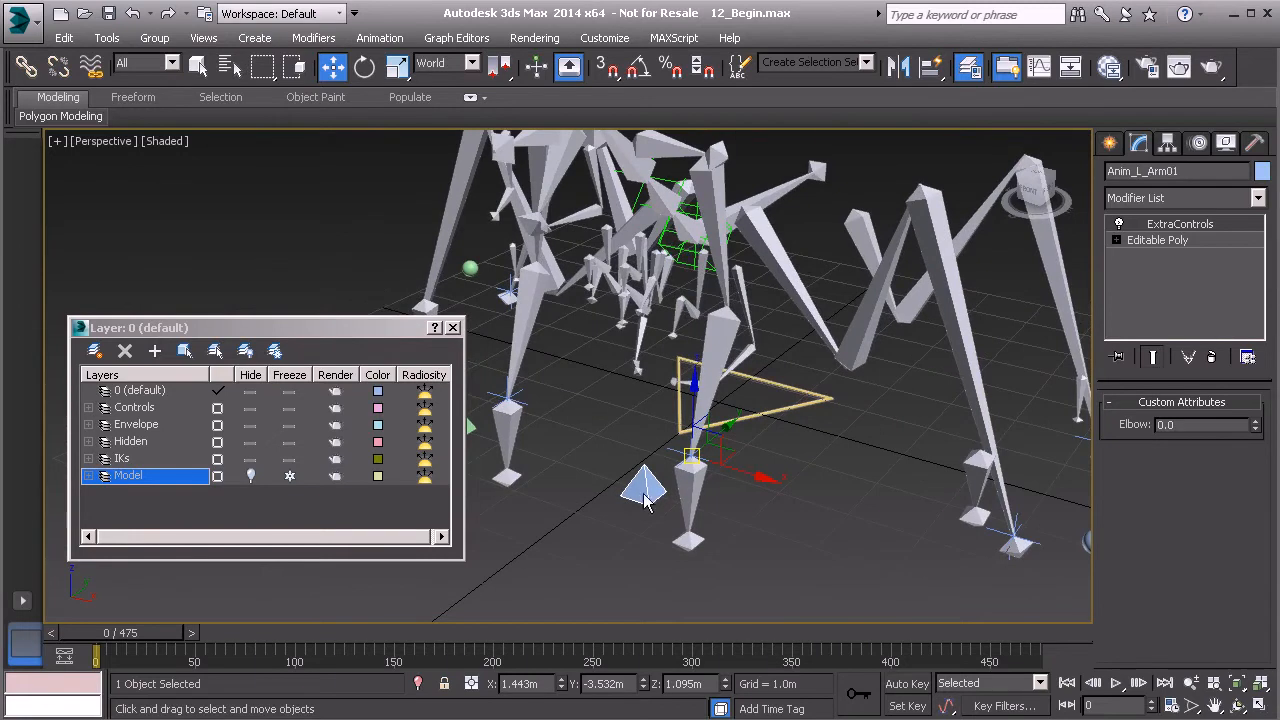
{"action": "left_click", "coordinate": [1168, 143]}
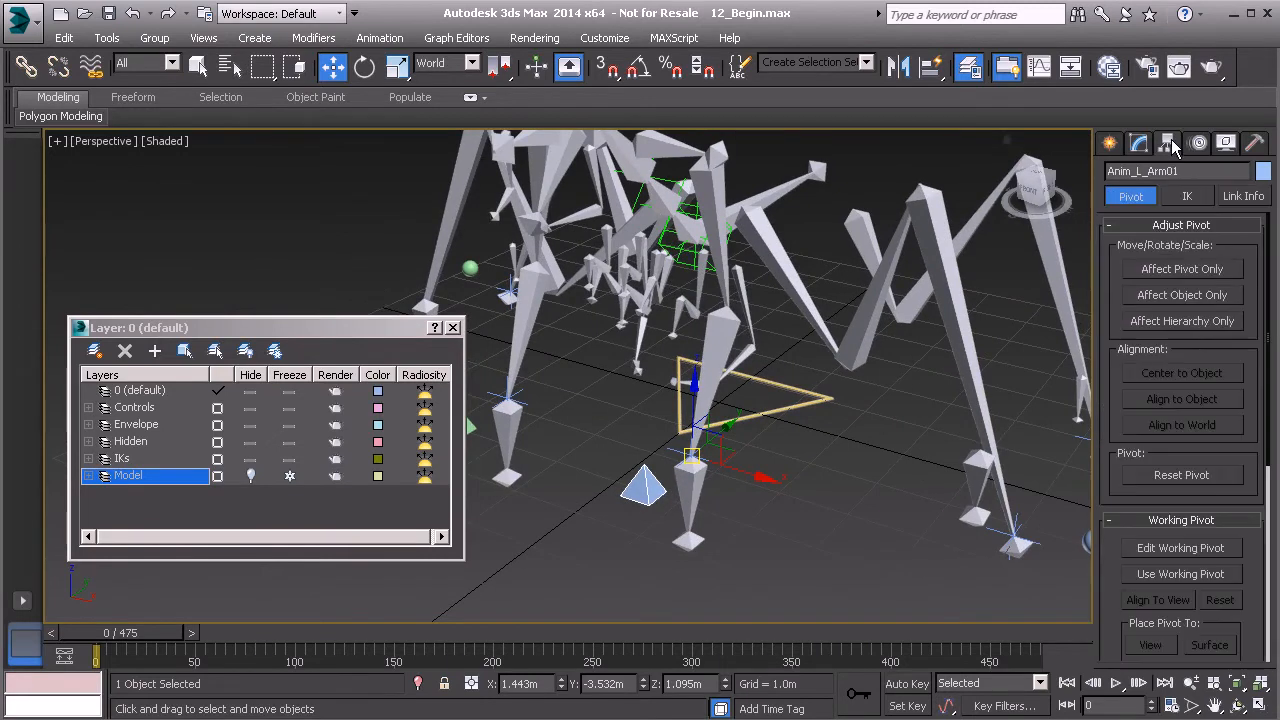
{"action": "left_click", "coordinate": [1243, 197]}
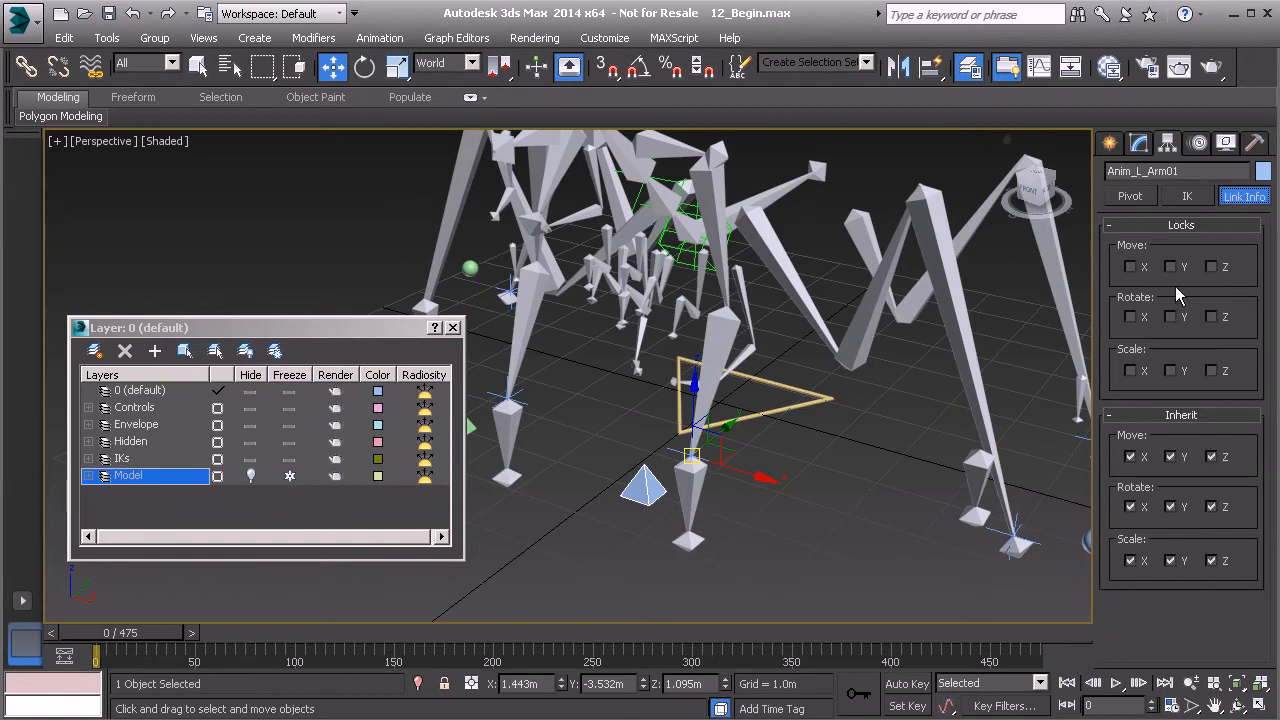
{"action": "left_click", "coordinate": [1138, 142]}
Select the green pyramid Anim_R_Arm01, test its Elbow spinner and cancel the change.
{"action": "middle_click_drag", "start_coordinate": [675, 452], "coordinate": [703, 460]}
{"action": "scroll", "coordinate": [662, 506], "scroll_direction": "up", "scroll_amount": 1}
{"action": "scroll", "coordinate": [624, 353], "scroll_direction": "up", "scroll_amount": 1}
{"action": "middle_click_drag", "start_coordinate": [515, 382], "coordinate": [613, 410]}
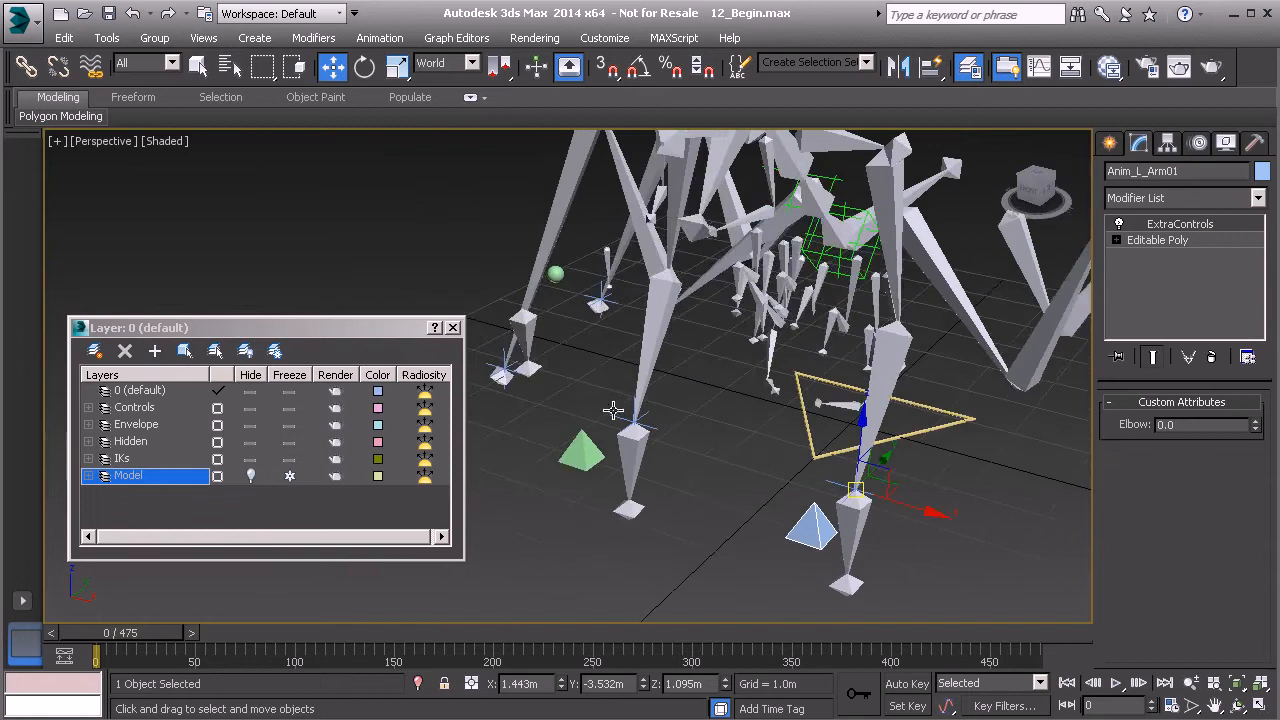
{"action": "left_click", "coordinate": [586, 457]}
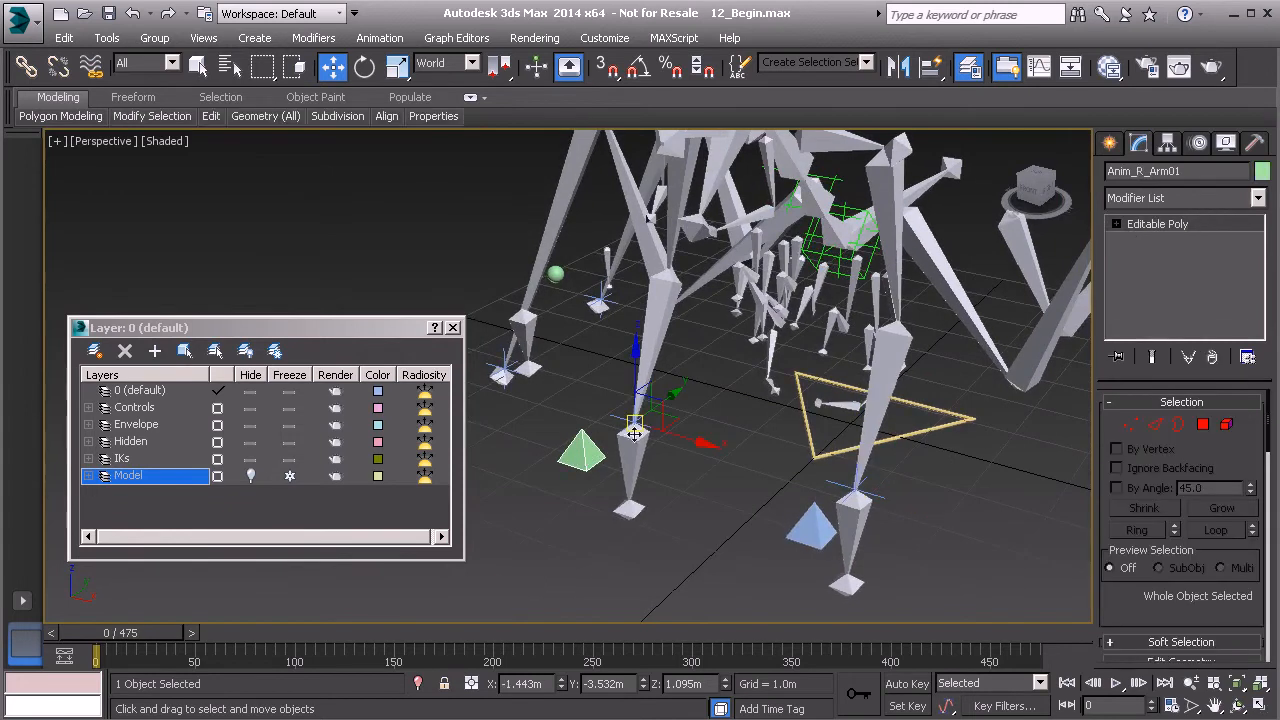
{"action": "middle_click_drag", "start_coordinate": [686, 421], "coordinate": [691, 343]}
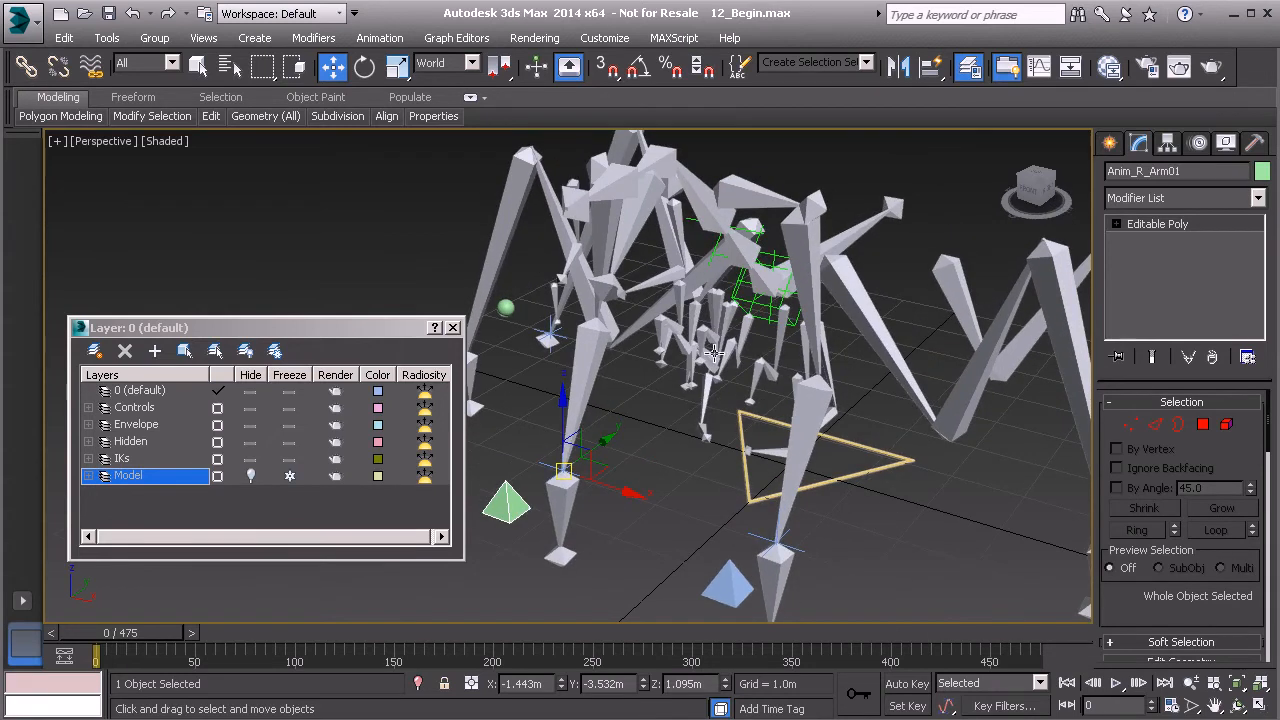
{"action": "middle_click_drag", "start_coordinate": [714, 353], "coordinate": [823, 397], "text": "alt"}
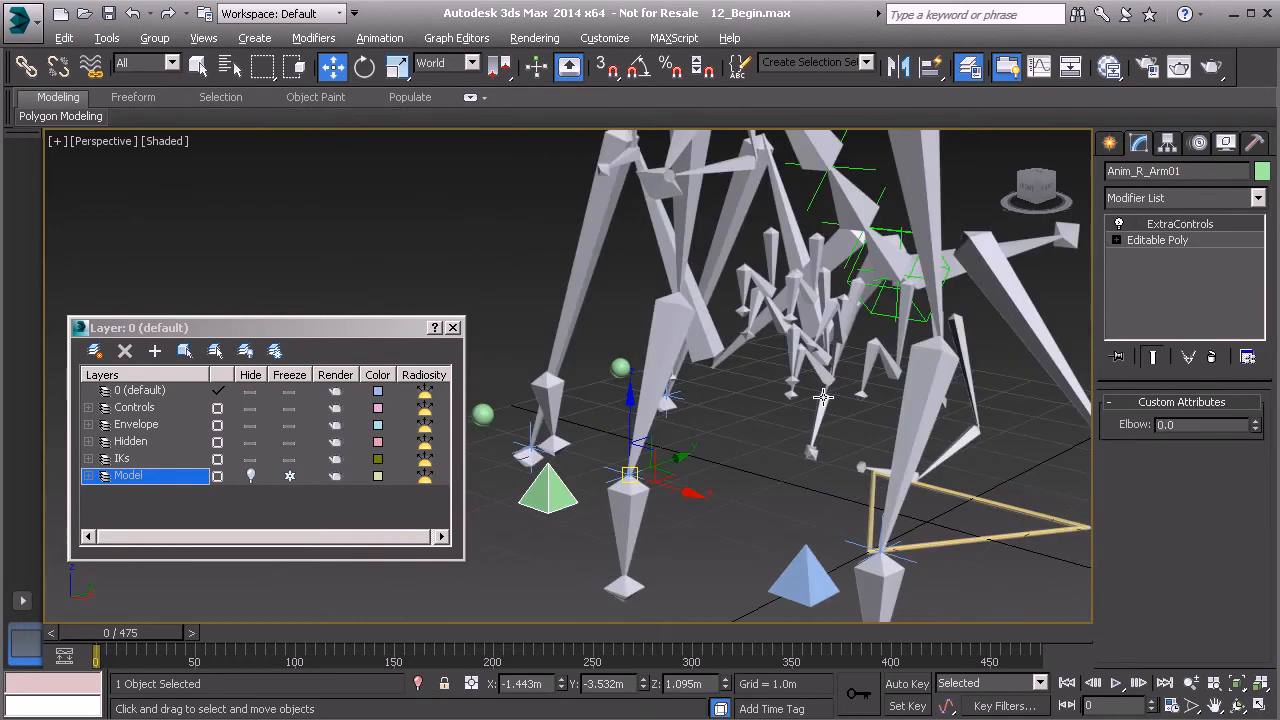
{"action": "left_click_drag", "start_coordinate": [1254, 428], "coordinate": [1182, 240]}
{"action": "right_click", "coordinate": [1182, 240]}
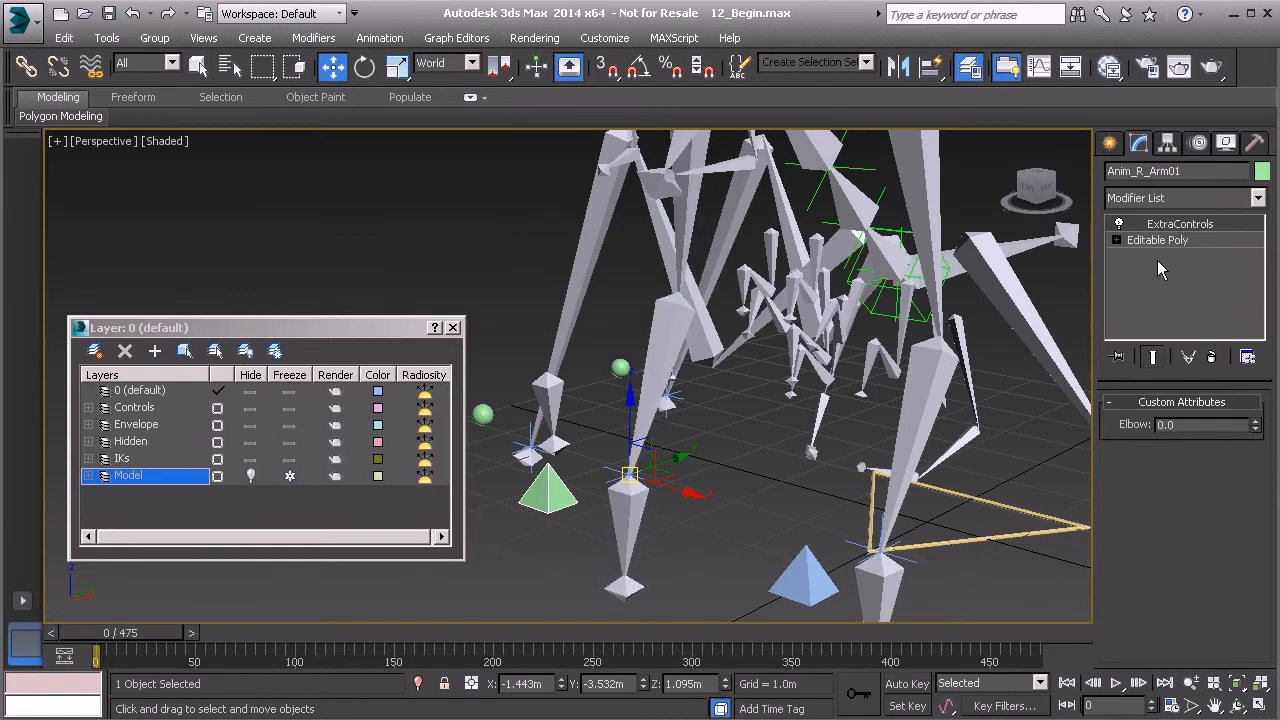
Clone the point helper PtDrv_Thorax01 as a copy named PtDrv_L_Arm01.
{"action": "middle_click_drag", "start_coordinate": [893, 448], "coordinate": [888, 421], "text": "alt"}
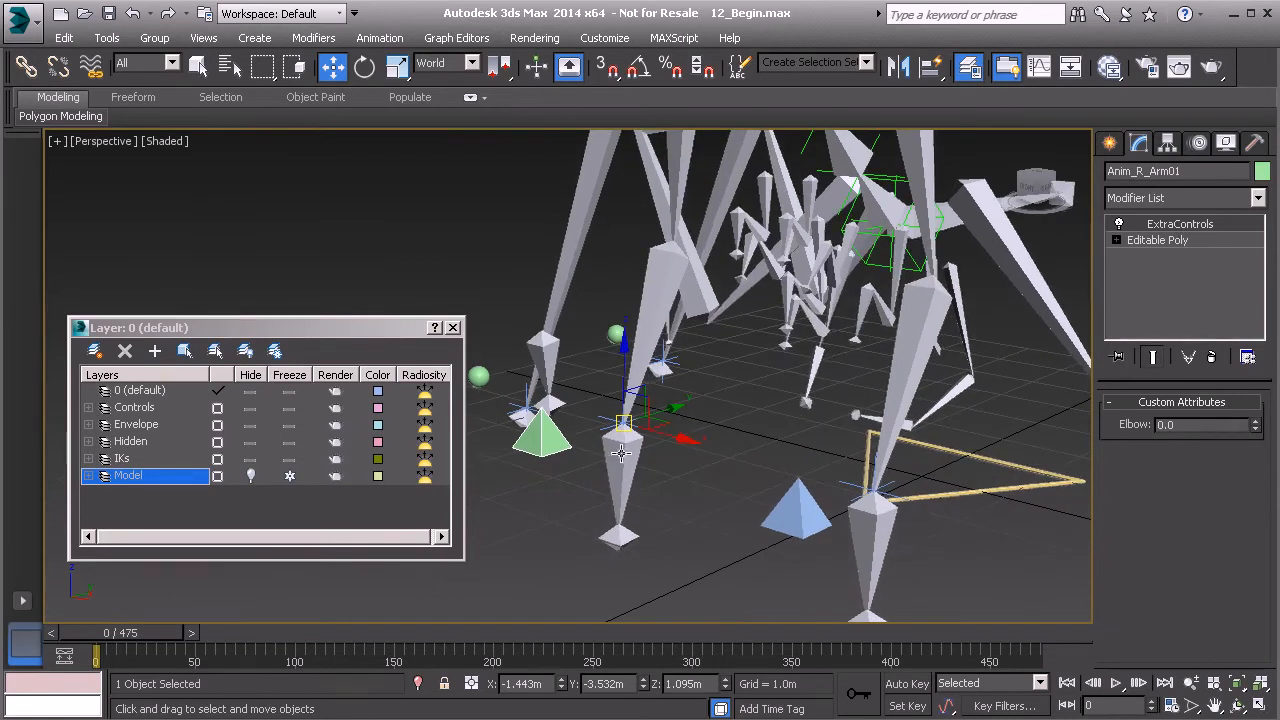
{"action": "middle_click_drag", "start_coordinate": [858, 512], "coordinate": [741, 331], "text": "alt"}
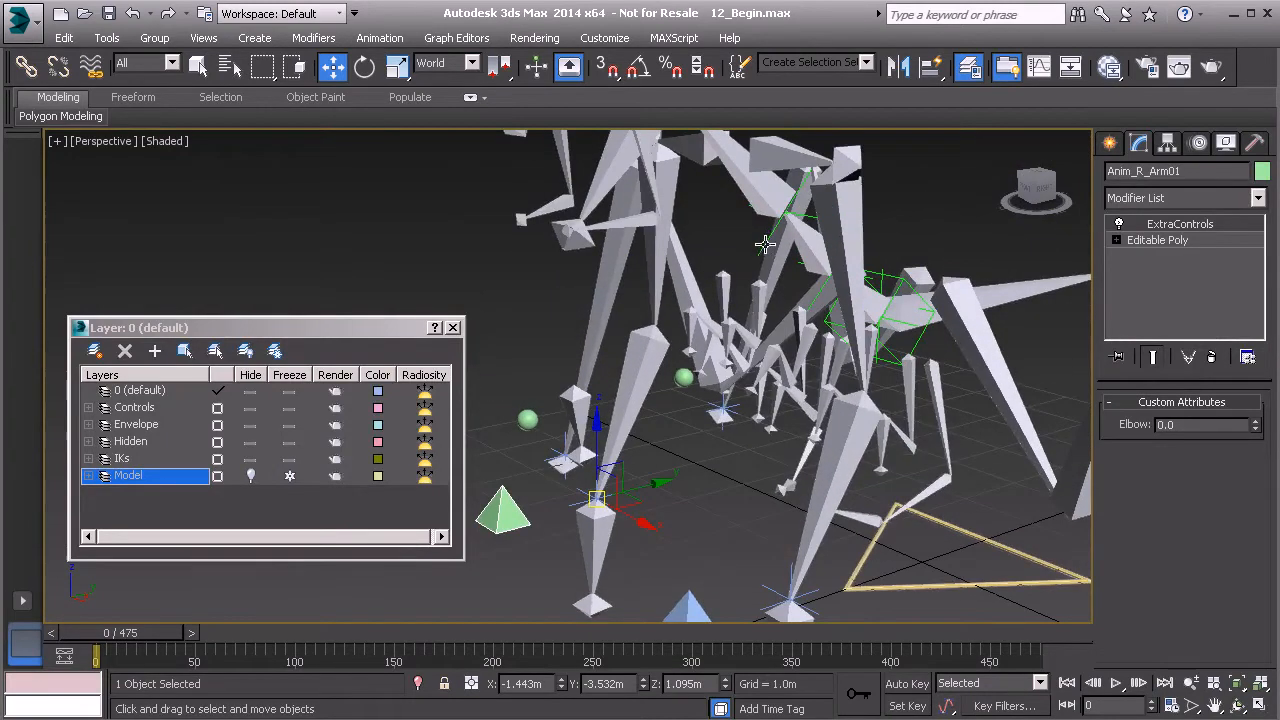
{"action": "left_click", "coordinate": [765, 245]}
{"action": "middle_click_drag", "start_coordinate": [765, 245], "coordinate": [762, 262], "text": "alt"}
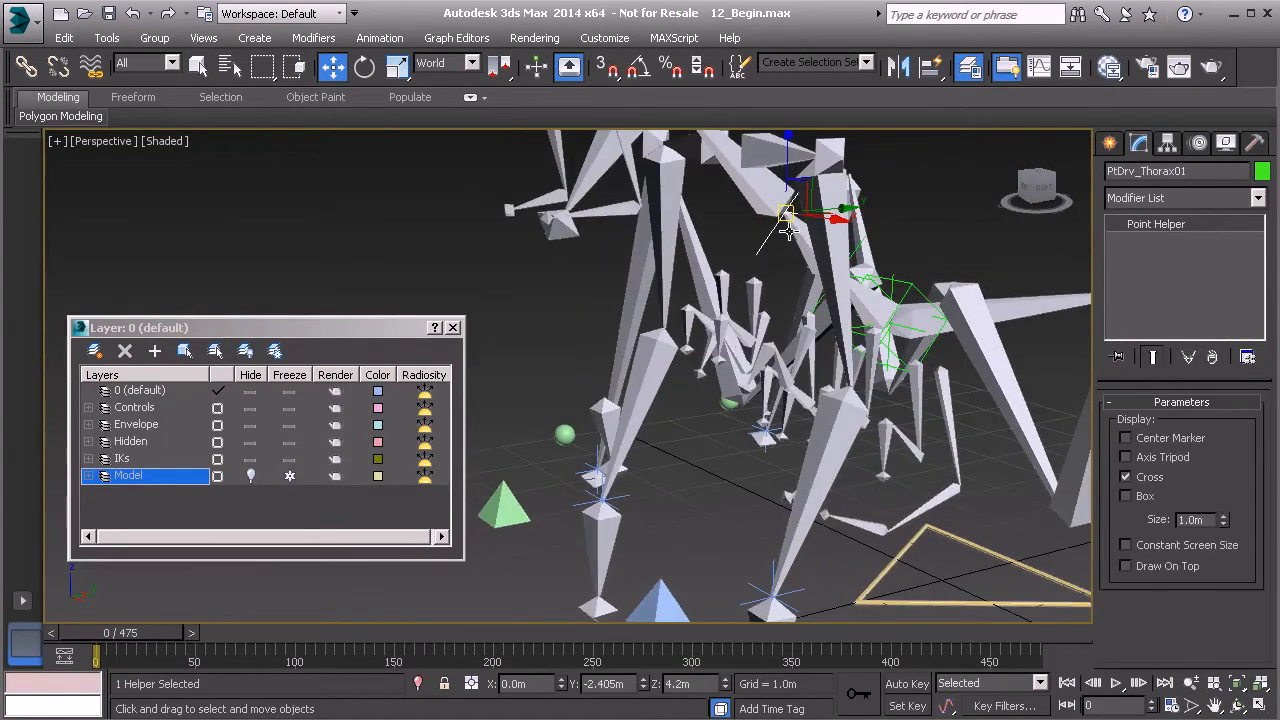
{"action": "middle_click_drag", "start_coordinate": [667, 304], "coordinate": [695, 308], "text": "alt"}
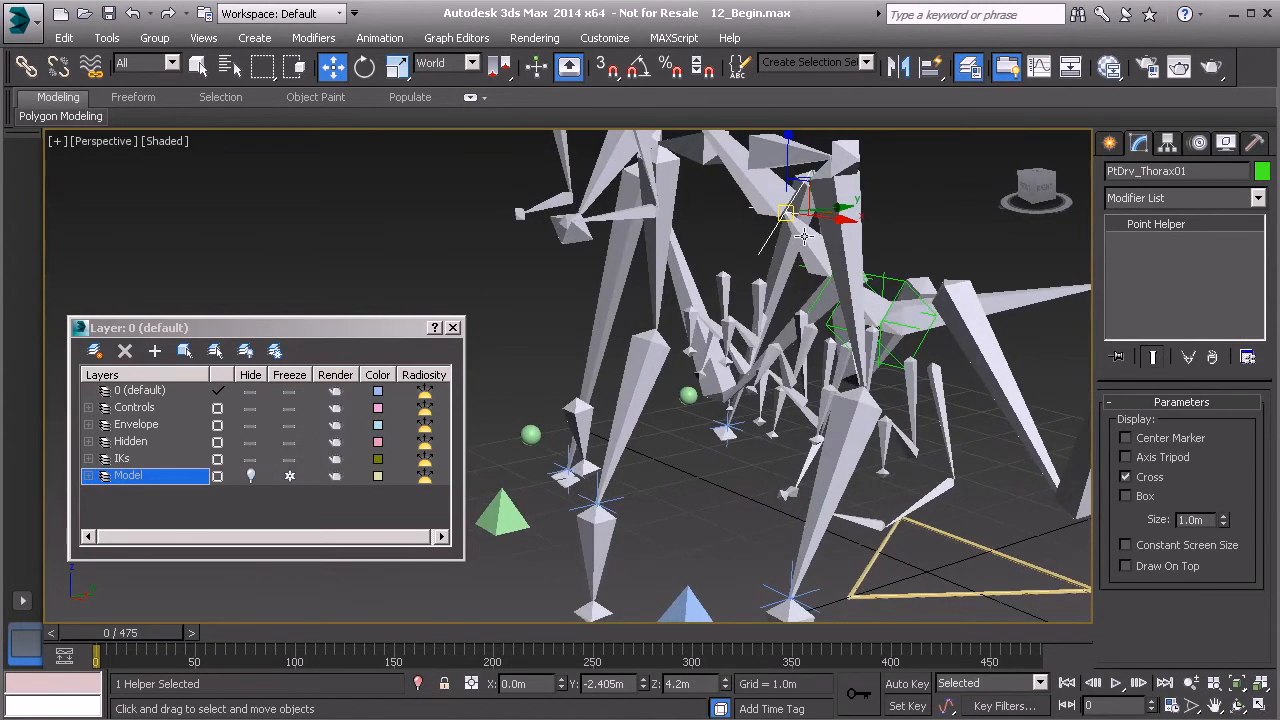
{"action": "middle_click_drag", "start_coordinate": [798, 218], "coordinate": [790, 215], "text": "alt"}
{"action": "key", "text": "ctrl+v"}
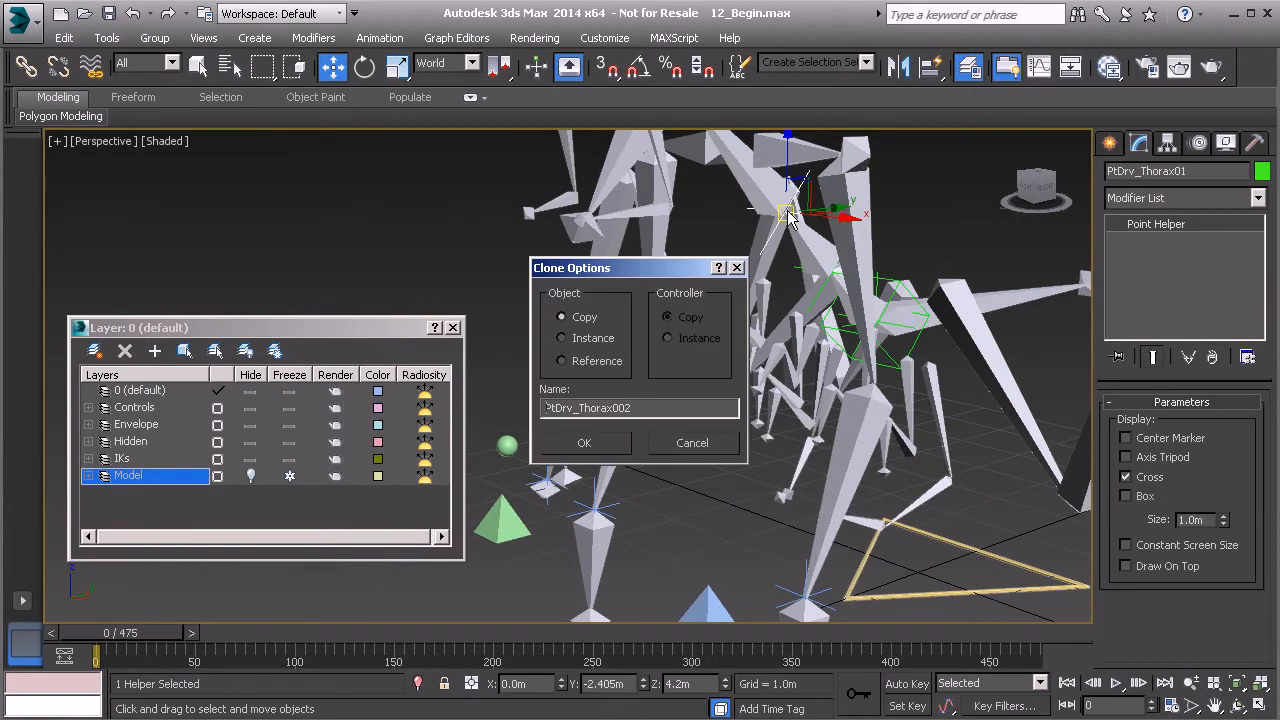
{"action": "left_click_drag", "start_coordinate": [578, 410], "coordinate": [618, 410]}
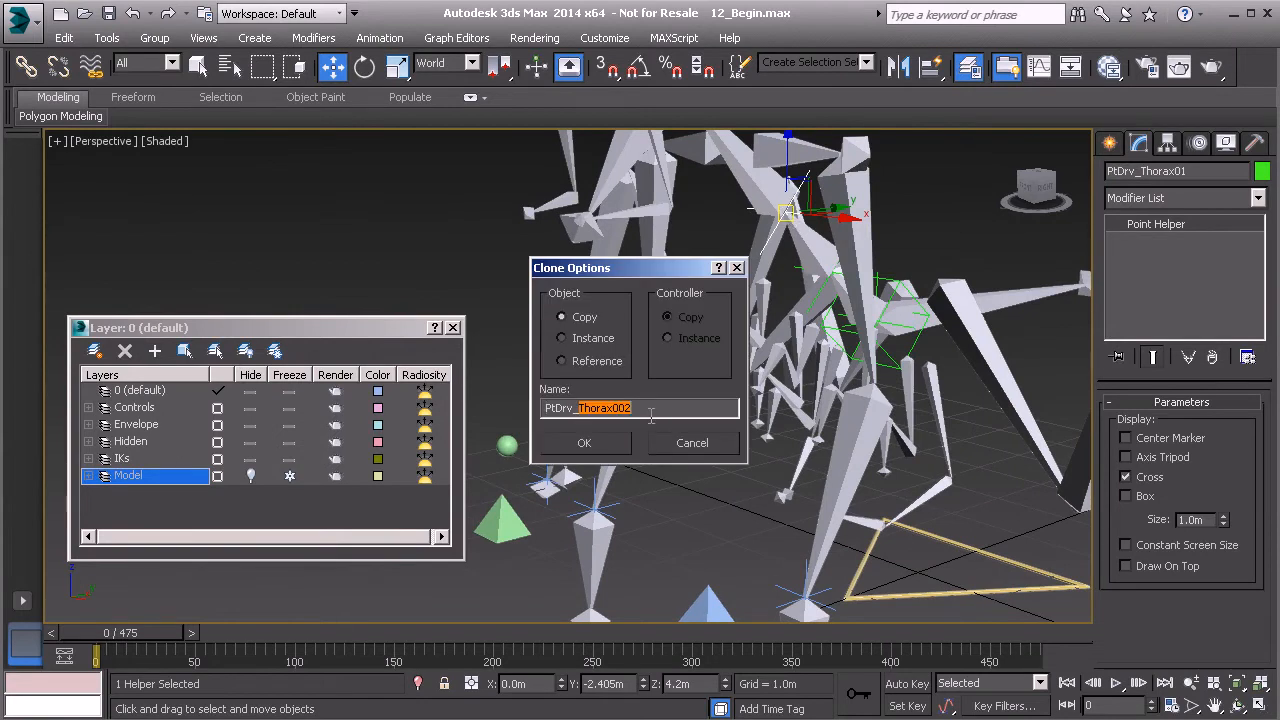
{"action": "type", "text": "L"}
{"action": "left_click", "coordinate": [594, 443]}
Align PtDrv_L_Arm01 to the Bn_L_Wrist01 bone, pivot to pivot, in X, Y and Z position and local X, Y and Z orientation.
{"action": "middle_click_drag", "start_coordinate": [711, 473], "coordinate": [704, 428]}
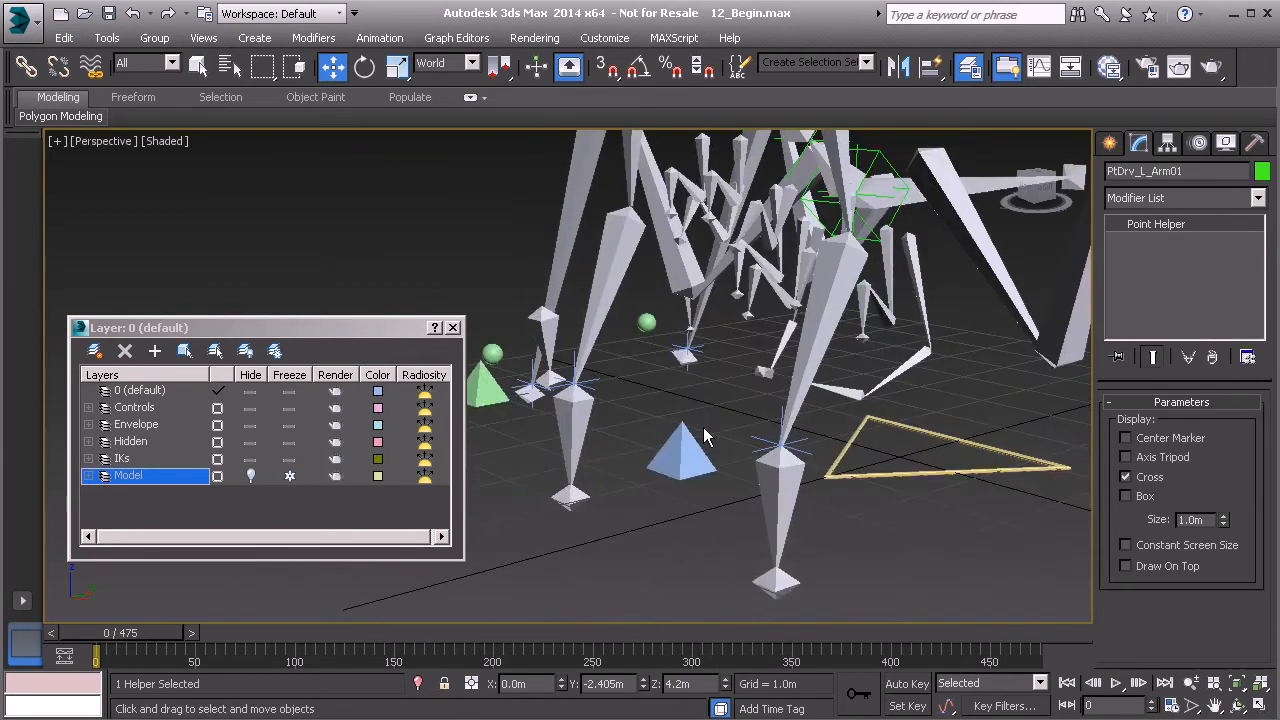
{"action": "key", "text": "alt+a"}
{"action": "left_click", "coordinate": [783, 495]}
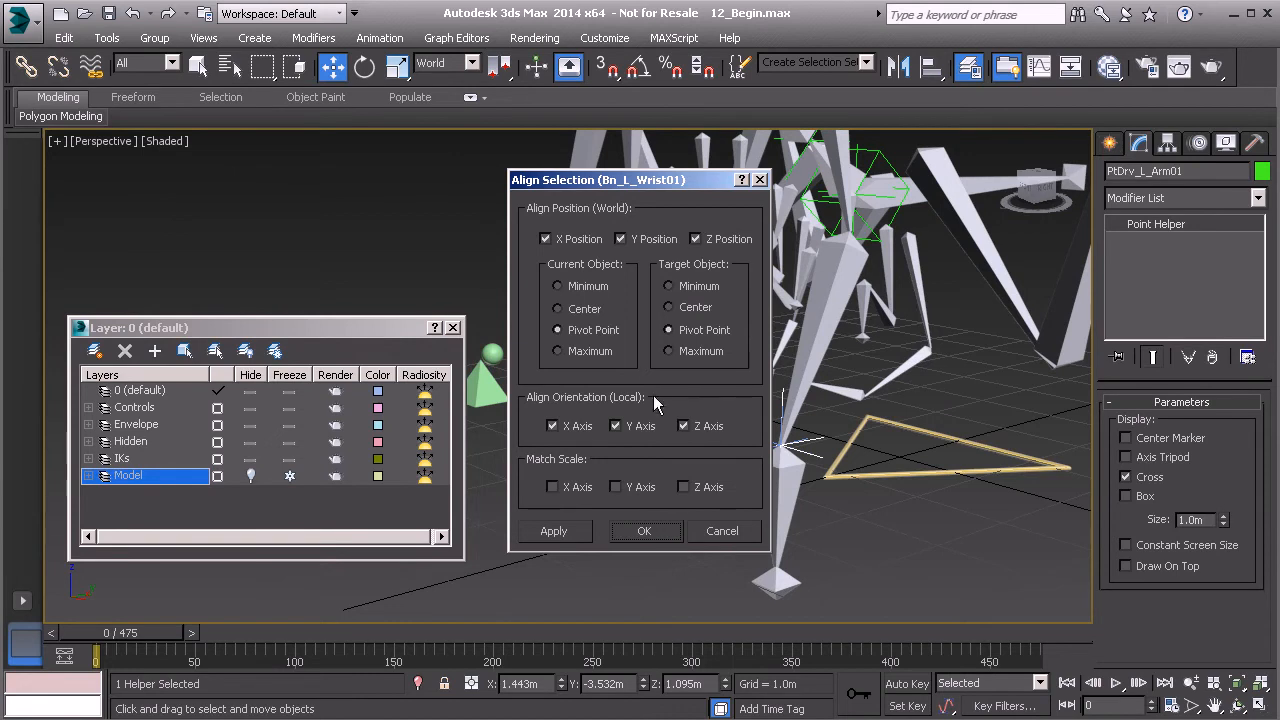
{"action": "left_click", "coordinate": [645, 538]}
Display the PtDrv_L_Arm01 helper as a box instead of a cross.
{"action": "scroll", "coordinate": [720, 450], "scroll_direction": "up", "scroll_amount": 4}
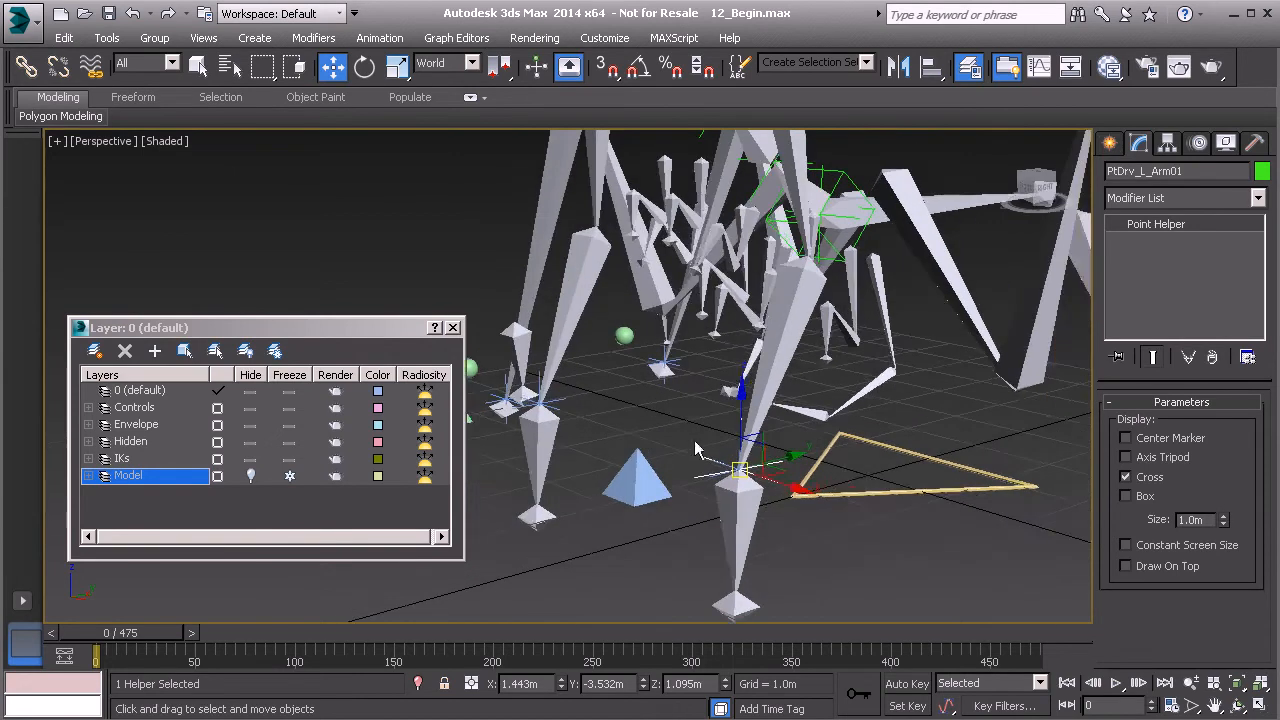
{"action": "left_click", "coordinate": [1126, 496]}
{"action": "middle_click_drag", "start_coordinate": [760, 470], "coordinate": [788, 428], "text": "alt"}
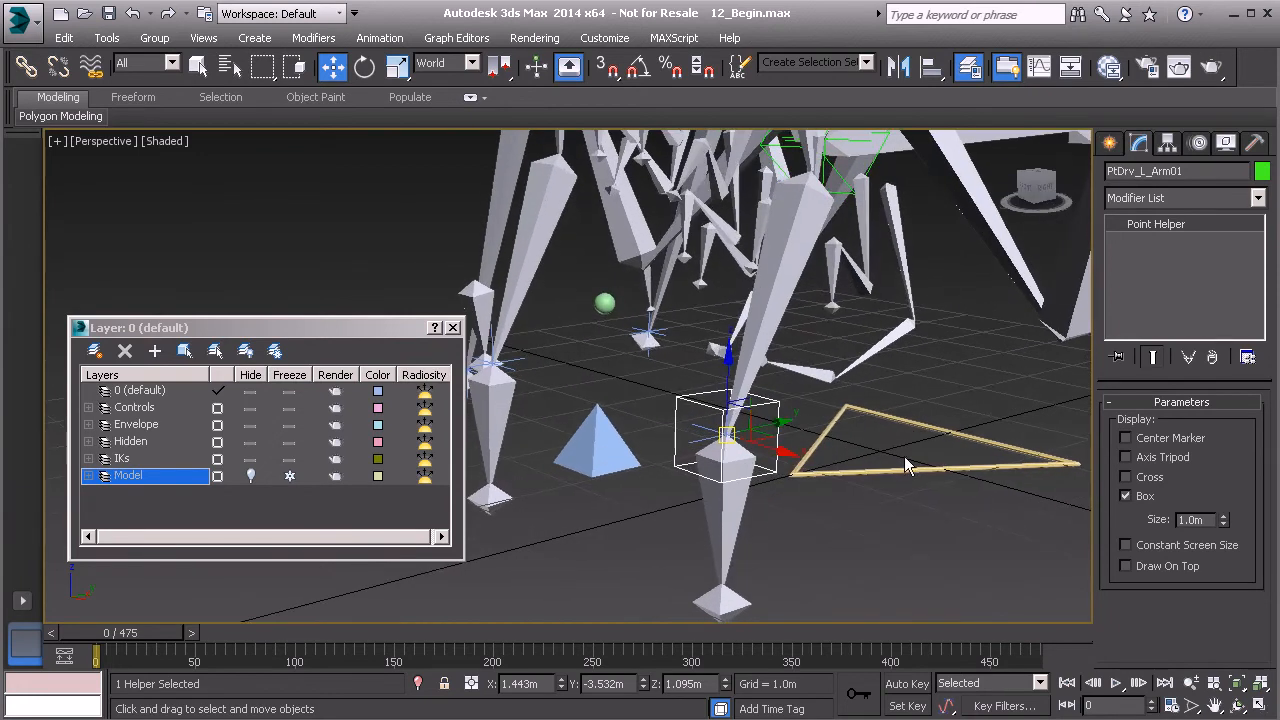
{"action": "middle_click_drag", "start_coordinate": [860, 458], "coordinate": [868, 437], "text": "alt"}
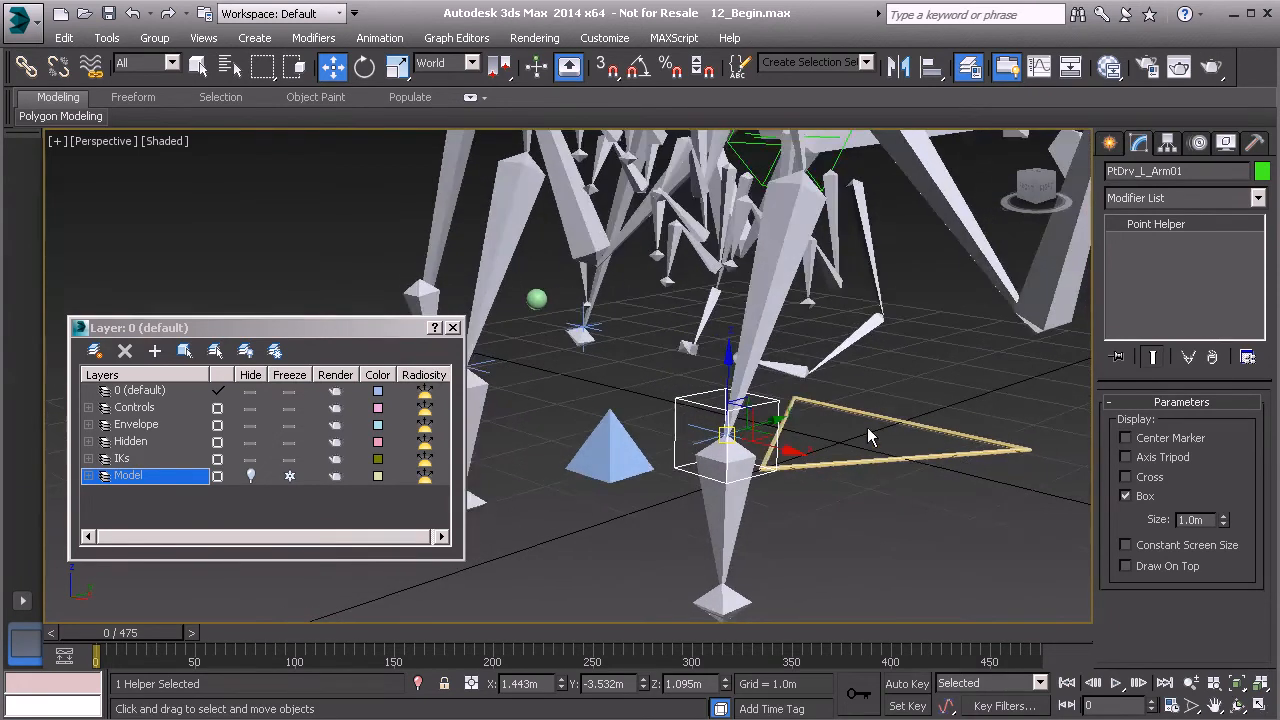
{"action": "middle_click_drag", "start_coordinate": [706, 427], "coordinate": [748, 427]}
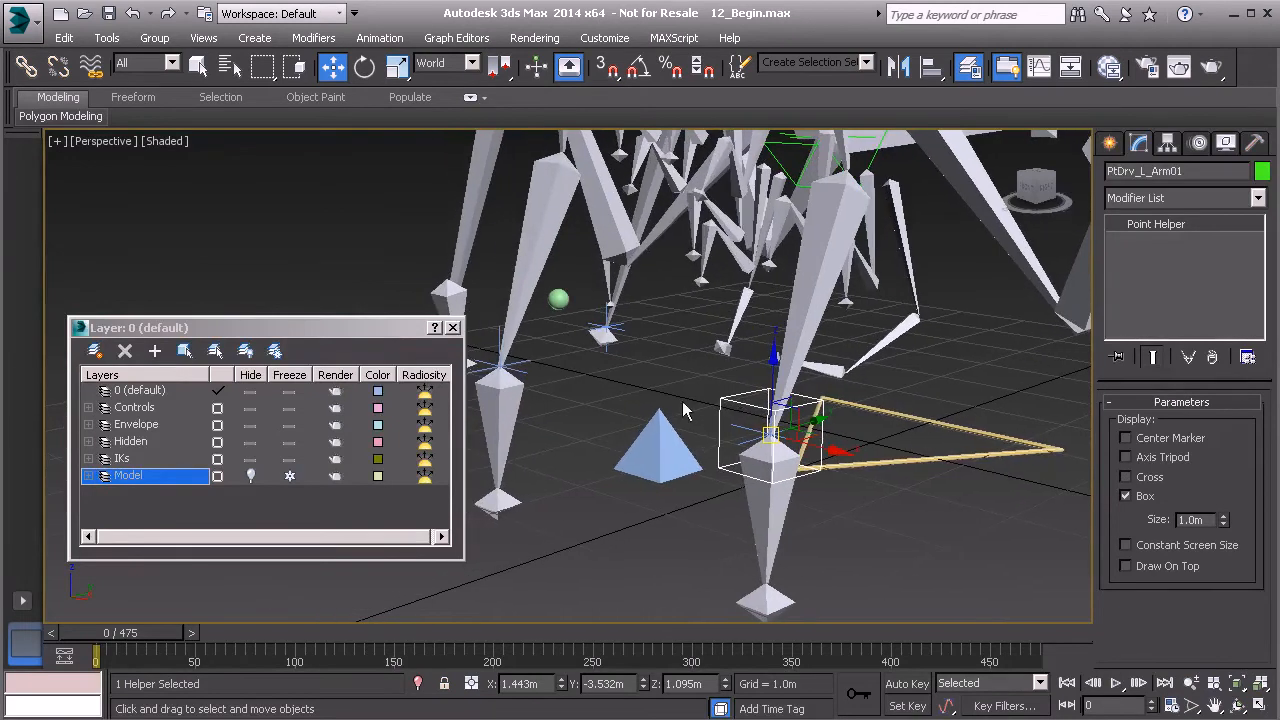
Link the PtDrv_L_Arm01 box helper to the blue pyramid as its parent.
{"action": "left_click", "coordinate": [26, 66]}
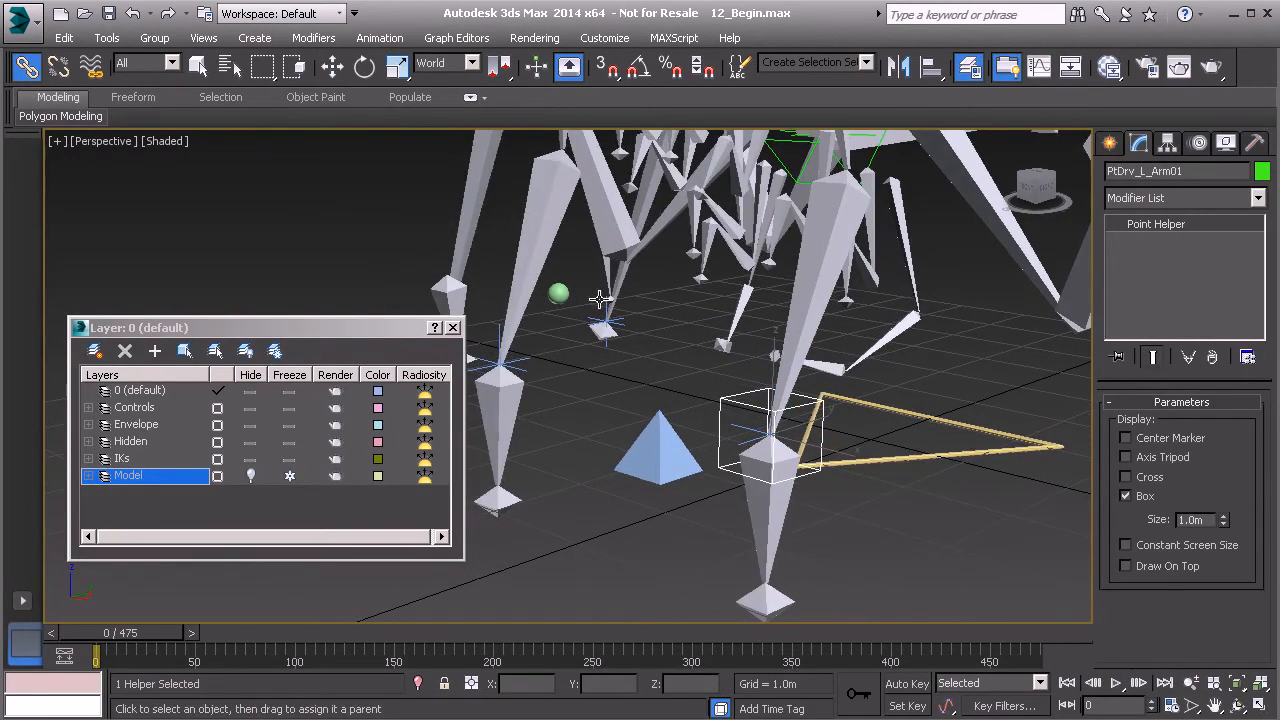
{"action": "left_click_drag", "start_coordinate": [730, 402], "coordinate": [657, 430]}
{"action": "middle_click_drag", "start_coordinate": [657, 432], "coordinate": [664, 443], "text": "alt"}
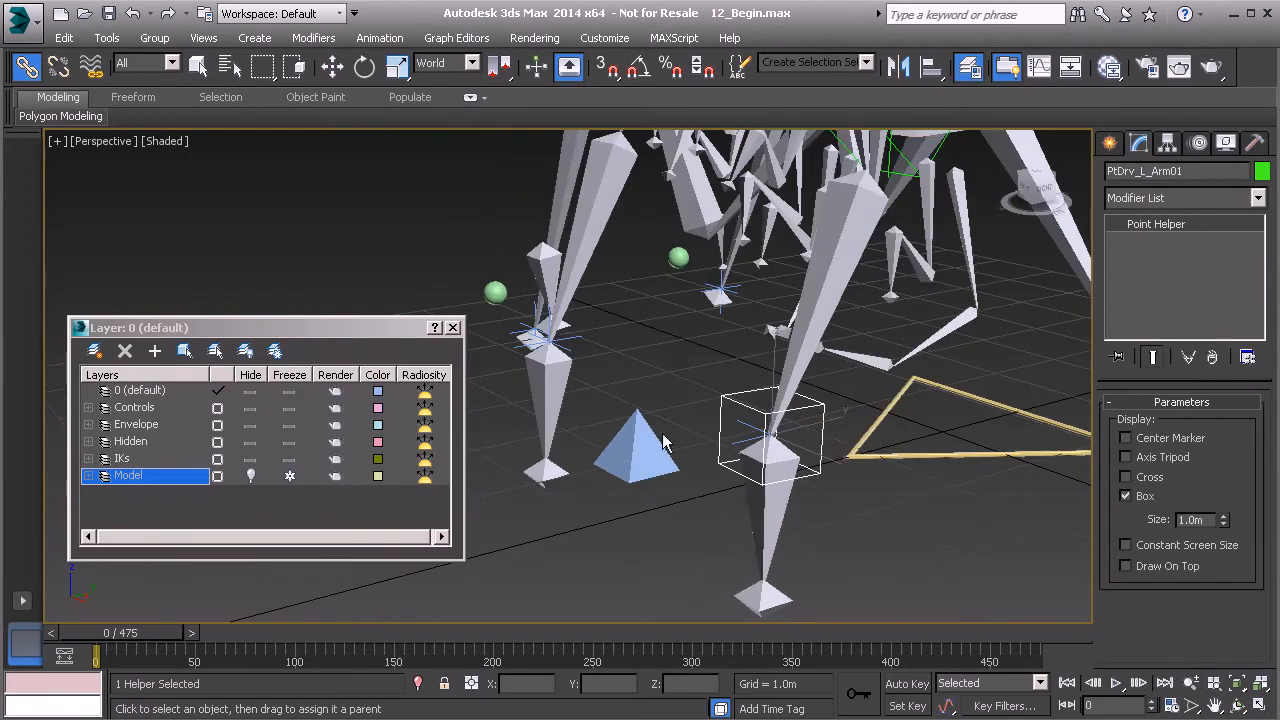
Add an Orientation Constraint to the Bn_L_Wrist01 bone with the PtDrv_L_Arm01 box helper as its target.
{"action": "left_click", "coordinate": [770, 512]}
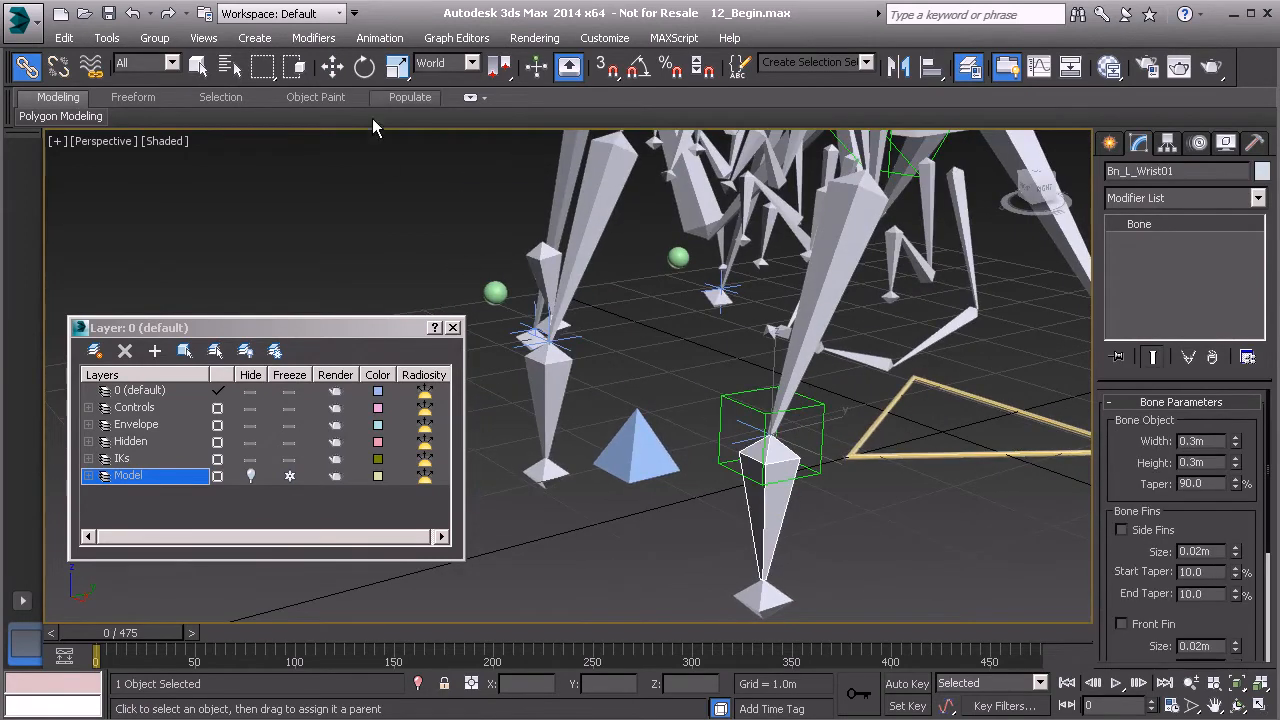
{"action": "left_click", "coordinate": [380, 37]}
{"action": "mouse_move", "coordinate": [457, 127]}
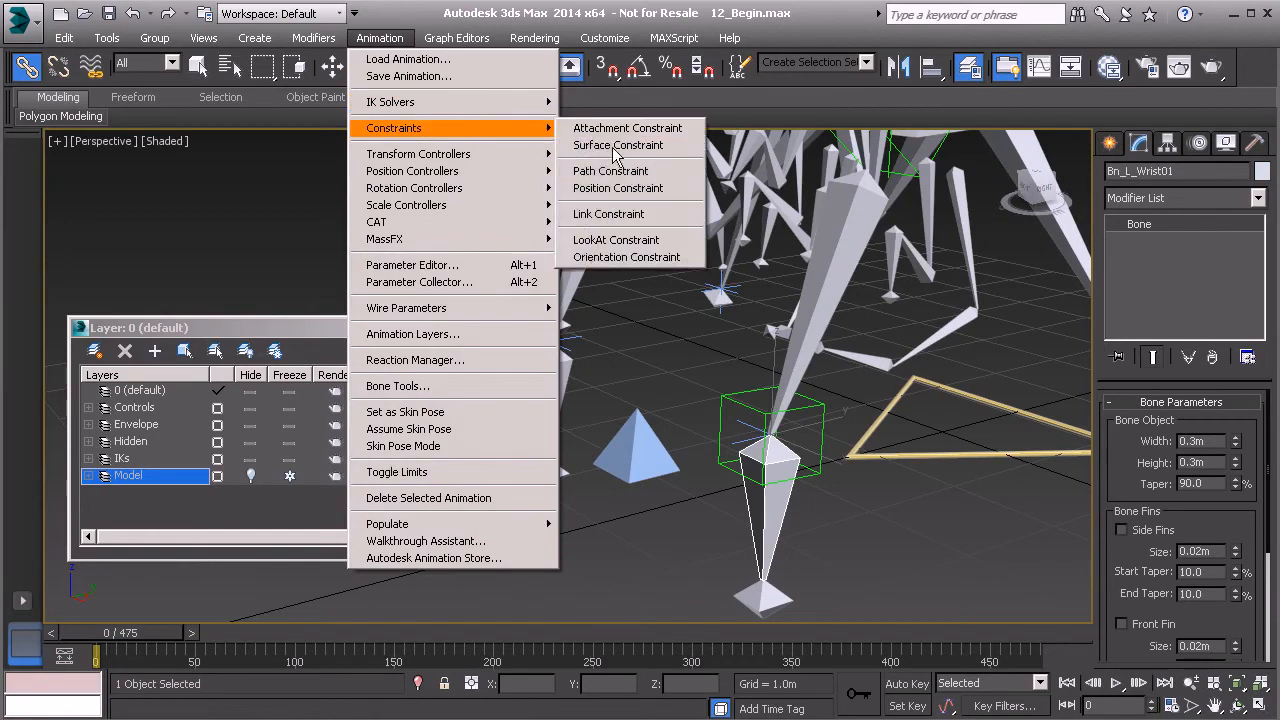
{"action": "left_click", "coordinate": [651, 263]}
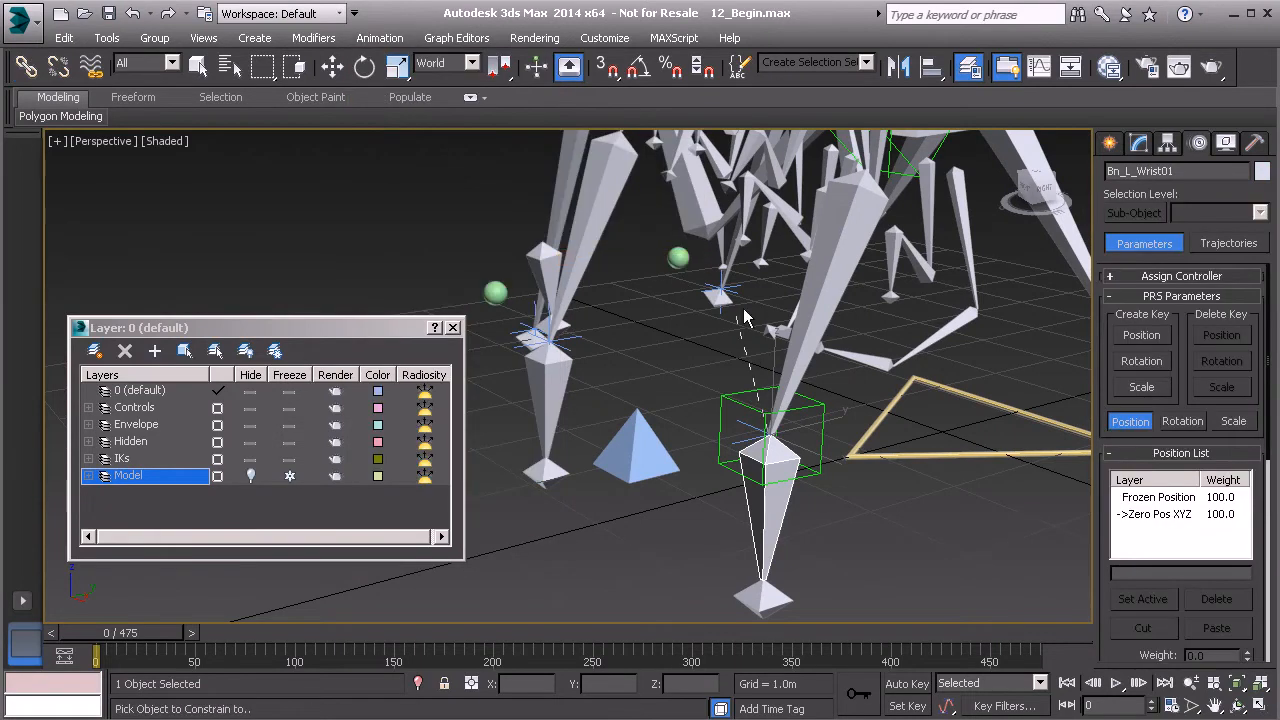
{"action": "left_click", "coordinate": [725, 391]}
Select the blue pyramid, test the wrist by rotating it and undo the rotation.
{"action": "left_click", "coordinate": [636, 449]}
{"action": "middle_click_drag", "start_coordinate": [640, 447], "coordinate": [714, 432], "text": "alt"}
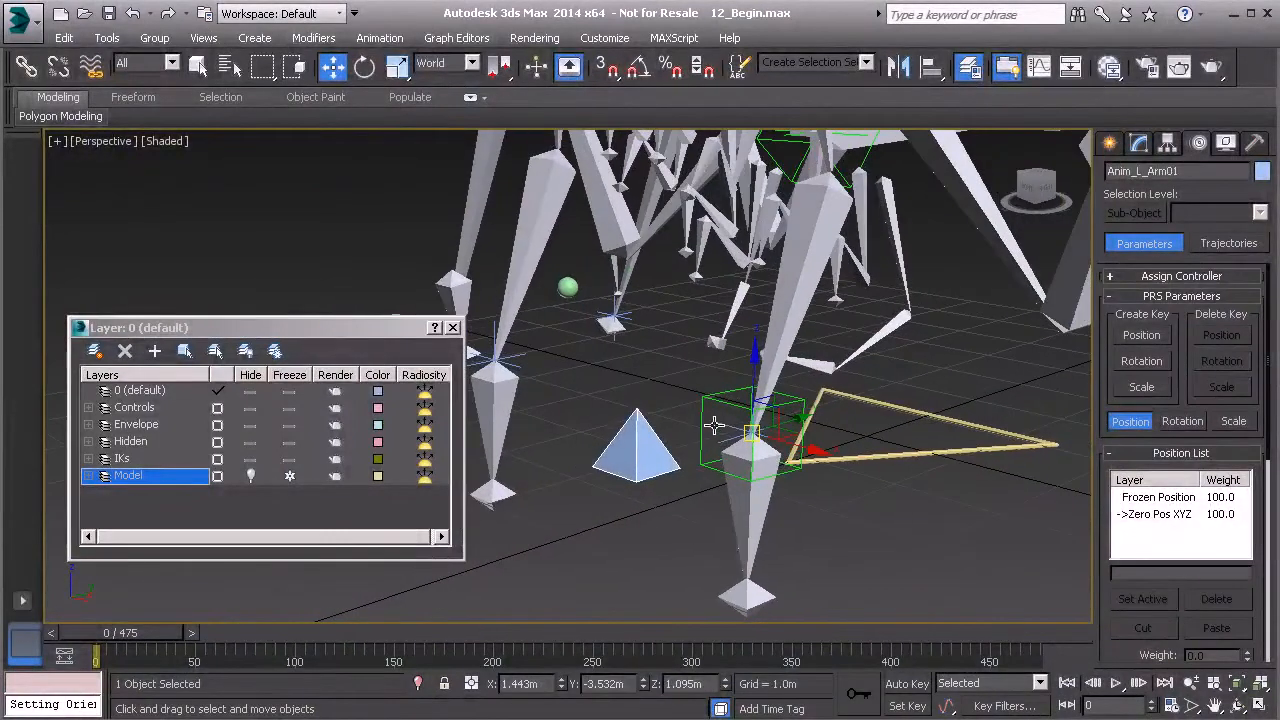
{"action": "key", "text": "e"}
{"action": "left_click_drag", "start_coordinate": [732, 404], "coordinate": [777, 470]}
{"action": "key", "text": "ctrl+z"}
{"action": "middle_click_drag", "start_coordinate": [774, 434], "coordinate": [713, 424], "text": "alt"}
Test the left arm by moving the blue pyramid in the viewport and undo the move.
{"action": "key", "text": "w"}
{"action": "middle_click_drag", "start_coordinate": [824, 464], "coordinate": [790, 418]}
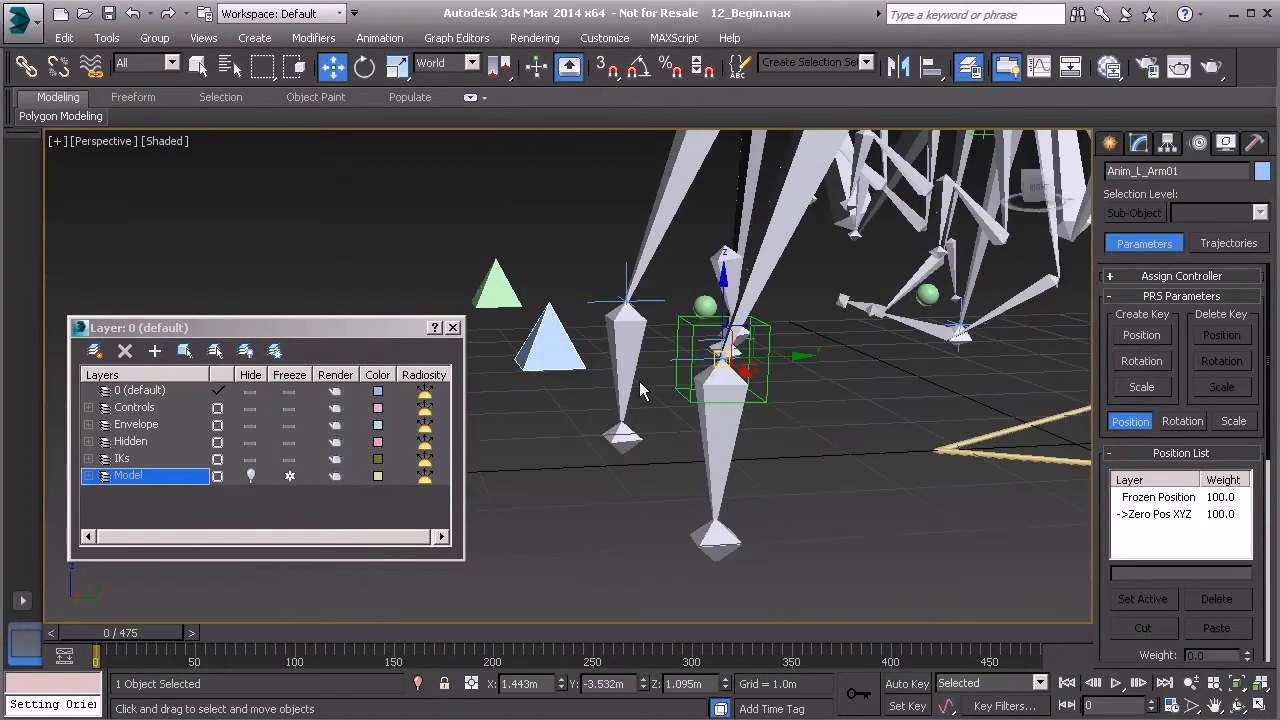
{"action": "middle_click_drag", "start_coordinate": [709, 361], "coordinate": [712, 381]}
{"action": "left_click_drag", "start_coordinate": [762, 370], "coordinate": [597, 178]}
{"action": "key", "text": "ctrl+z"}
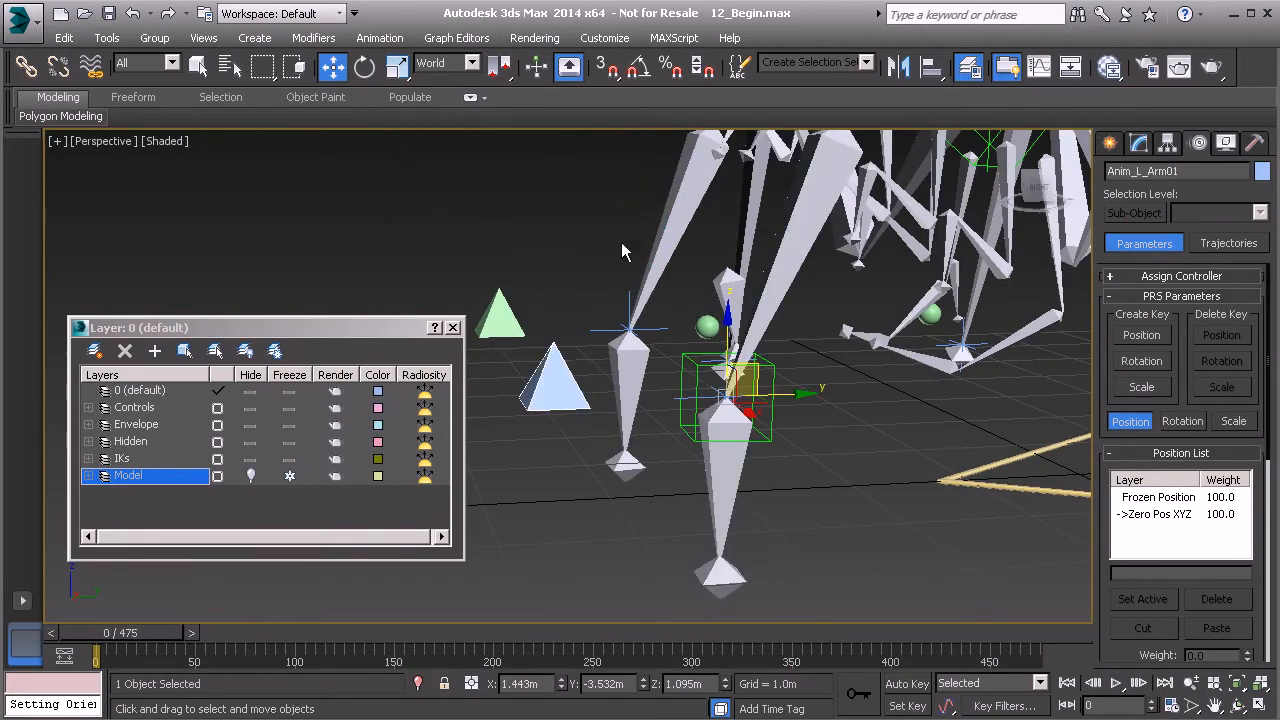
Unhide the Model layer, test moving the blue pyramid with the mesh shown and hide the layer again.
{"action": "left_click", "coordinate": [267, 477]}
{"action": "mouse_move", "coordinate": [760, 376]}
{"action": "left_mouse_down"}
{"action": "mouse_move", "coordinate": [575, 292]}
{"action": "mouse_move", "coordinate": [775, 285]}
{"action": "mouse_move", "coordinate": [638, 228]}
{"action": "mouse_move", "coordinate": [652, 236]}
{"action": "mouse_move", "coordinate": [645, 262]}
{"action": "mouse_move", "coordinate": [759, 362]}
{"action": "left_mouse_up"}
{"action": "left_click", "coordinate": [256, 477]}
{"action": "middle_click_drag", "start_coordinate": [653, 394], "coordinate": [735, 433], "text": "alt"}
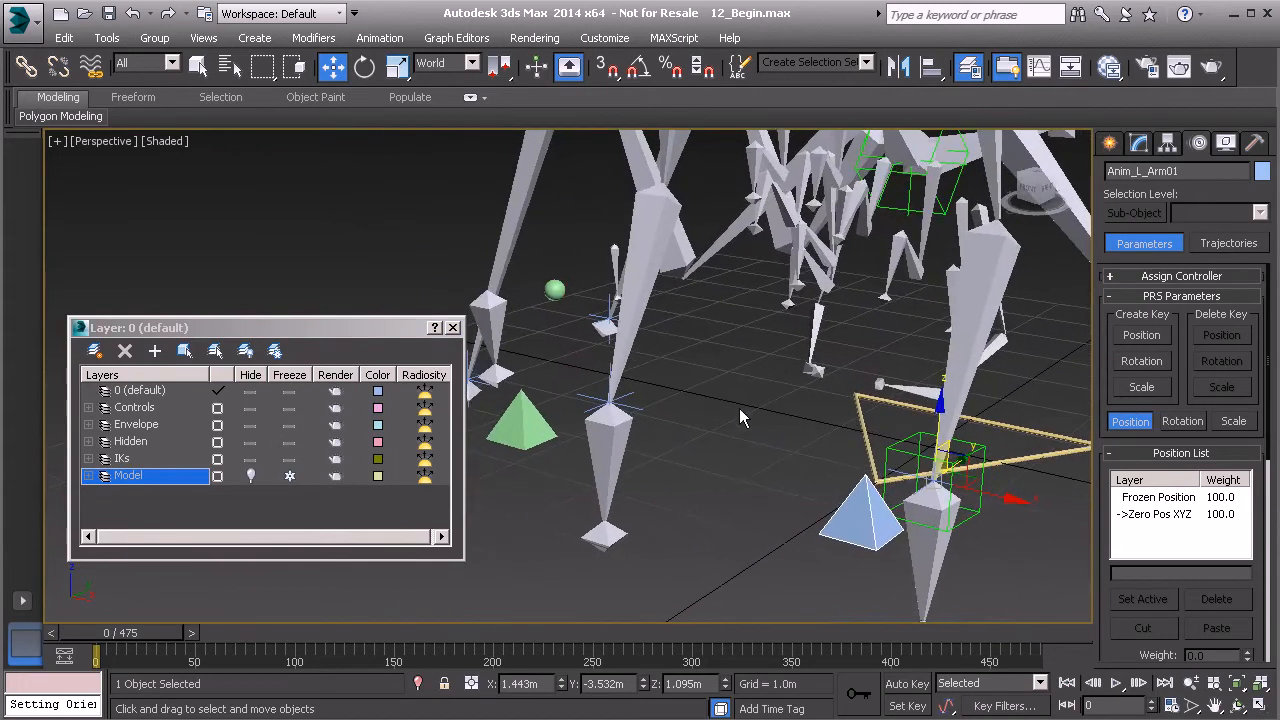
{"action": "middle_click_drag", "start_coordinate": [836, 457], "coordinate": [831, 445]}
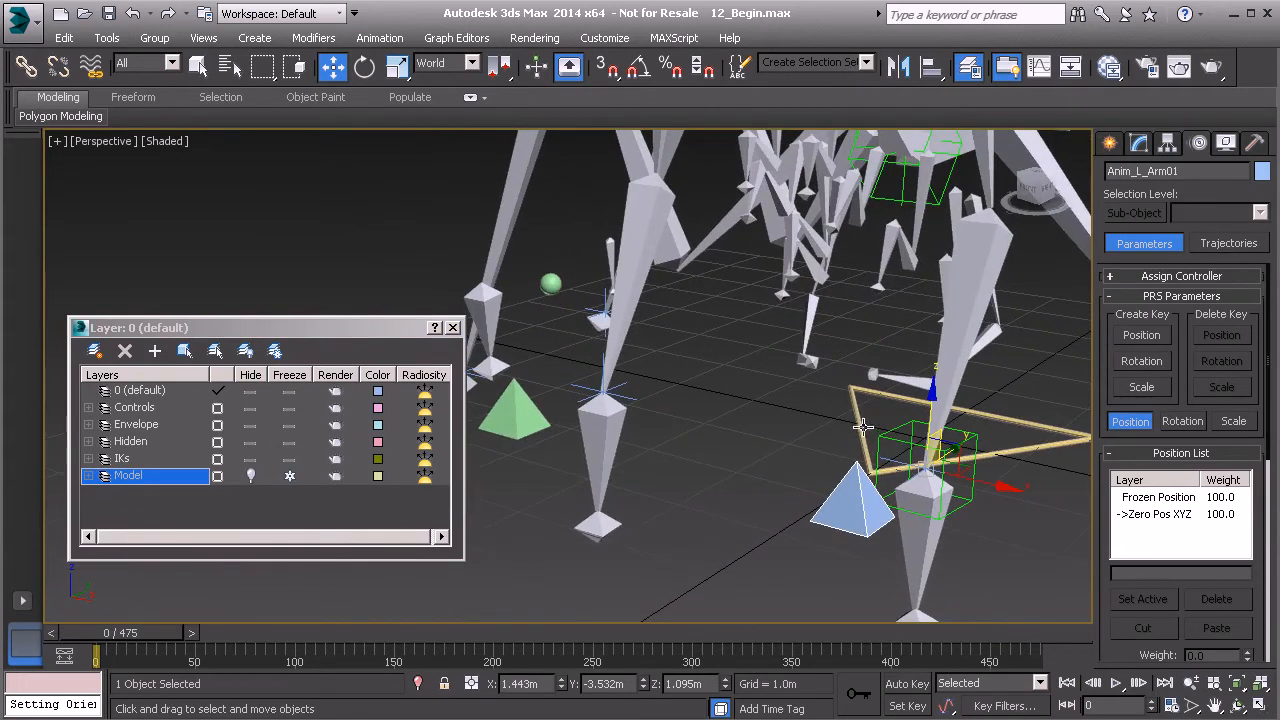
Select the green pyramid, test the right wrist by rotating it and cancel the rotation.
{"action": "left_click", "coordinate": [889, 440]}
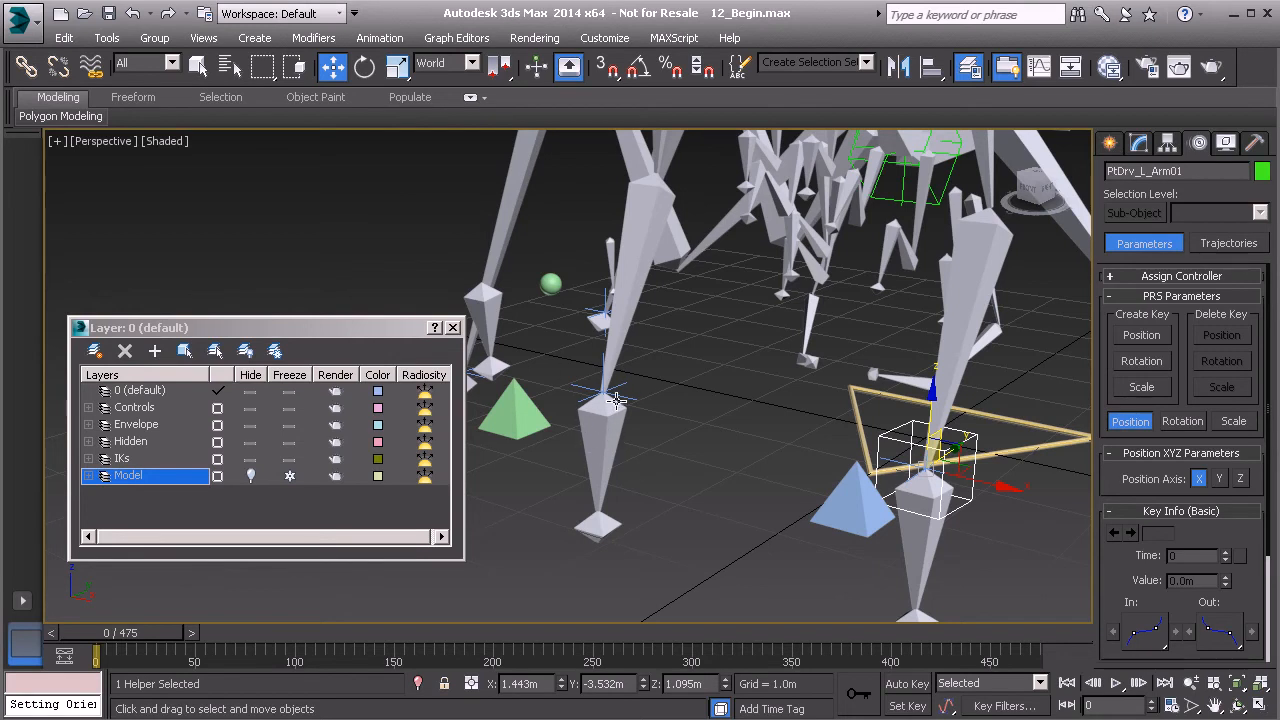
{"action": "left_click", "coordinate": [583, 424]}
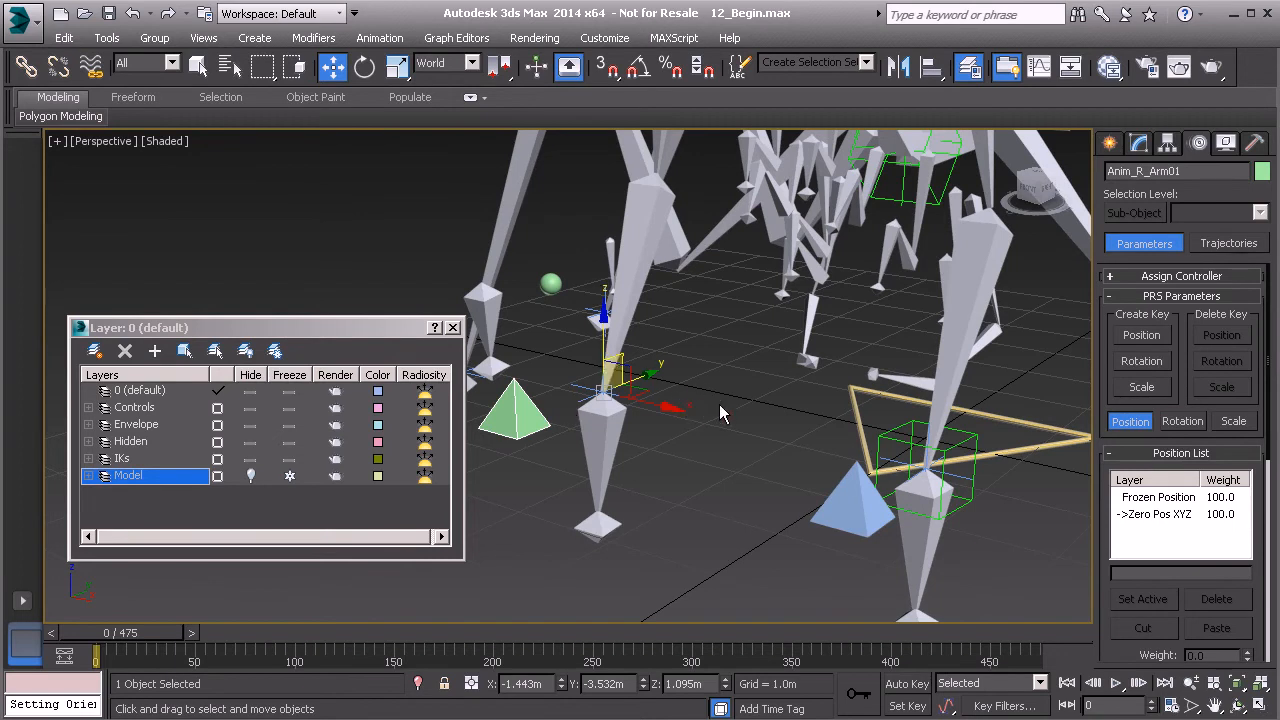
{"action": "middle_click_drag", "start_coordinate": [722, 413], "coordinate": [690, 403], "text": "alt"}
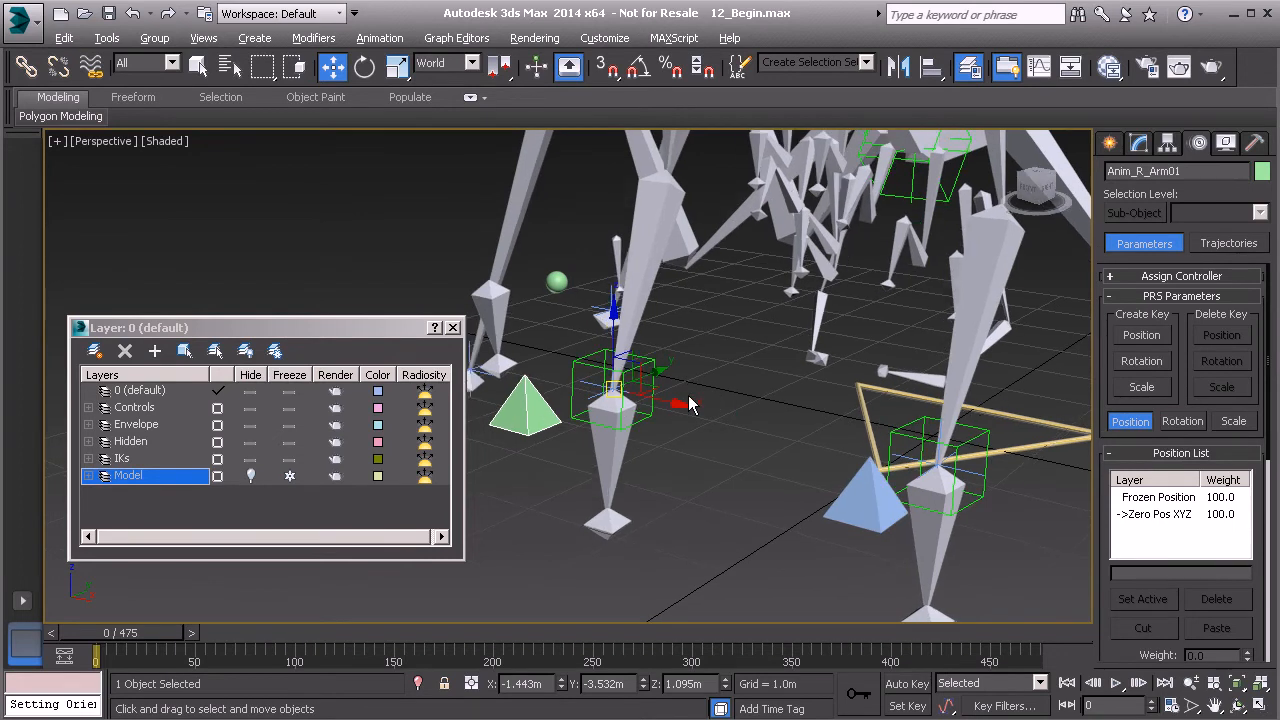
{"action": "mouse_move", "coordinate": [613, 387]}
{"action": "left_mouse_down"}
{"action": "mouse_move", "coordinate": [590, 380]}
{"action": "mouse_move", "coordinate": [670, 378]}
{"action": "mouse_move", "coordinate": [628, 311]}
{"action": "mouse_move", "coordinate": [611, 389]}
{"action": "left_mouse_up"}
{"action": "middle_click_drag", "start_coordinate": [661, 387], "coordinate": [602, 343], "text": "alt"}
{"action": "key", "text": "e"}
{"action": "left_click_drag", "start_coordinate": [603, 343], "coordinate": [650, 323]}
{"action": "right_click", "coordinate": [650, 323]}
{"action": "middle_click_drag", "start_coordinate": [741, 368], "coordinate": [765, 388], "text": "alt"}
{"action": "middle_click_drag", "start_coordinate": [632, 420], "coordinate": [683, 423]}
{"action": "scroll", "coordinate": [683, 314], "scroll_direction": "down", "scroll_amount": 1}
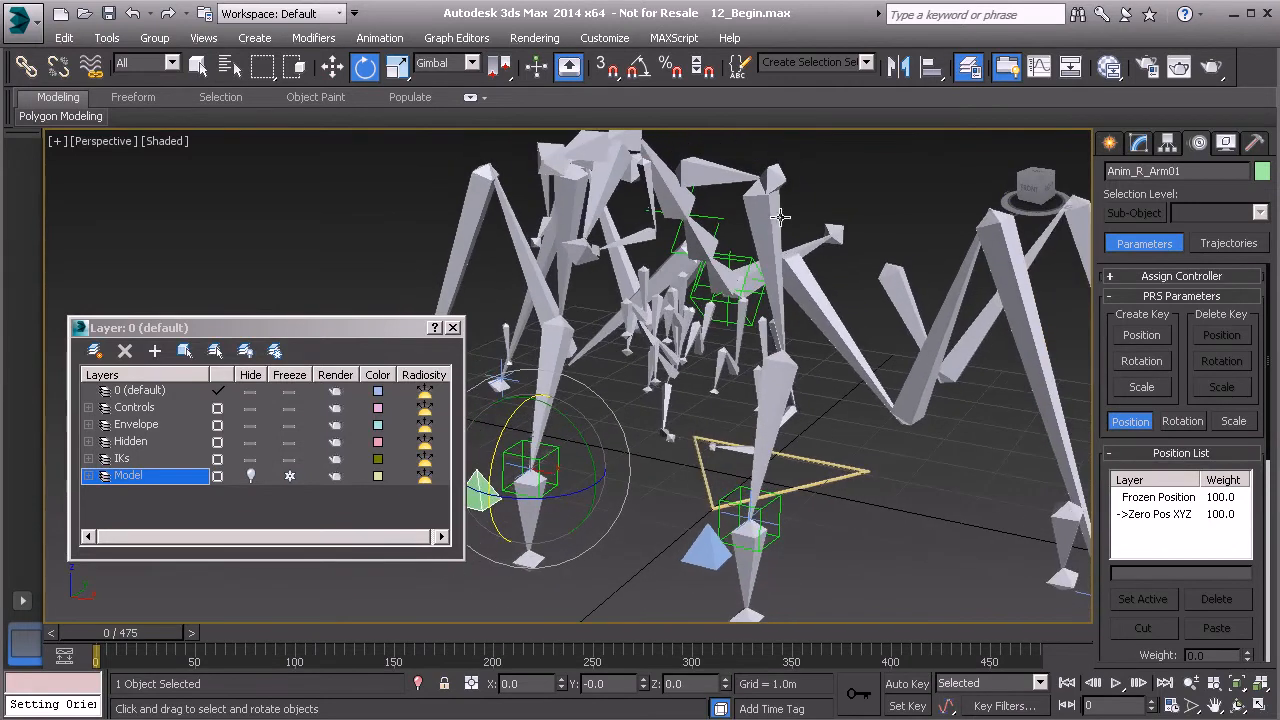
Select the blue pyramid arm control and lock its scaling on all axes in the link info settings.
{"action": "middle_click_drag", "start_coordinate": [666, 209], "coordinate": [696, 246]}
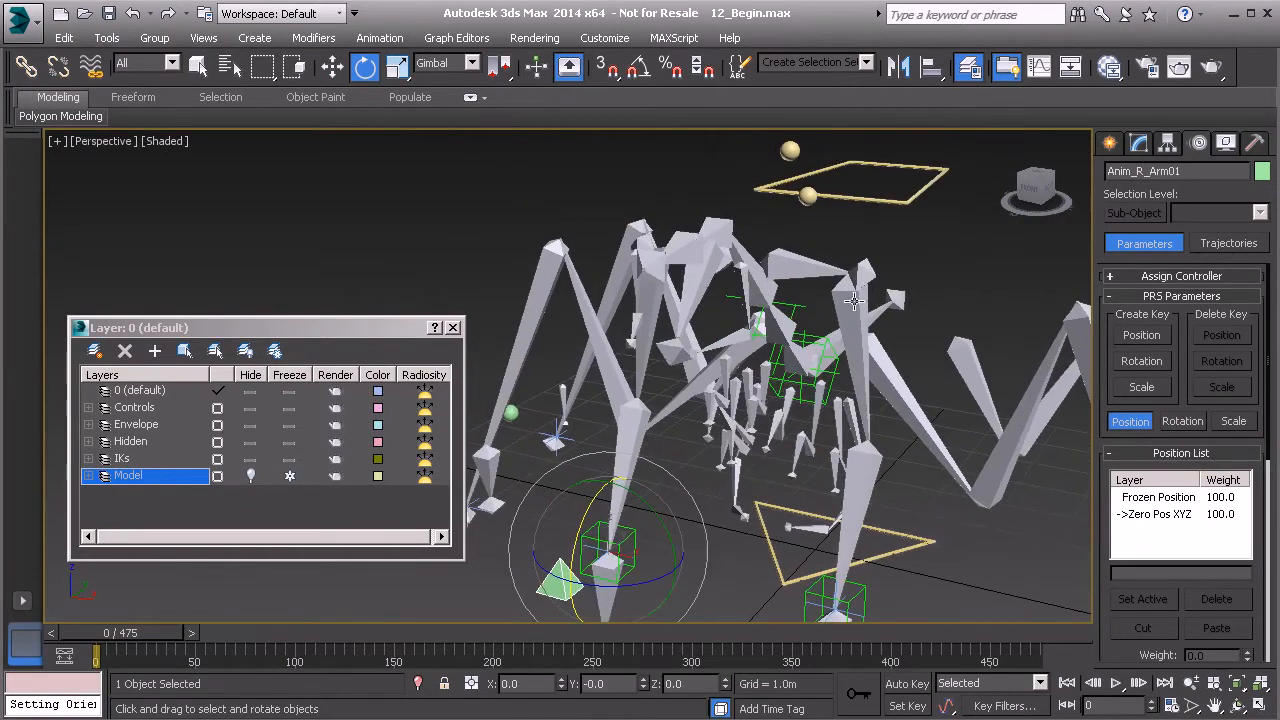
{"action": "middle_click_drag", "start_coordinate": [1008, 432], "coordinate": [799, 270]}
{"action": "left_click", "coordinate": [622, 499]}
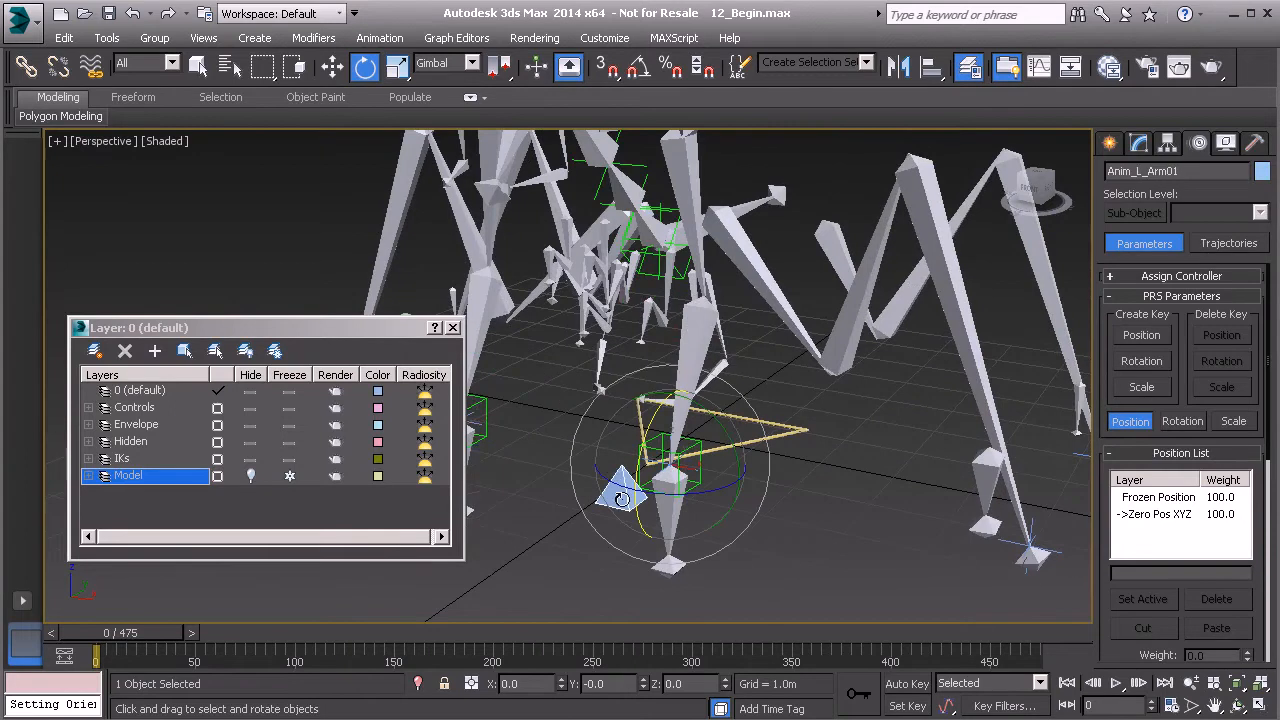
{"action": "left_click", "coordinate": [1168, 143]}
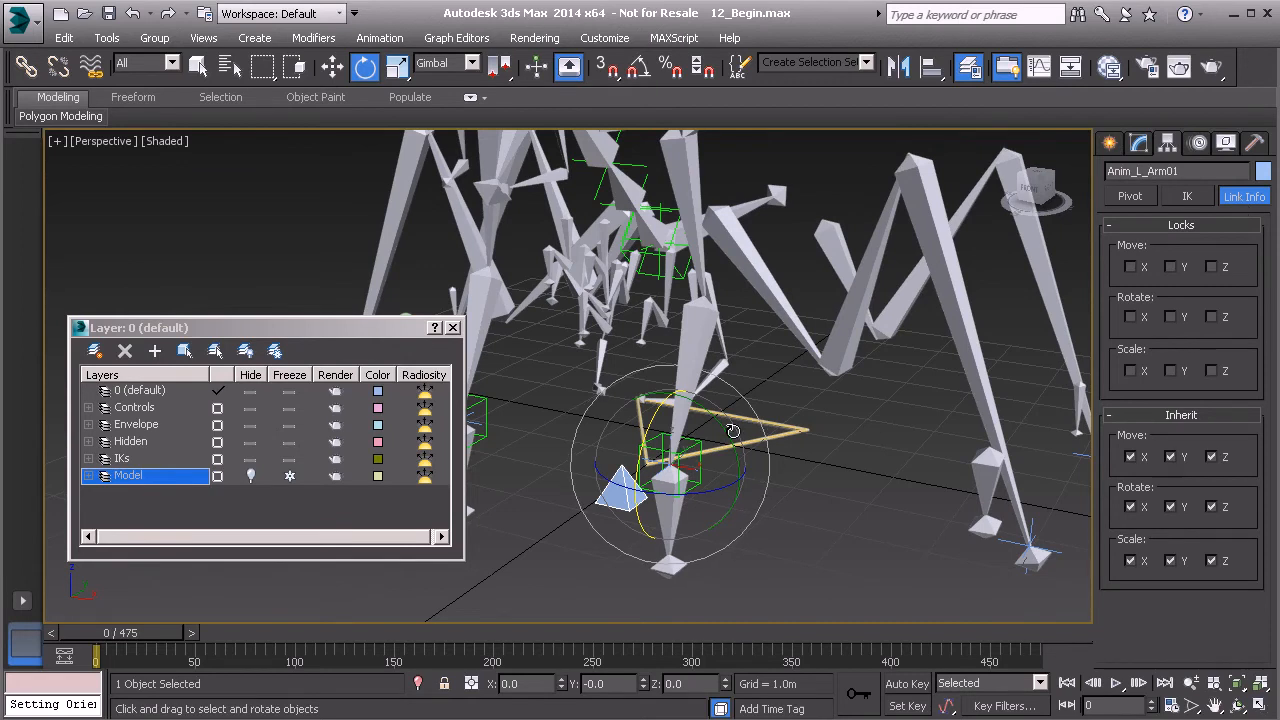
{"action": "middle_click_drag", "start_coordinate": [730, 461], "coordinate": [741, 431]}
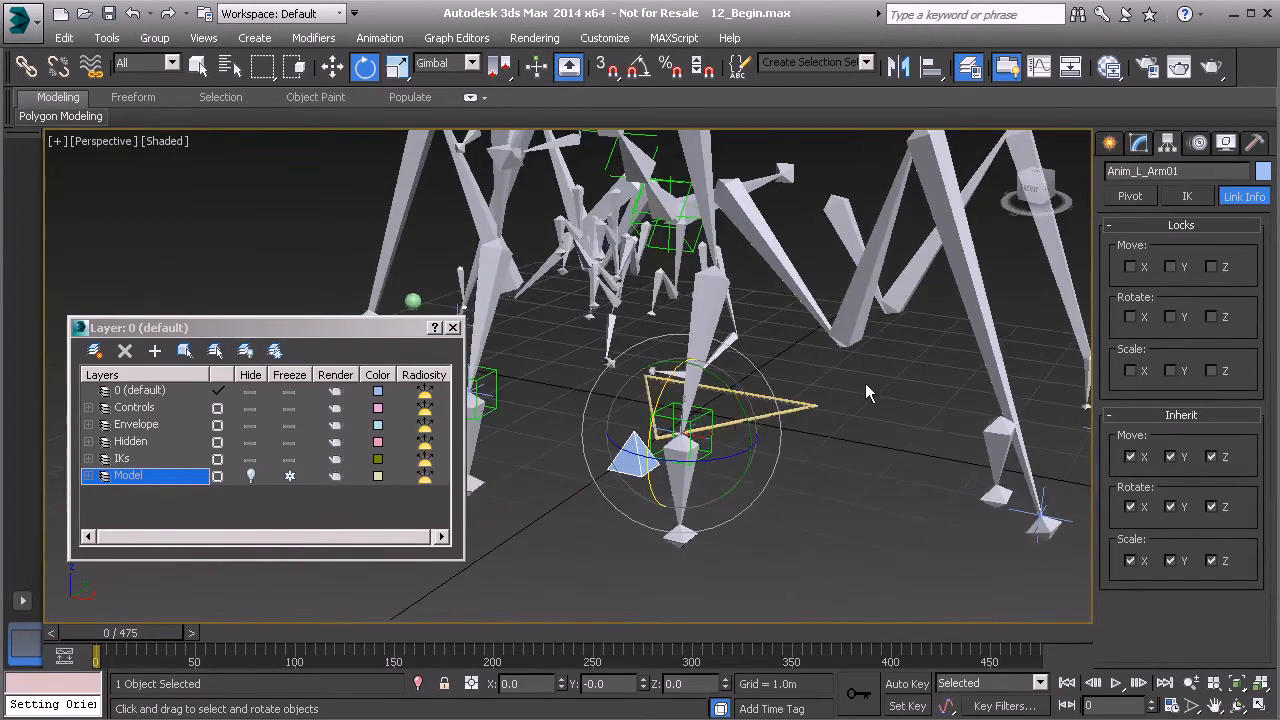
{"action": "middle_click_drag", "start_coordinate": [866, 390], "coordinate": [810, 420]}
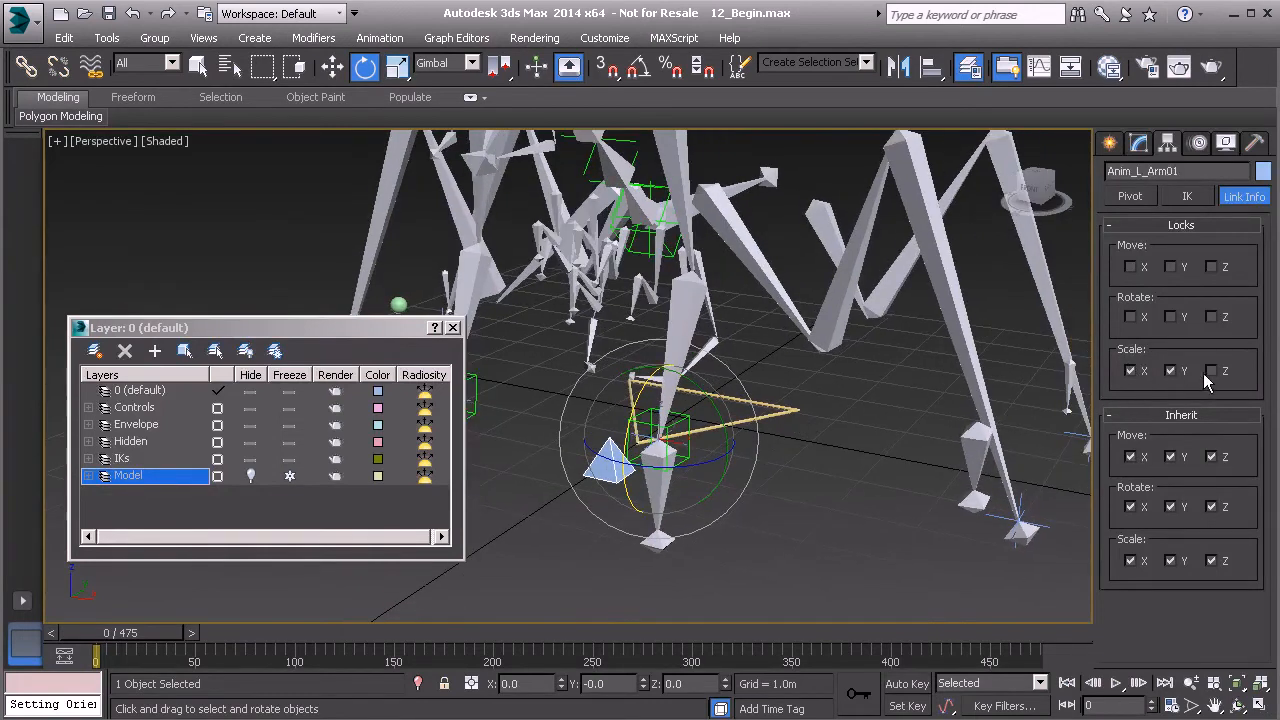
Select the blue sphere control beside the nearest left leg's foot and lock its rotation and scaling.
{"action": "middle_click_drag", "start_coordinate": [767, 438], "coordinate": [675, 452]}
{"action": "left_click", "coordinate": [853, 529]}
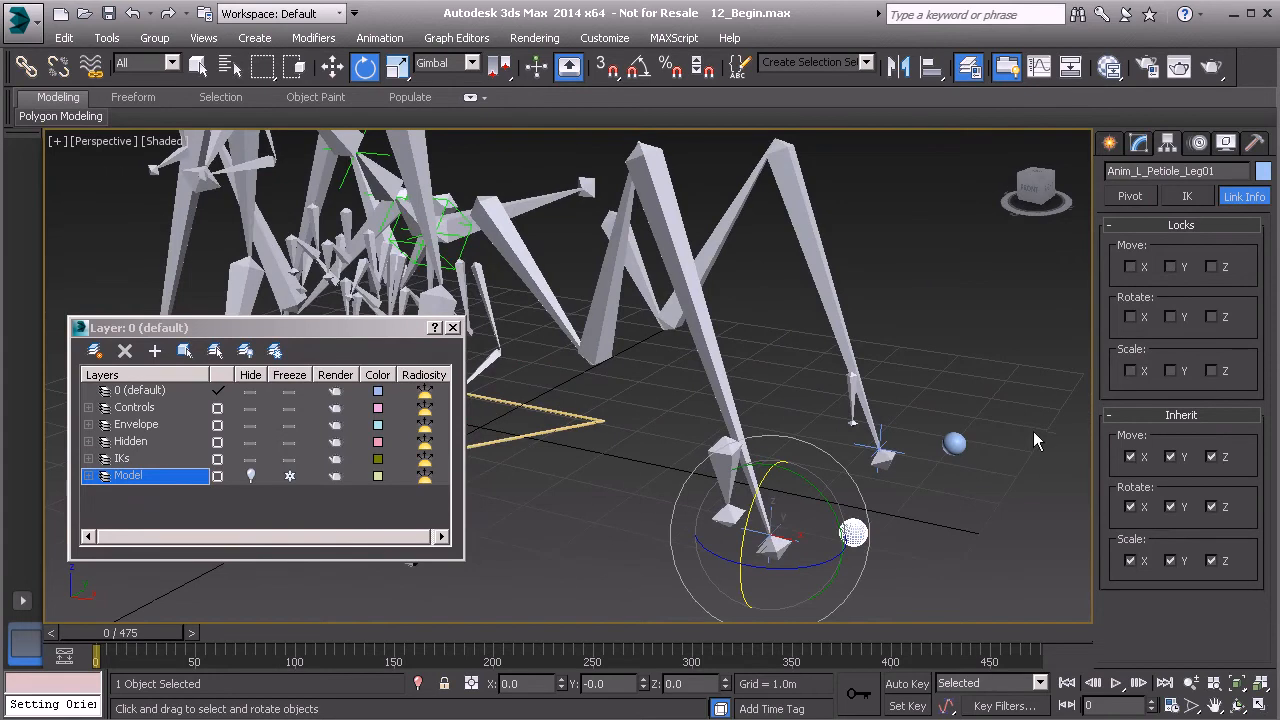
{"action": "middle_click_drag", "start_coordinate": [805, 451], "coordinate": [821, 496]}
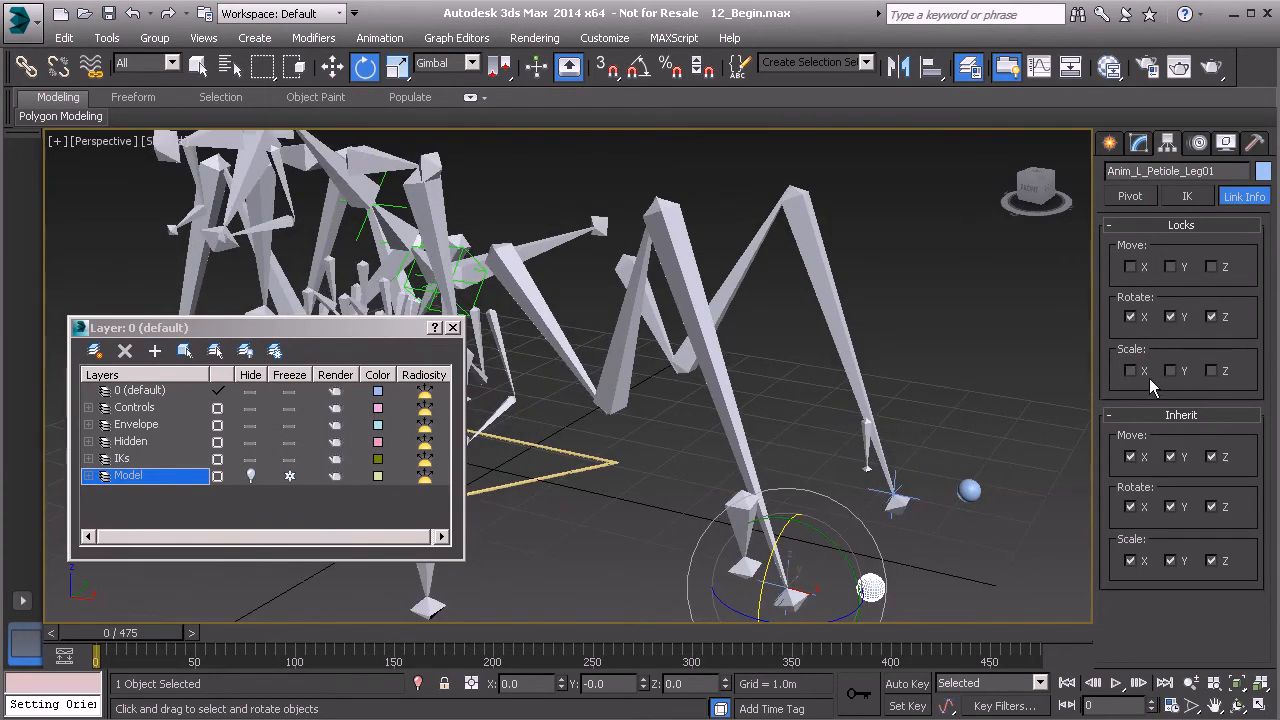
Select the blue box leg target control above the rig and lock its rotation and scaling on X, Y and Z.
{"action": "scroll", "coordinate": [704, 319], "scroll_direction": "down", "scroll_amount": 2}
{"action": "middle_click_drag", "start_coordinate": [704, 319], "coordinate": [811, 434]}
{"action": "middle_click_drag", "start_coordinate": [753, 191], "coordinate": [755, 251]}
{"action": "left_click", "coordinate": [709, 198]}
{"action": "middle_click_drag", "start_coordinate": [812, 373], "coordinate": [812, 323]}
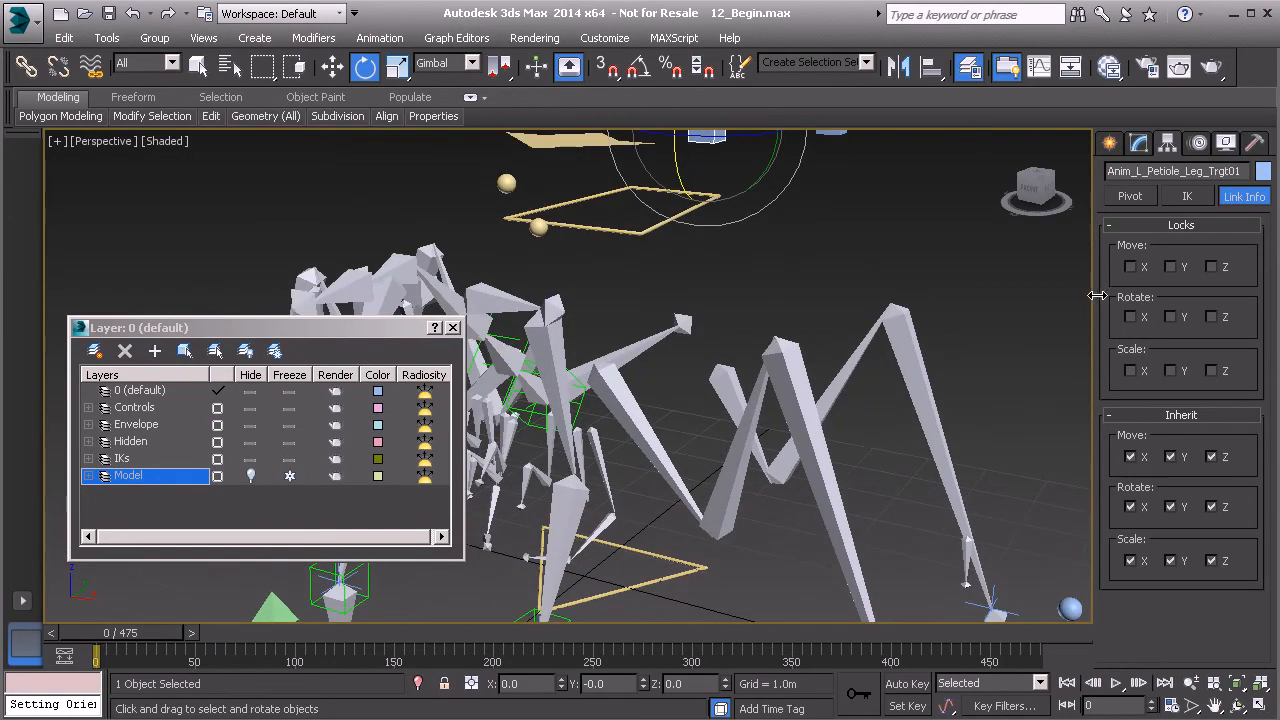
{"action": "left_click", "coordinate": [1134, 371]}
{"action": "left_click", "coordinate": [1216, 373]}
{"action": "middle_click_drag", "start_coordinate": [865, 410], "coordinate": [929, 389]}
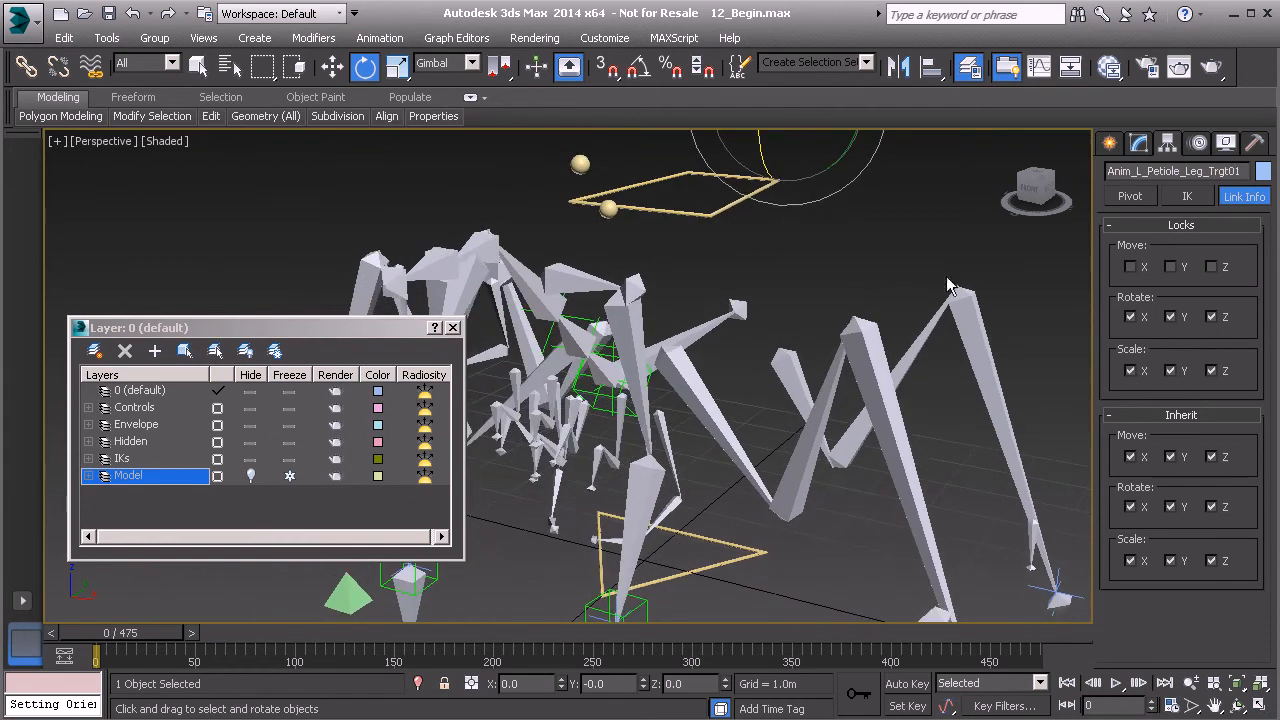
Clone the point helper at the left wrist as a copy named PtDrv_L_Clavicle01.
{"action": "middle_click_drag", "start_coordinate": [862, 293], "coordinate": [877, 277]}
{"action": "middle_click_drag", "start_coordinate": [750, 418], "coordinate": [772, 370]}
{"action": "scroll", "coordinate": [786, 323], "scroll_direction": "down", "scroll_amount": 4}
{"action": "scroll", "coordinate": [772, 370], "scroll_direction": "up", "scroll_amount": 4}
{"action": "left_click", "coordinate": [800, 218]}
{"action": "middle_click_drag", "start_coordinate": [785, 238], "coordinate": [796, 302]}
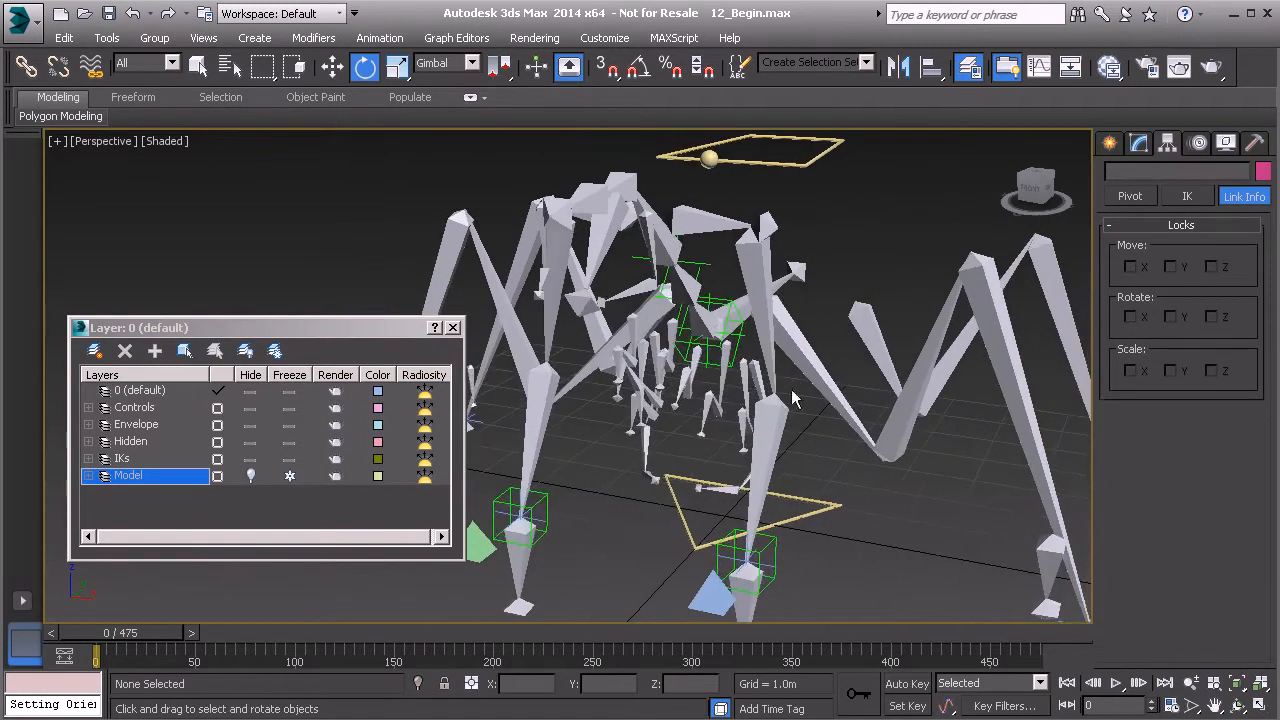
{"action": "left_click", "coordinate": [778, 545]}
{"action": "middle_click_drag", "start_coordinate": [777, 536], "coordinate": [745, 511]}
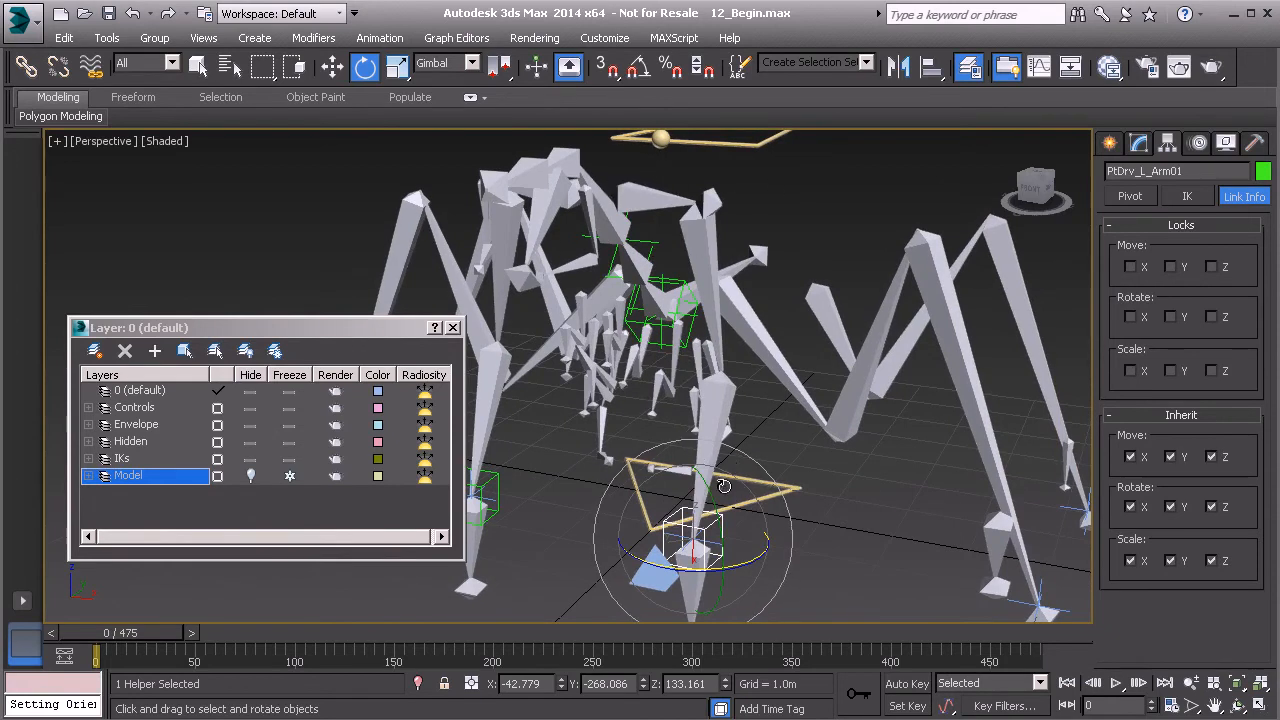
{"action": "middle_click_drag", "start_coordinate": [707, 534], "coordinate": [720, 508]}
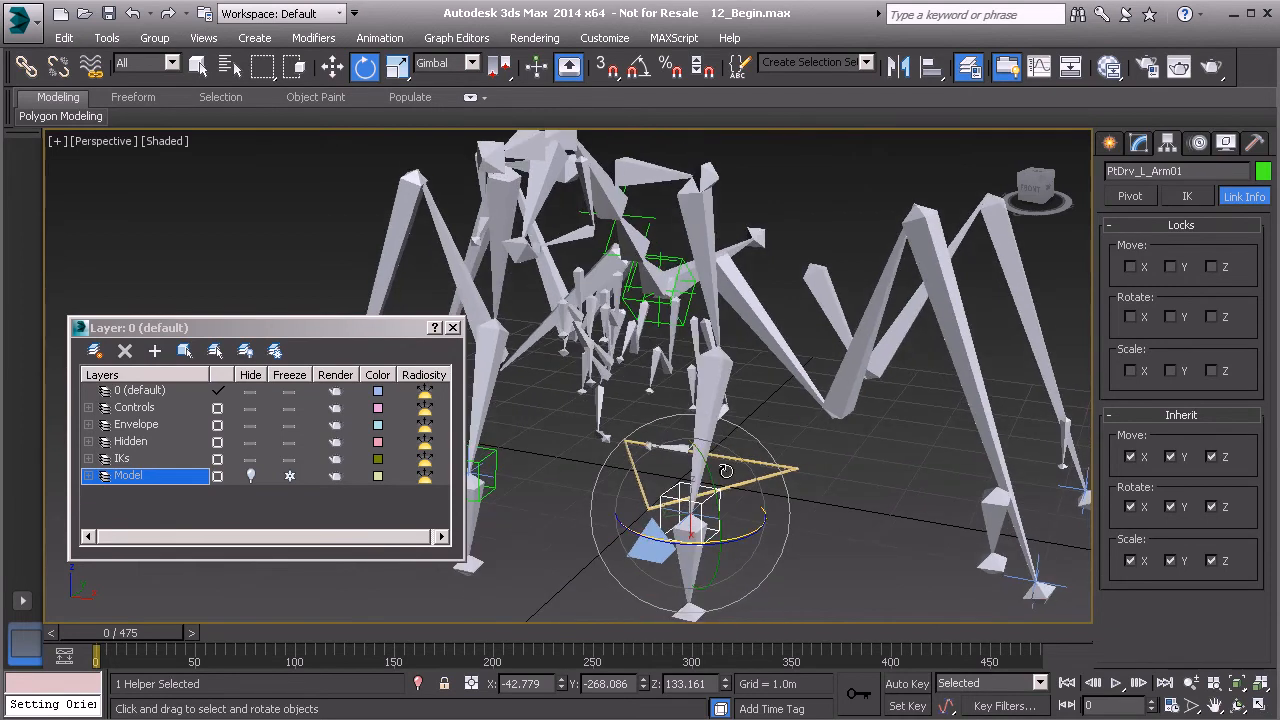
{"action": "left_click_drag", "start_coordinate": [726, 471], "coordinate": [728, 482], "text": "shift"}
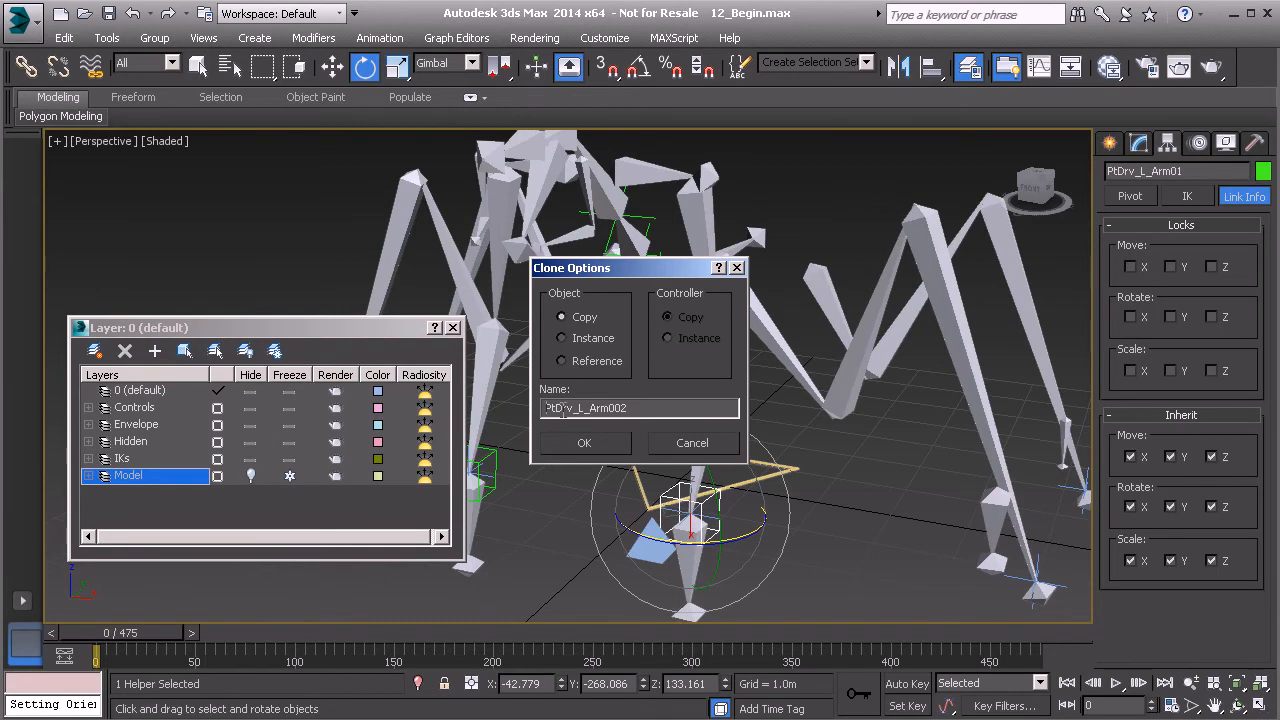
{"action": "left_click_drag", "start_coordinate": [589, 405], "coordinate": [629, 406]}
{"action": "type", "text": "C"}
{"action": "left_click", "coordinate": [590, 443]}
Align the new helper to the left clavicle bone in position and orientation on all axes, pivot point to pivot point.
{"action": "scroll", "coordinate": [660, 338], "scroll_direction": "down", "scroll_amount": 5}
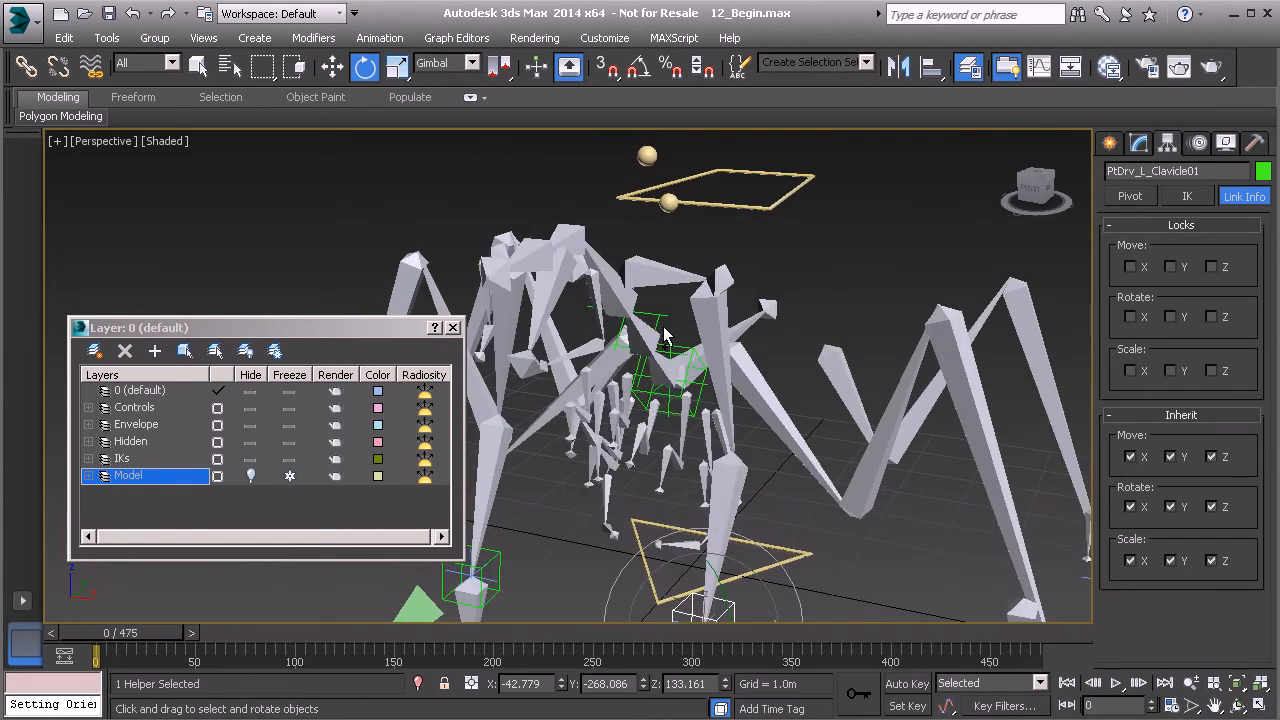
{"action": "key", "text": "w"}
{"action": "key", "text": "alt+a"}
{"action": "left_click", "coordinate": [657, 275]}
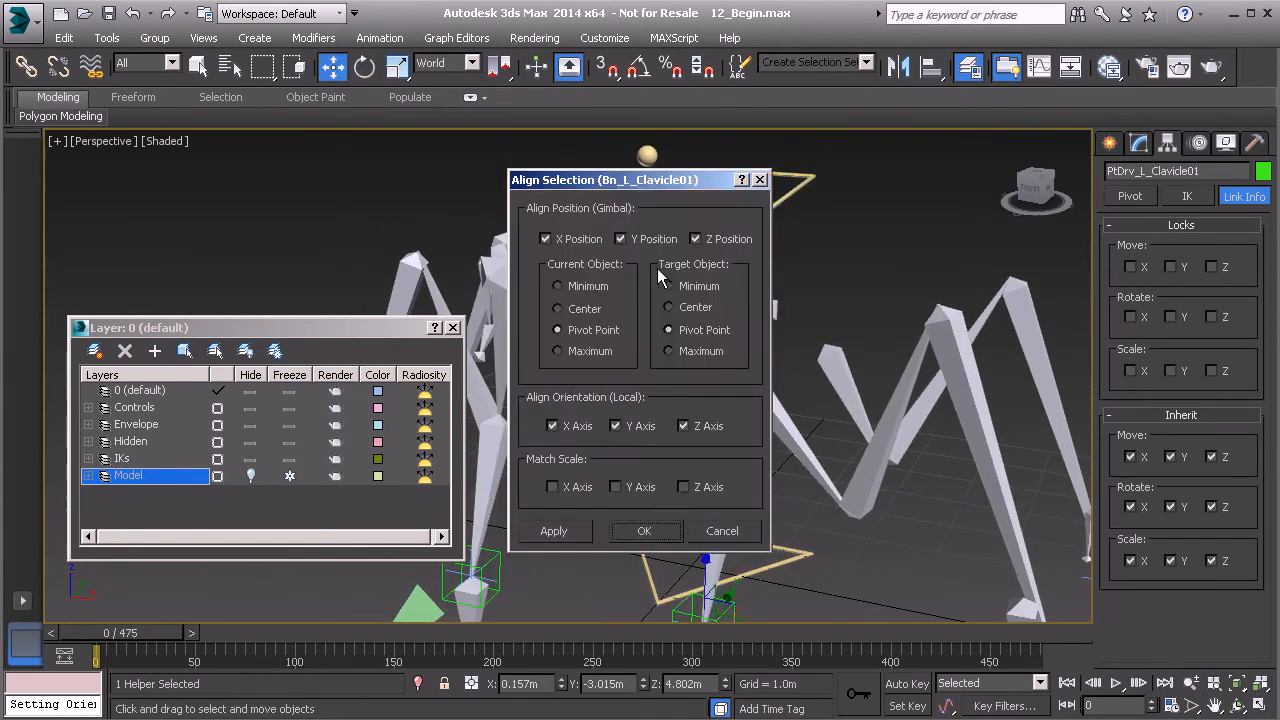
{"action": "left_click", "coordinate": [642, 536]}
{"action": "middle_click_drag", "start_coordinate": [665, 437], "coordinate": [657, 296], "text": "alt"}
{"action": "scroll", "coordinate": [670, 310], "scroll_direction": "up", "scroll_amount": 4}
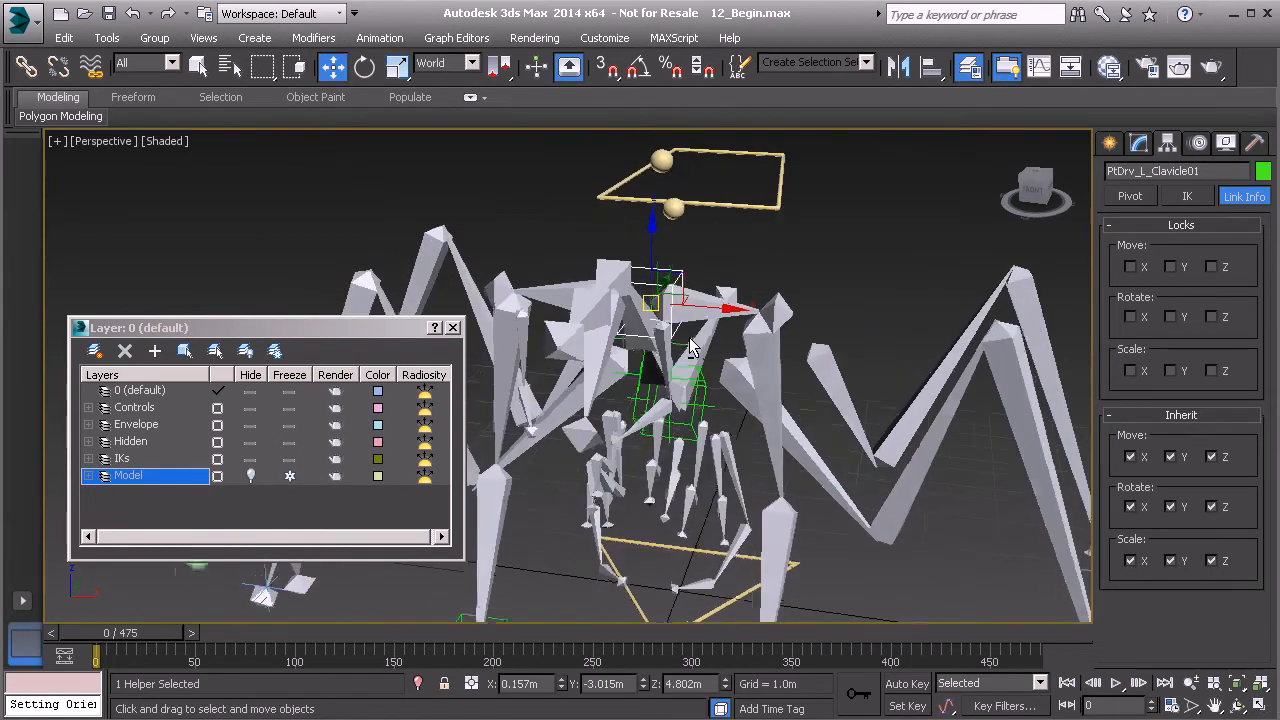
Switch the left clavicle helper's display from Box to Cross.
{"action": "middle_click_drag", "start_coordinate": [688, 350], "coordinate": [758, 330], "text": "alt"}
{"action": "left_click", "coordinate": [1139, 143]}
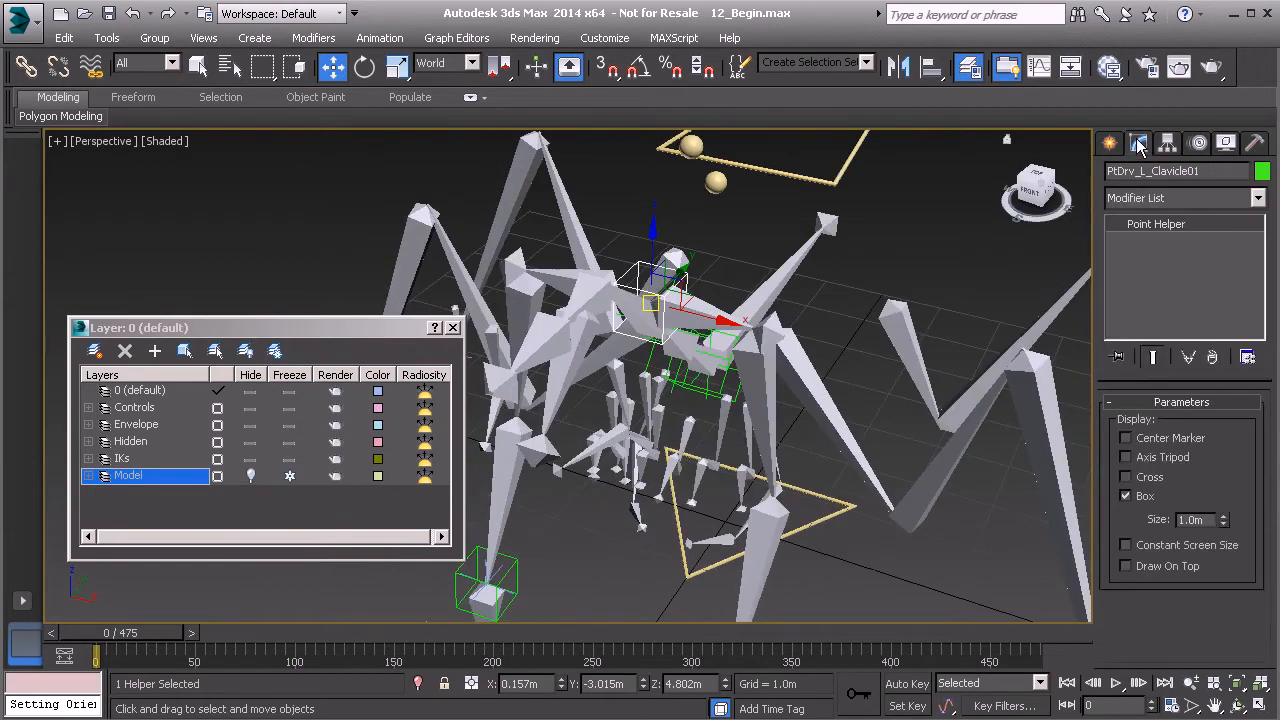
{"action": "left_click", "coordinate": [1124, 497]}
{"action": "left_click", "coordinate": [1132, 478]}
{"action": "middle_click_drag", "start_coordinate": [722, 370], "coordinate": [691, 318], "text": "alt"}
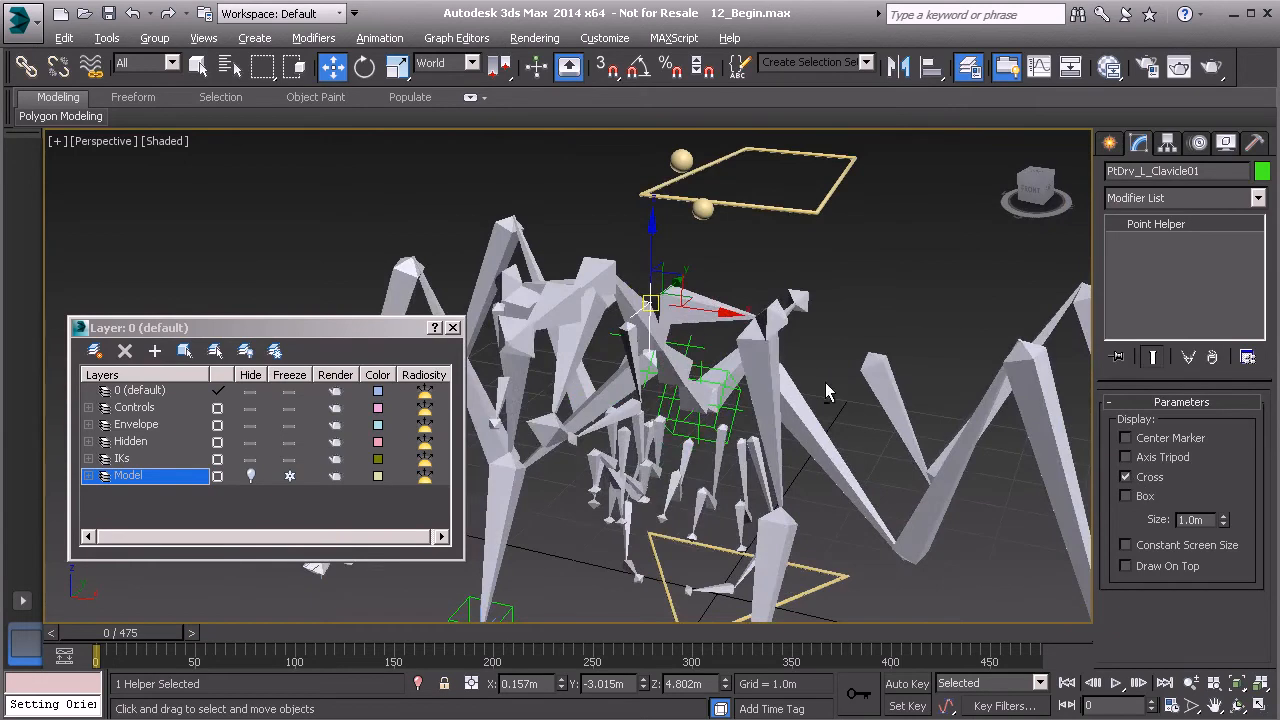
Clone the left clavicle helper as a copy named PtDrv_R_Clavicle01.
{"action": "middle_click_drag", "start_coordinate": [1076, 478], "coordinate": [705, 334], "text": "alt"}
{"action": "key", "text": "ctrl+v"}
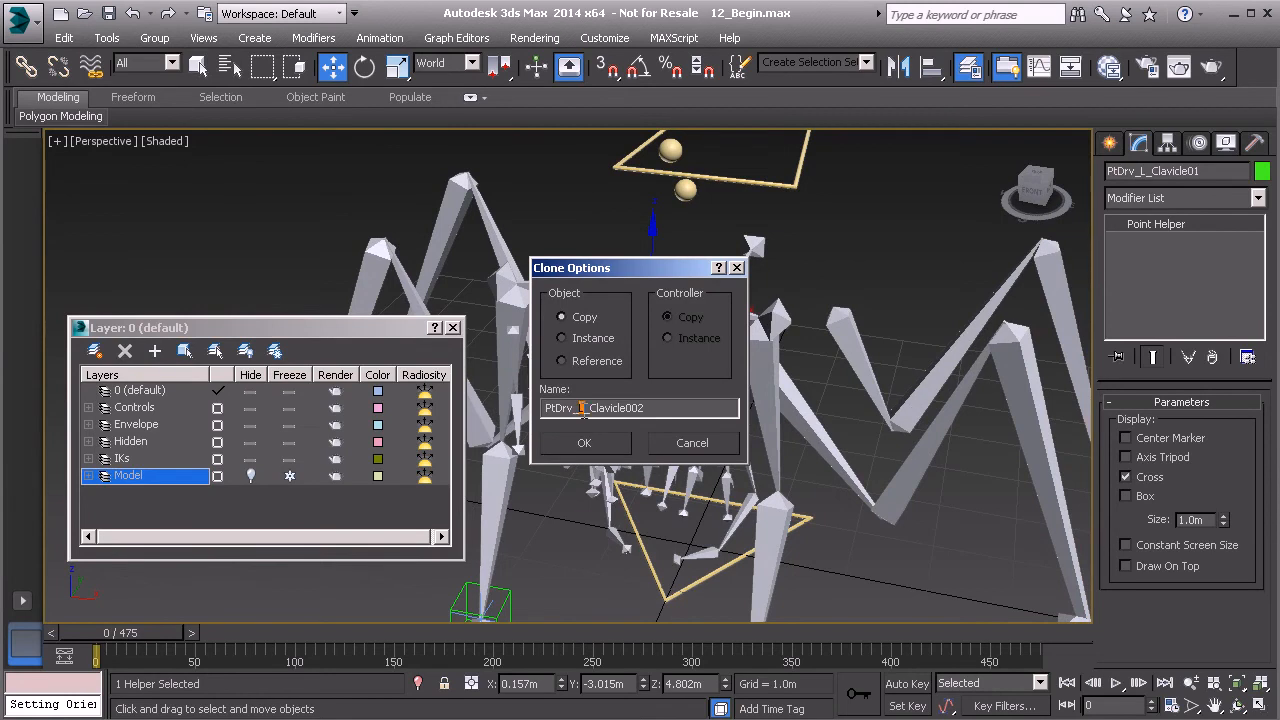
{"action": "type", "text": "R"}
{"action": "left_click", "coordinate": [584, 443]}
Align the right clavicle helper to the right clavicle bone and deselect it.
{"action": "middle_click_drag", "start_coordinate": [605, 450], "coordinate": [620, 422], "text": "alt"}
{"action": "key", "text": "alt+a"}
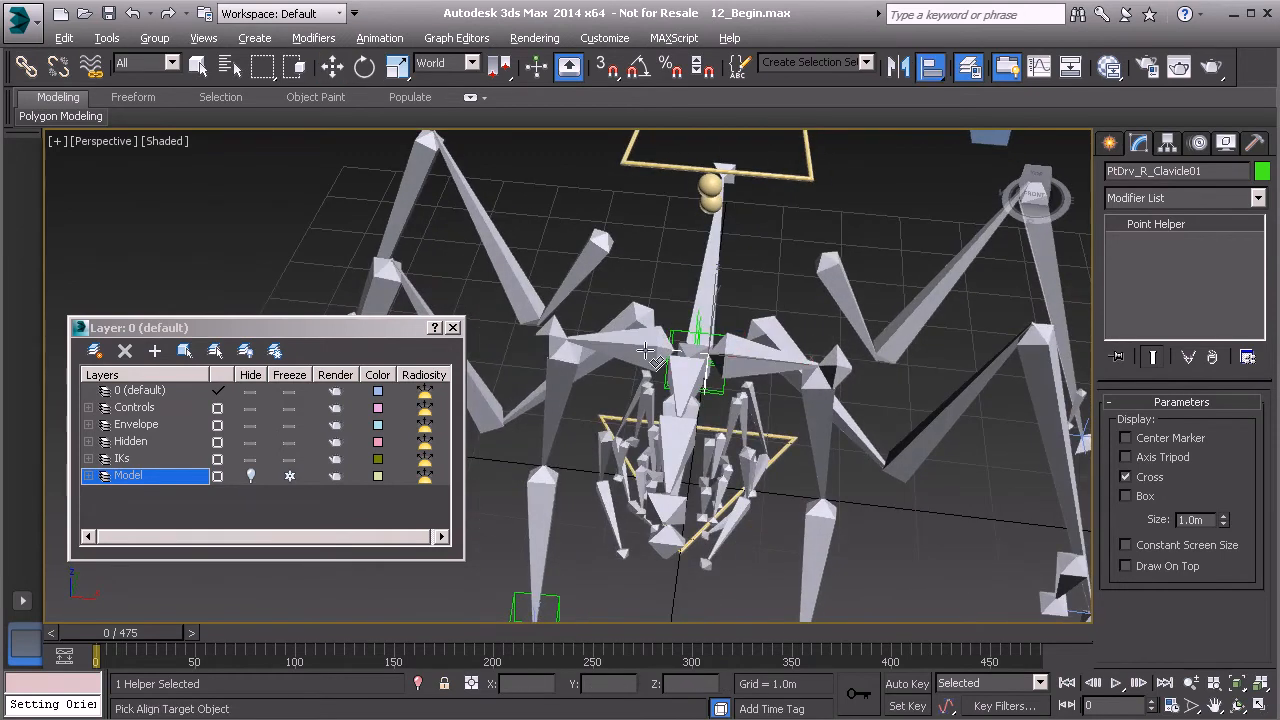
{"action": "left_click", "coordinate": [645, 352]}
{"action": "left_click", "coordinate": [644, 531]}
{"action": "middle_click_drag", "start_coordinate": [644, 531], "coordinate": [743, 395], "text": "alt"}
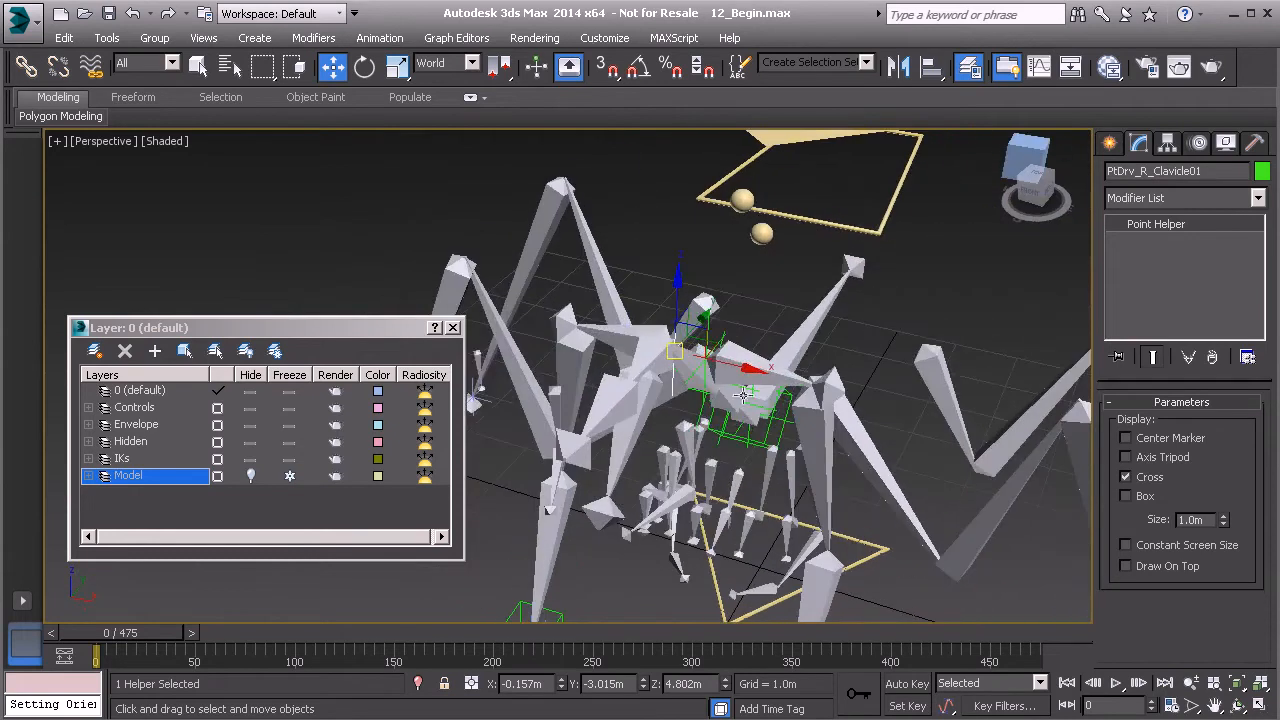
{"action": "left_click", "coordinate": [896, 299]}
Draw a circle spline with a radius of about 0.294 m above the bones in the Left view.
{"action": "middle_click_drag", "start_coordinate": [882, 317], "coordinate": [785, 430], "text": "alt"}
{"action": "left_click", "coordinate": [1109, 143]}
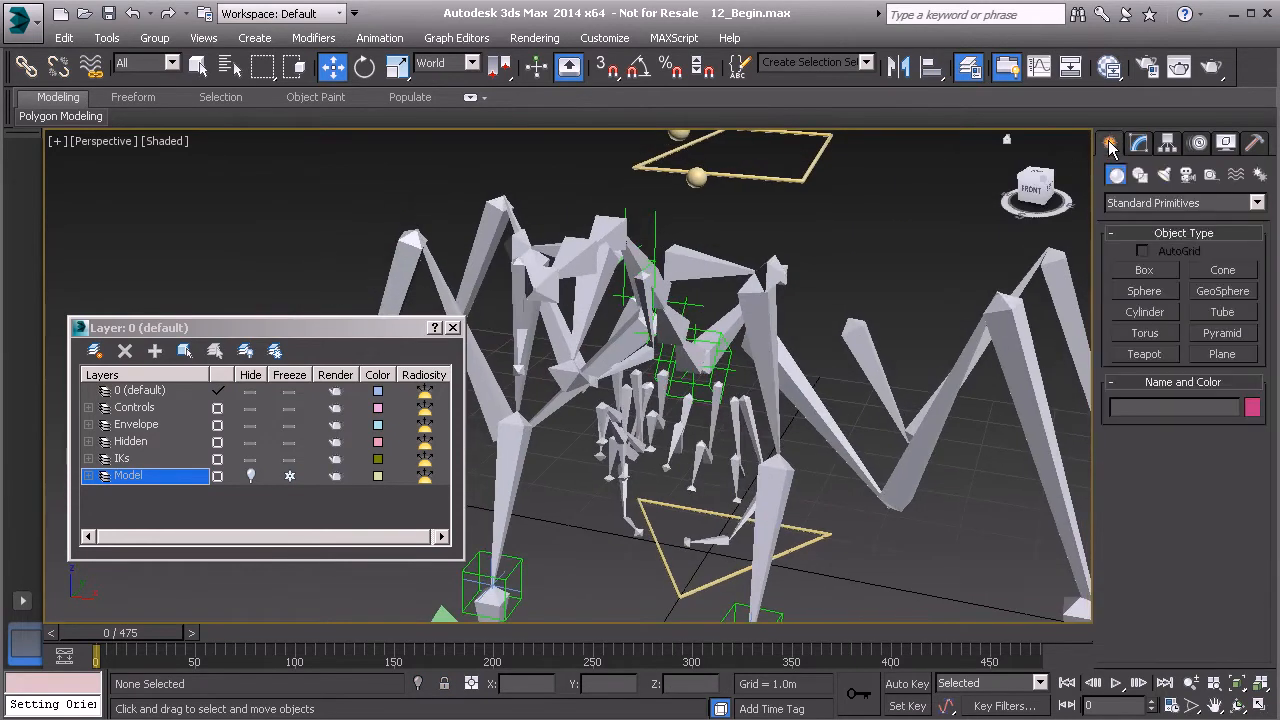
{"action": "left_click", "coordinate": [1139, 176]}
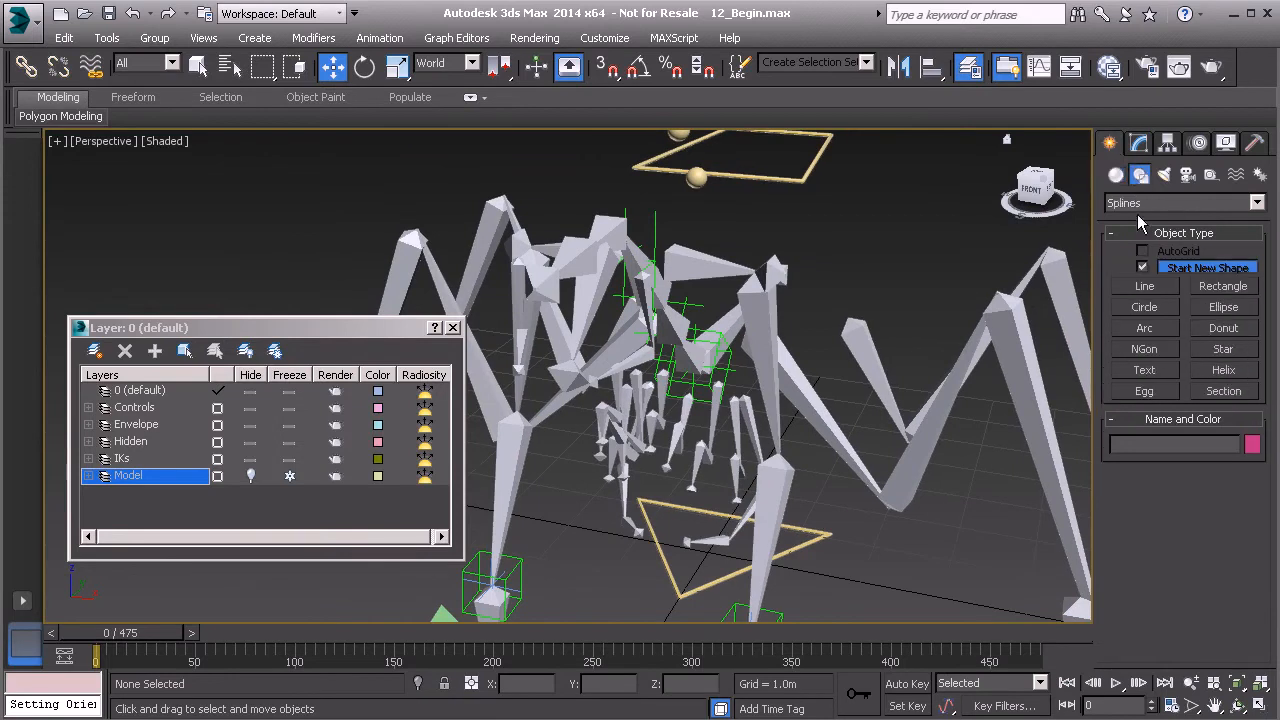
{"action": "left_click", "coordinate": [1145, 309]}
{"action": "middle_click_drag", "start_coordinate": [840, 404], "coordinate": [790, 305]}
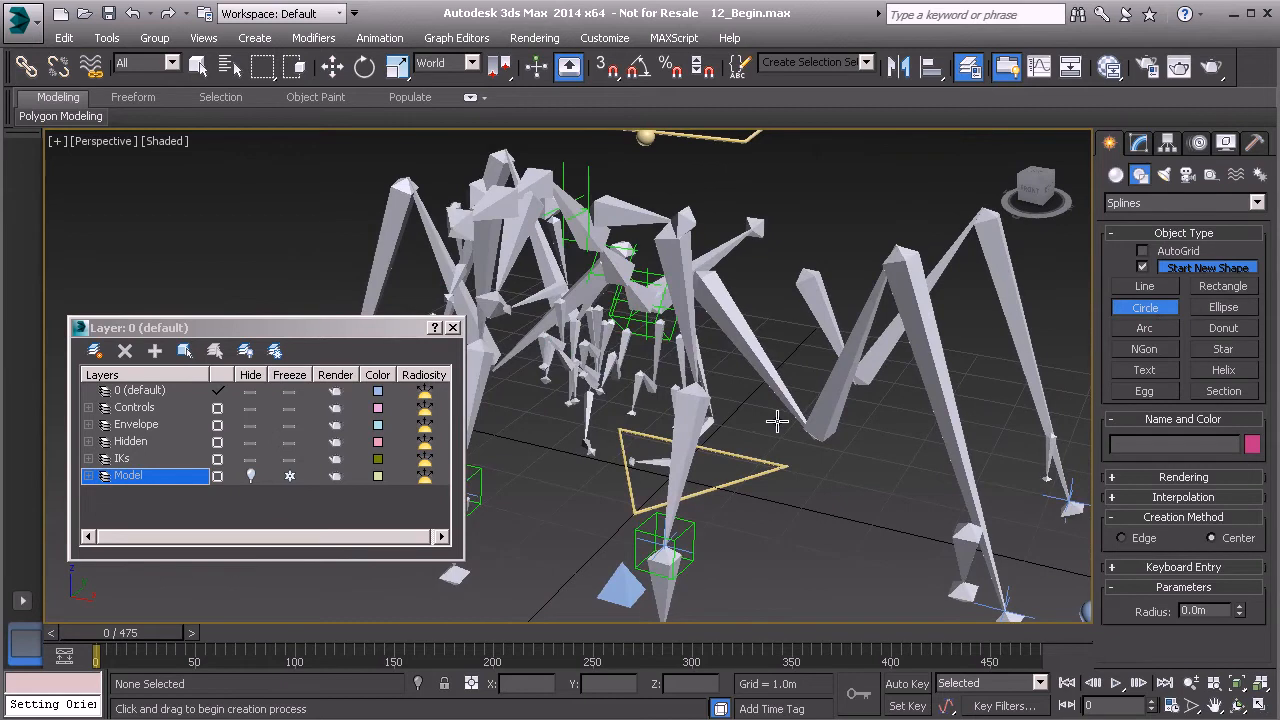
{"action": "middle_click_drag", "start_coordinate": [778, 421], "coordinate": [752, 414]}
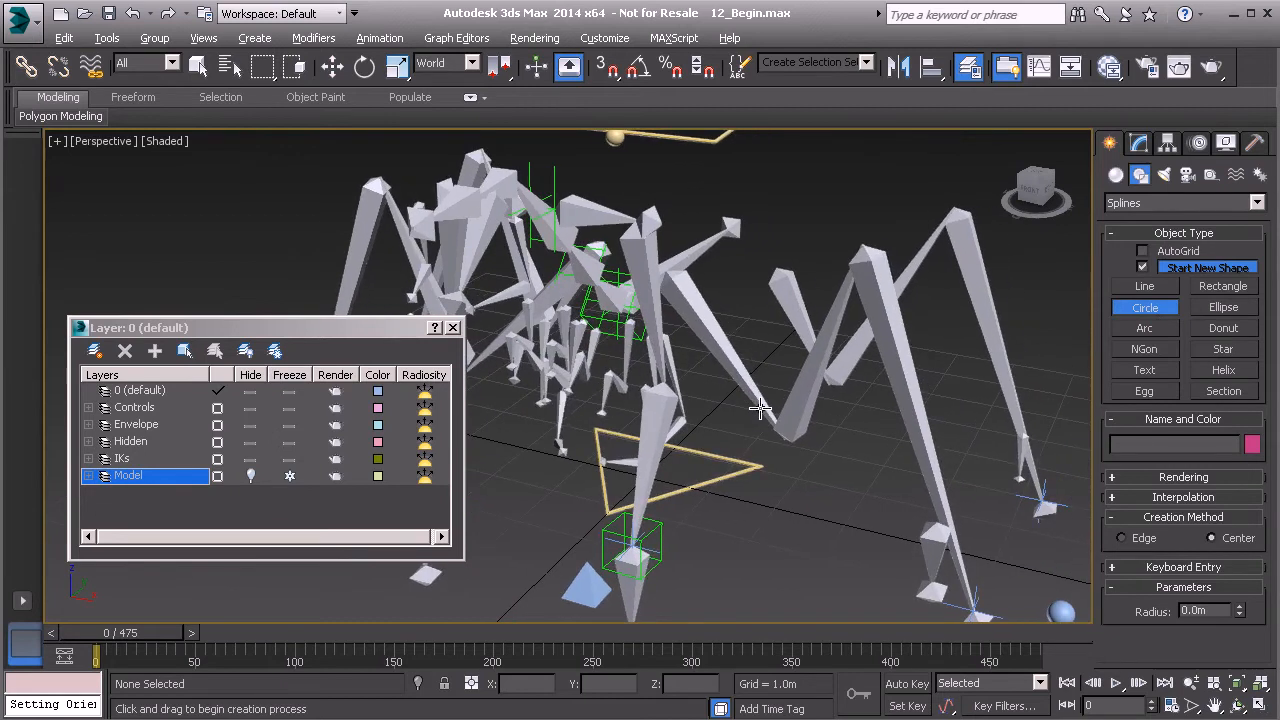
{"action": "key", "text": "alt+w"}
{"action": "right_click", "coordinate": [554, 527]}
{"action": "key", "text": "alt+w"}
{"action": "left_click", "coordinate": [691, 255]}
{"action": "left_click_drag", "start_coordinate": [691, 255], "coordinate": [715, 320]}
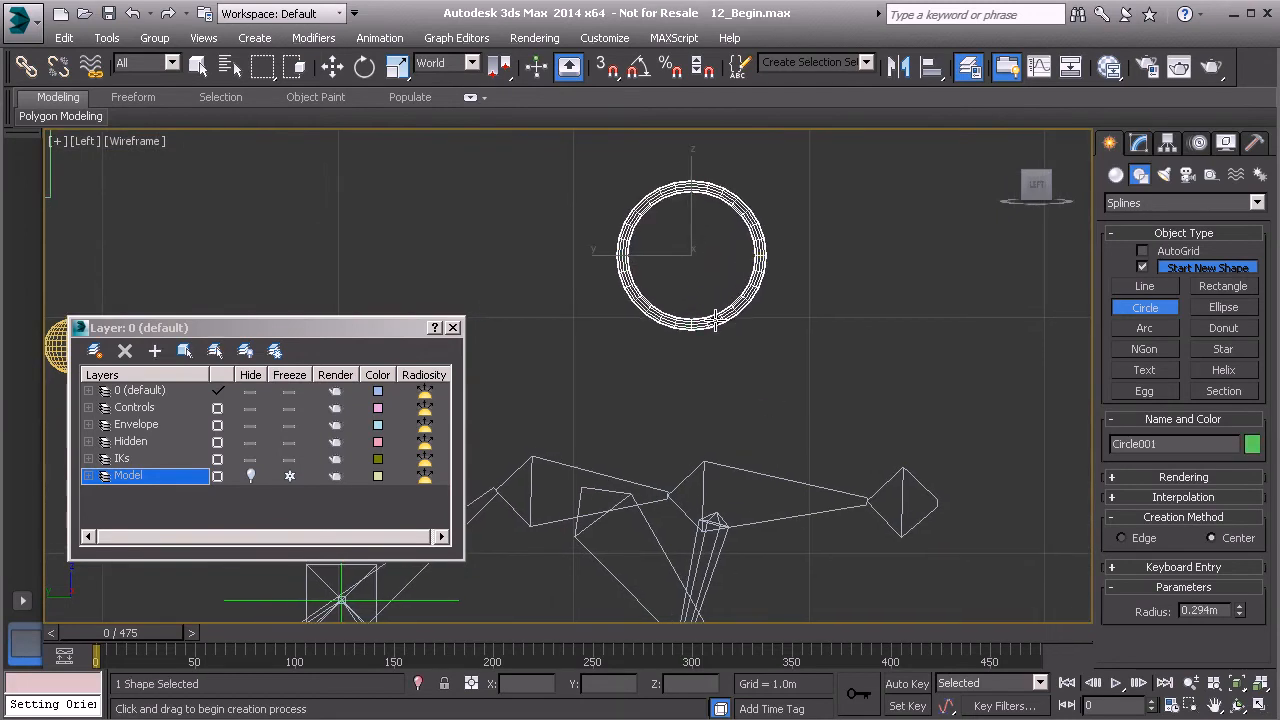
{"action": "key", "text": "w"}
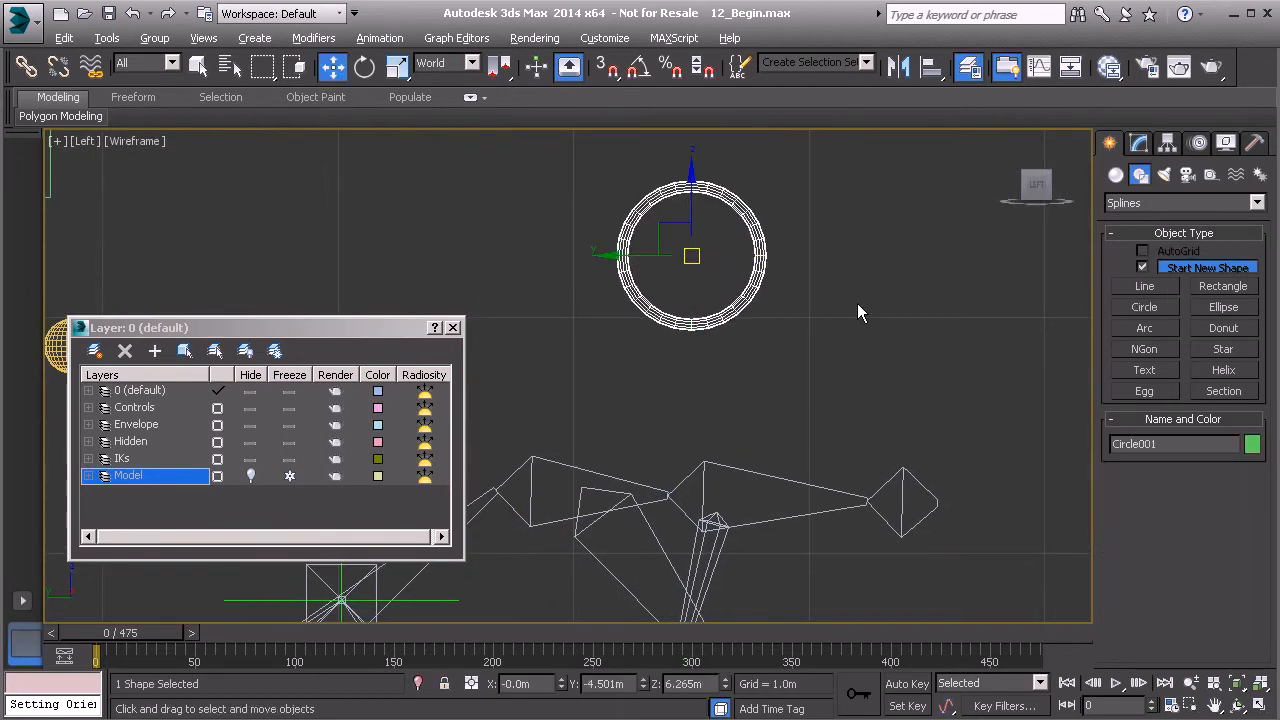
Align the circle to the left clavicle bone in the Perspective view.
{"action": "key", "text": "alt+w"}
{"action": "right_click", "coordinate": [639, 450]}
{"action": "key", "text": "alt+w"}
{"action": "middle_click_drag", "start_coordinate": [722, 427], "coordinate": [748, 440]}
{"action": "scroll", "coordinate": [750, 432], "scroll_direction": "up", "scroll_amount": 1}
{"action": "key", "text": "alt+a"}
{"action": "middle_click_drag", "start_coordinate": [752, 338], "coordinate": [748, 332], "text": "alt"}
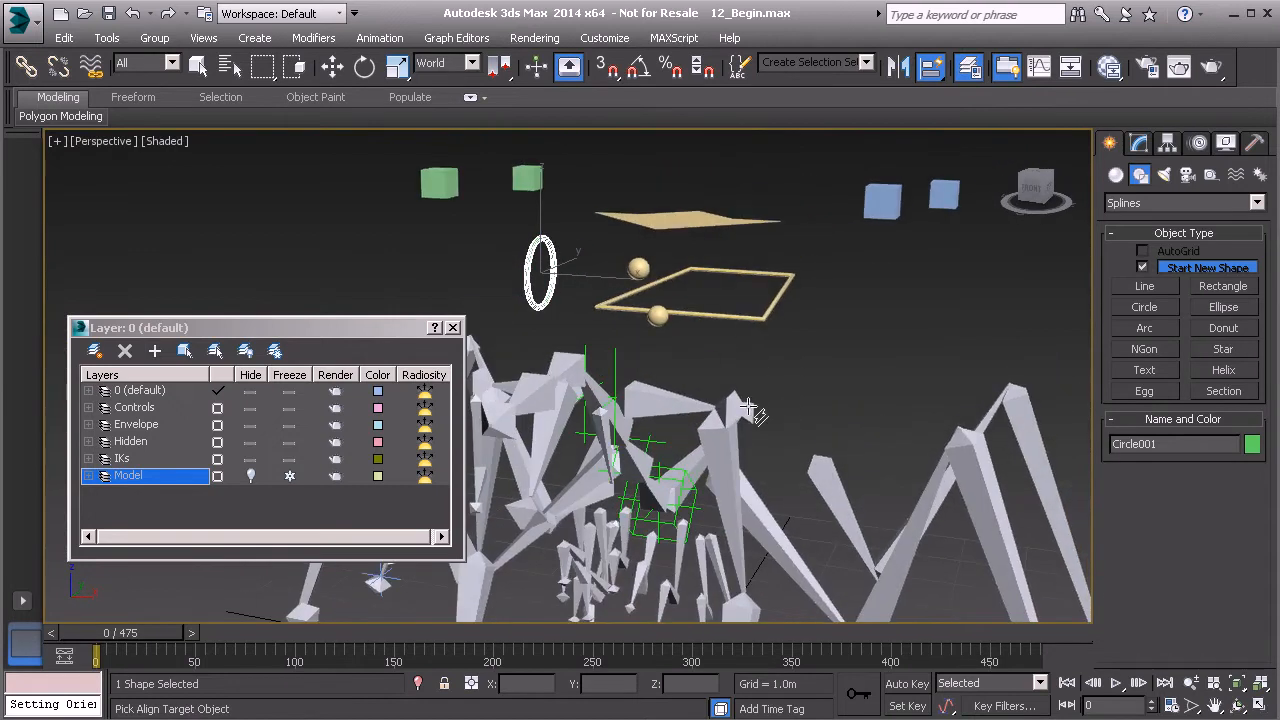
{"action": "middle_click_drag", "start_coordinate": [740, 412], "coordinate": [598, 354], "text": "alt"}
{"action": "left_click", "coordinate": [663, 388]}
{"action": "key", "text": "w"}
Reset the circle's transform with the Reset XForm utility.
{"action": "left_click", "coordinate": [1139, 143]}
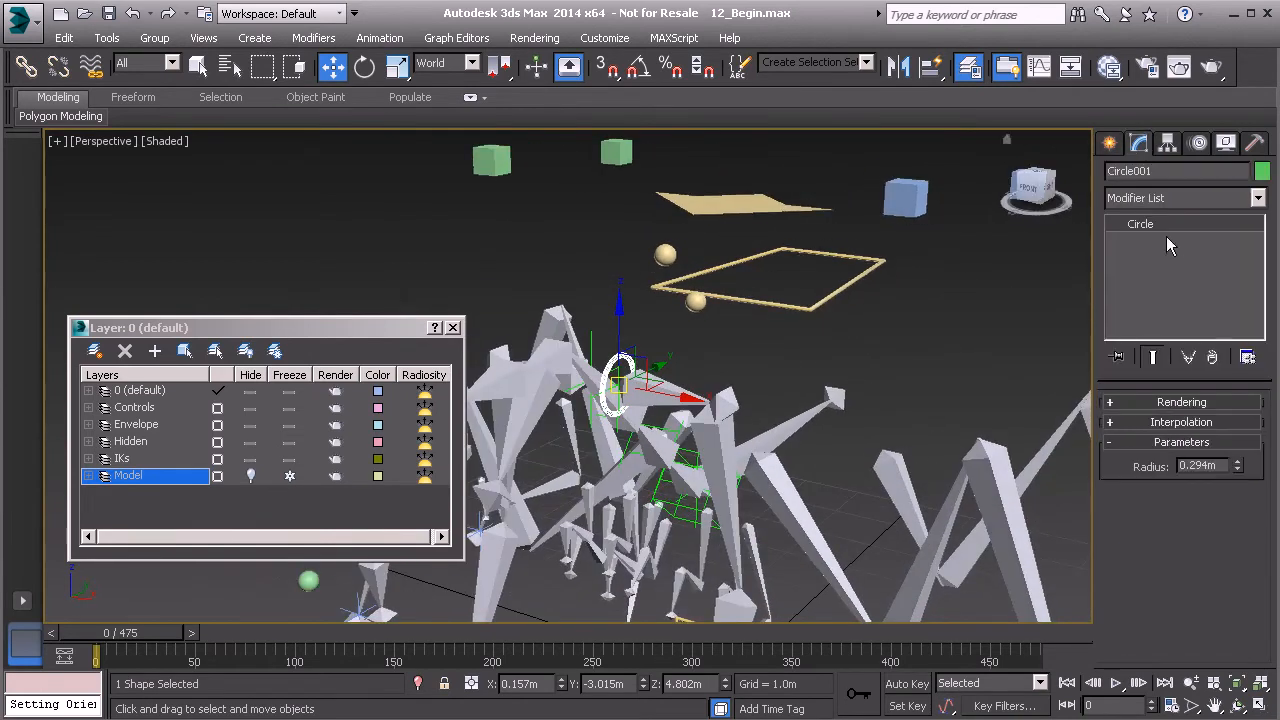
{"action": "middle_click_drag", "start_coordinate": [745, 374], "coordinate": [715, 345], "text": "alt"}
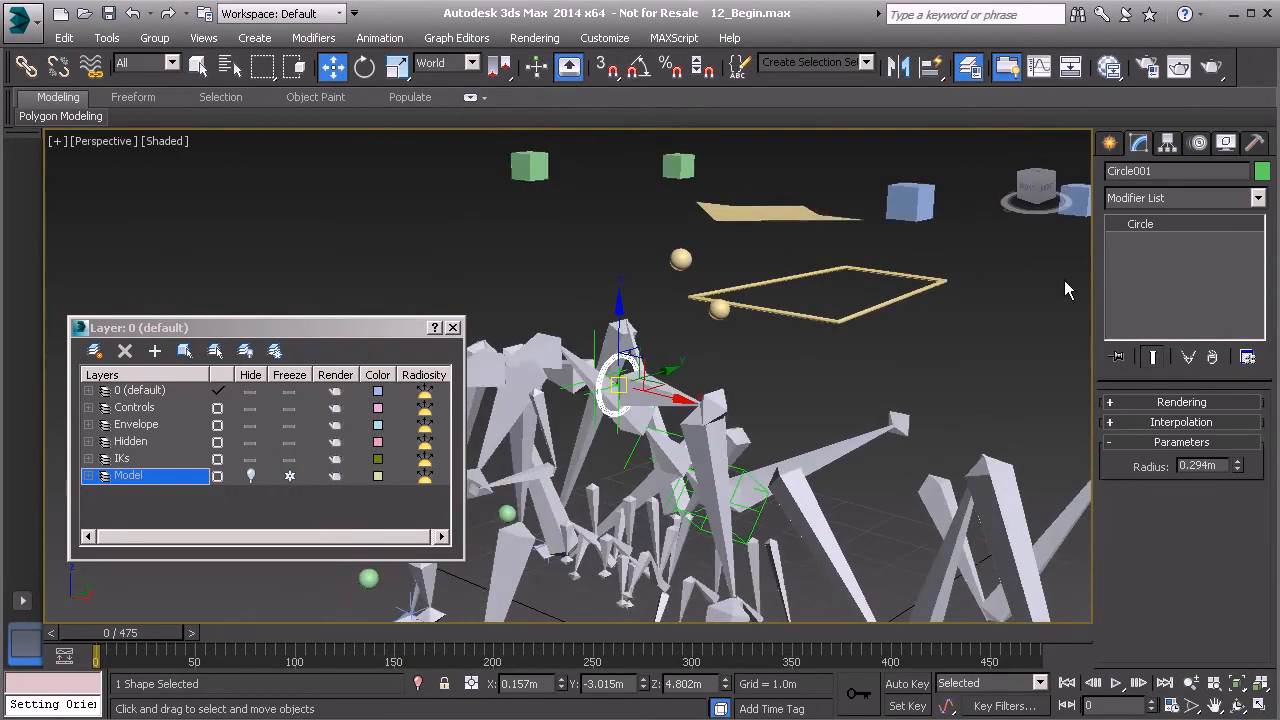
{"action": "left_click", "coordinate": [1254, 143]}
{"action": "left_click", "coordinate": [1166, 390]}
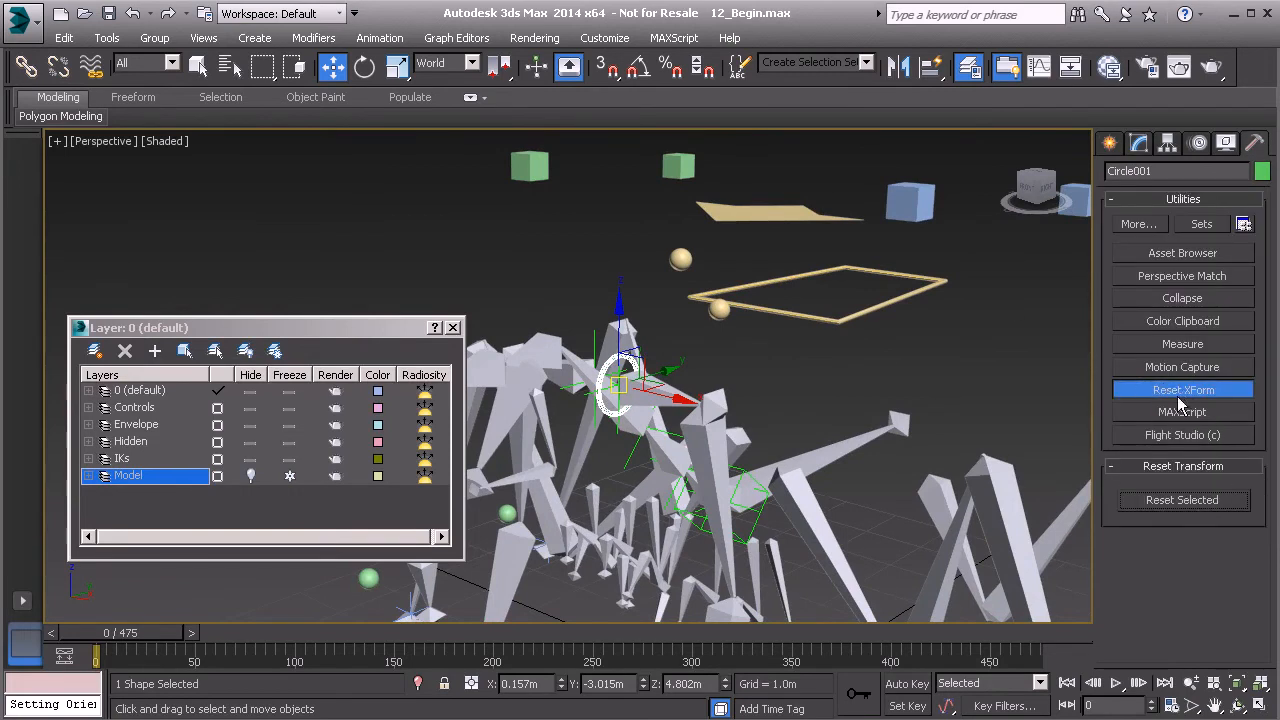
{"action": "left_click", "coordinate": [1179, 501]}
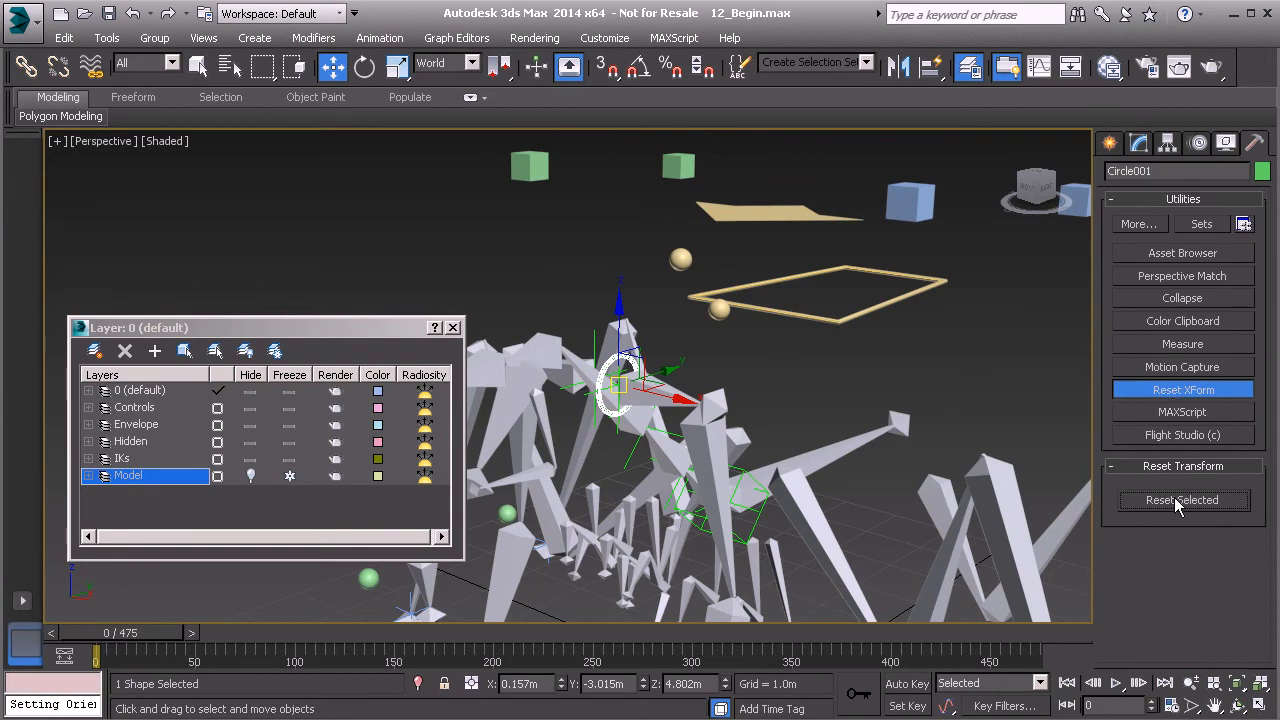
Collapse the circle into an editable spline, using Modifier Stack Result as the output type.
{"action": "left_click", "coordinate": [1182, 298]}
{"action": "left_click", "coordinate": [1131, 576]}
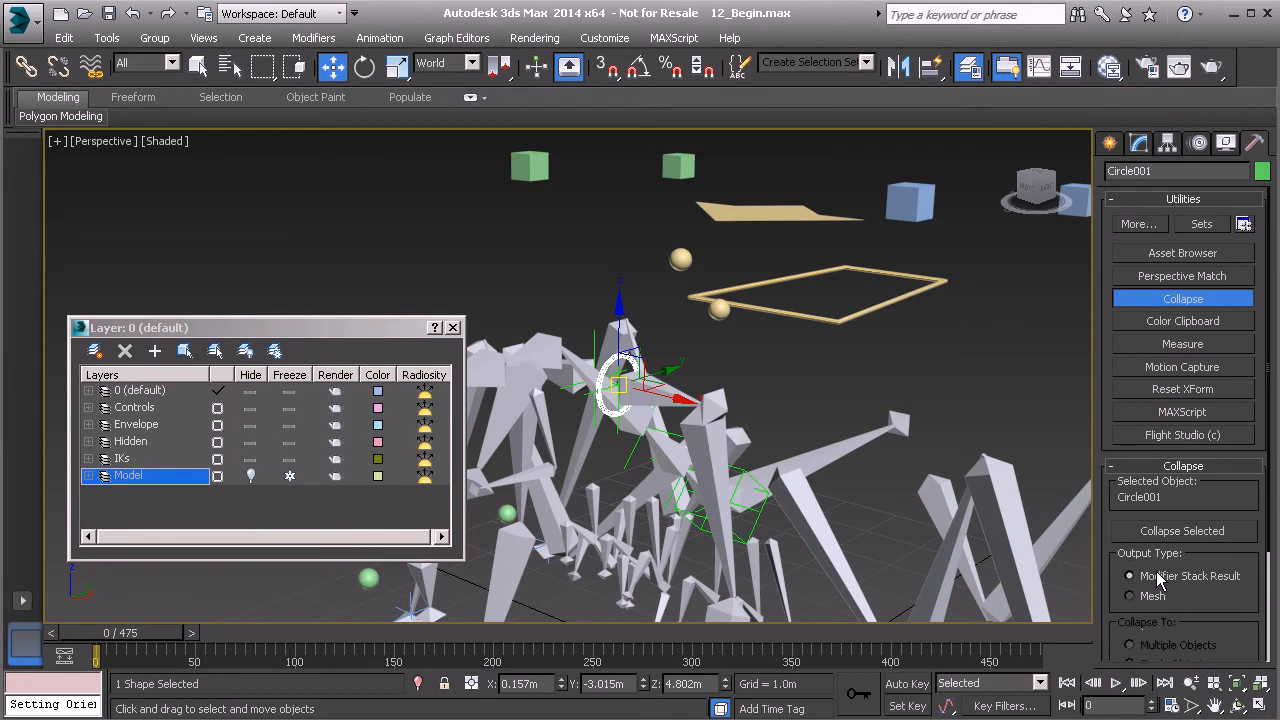
{"action": "left_click", "coordinate": [1186, 527]}
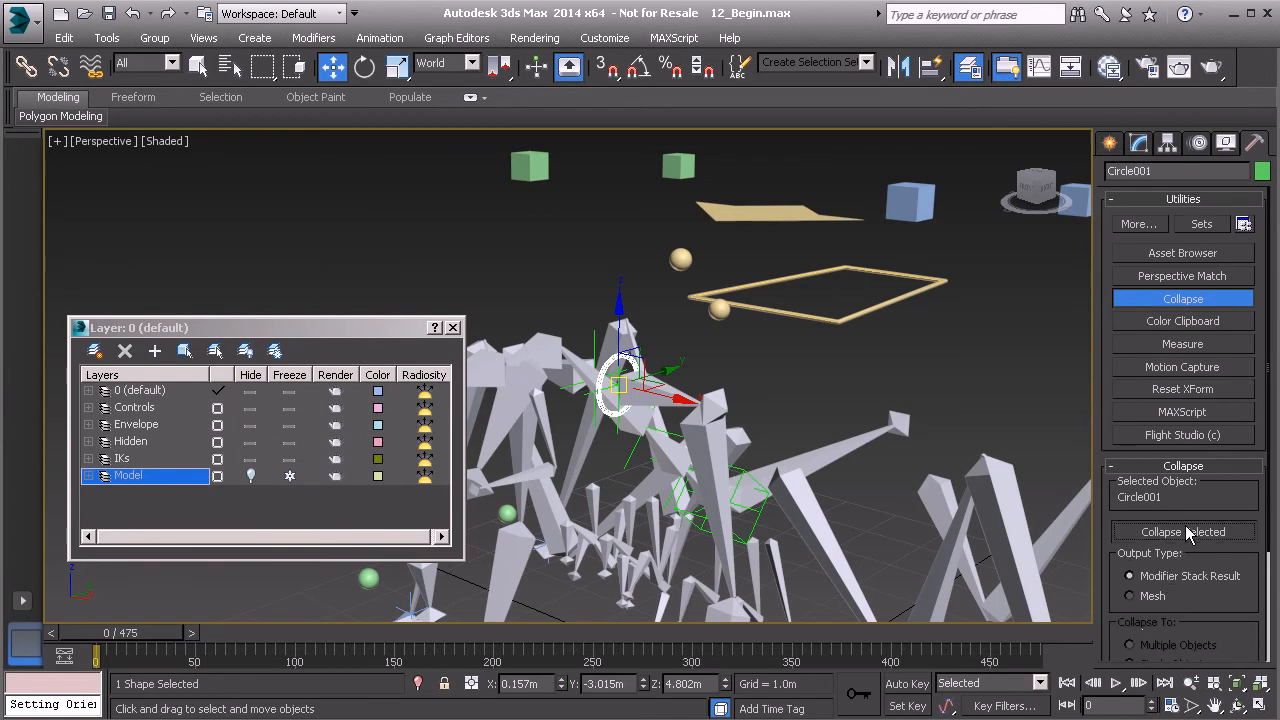
{"action": "left_click", "coordinate": [1180, 300]}
{"action": "left_click", "coordinate": [1138, 143]}
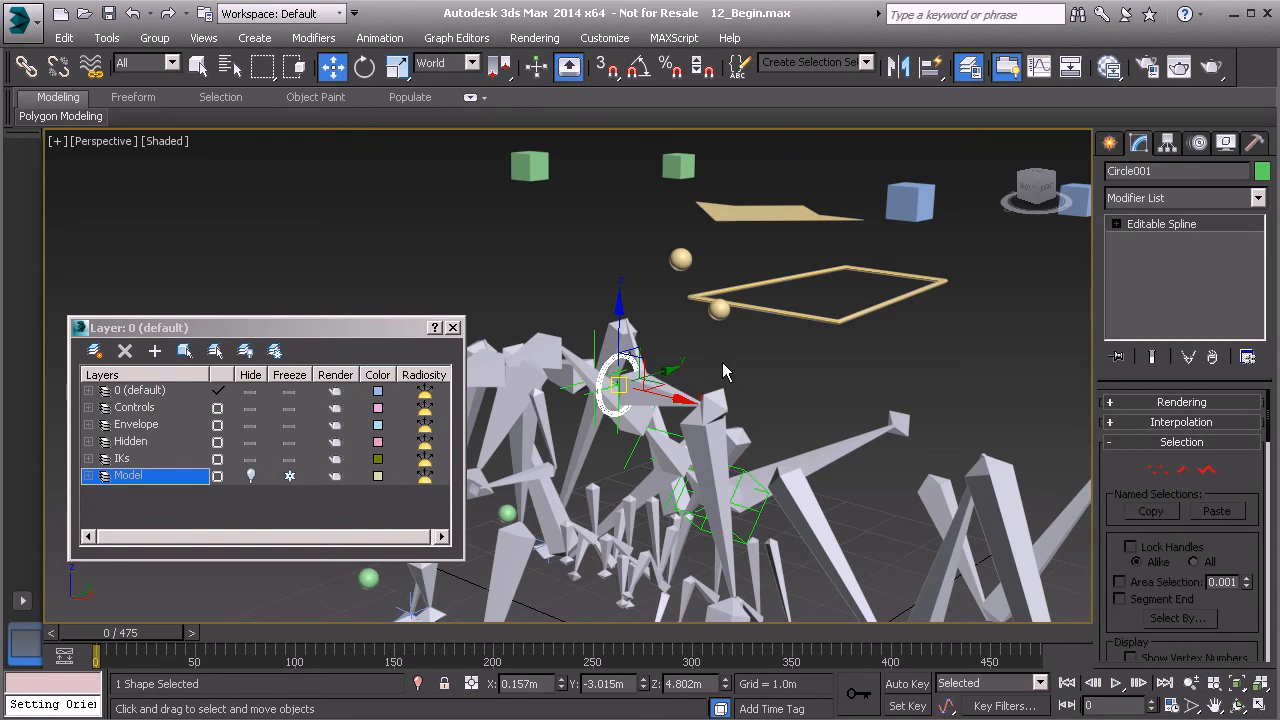
Select all of the circle's vertices and move them about 1.846 m outward along X from the left clavicle.
{"action": "middle_click_drag", "start_coordinate": [797, 371], "coordinate": [780, 383], "text": "alt"}
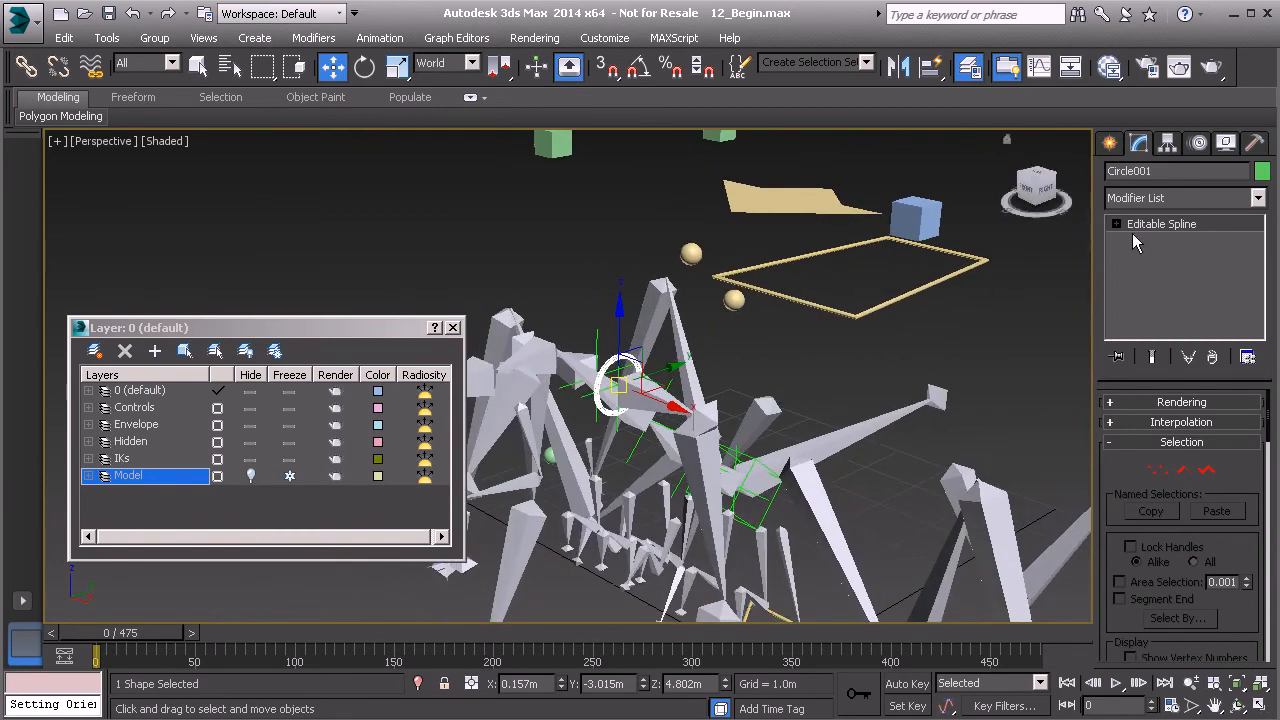
{"action": "left_click", "coordinate": [1164, 227]}
{"action": "left_click_drag", "start_coordinate": [540, 238], "coordinate": [755, 505]}
{"action": "middle_click_drag", "start_coordinate": [755, 513], "coordinate": [762, 456], "text": "alt"}
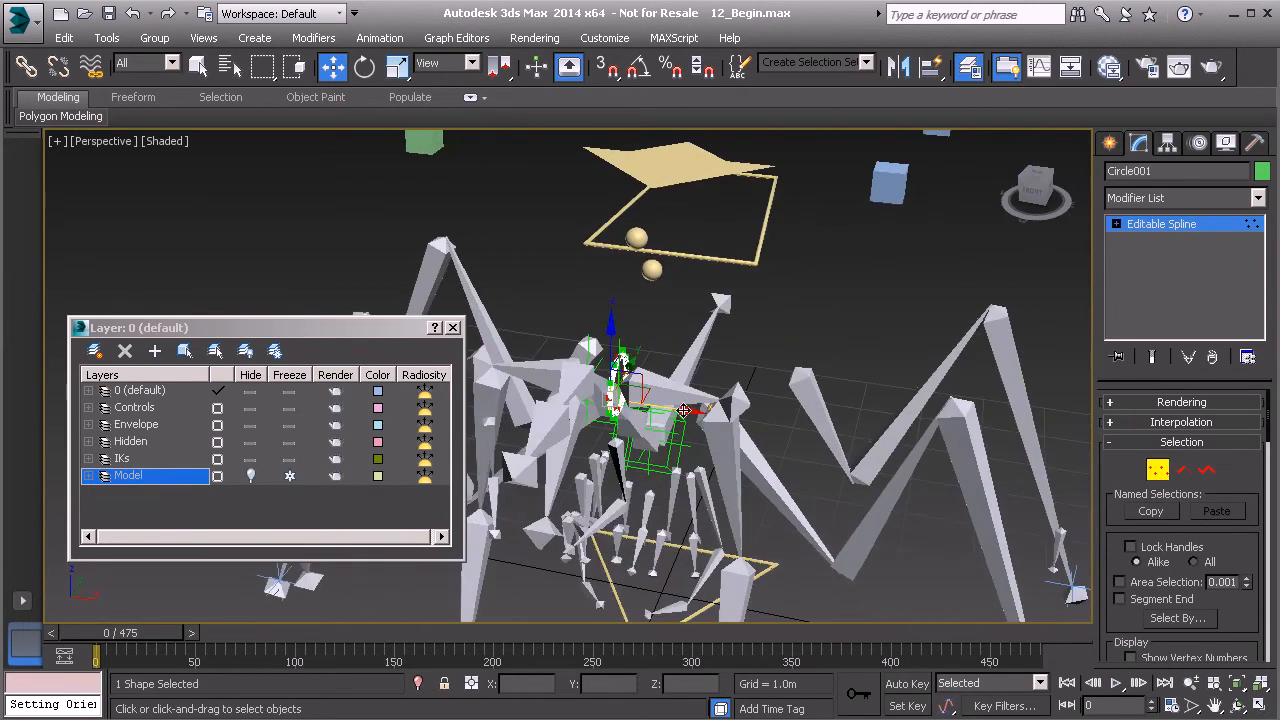
{"action": "left_click_drag", "start_coordinate": [752, 425], "coordinate": [866, 437]}
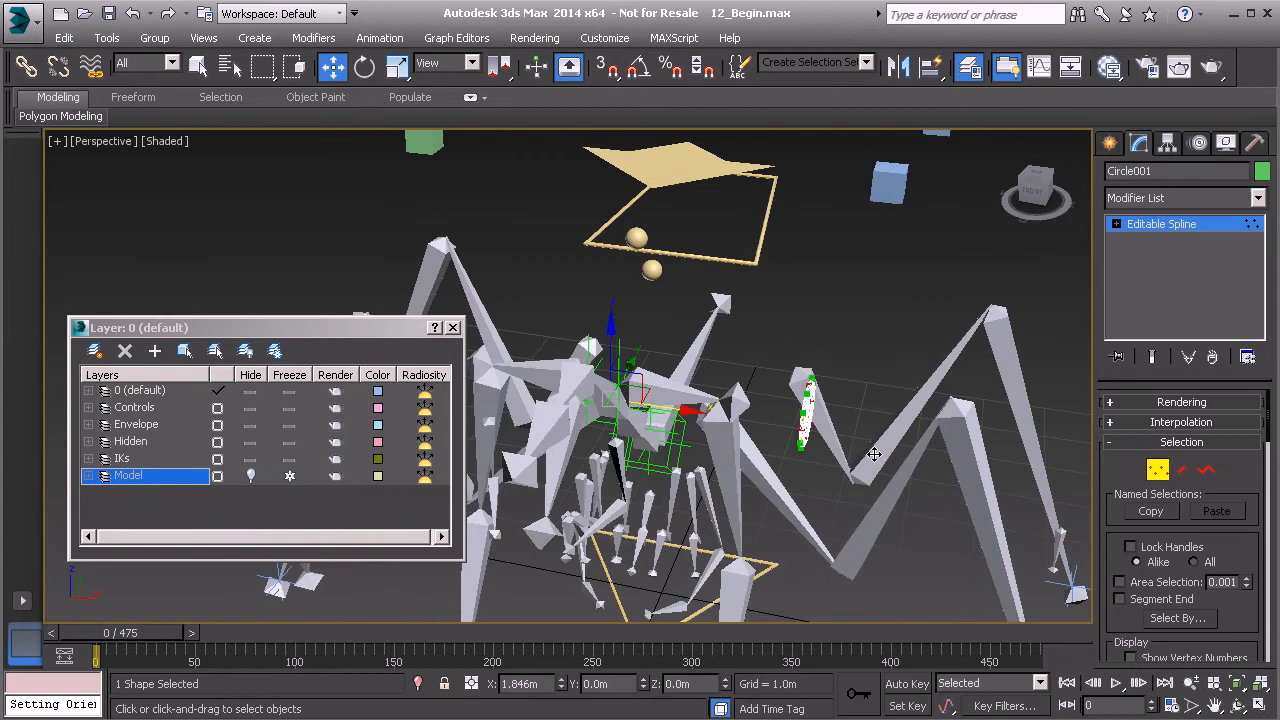
With the Model layer shown, shift the circle's vertices slightly forward along Y and scale them uniformly to about 118% around the selection center.
{"action": "left_click", "coordinate": [252, 474]}
{"action": "middle_click_drag", "start_coordinate": [750, 410], "coordinate": [592, 356], "text": "alt"}
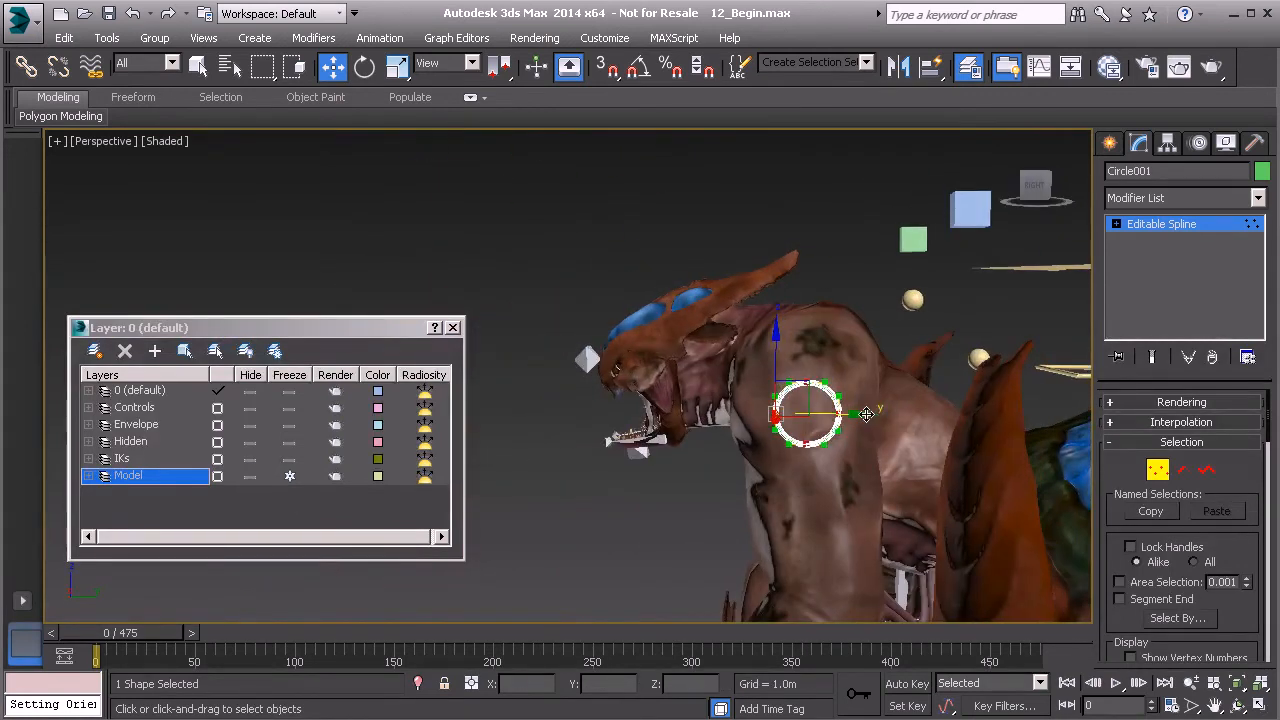
{"action": "left_click_drag", "start_coordinate": [866, 415], "coordinate": [851, 414]}
{"action": "key", "text": "r"}
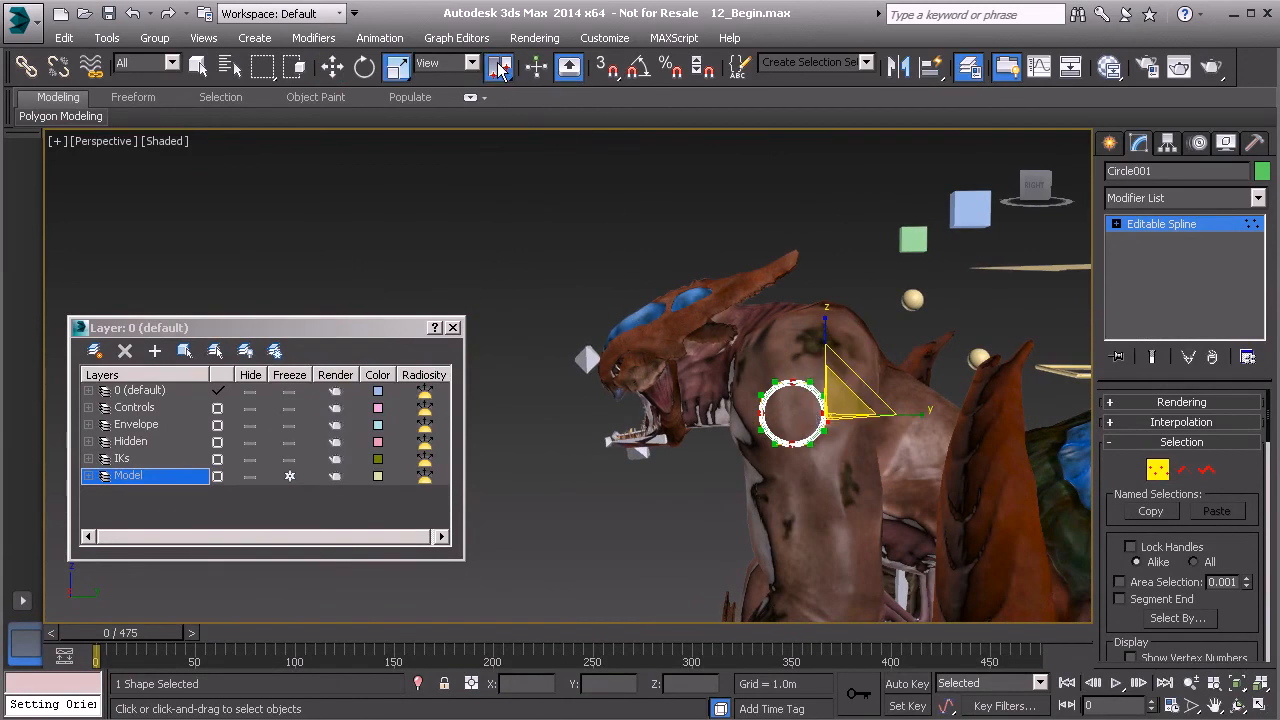
{"action": "left_click_drag", "start_coordinate": [500, 68], "coordinate": [503, 143]}
{"action": "middle_click_drag", "start_coordinate": [614, 200], "coordinate": [660, 210], "text": "alt"}
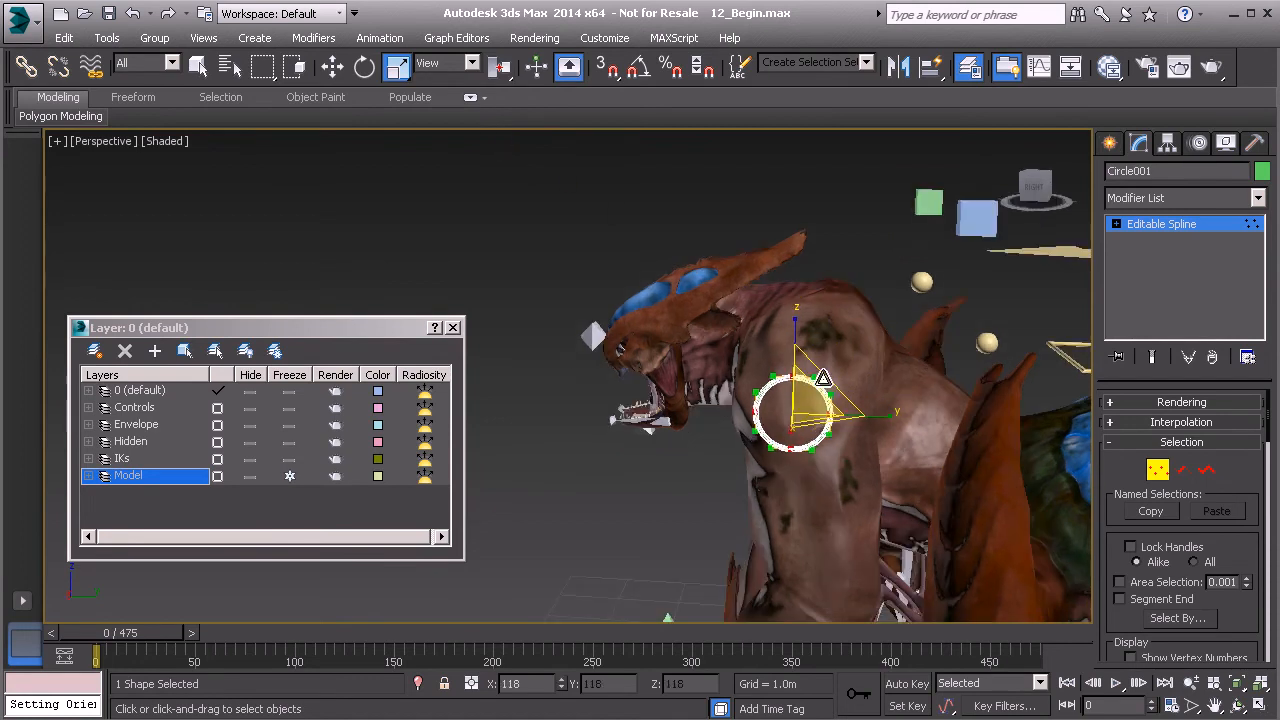
{"action": "middle_click_drag", "start_coordinate": [829, 371], "coordinate": [1004, 287], "text": "alt"}
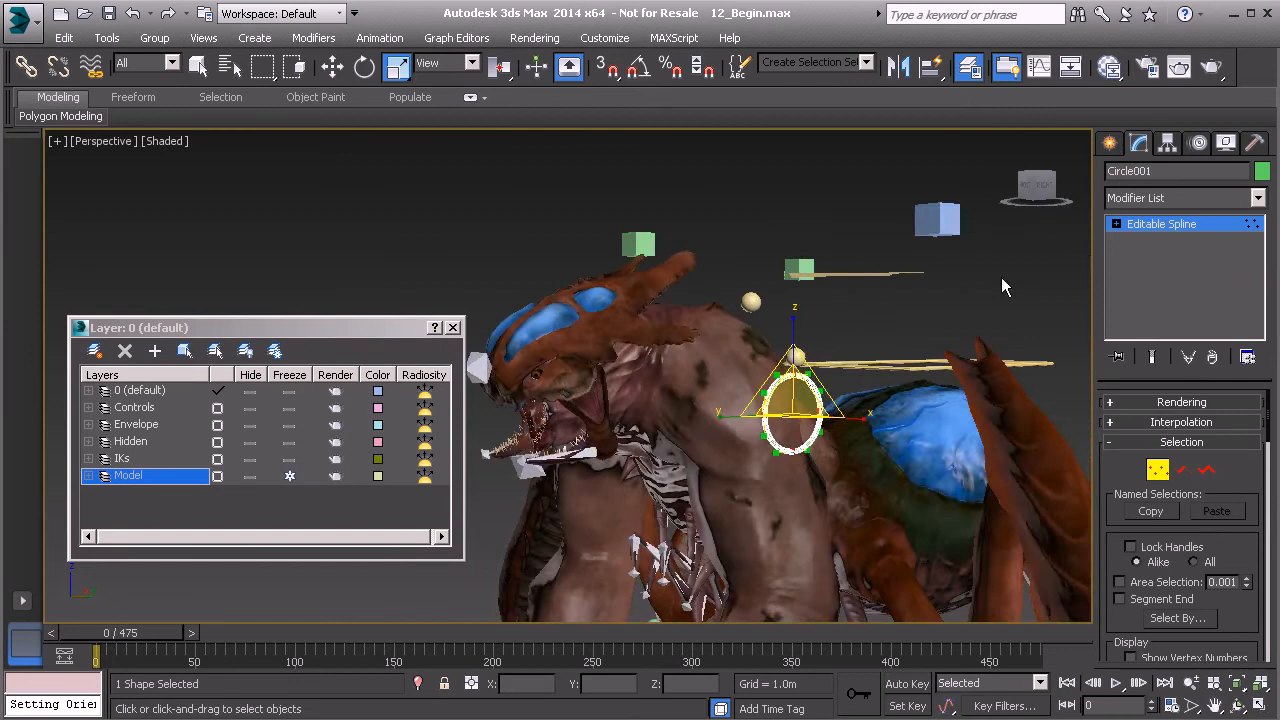
Finish editing the circle's vertices and hide the Model layer again.
{"action": "left_click", "coordinate": [1178, 226]}
{"action": "middle_click_drag", "start_coordinate": [930, 300], "coordinate": [795, 229], "text": "alt"}
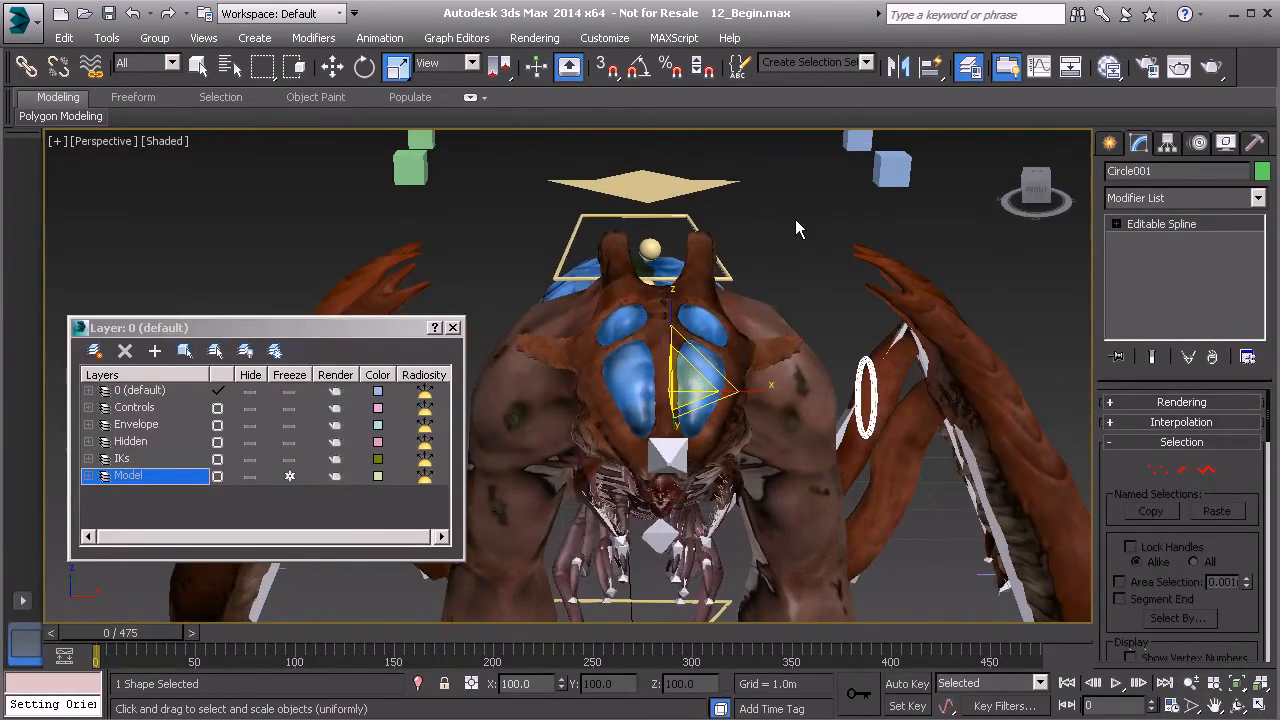
{"action": "left_click", "coordinate": [249, 476]}
{"action": "middle_click_drag", "start_coordinate": [826, 430], "coordinate": [826, 396], "text": "alt"}
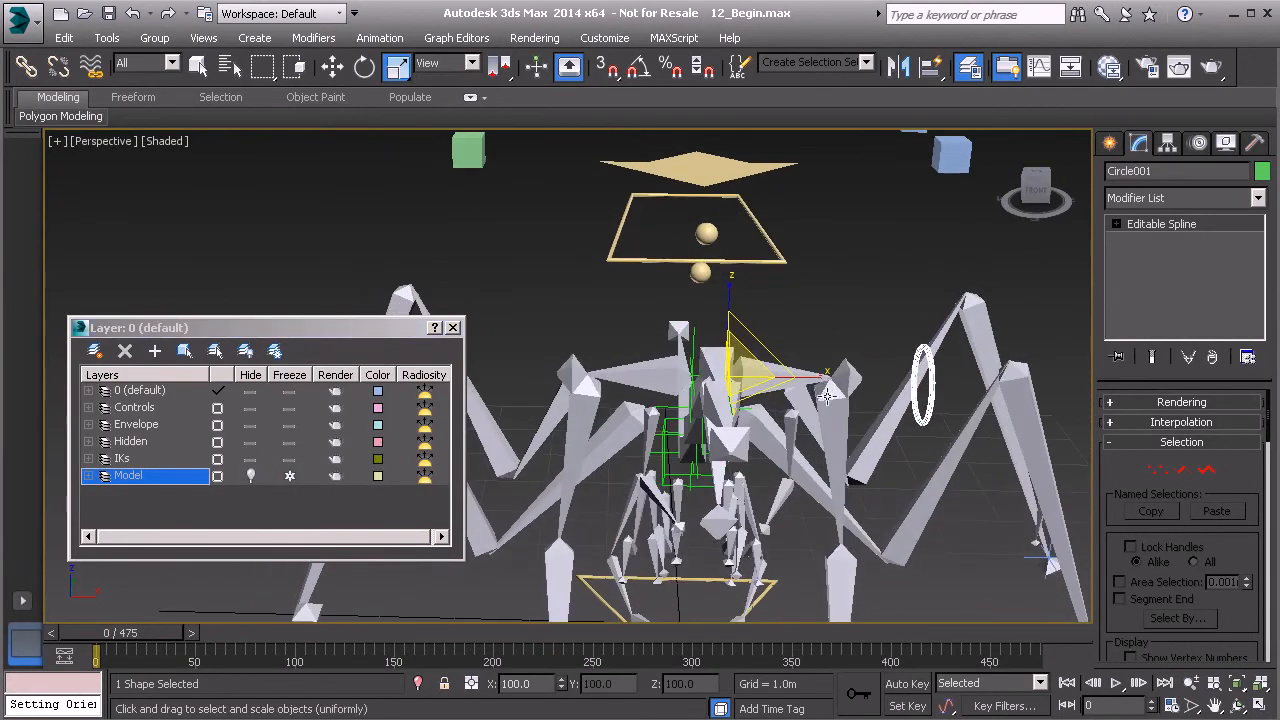
Mirror the circle across X as a copy with 0.0 m offset and align the copy to the right clavicle bone.
{"action": "left_click", "coordinate": [899, 68]}
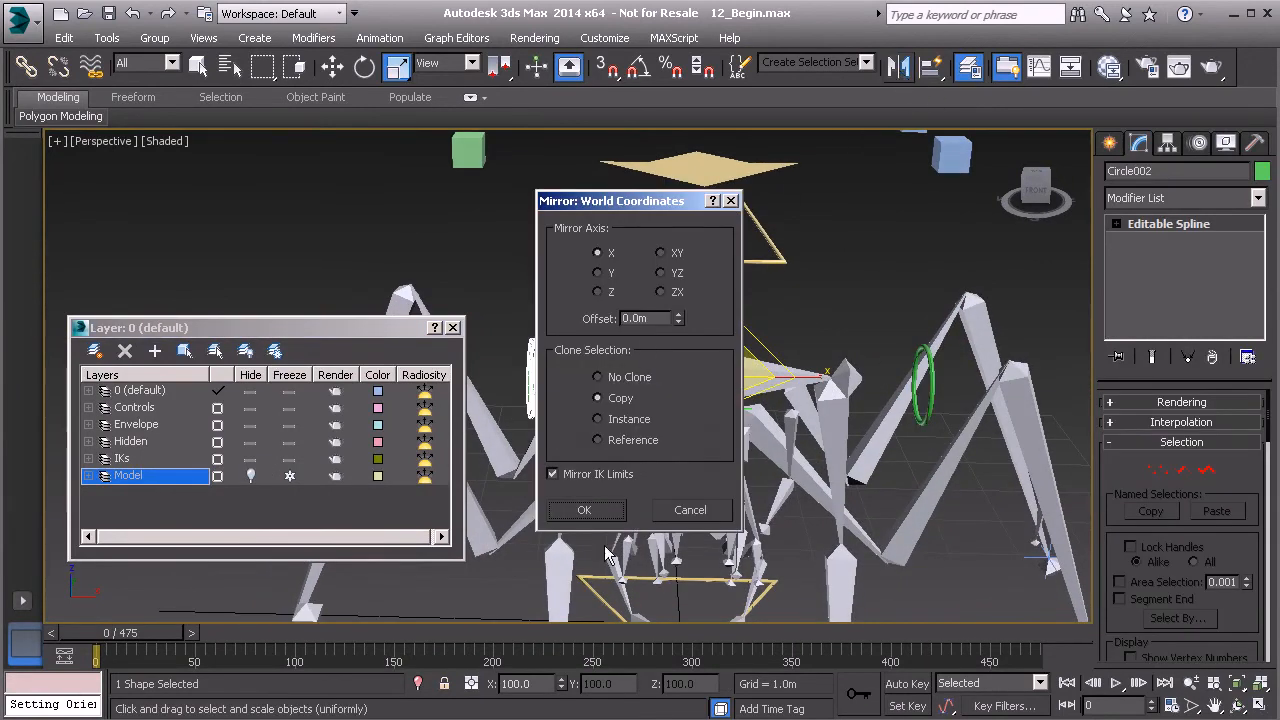
{"action": "left_click", "coordinate": [597, 512]}
{"action": "middle_click_drag", "start_coordinate": [690, 425], "coordinate": [728, 412], "text": "alt"}
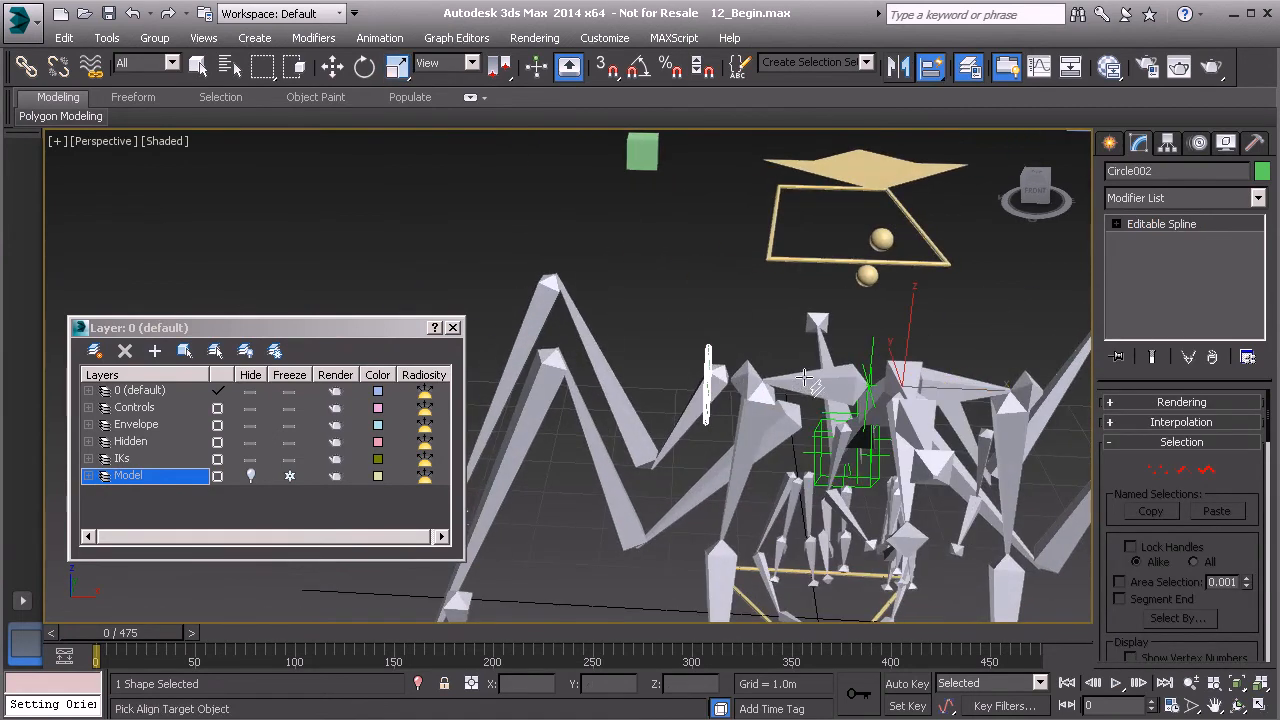
{"action": "key", "text": "w"}
{"action": "middle_click_drag", "start_coordinate": [833, 398], "coordinate": [898, 404], "text": "alt"}
Select both clavicle circles and link them to the upper front sphere control.
{"action": "left_click", "coordinate": [894, 384]}
{"action": "middle_click_drag", "start_coordinate": [709, 376], "coordinate": [792, 376]}
{"action": "left_click", "coordinate": [598, 338], "text": "ctrl"}
{"action": "middle_click_drag", "start_coordinate": [598, 338], "coordinate": [908, 292], "text": "alt"}
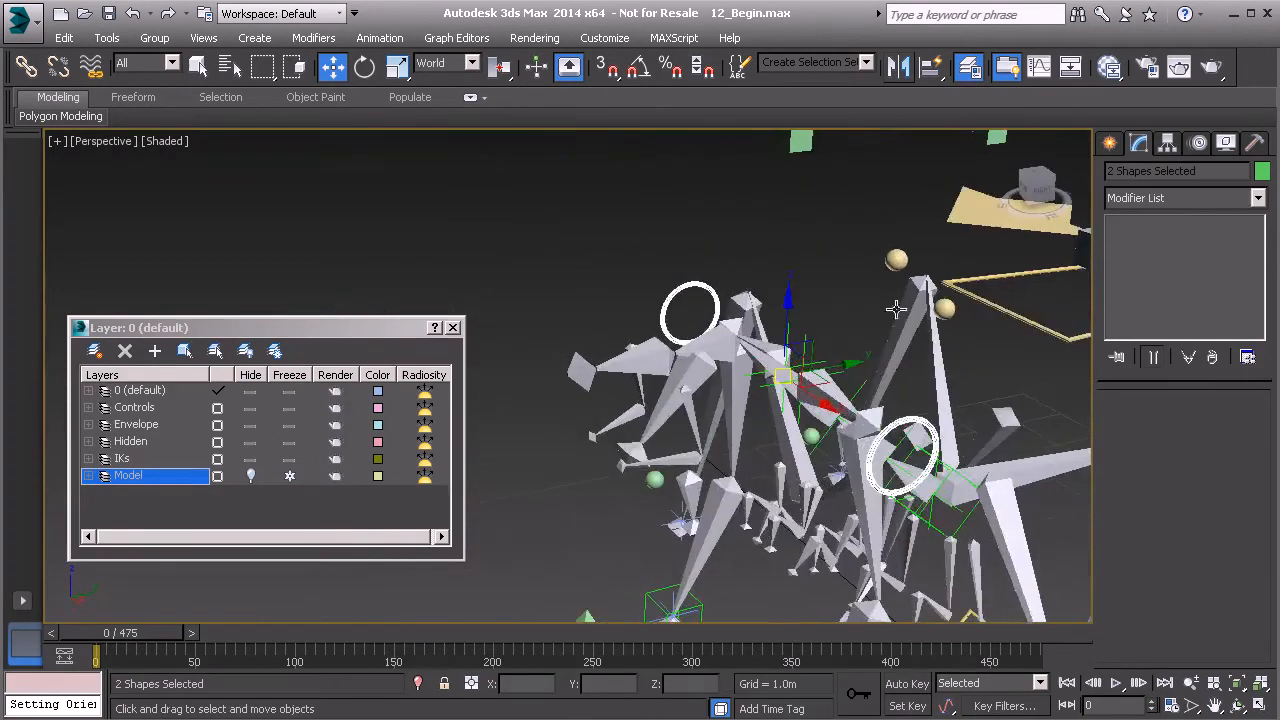
{"action": "left_click", "coordinate": [27, 66]}
{"action": "left_click_drag", "start_coordinate": [665, 300], "coordinate": [889, 253]}
{"action": "left_click_drag", "start_coordinate": [893, 257], "coordinate": [890, 257]}
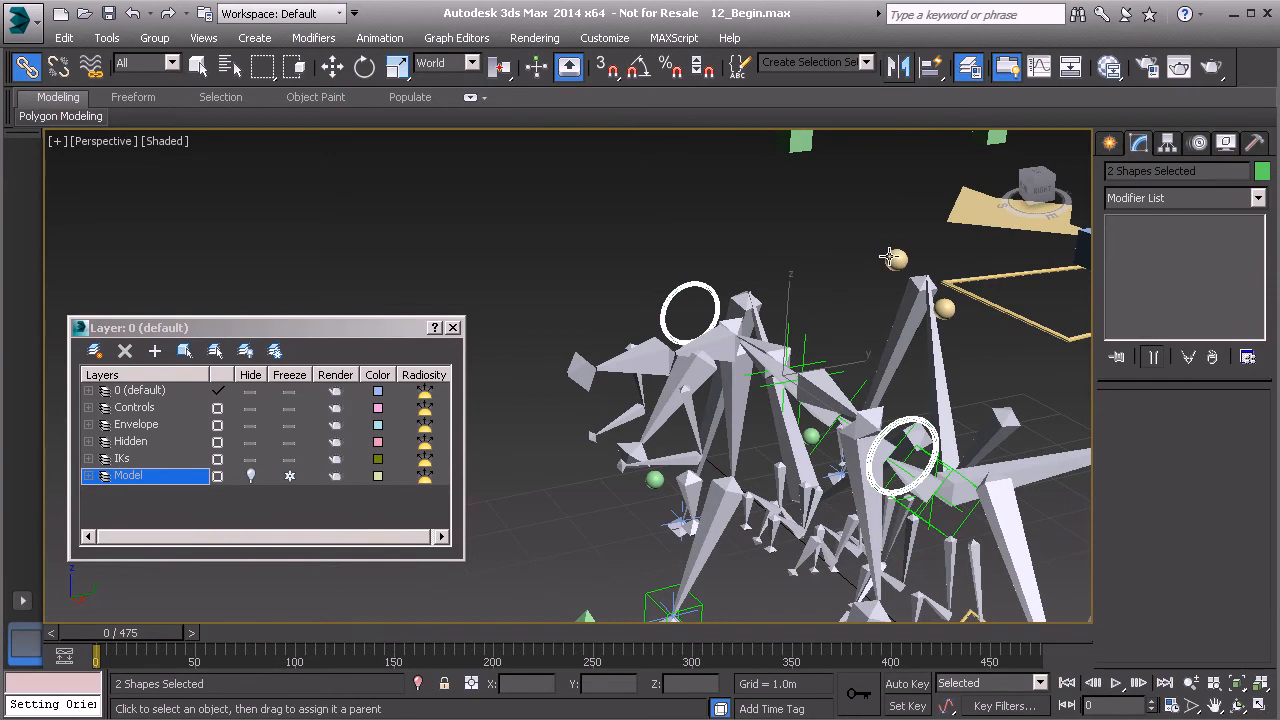
Add both circles to the Controls layer and freeze their transforms.
{"action": "left_click", "coordinate": [118, 408]}
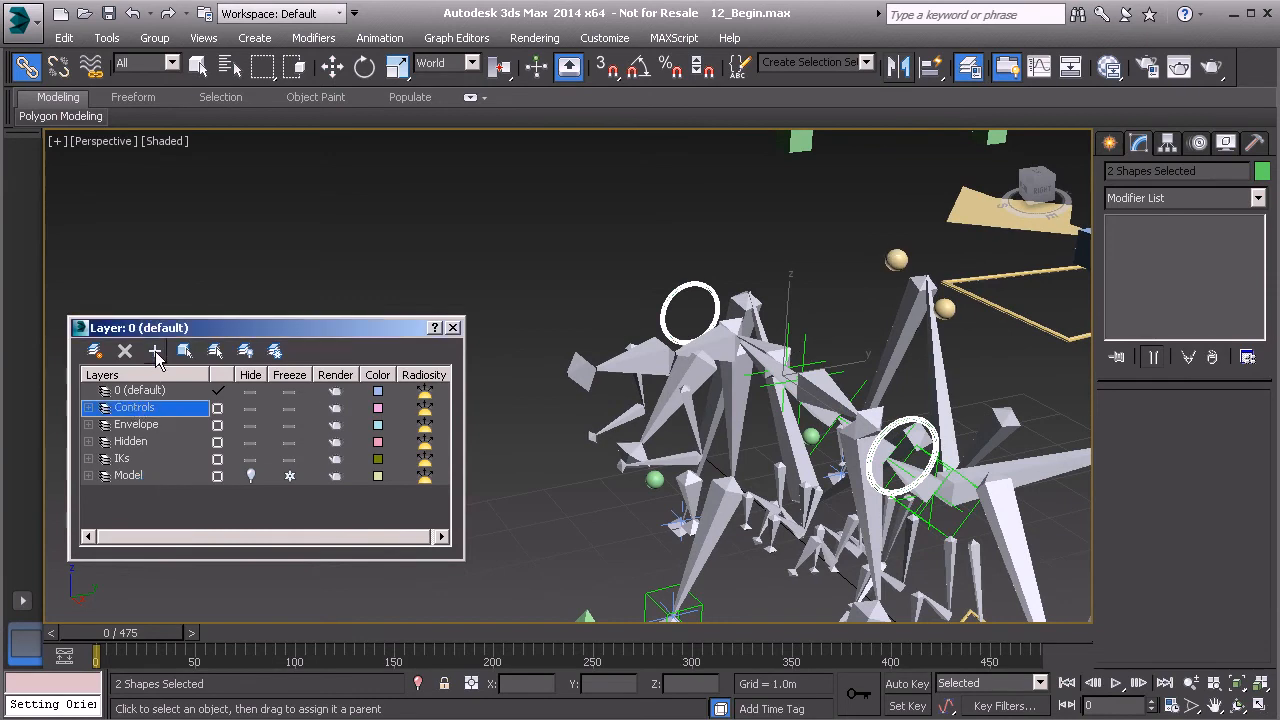
{"action": "middle_click_drag", "start_coordinate": [700, 428], "coordinate": [850, 420], "text": "alt"}
{"action": "middle_click_drag", "start_coordinate": [598, 352], "coordinate": [650, 362]}
{"action": "right_click", "coordinate": [531, 180]}
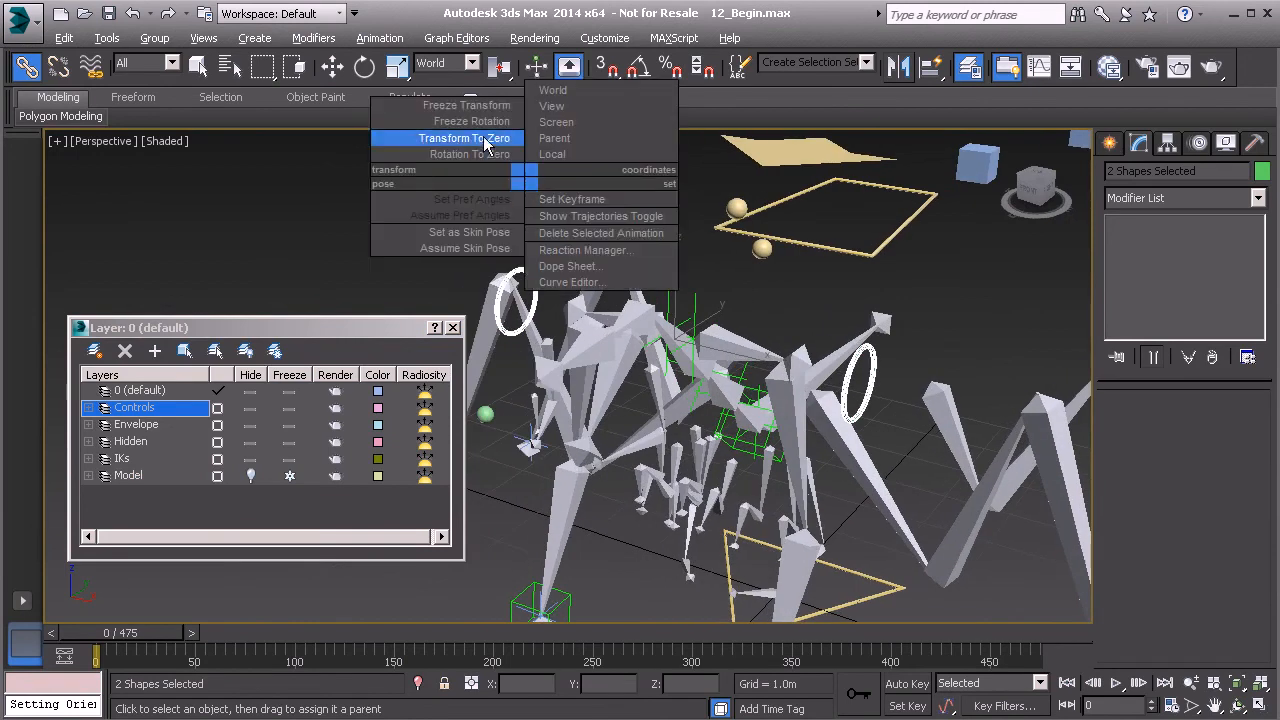
{"action": "left_click", "coordinate": [455, 104]}
{"action": "left_click", "coordinate": [576, 545]}
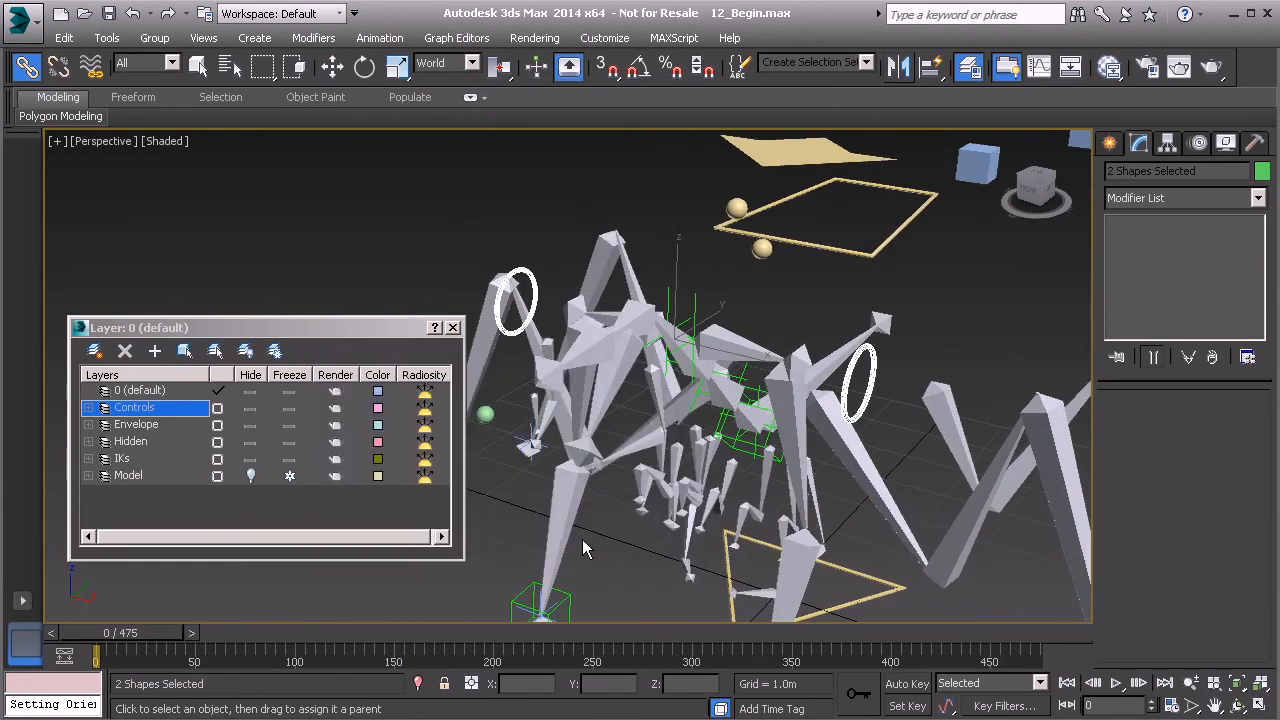
Rename the ant's left clavicle circle as Anim_L_Clavicle01.
{"action": "middle_click_drag", "start_coordinate": [812, 424], "coordinate": [776, 489]}
{"action": "left_click", "coordinate": [834, 436]}
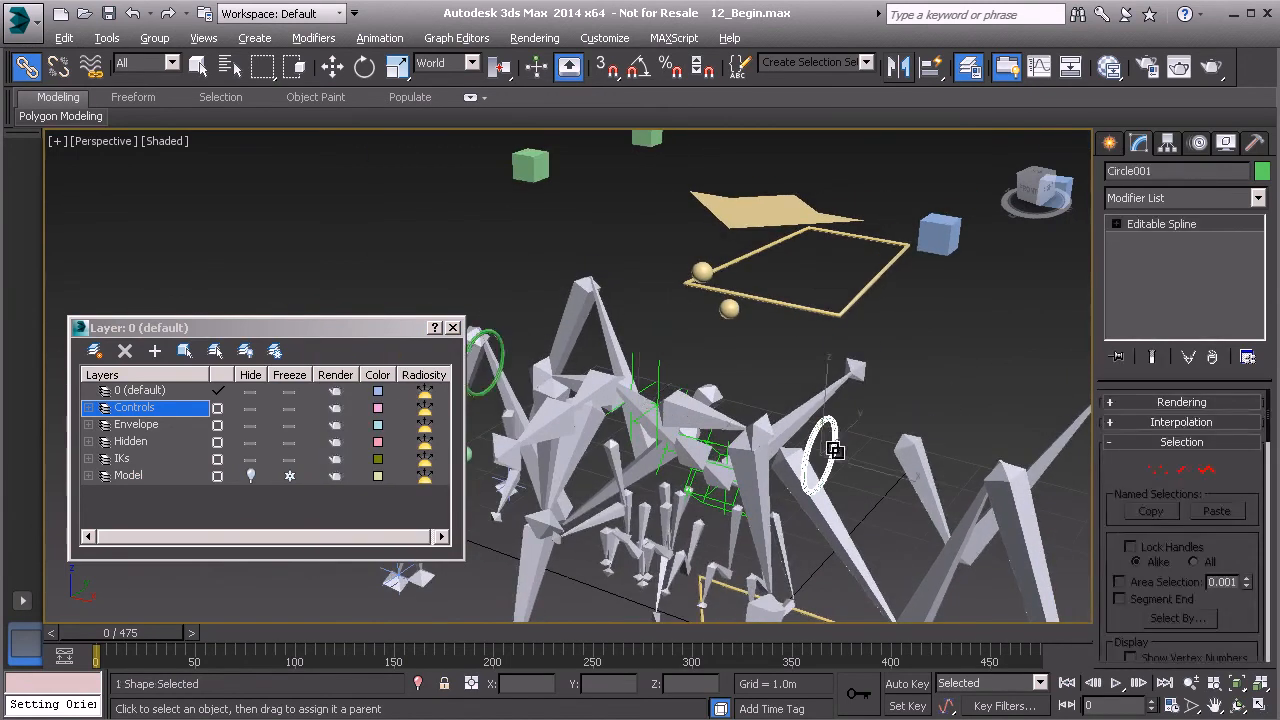
{"action": "middle_click_drag", "start_coordinate": [836, 450], "coordinate": [952, 342], "text": "alt"}
{"action": "left_click", "coordinate": [1159, 174]}
{"action": "type", "text": "Anim_L_Clav"}
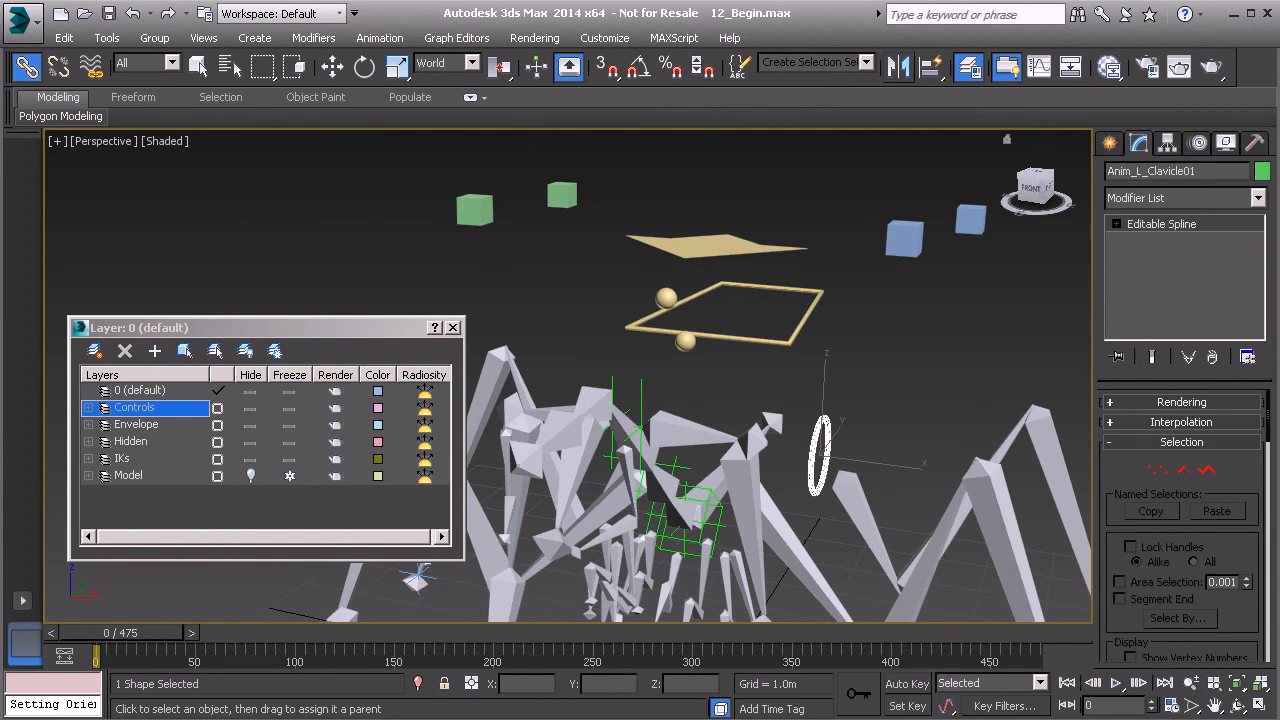
Reuse the left circle's name to rename the right clavicle circle as Anim_R_Clavicle01.
{"action": "left_click_drag", "start_coordinate": [1212, 172], "coordinate": [1134, 170]}
{"action": "middle_click_drag", "start_coordinate": [998, 262], "coordinate": [700, 362], "text": "alt"}
{"action": "left_click", "coordinate": [557, 369]}
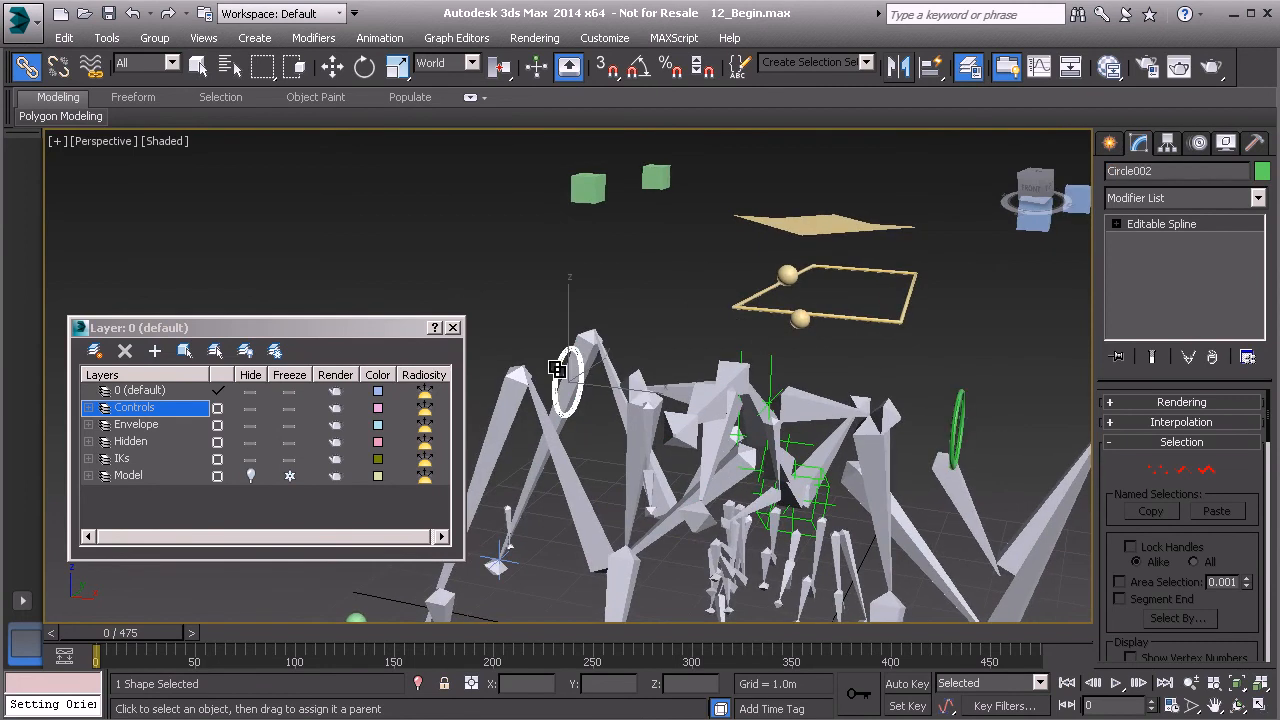
{"action": "mouse_move", "coordinate": [1160, 174]}
{"action": "left_mouse_down"}
{"action": "mouse_move", "coordinate": [1095, 184]}
{"action": "mouse_move", "coordinate": [1145, 183]}
{"action": "left_mouse_up"}
{"action": "type", "text": "Anim_L_Clavicle01"}
{"action": "type", "text": "R"}
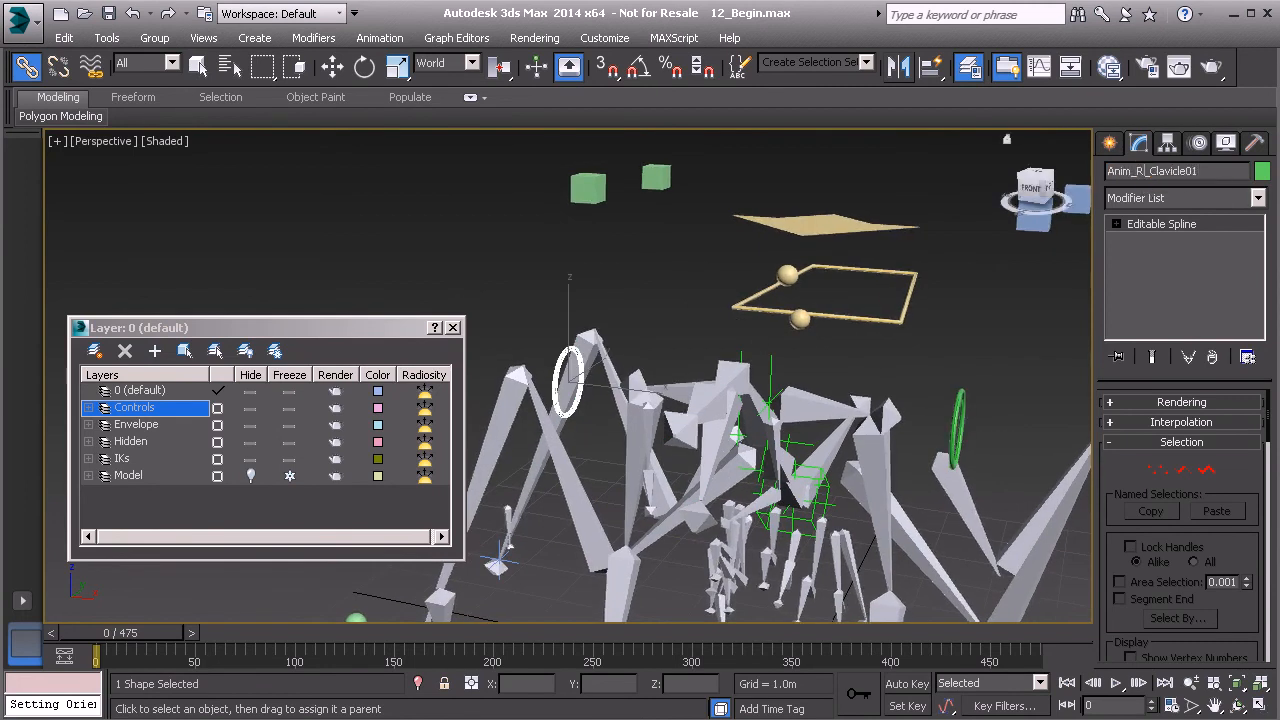
Change the right clavicle circle's object color to light green.
{"action": "middle_click_drag", "start_coordinate": [822, 349], "coordinate": [980, 290], "text": "alt"}
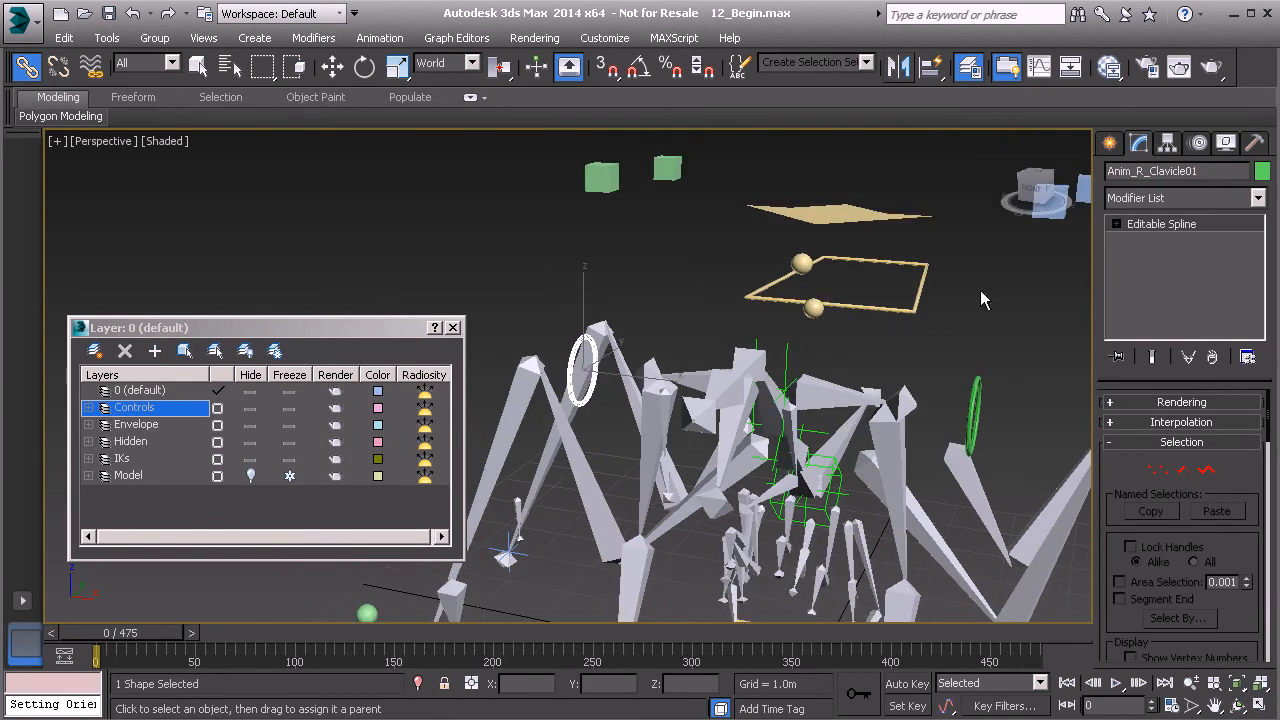
{"action": "left_click", "coordinate": [1262, 174]}
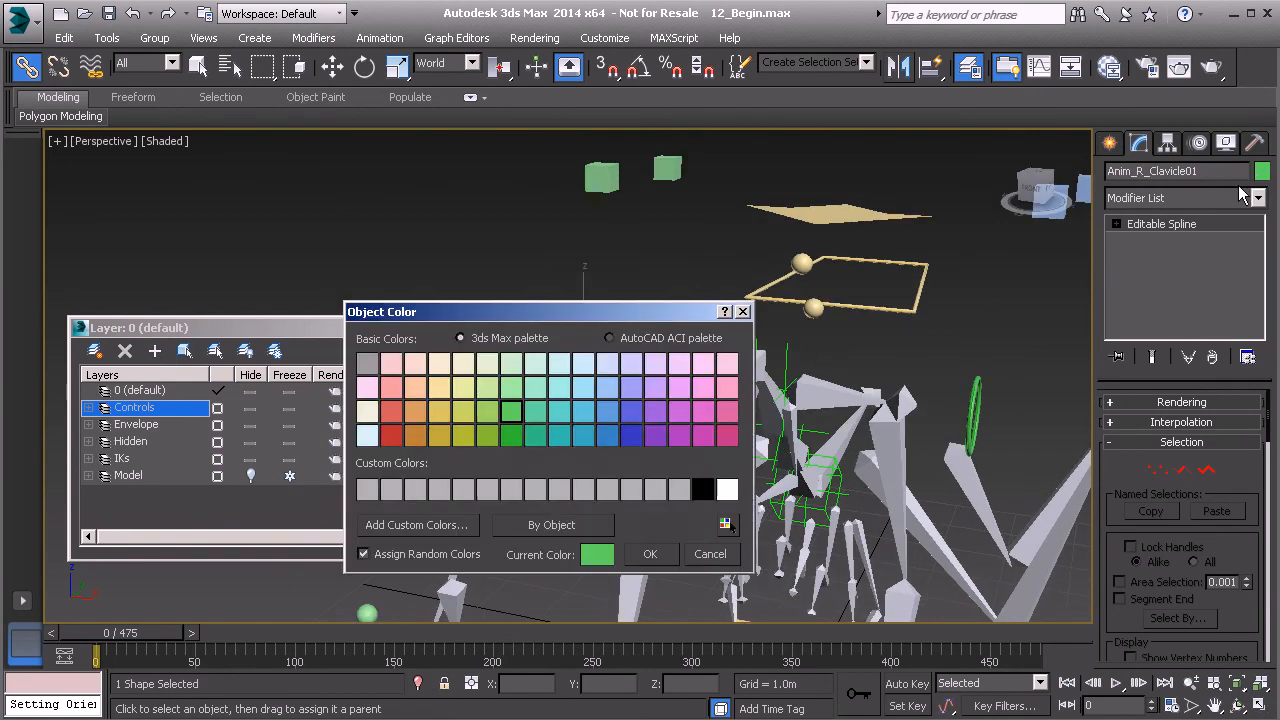
{"action": "left_click", "coordinate": [512, 389]}
{"action": "left_click", "coordinate": [652, 557]}
Change the left clavicle circle's object color to light blue.
{"action": "middle_click_drag", "start_coordinate": [817, 427], "coordinate": [717, 419]}
{"action": "left_click", "coordinate": [858, 382]}
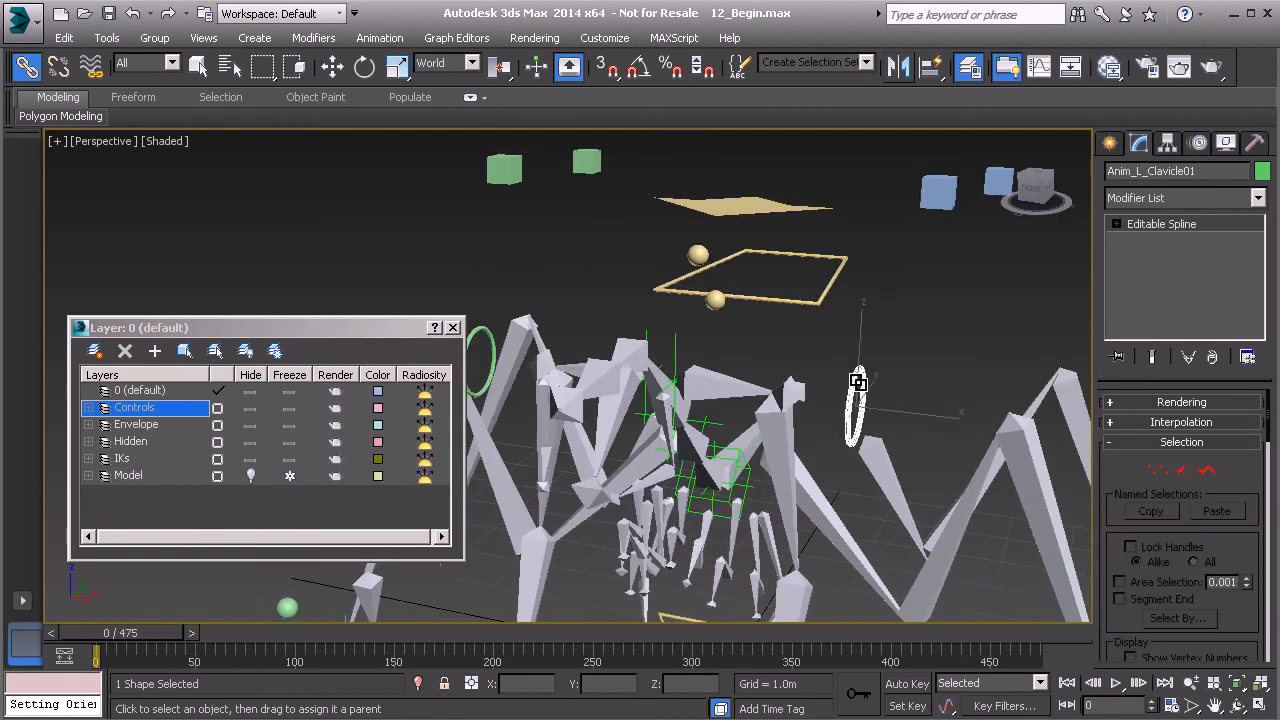
{"action": "left_click", "coordinate": [1261, 172]}
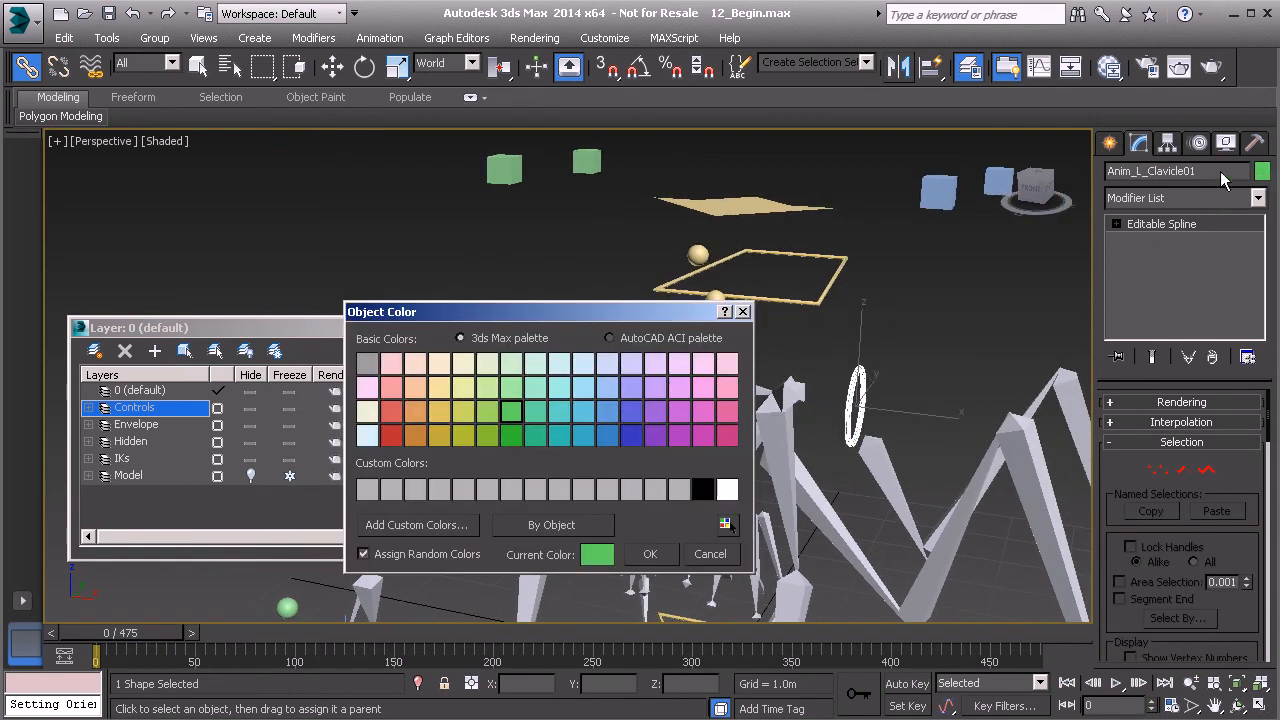
{"action": "left_click", "coordinate": [606, 390]}
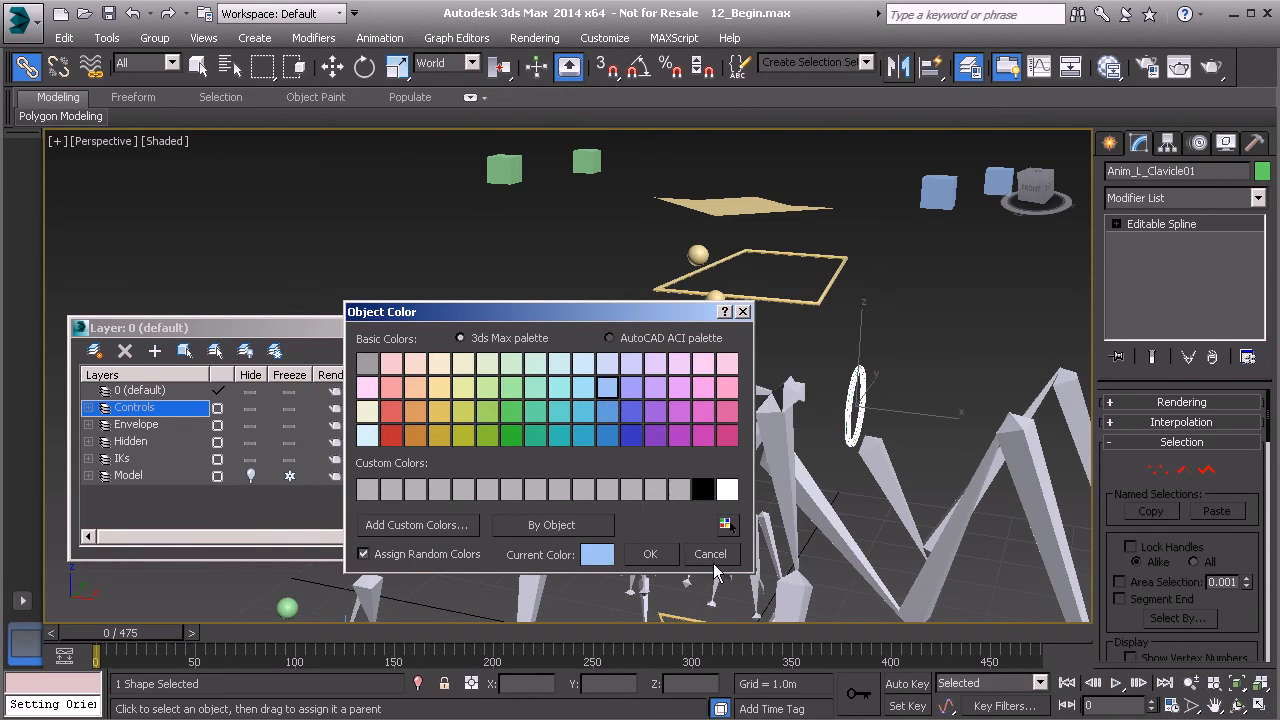
{"action": "left_click", "coordinate": [660, 557]}
{"action": "mouse_move", "coordinate": [780, 401]}
{"action": "middle_mouse_down"}
{"action": "mouse_move", "coordinate": [757, 407]}
{"action": "mouse_move", "coordinate": [768, 406]}
{"action": "middle_mouse_up"}
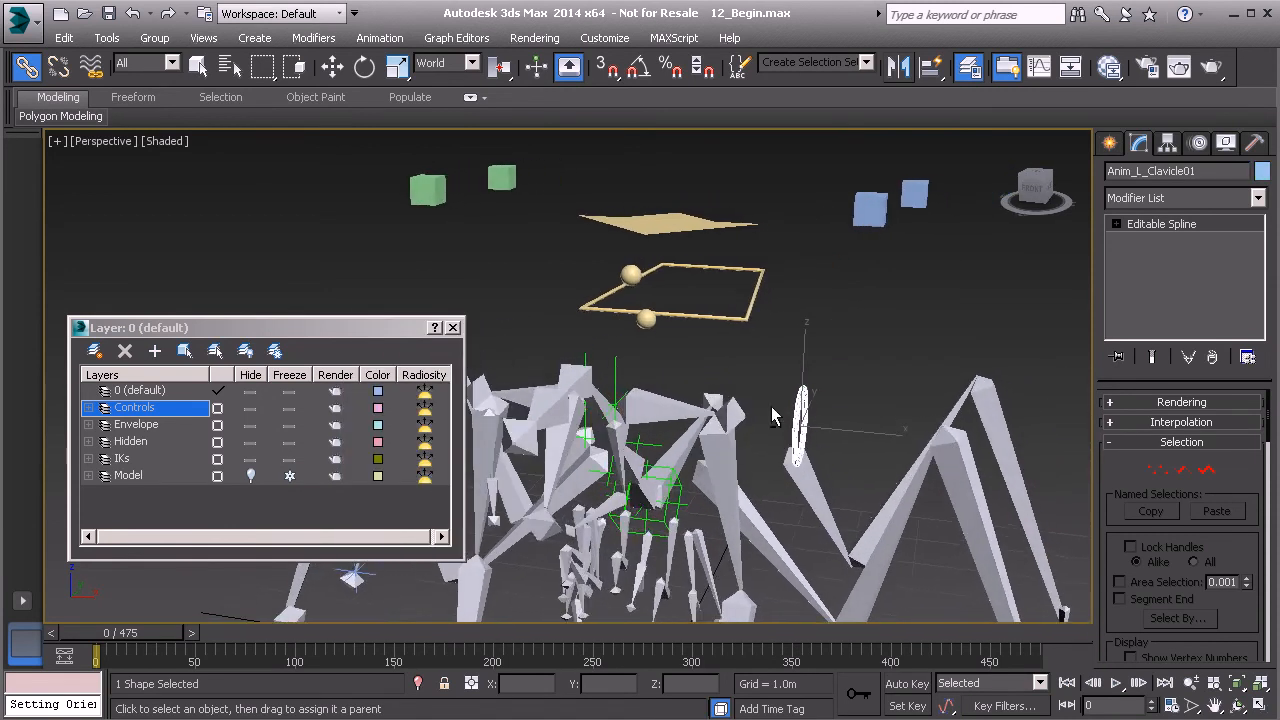
Link the PtDrv_L_Clavicle01 point helper to the left clavicle circle.
{"action": "left_click", "coordinate": [771, 362]}
{"action": "middle_click_drag", "start_coordinate": [771, 362], "coordinate": [870, 388], "text": "alt"}
{"action": "middle_click_drag", "start_coordinate": [721, 360], "coordinate": [724, 350], "text": "alt"}
{"action": "left_click", "coordinate": [720, 332]}
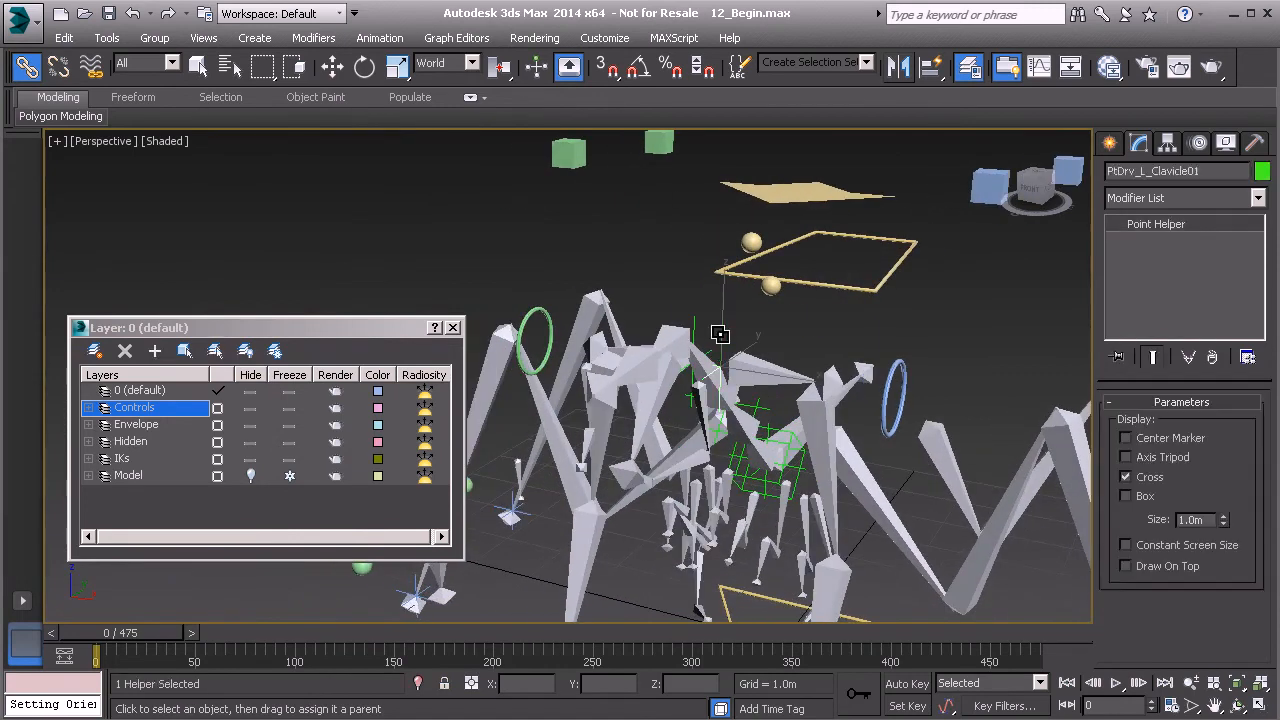
{"action": "middle_click_drag", "start_coordinate": [810, 381], "coordinate": [695, 318], "text": "alt"}
{"action": "left_click_drag", "start_coordinate": [653, 336], "coordinate": [834, 425]}
Link the PtDrv_R_Clavicle01 point helper to the right clavicle circle.
{"action": "middle_click_drag", "start_coordinate": [770, 393], "coordinate": [716, 330], "text": "alt"}
{"action": "left_click", "coordinate": [737, 324]}
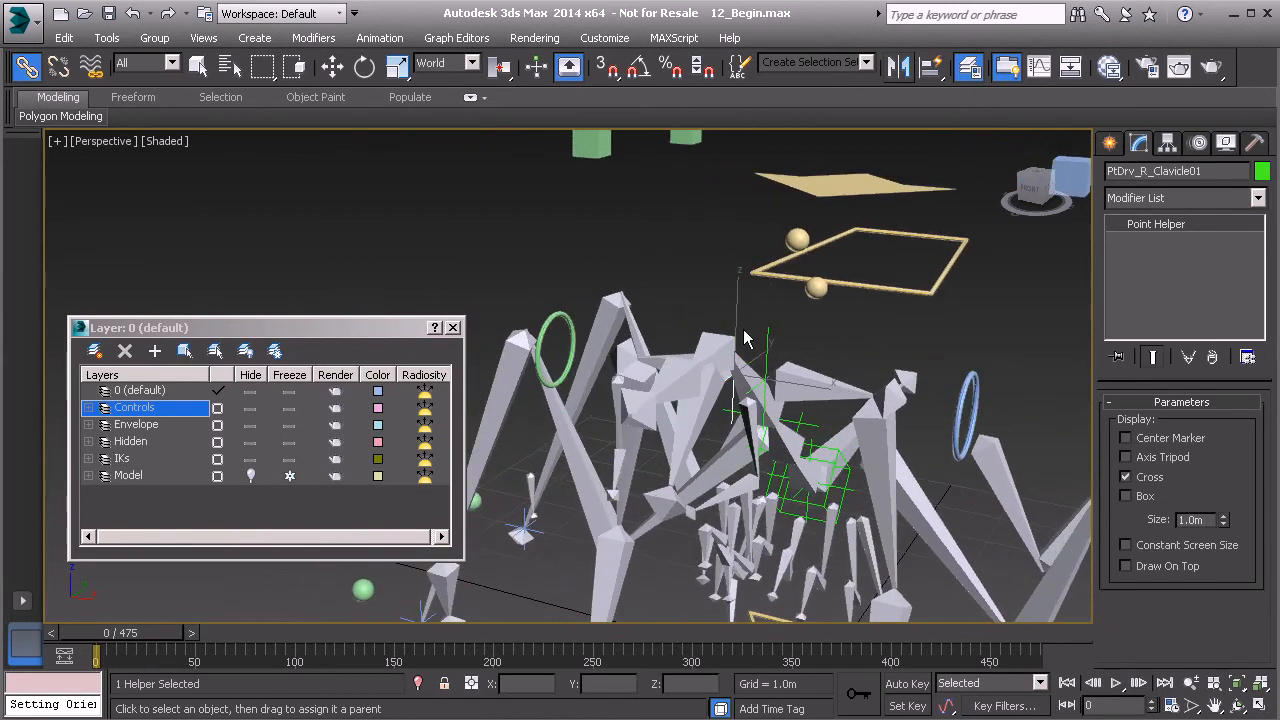
{"action": "left_click_drag", "start_coordinate": [668, 271], "coordinate": [567, 316]}
Apply an Orientation Constraint to the Bn_L_Clavicle01 bone, targeting the left clavicle point helper.
{"action": "middle_click_drag", "start_coordinate": [835, 405], "coordinate": [765, 362], "text": "alt"}
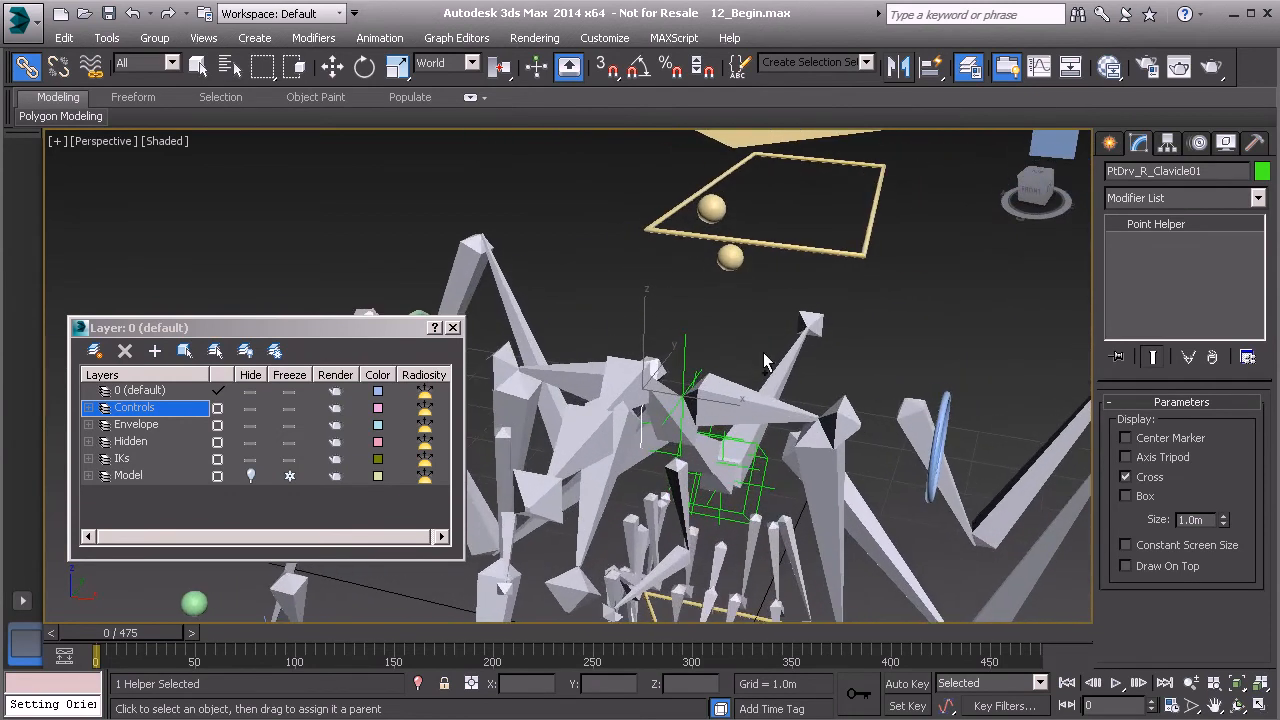
{"action": "left_click", "coordinate": [728, 390]}
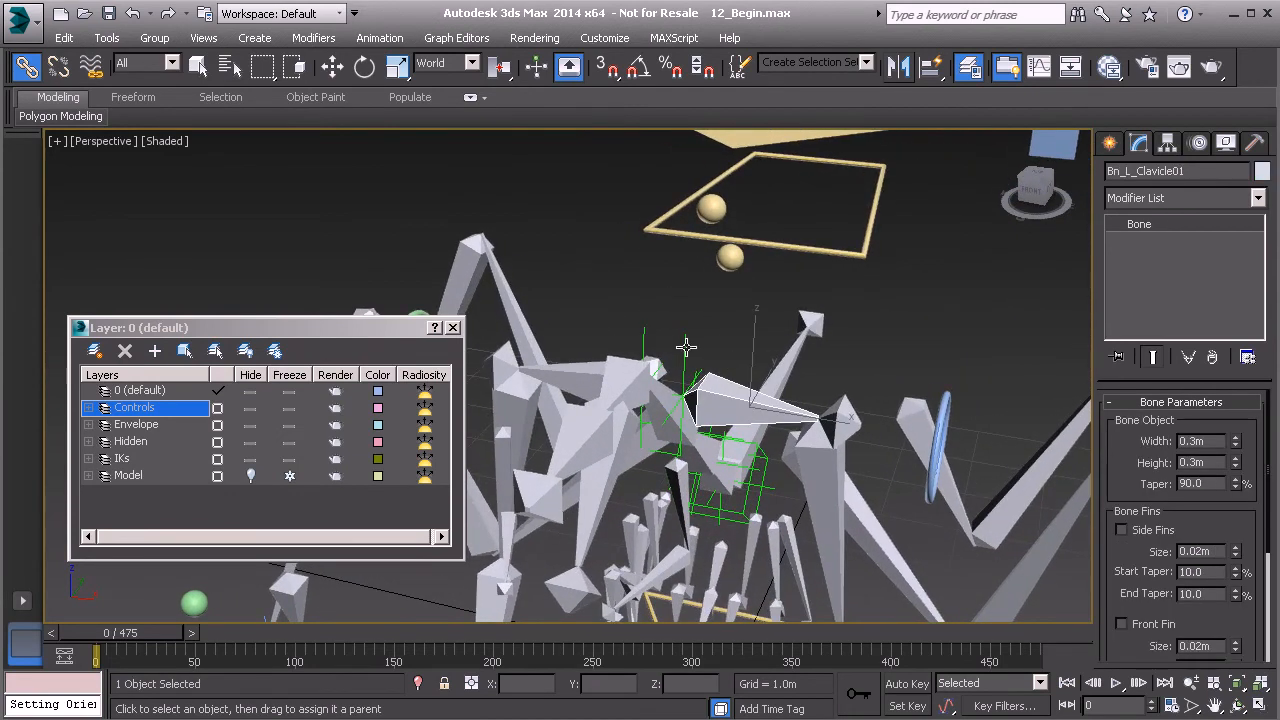
{"action": "left_click", "coordinate": [380, 38]}
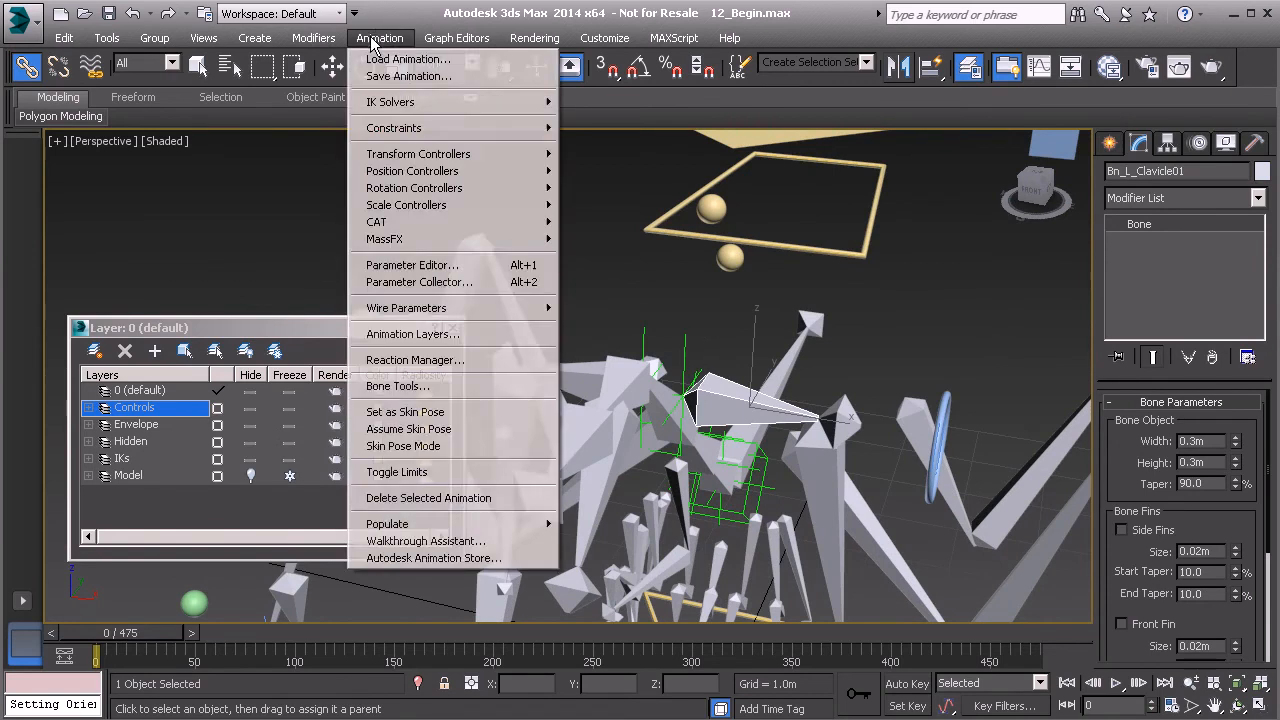
{"action": "mouse_move", "coordinate": [500, 140]}
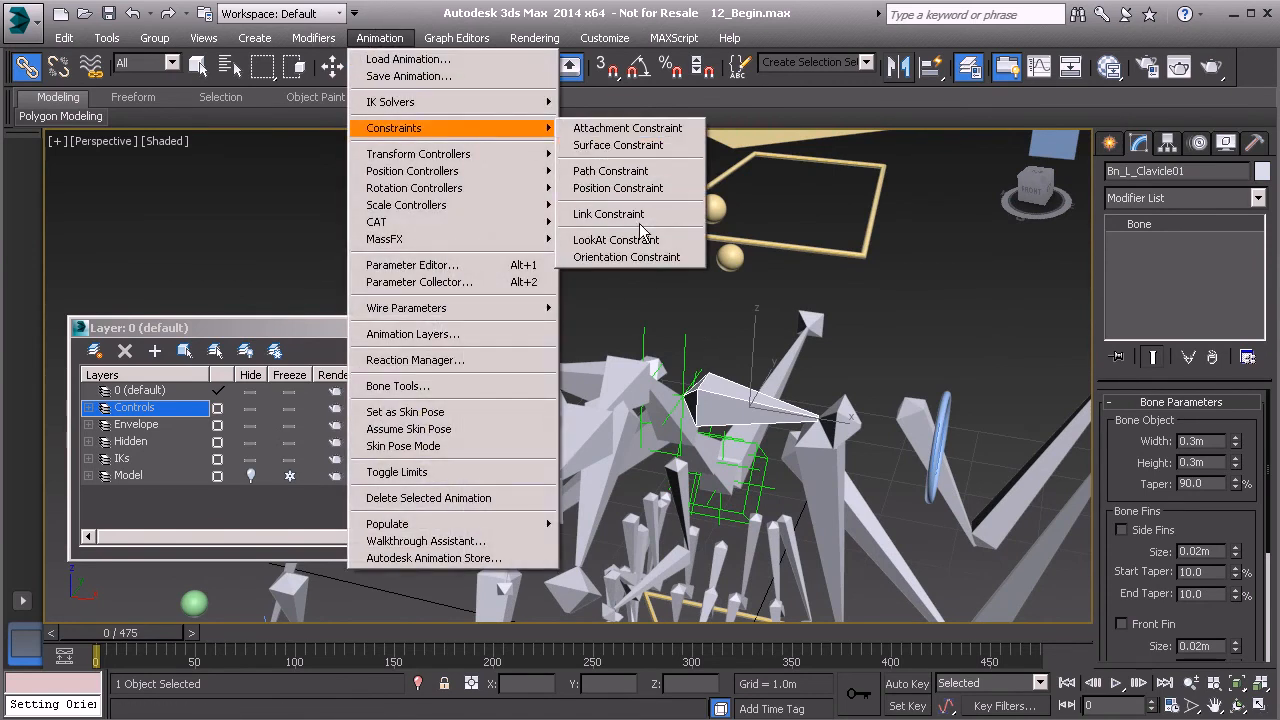
{"action": "left_click", "coordinate": [636, 258]}
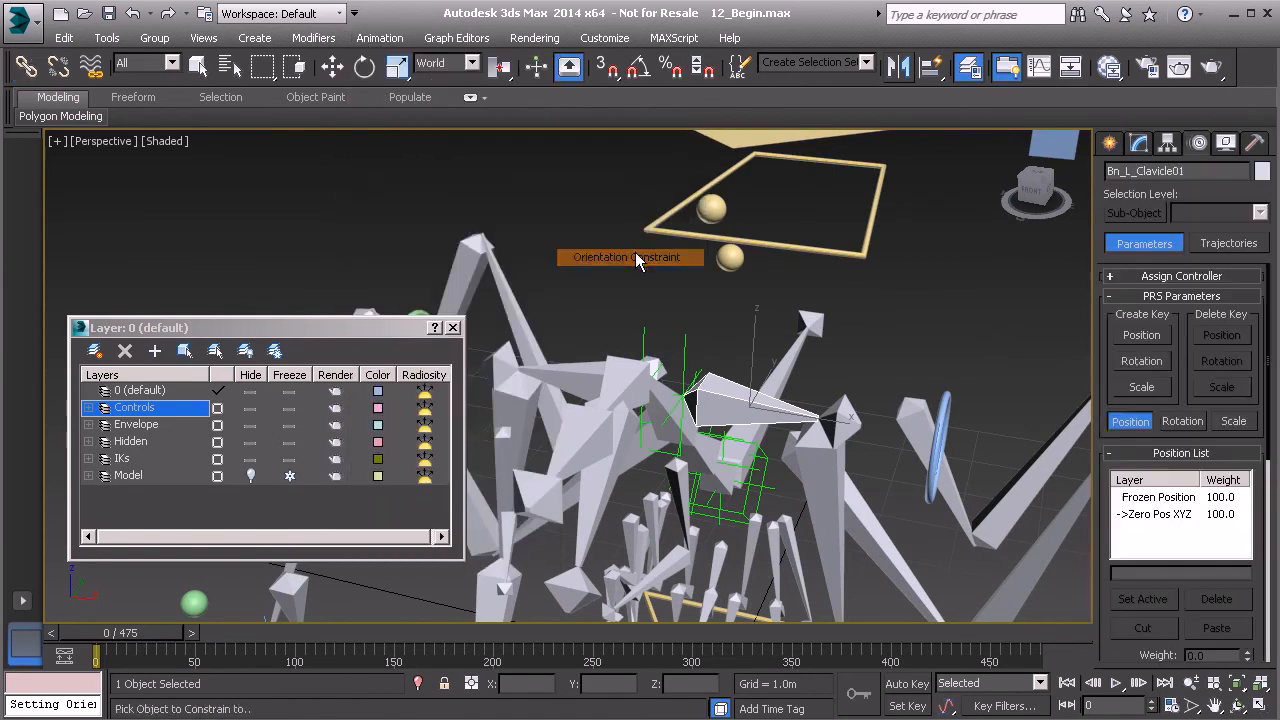
{"action": "left_click", "coordinate": [684, 339]}
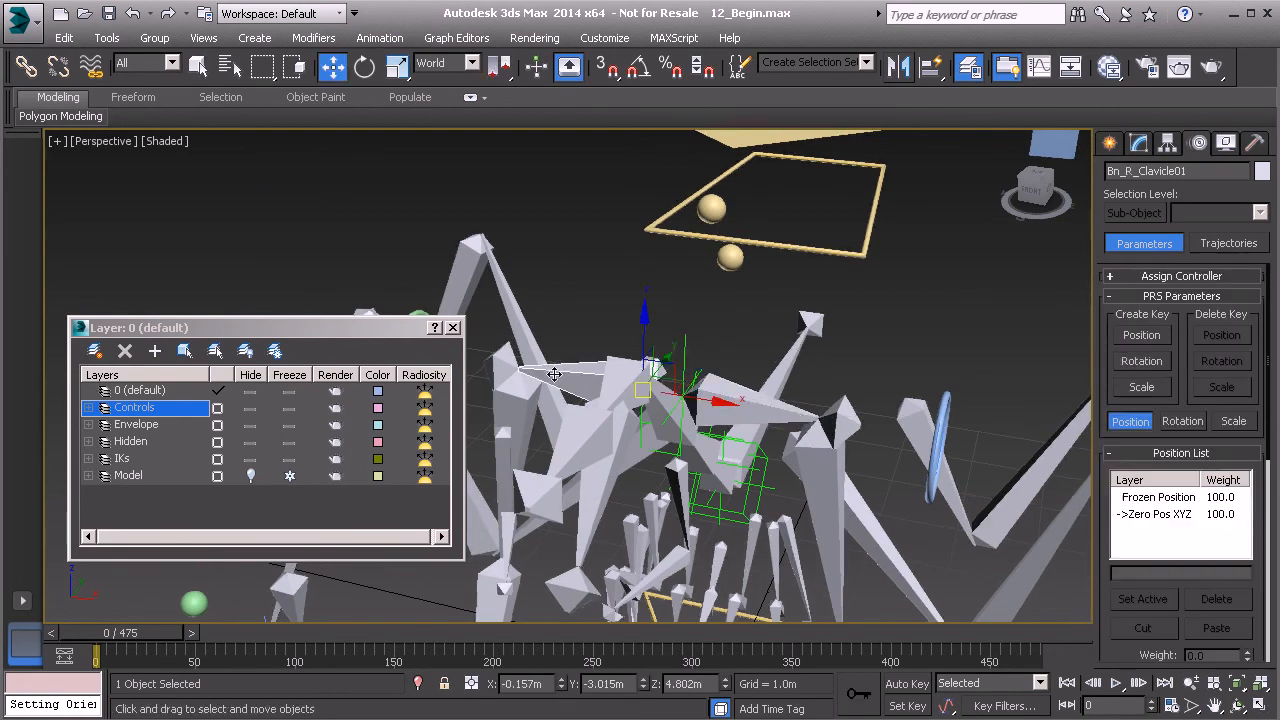
Apply an Orientation Constraint to the Bn_R_Clavicle01 bone, targeting the right clavicle point helper.
{"action": "left_click", "coordinate": [380, 37]}
{"action": "mouse_move", "coordinate": [460, 127]}
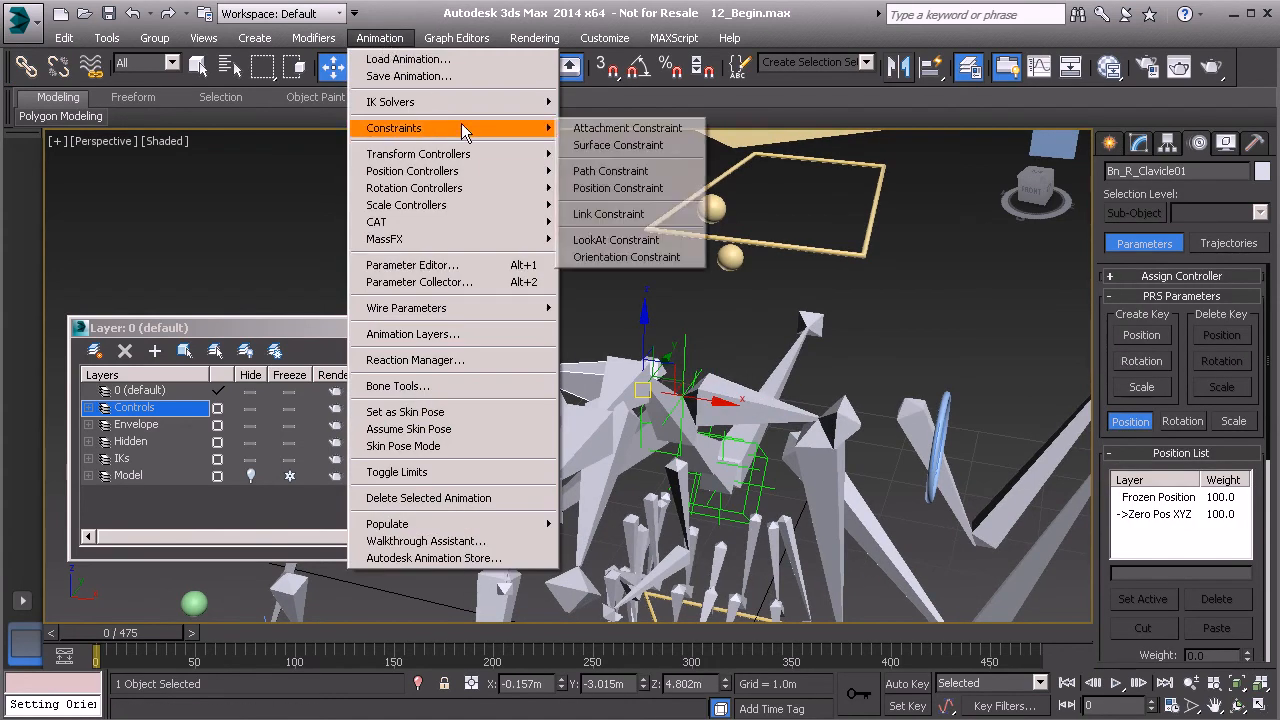
{"action": "left_click", "coordinate": [626, 257]}
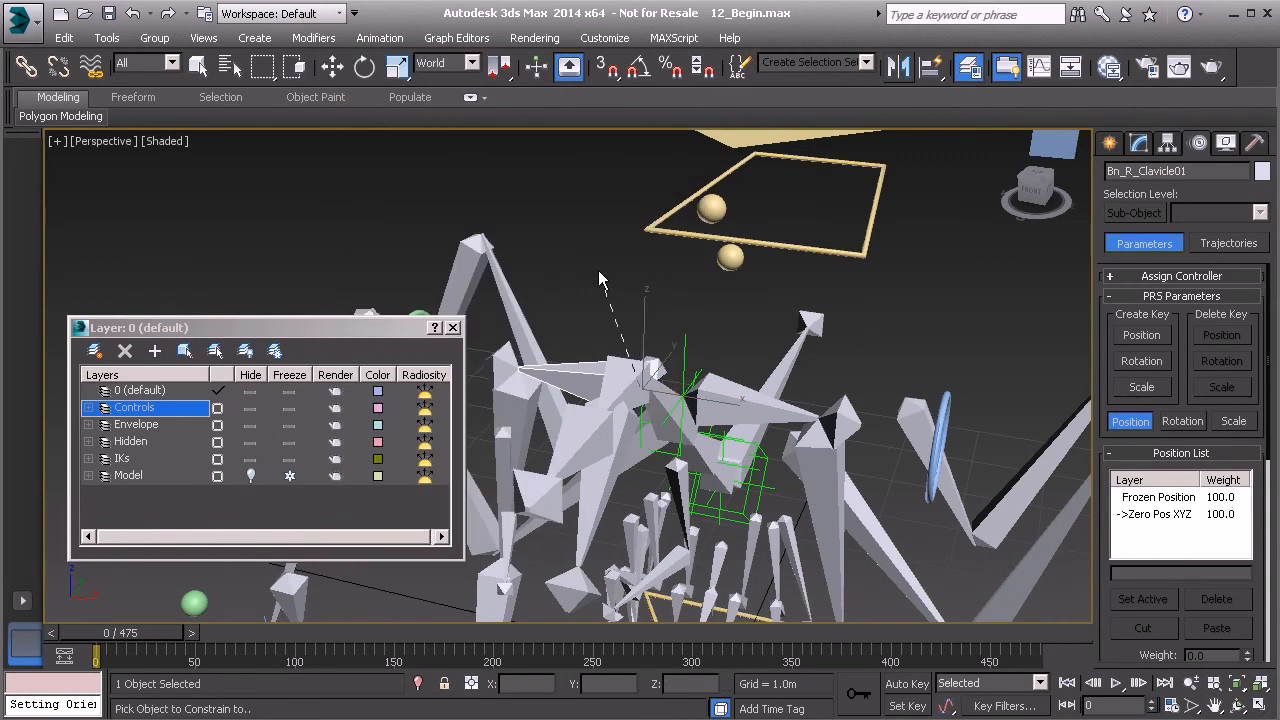
{"action": "left_click", "coordinate": [646, 342]}
Test-rotate the left clavicle circle to check that it drives its bone, and cancel the rotation.
{"action": "middle_click_drag", "start_coordinate": [870, 371], "coordinate": [846, 360]}
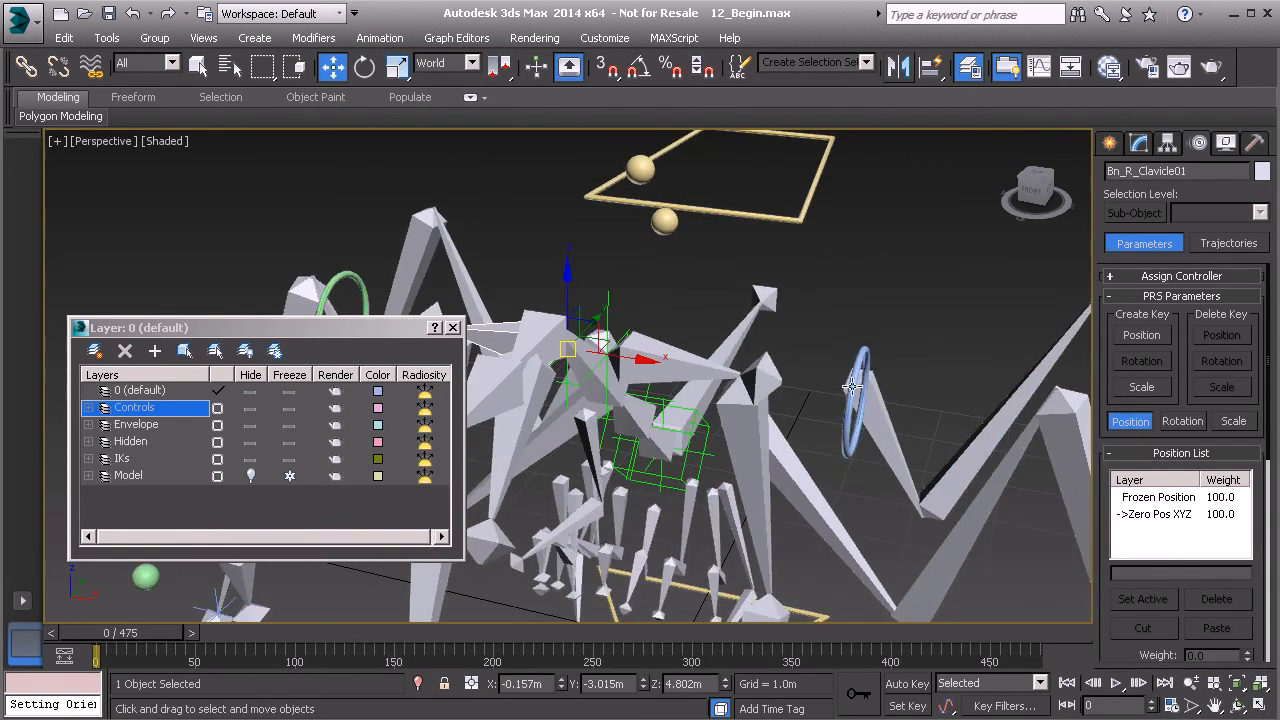
{"action": "left_click", "coordinate": [852, 386]}
{"action": "key", "text": "e"}
{"action": "mouse_move", "coordinate": [641, 336]}
{"action": "left_mouse_down"}
{"action": "mouse_move", "coordinate": [610, 312]}
{"action": "mouse_move", "coordinate": [628, 331]}
{"action": "left_mouse_up"}
{"action": "right_click", "coordinate": [630, 332]}
Test-rotate the right clavicle circle, and restore its frozen pose with Transform To Zero.
{"action": "middle_click_drag", "start_coordinate": [630, 332], "coordinate": [900, 351]}
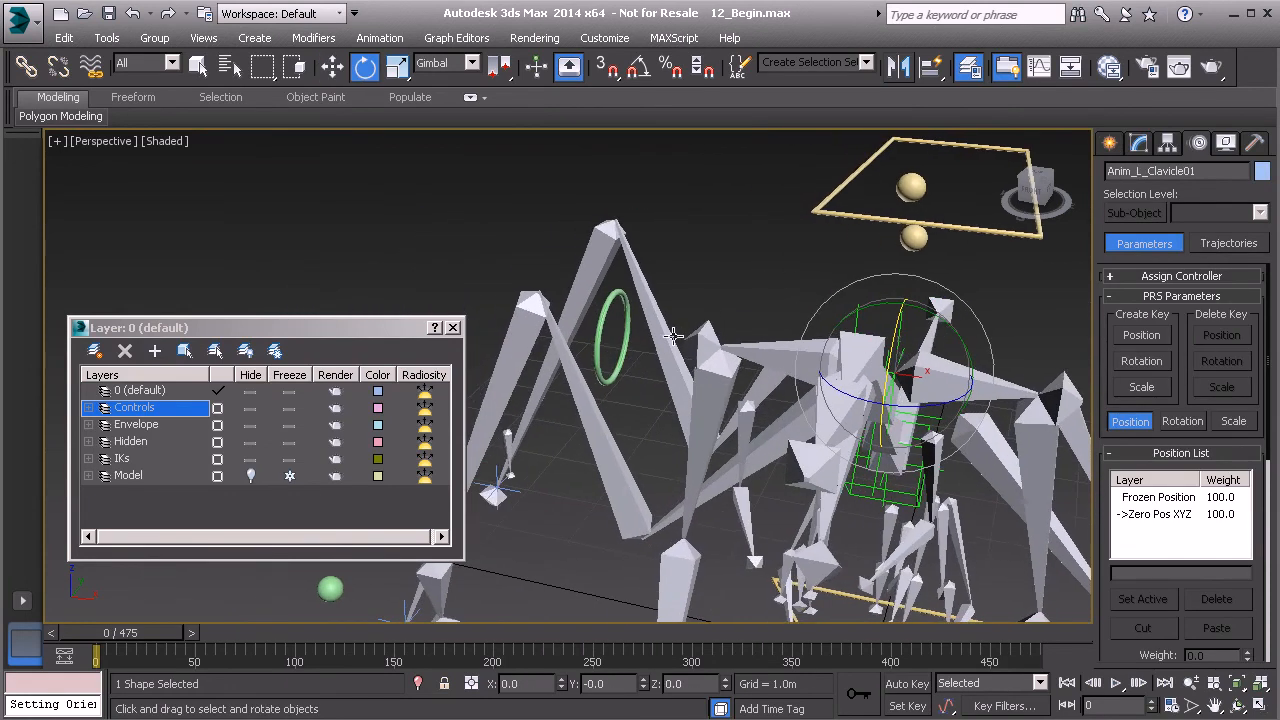
{"action": "left_click", "coordinate": [603, 330]}
{"action": "left_click_drag", "start_coordinate": [877, 348], "coordinate": [905, 368]}
{"action": "right_click", "coordinate": [905, 368]}
{"action": "middle_click_drag", "start_coordinate": [1080, 408], "coordinate": [866, 370]}
{"action": "right_click", "coordinate": [364, 179]}
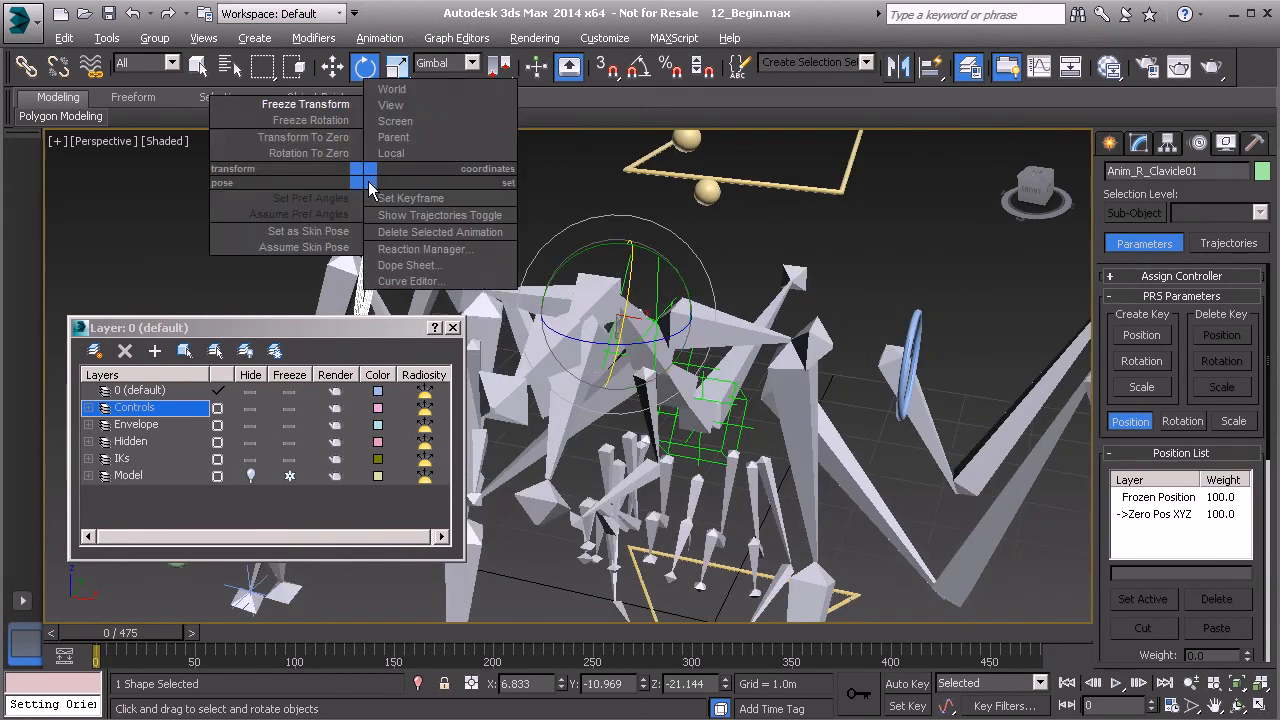
{"action": "left_click", "coordinate": [309, 138]}
Check the contents of the Controls, Hidden and IKs layers by hiding and unhiding each in turn.
{"action": "middle_click_drag", "start_coordinate": [604, 290], "coordinate": [729, 290], "text": "alt"}
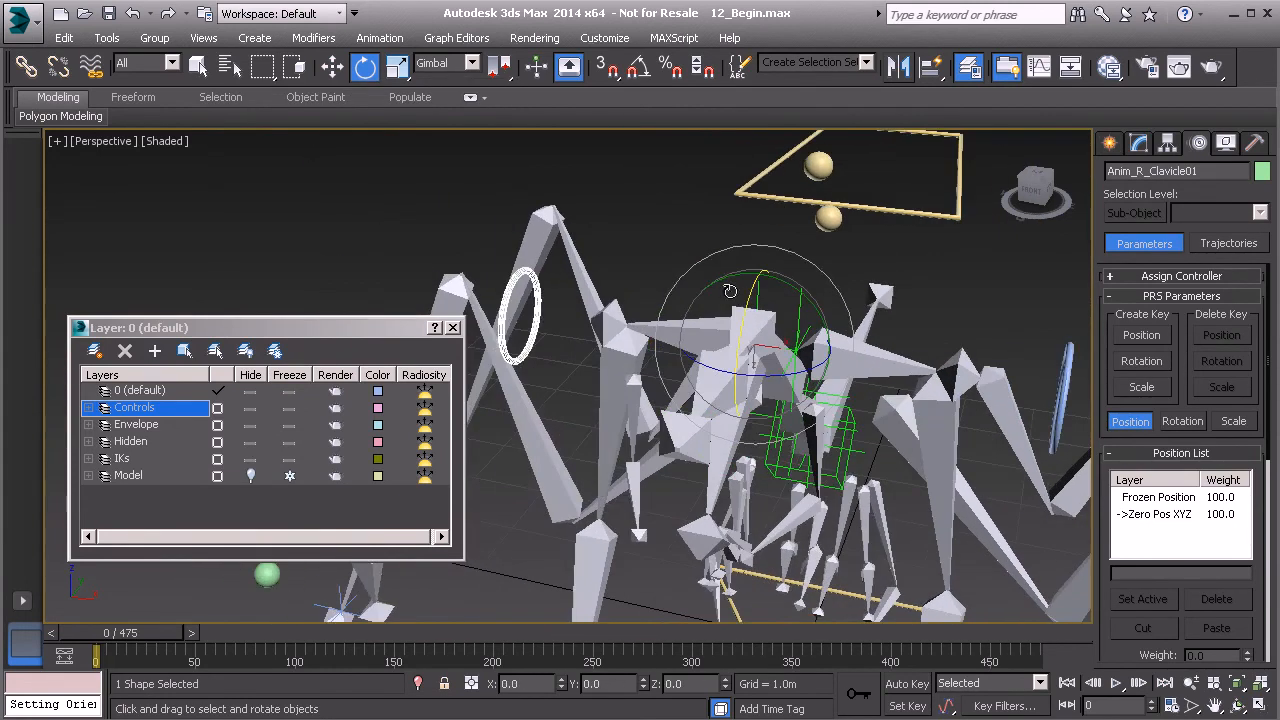
{"action": "left_click", "coordinate": [250, 408]}
{"action": "middle_click_drag", "start_coordinate": [717, 414], "coordinate": [813, 480], "text": "alt"}
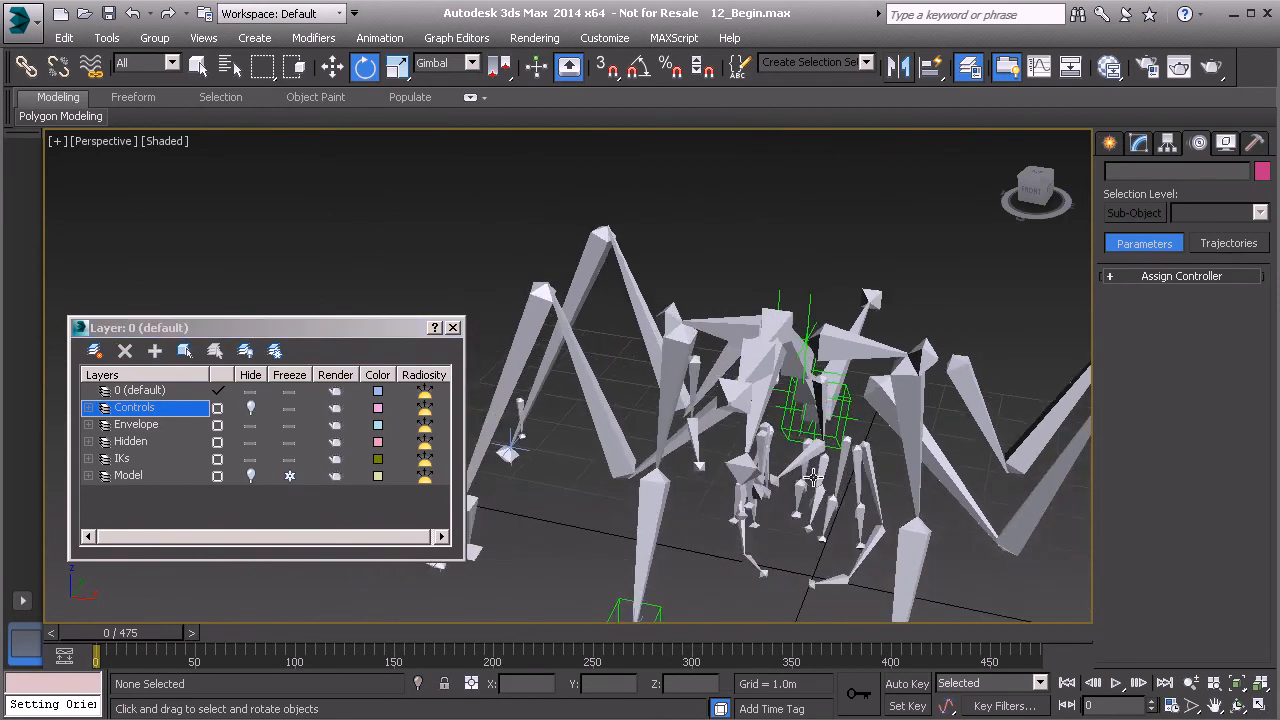
{"action": "left_click", "coordinate": [248, 410]}
{"action": "middle_click_drag", "start_coordinate": [634, 438], "coordinate": [622, 482]}
{"action": "left_click", "coordinate": [251, 443]}
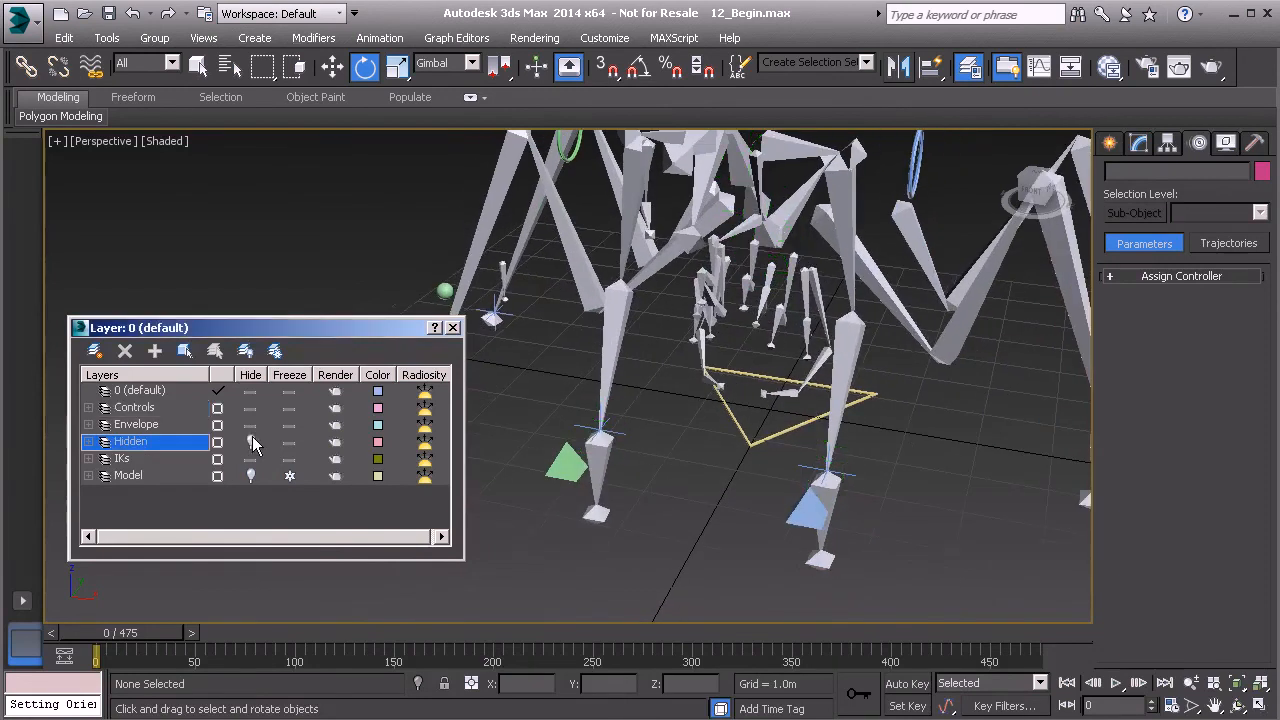
{"action": "left_click", "coordinate": [251, 443]}
{"action": "left_click", "coordinate": [251, 460]}
{"action": "left_click", "coordinate": [252, 458]}
Lock Move and Scale on the X, Y and Z axes for the left clavicle circle, leaving Rotate unlocked.
{"action": "middle_click_drag", "start_coordinate": [763, 342], "coordinate": [730, 438]}
{"action": "scroll", "coordinate": [730, 438], "scroll_direction": "up", "scroll_amount": 1}
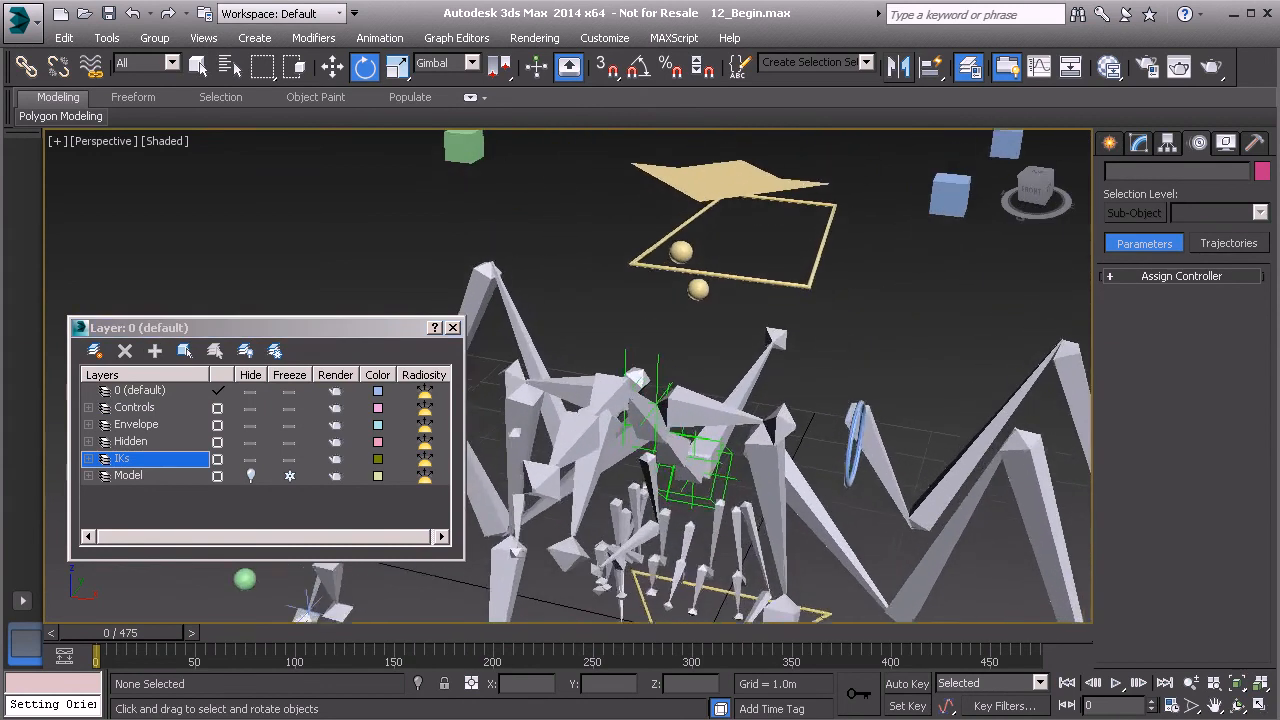
{"action": "left_click", "coordinate": [846, 456]}
{"action": "middle_click_drag", "start_coordinate": [845, 456], "coordinate": [803, 389], "text": "alt"}
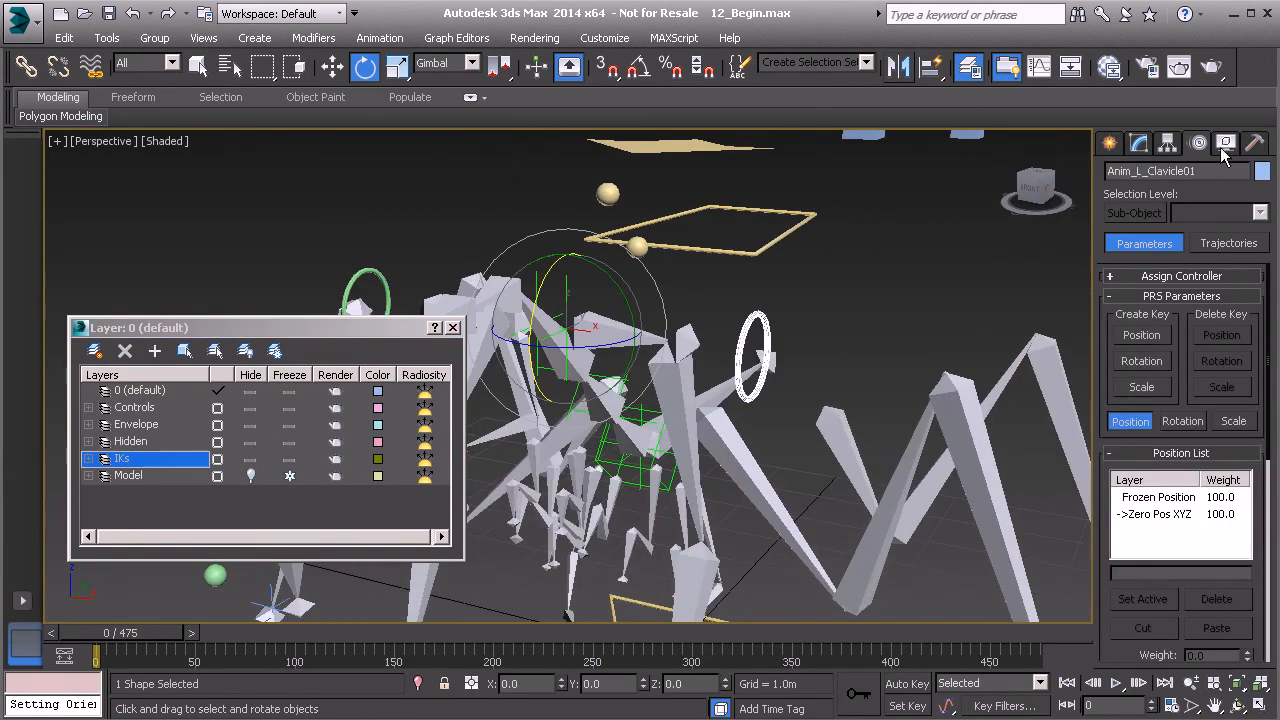
{"action": "left_click", "coordinate": [1170, 143]}
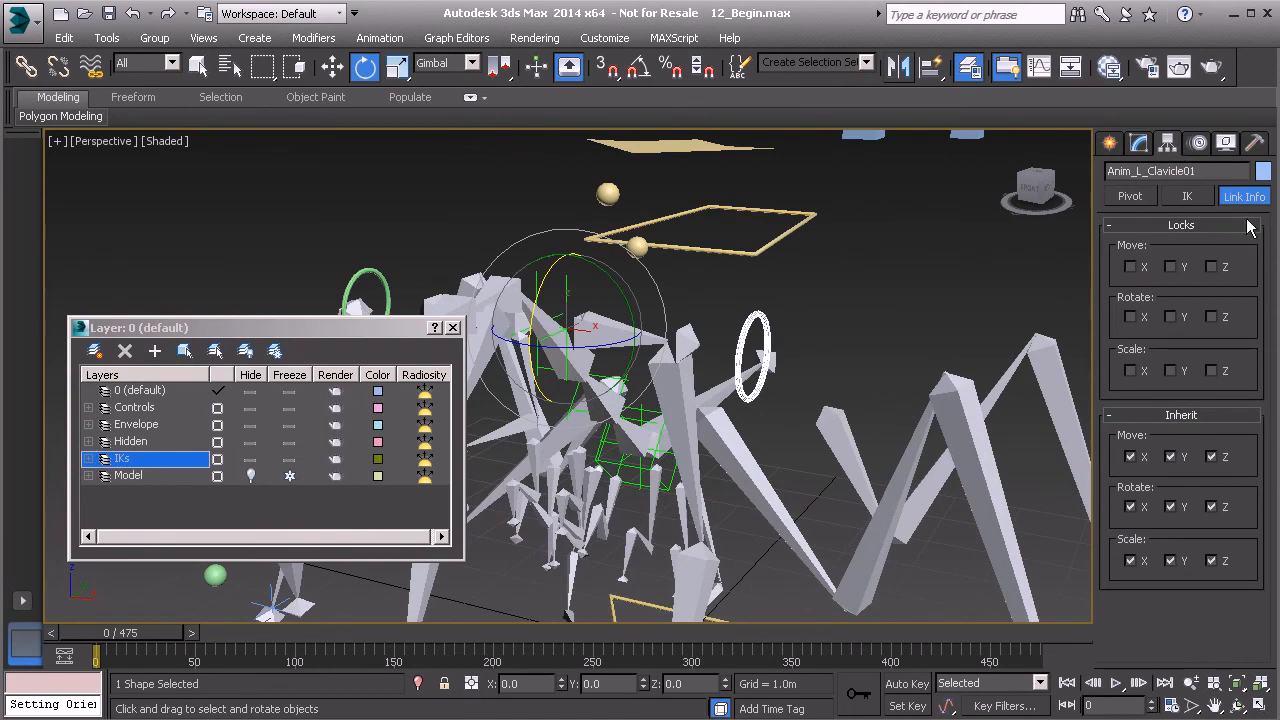
{"action": "middle_click_drag", "start_coordinate": [876, 346], "coordinate": [899, 339]}
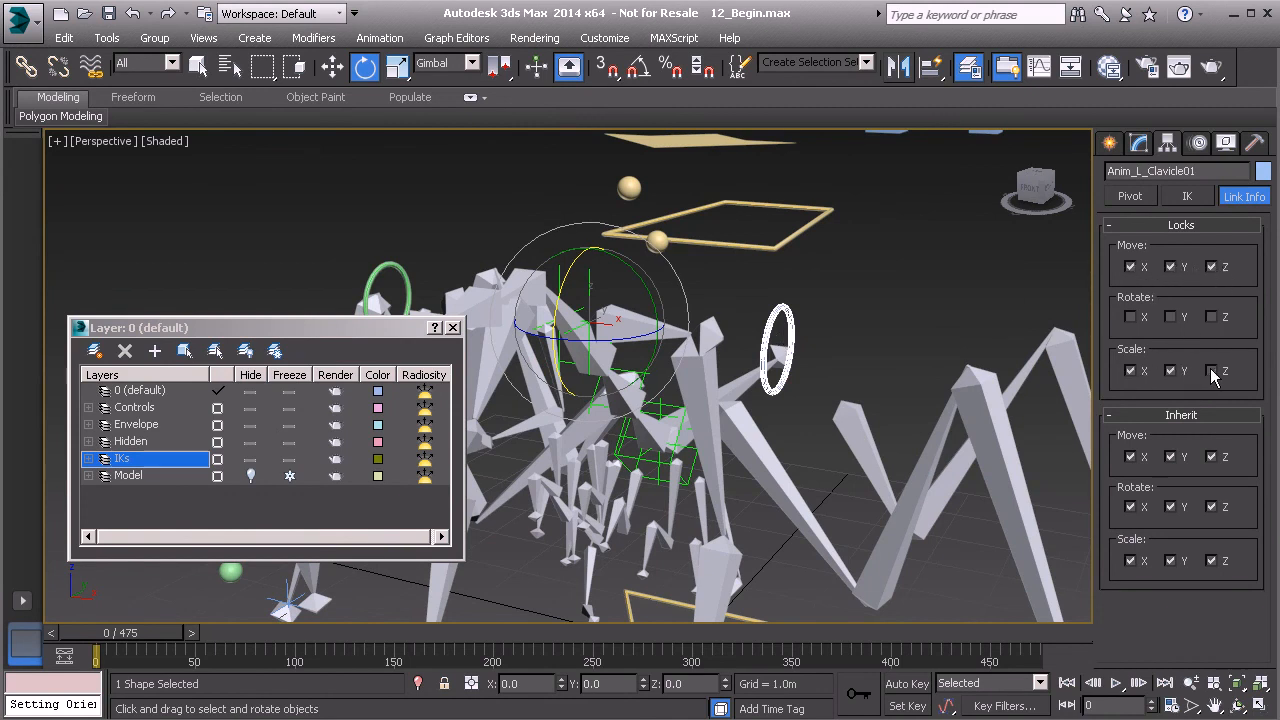
{"action": "middle_click_drag", "start_coordinate": [794, 441], "coordinate": [820, 392]}
{"action": "scroll", "coordinate": [718, 524], "scroll_direction": "down", "scroll_amount": 3}
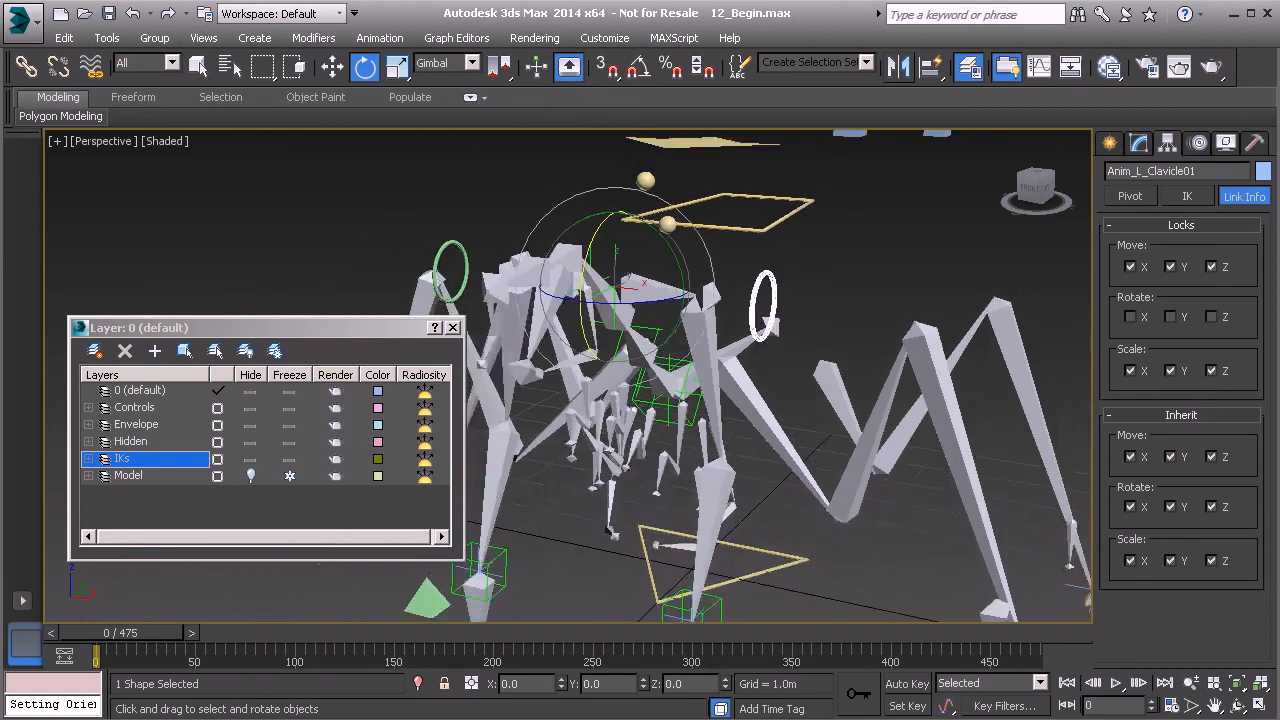
{"action": "scroll", "coordinate": [720, 390], "scroll_direction": "down", "scroll_amount": 3}
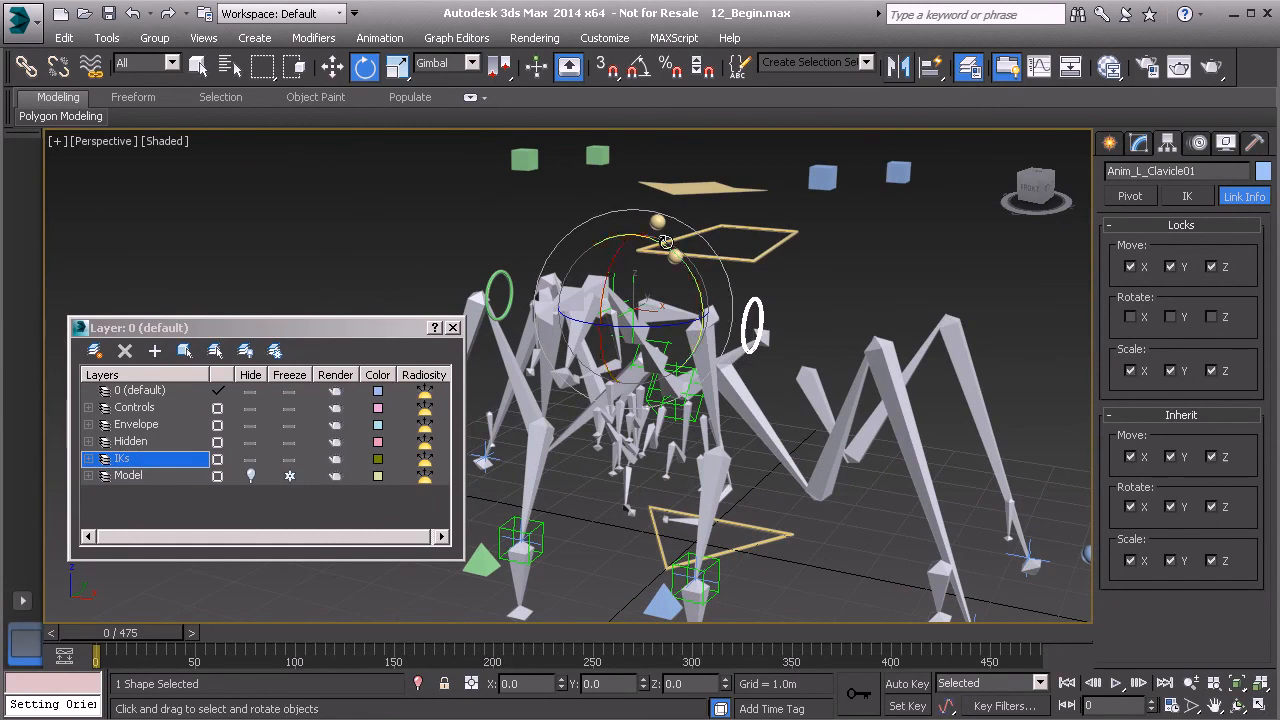
{"action": "left_click_drag", "start_coordinate": [625, 305], "coordinate": [691, 353]}
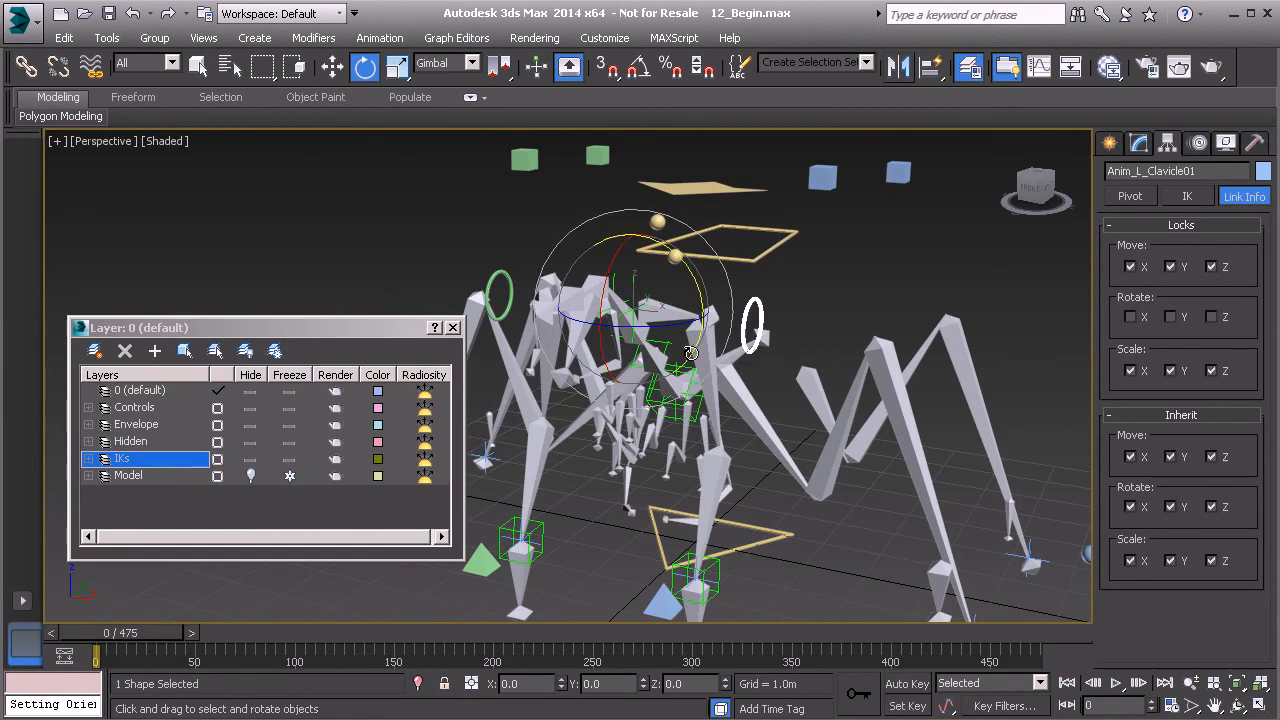